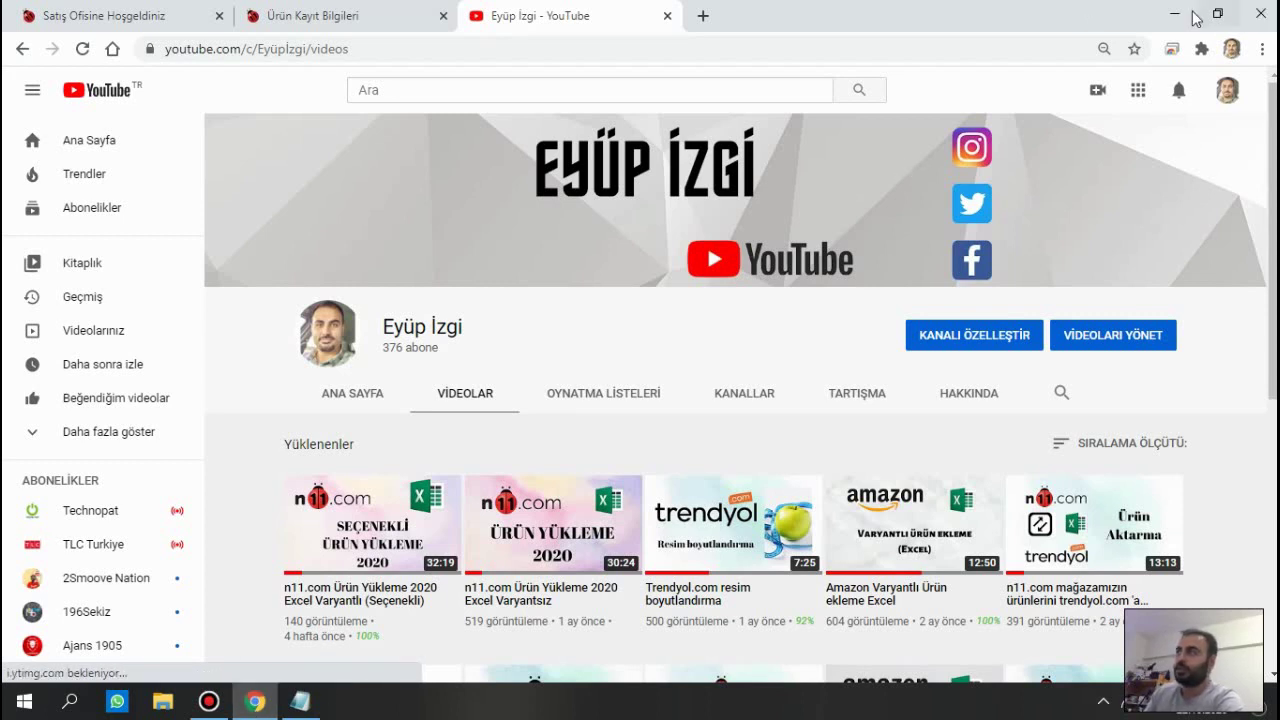
# Minimize the YouTube browser window and bring the empty untitled Notepad document forward.
pyautogui.click(1176, 13)
pyautogui.click(300, 701)
# Start the XML with an <urunler> line followed by an <urun> line.
pyautogui.click(521, 361)
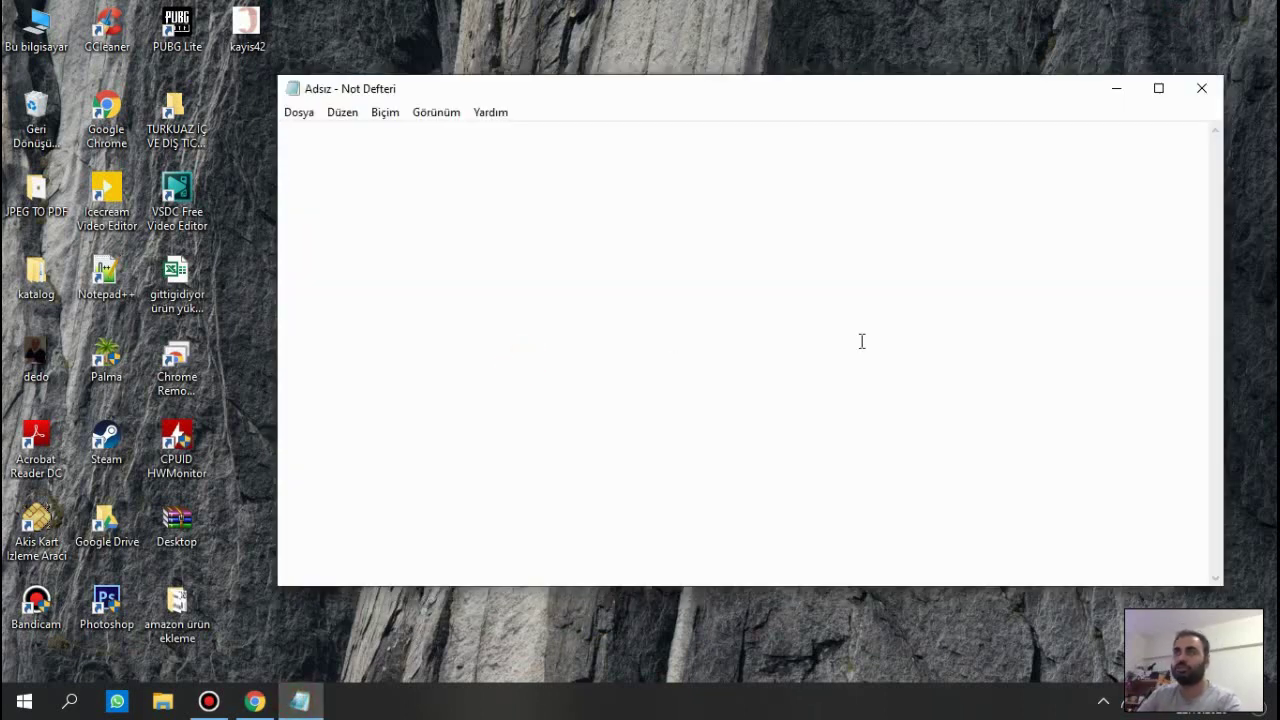
pyautogui.write('<>')
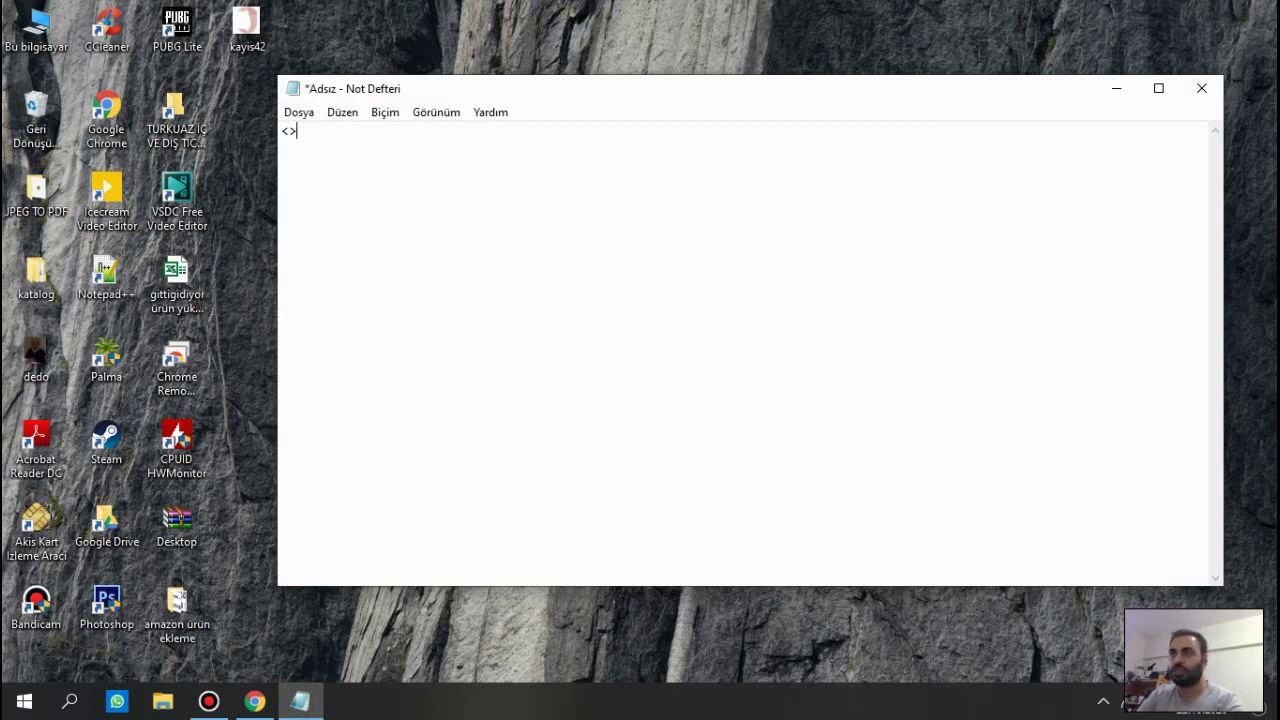
pyautogui.write('/')
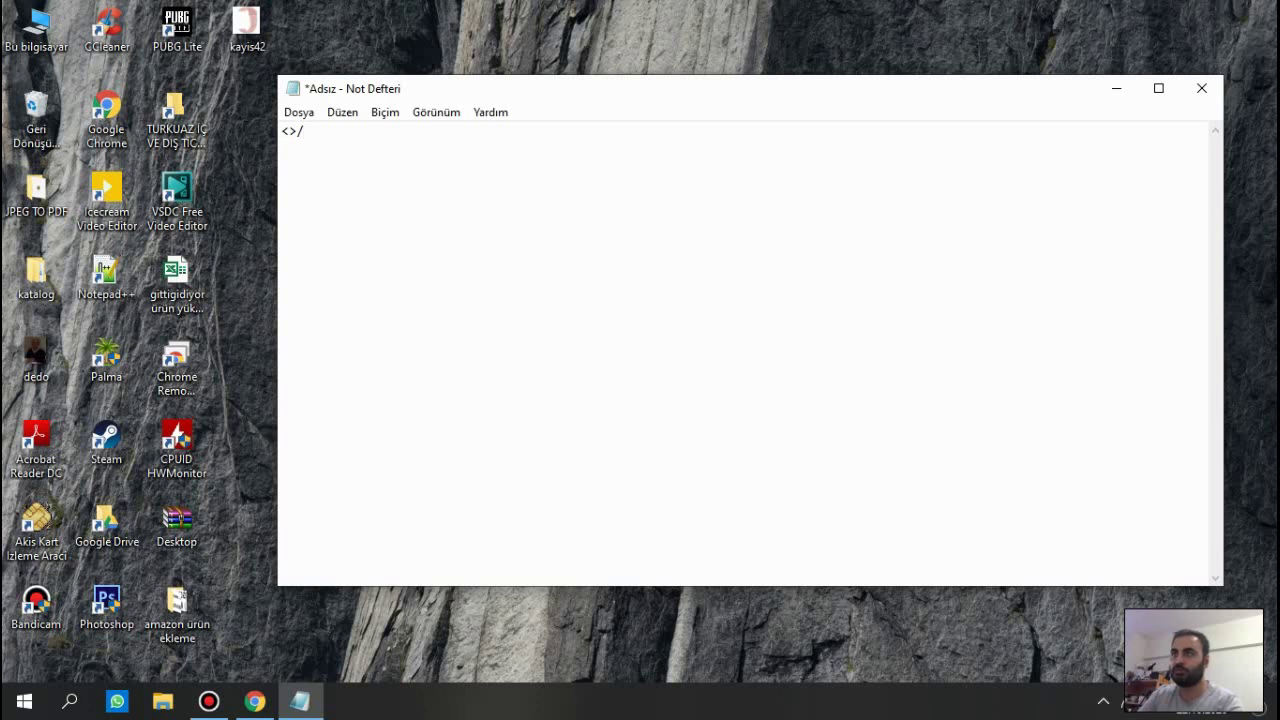
pyautogui.press('BackSpace')
pyautogui.press('BackSpace')
pyautogui.press('BackSpace')
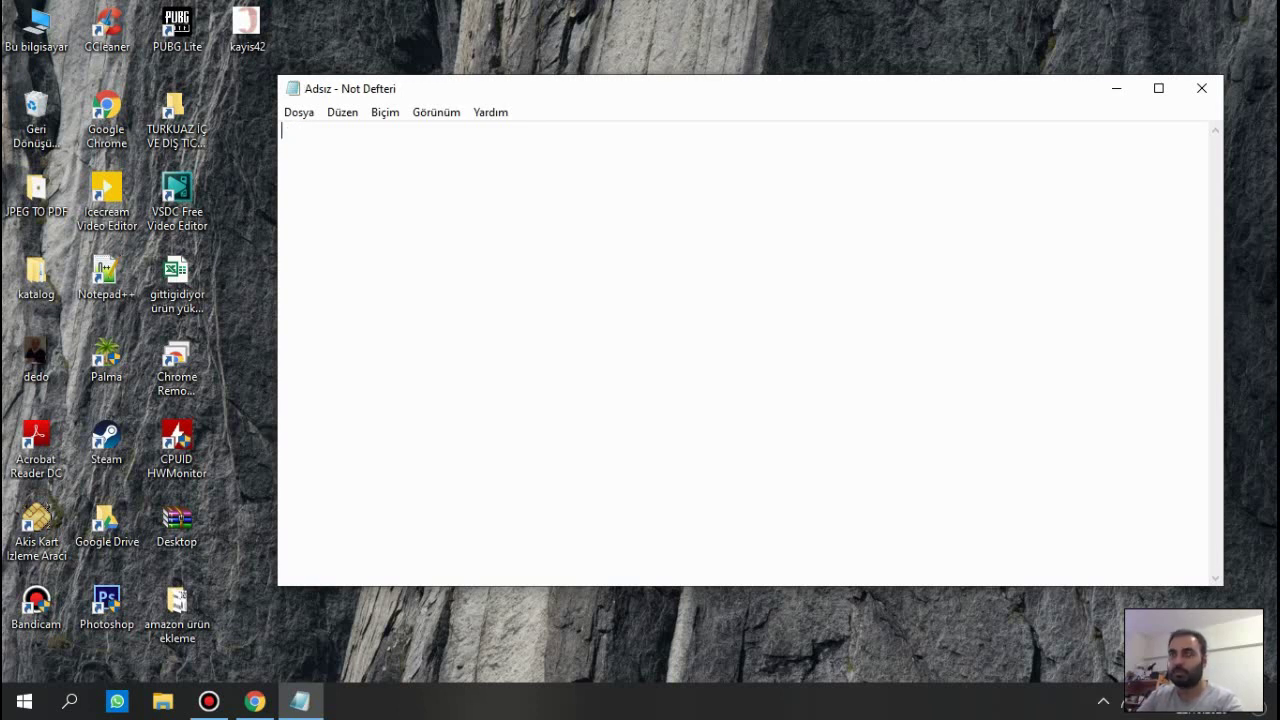
pyautogui.write('<')
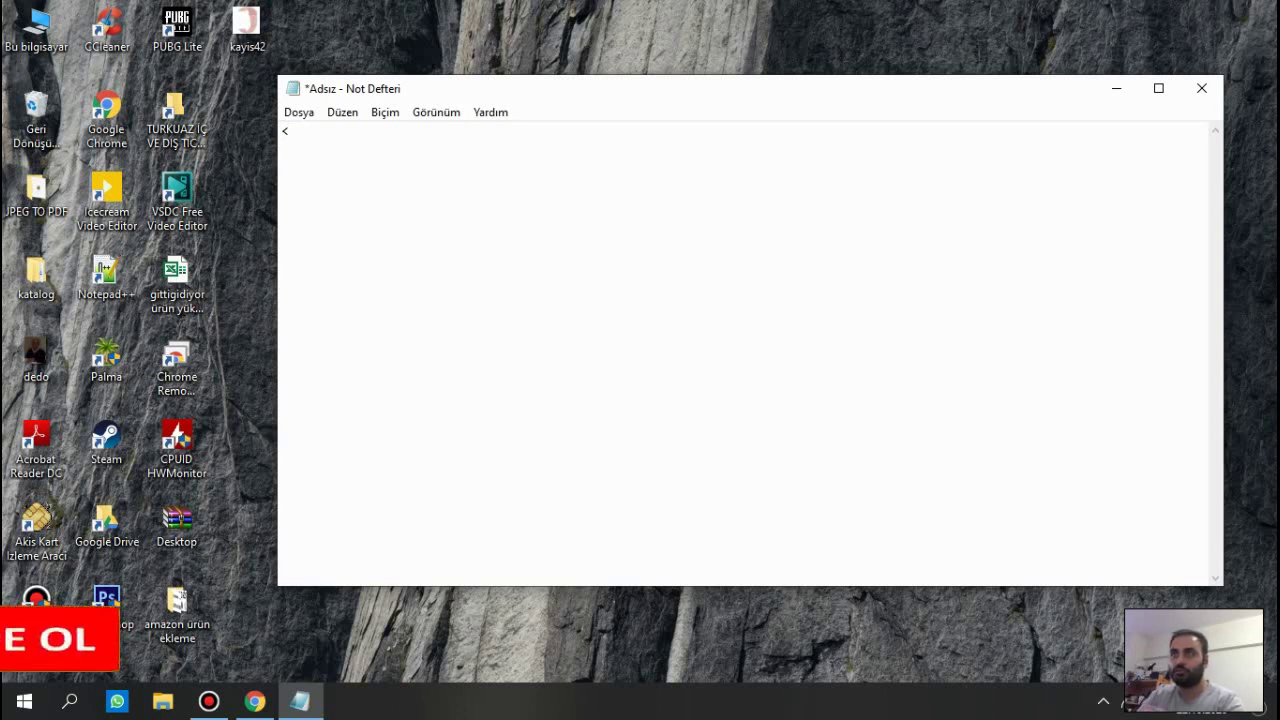
pyautogui.write('urun')
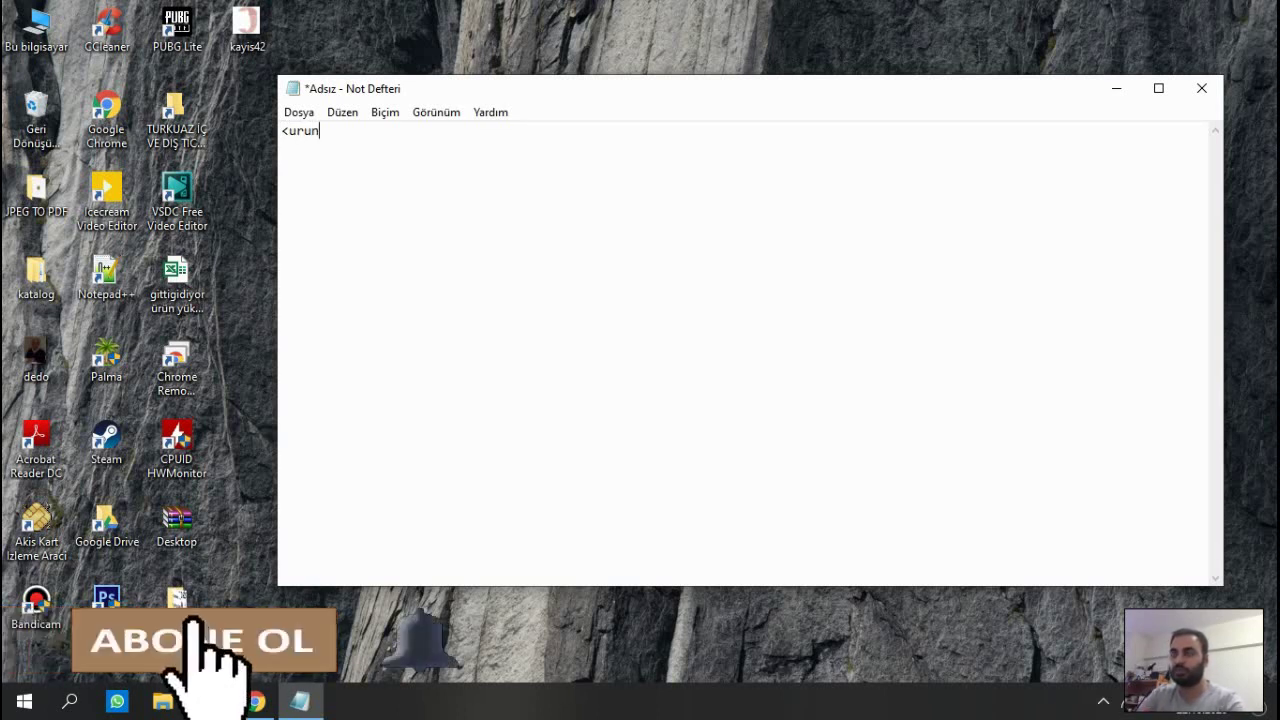
pyautogui.write('ler')
pyautogui.press('BackSpace')
pyautogui.press('BackSpace')
pyautogui.press('BackSpace')
pyautogui.write('ler')
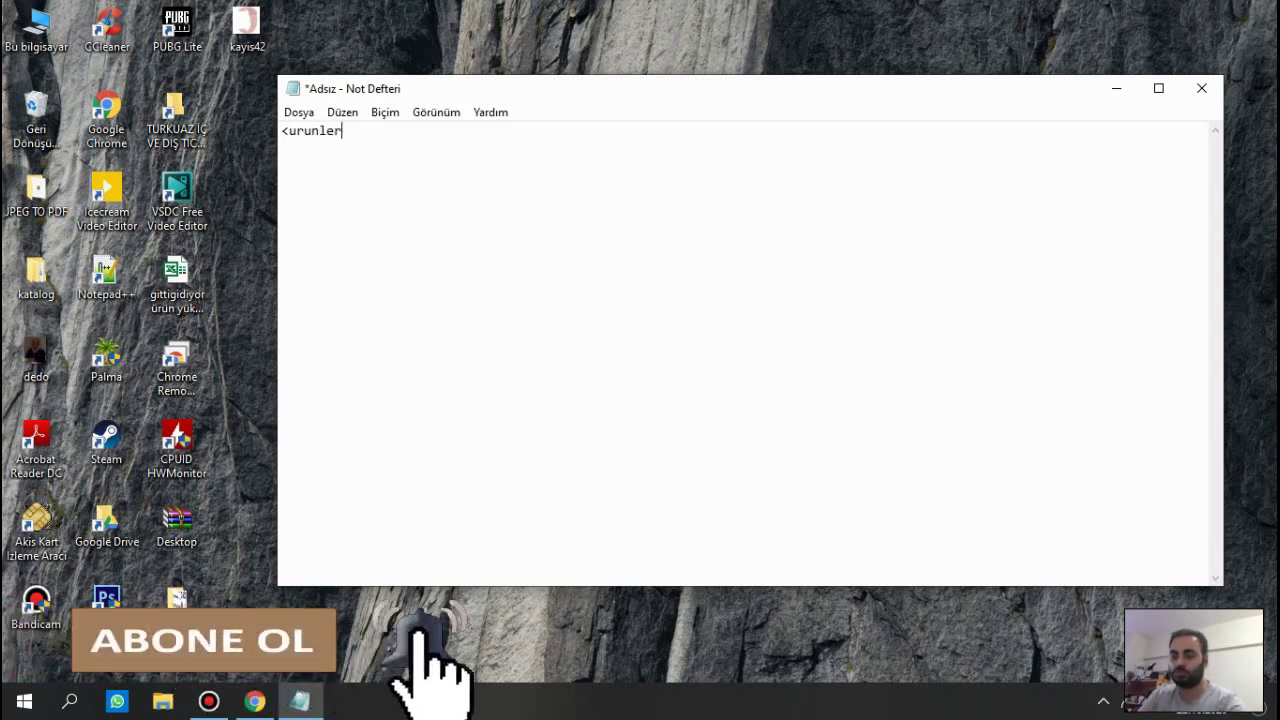
pyautogui.write('>')
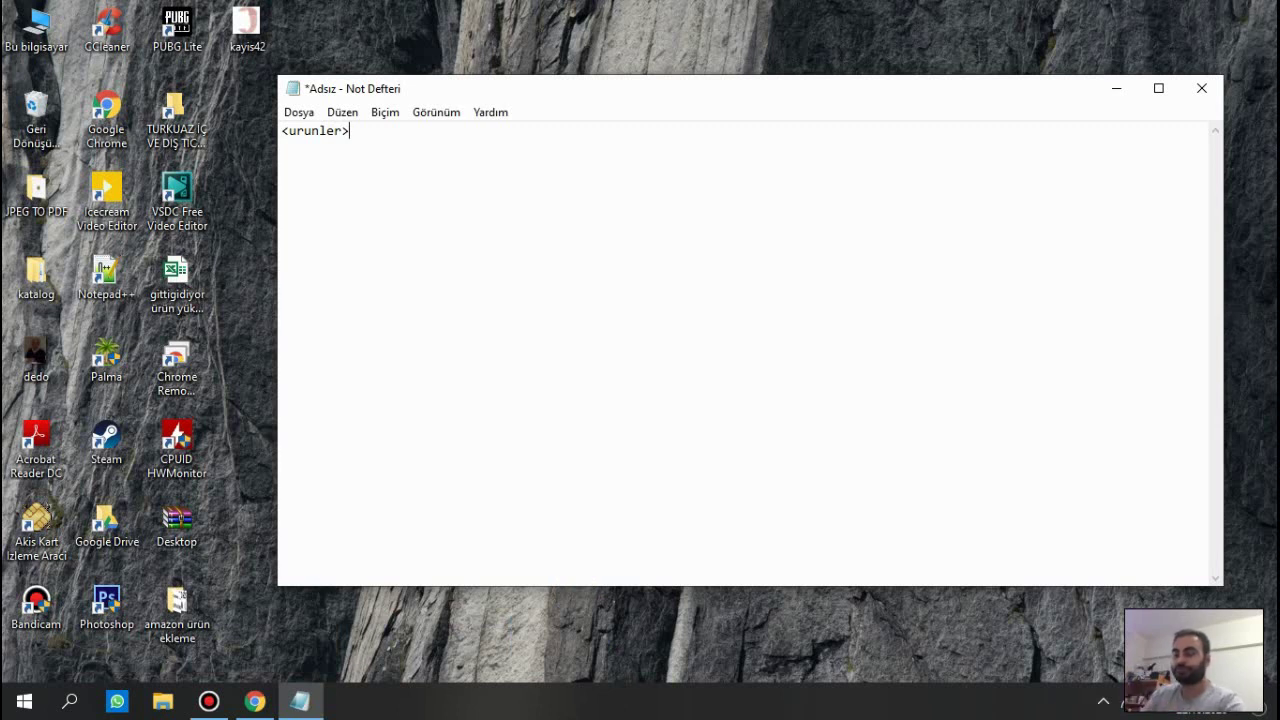
pyautogui.press('Return')
pyautogui.write('<')
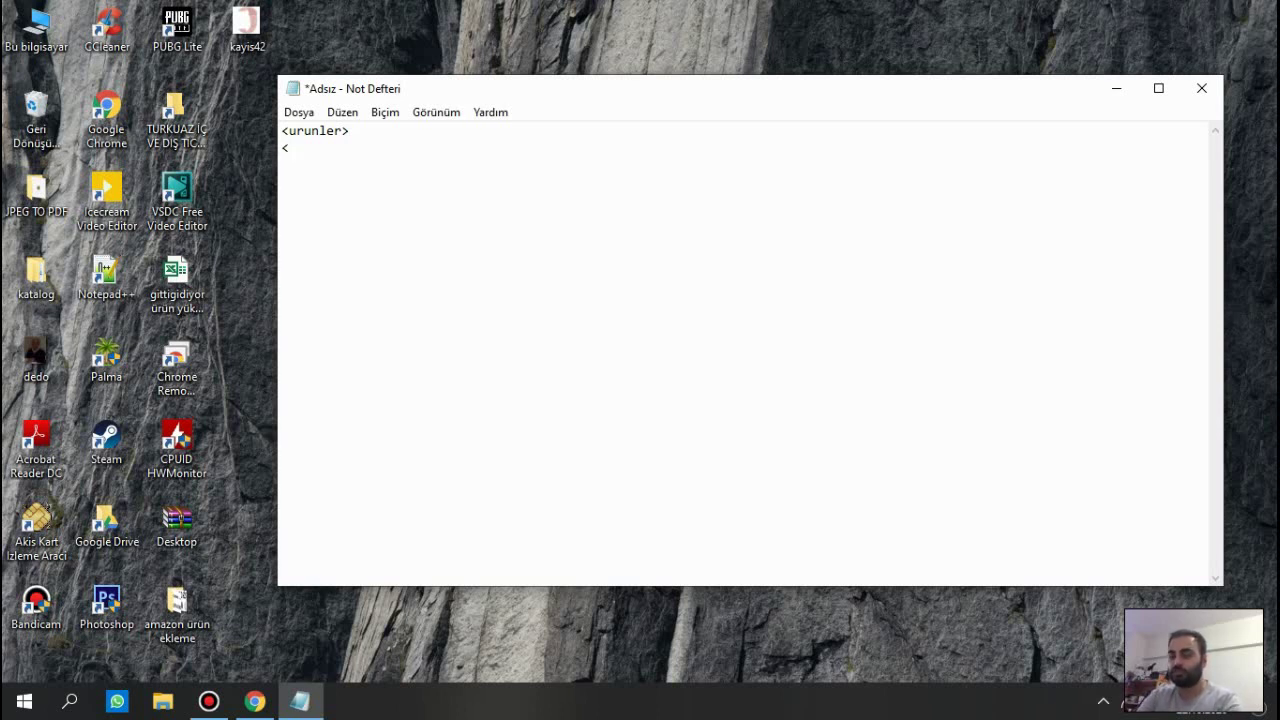
pyautogui.write('urun>')
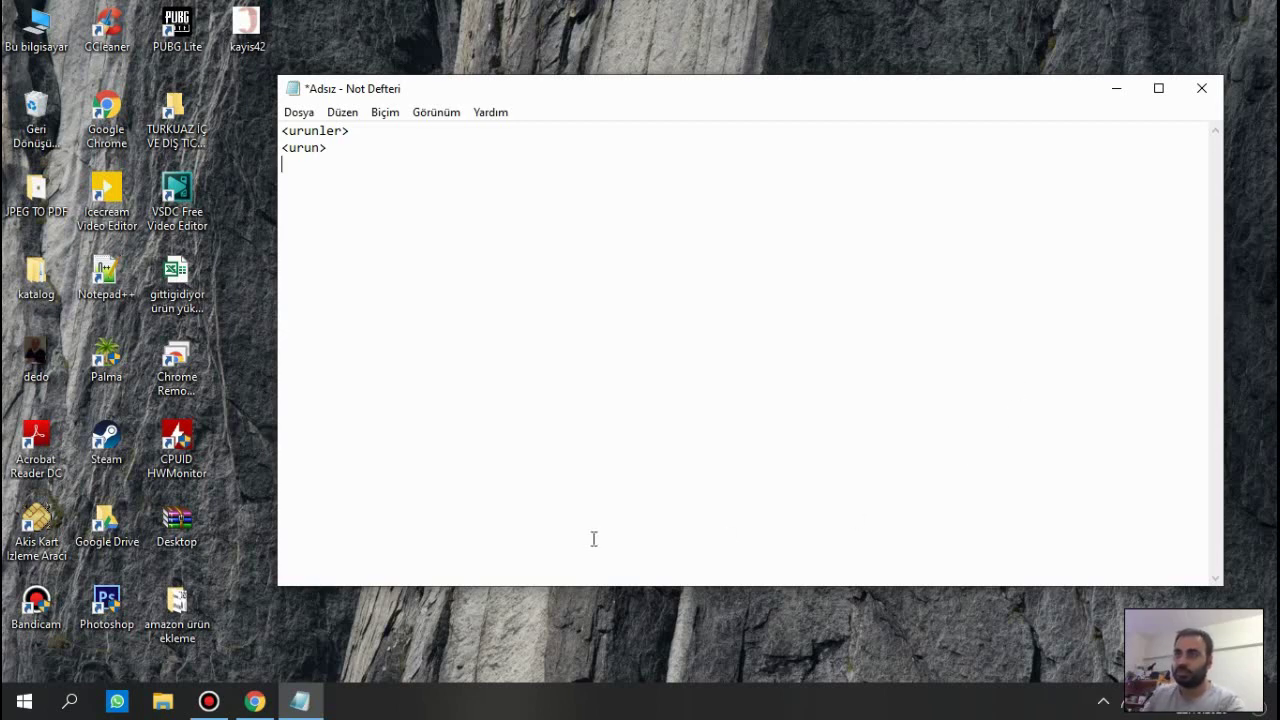
# Close the YouTube tab and check the Ürün Başlığı field's requirement on the product form.
pyautogui.click(255, 701)
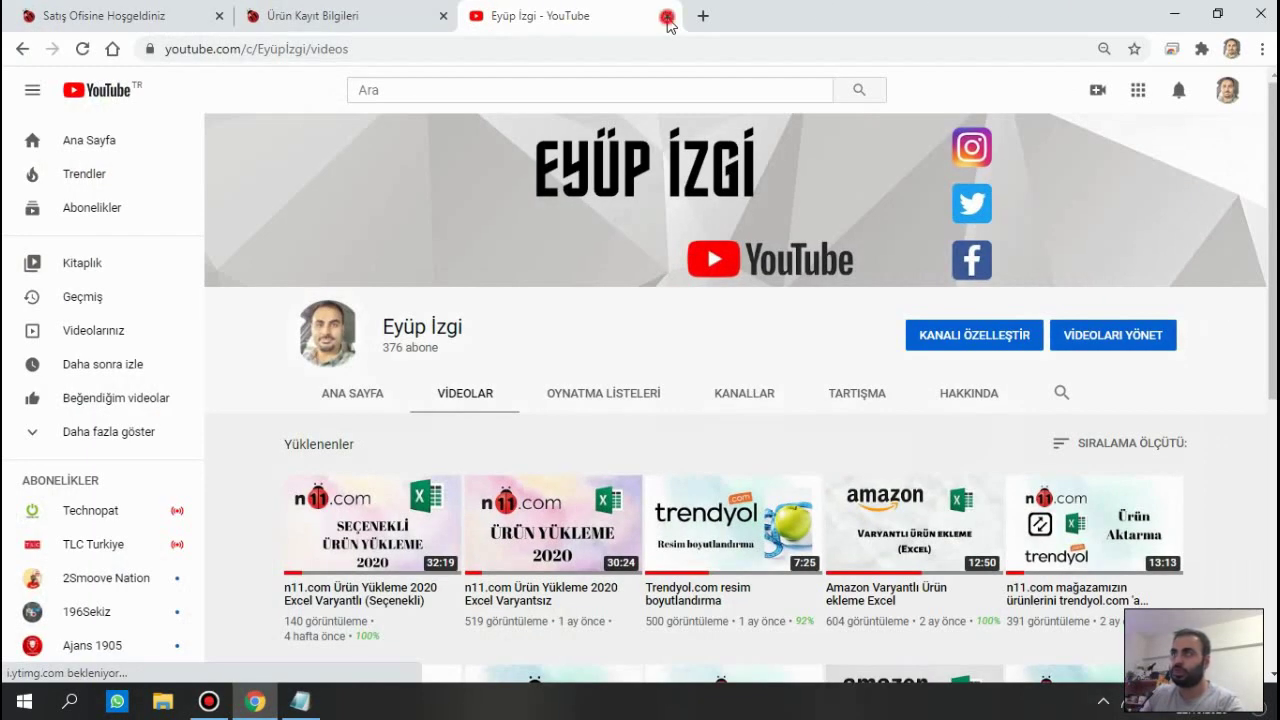
pyautogui.click(668, 16)
pyautogui.click(358, 8)
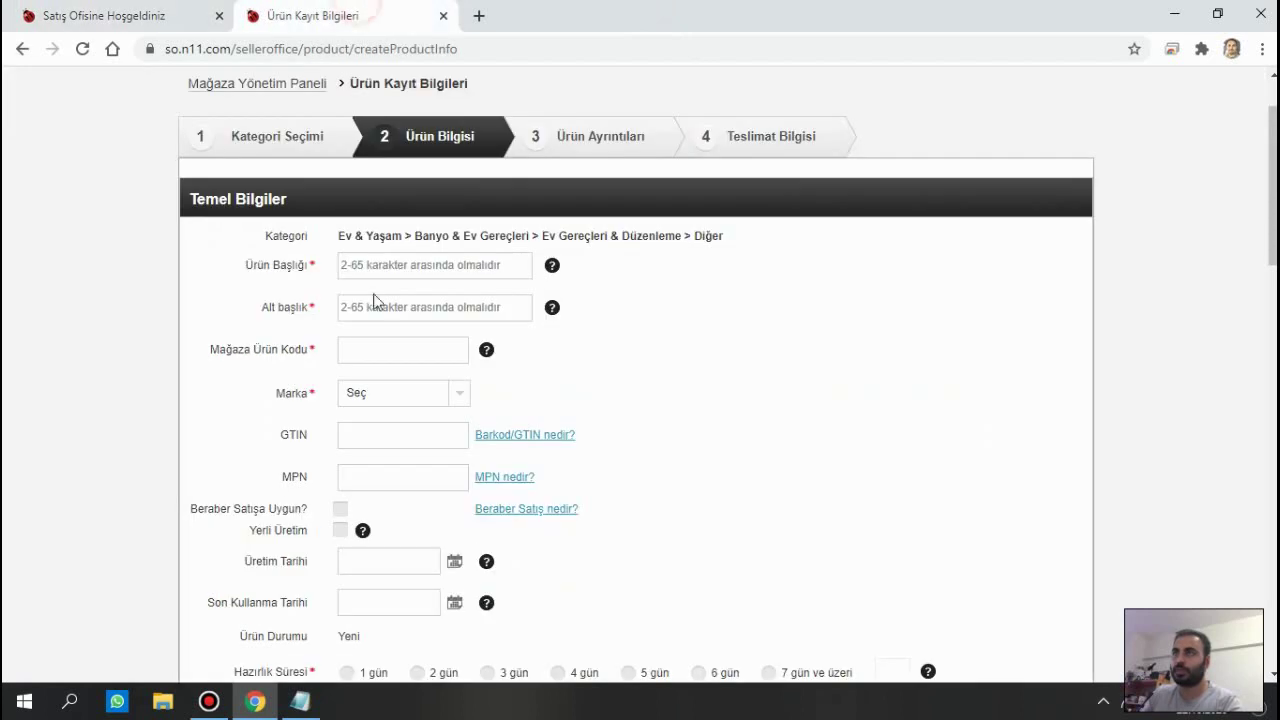
pyautogui.click(310, 266)
pyautogui.click(318, 270)
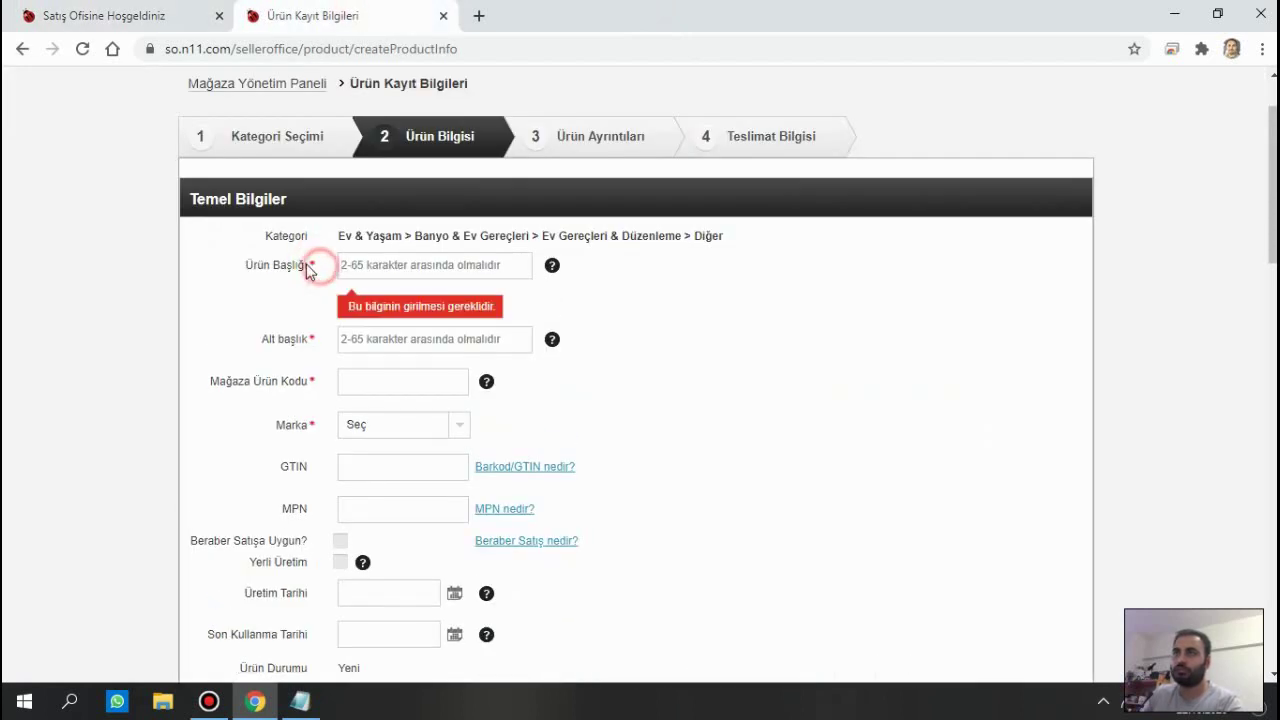
pyautogui.click(316, 271)
pyautogui.click(300, 701)
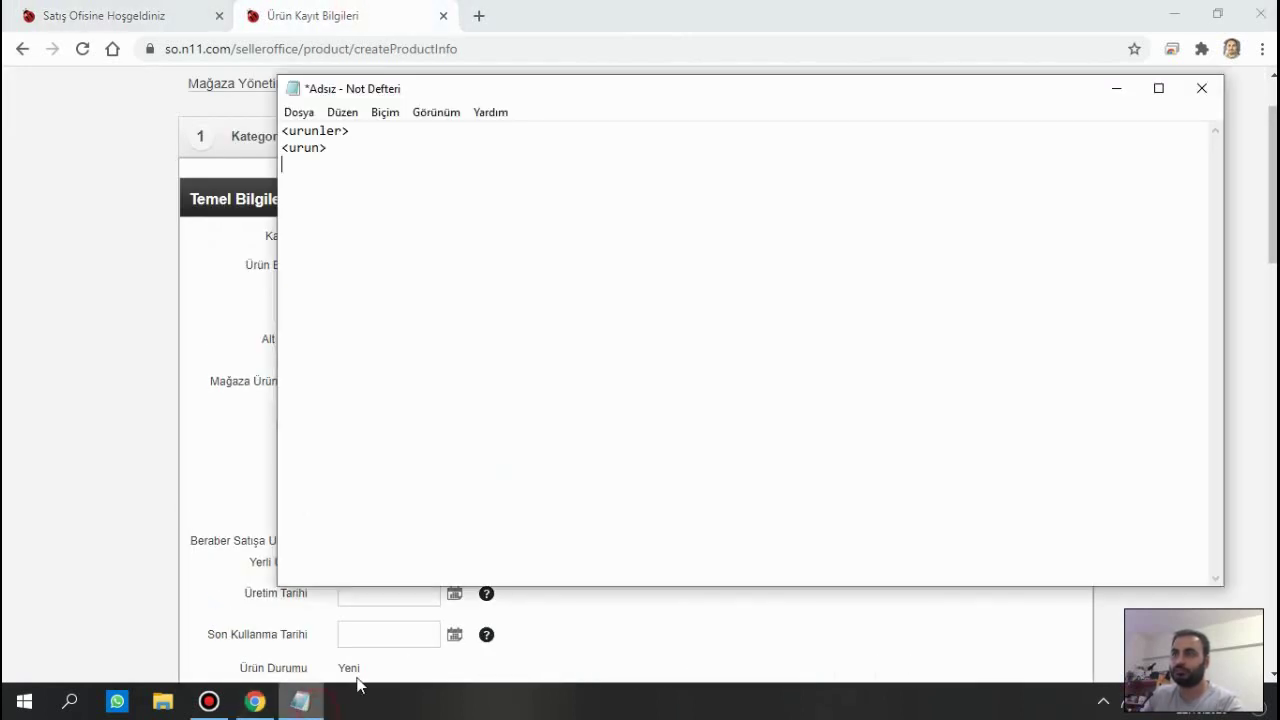
# Add line 3 <urun_adi>saat kayışı 42 mm</urun_adi>, copying the tag name for the closing tag.
pyautogui.write('> <')
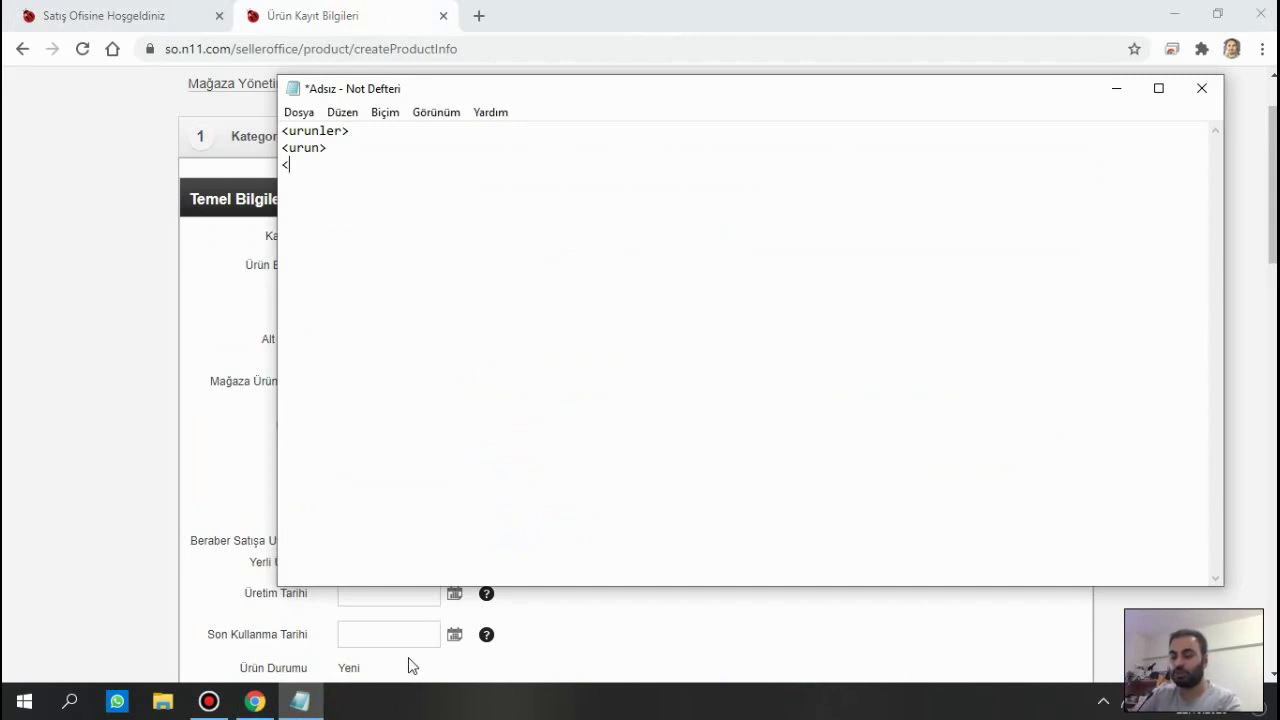
pyautogui.write('urun_adi>')
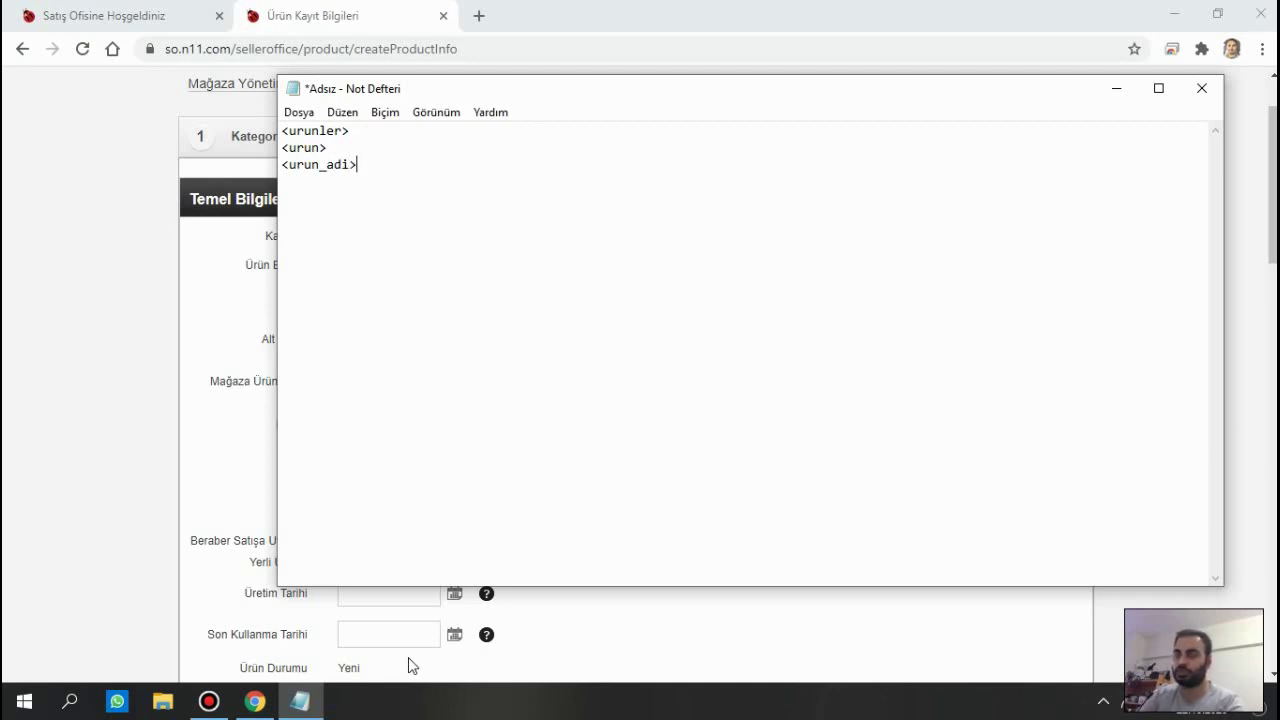
pyautogui.write('sa')
pyautogui.write('at kayışı')
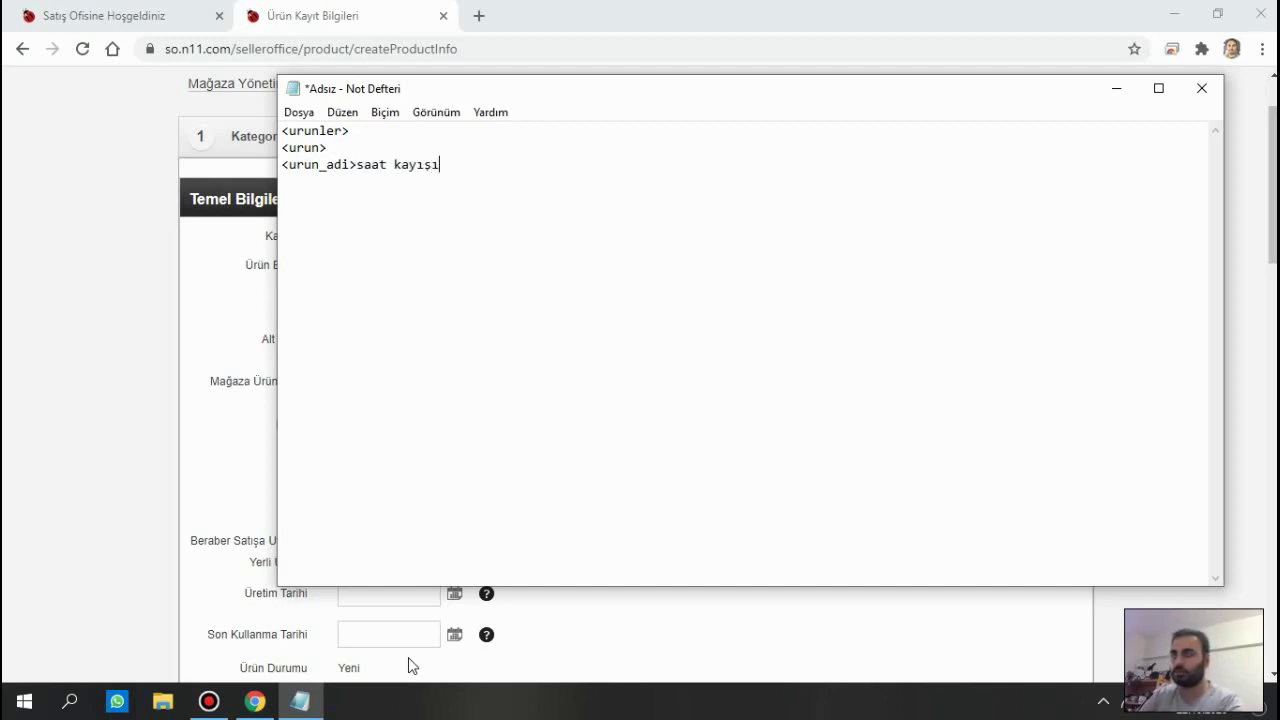
pyautogui.write(' 42 mm')
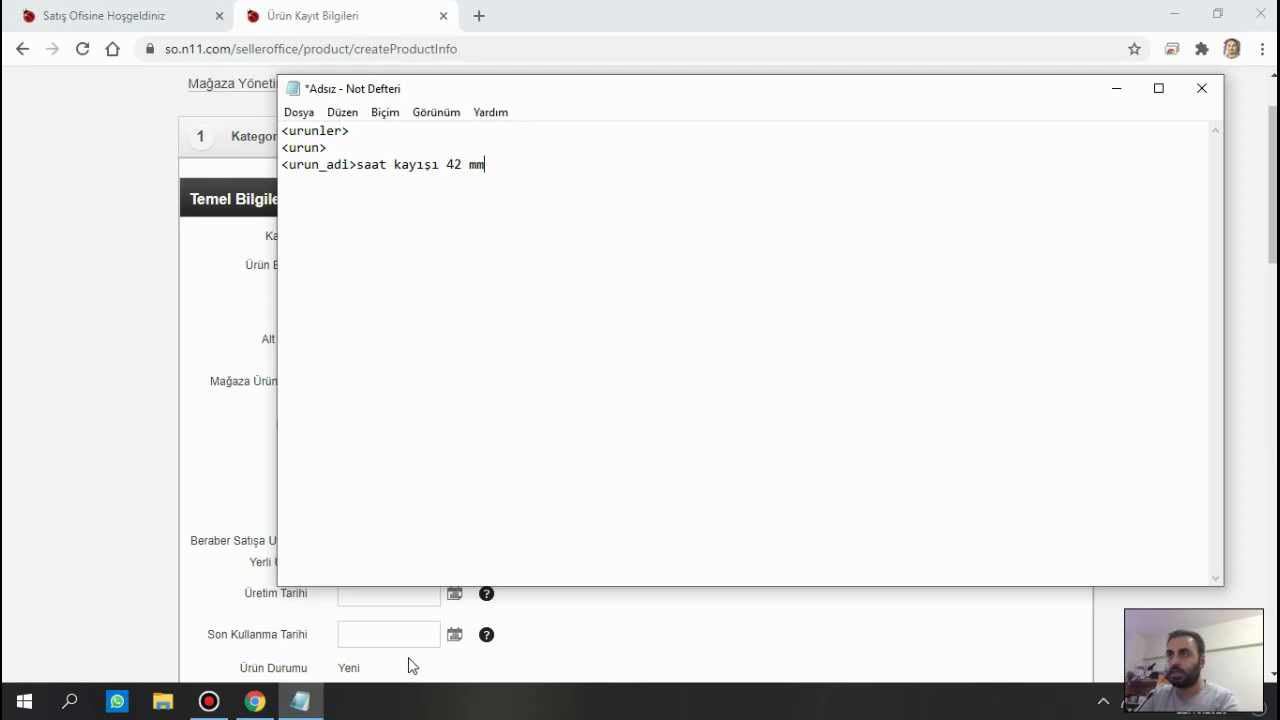
pyautogui.write('<')
pyautogui.click(350, 164)
pyautogui.moveTo(350, 164); pyautogui.dragTo(289, 164)
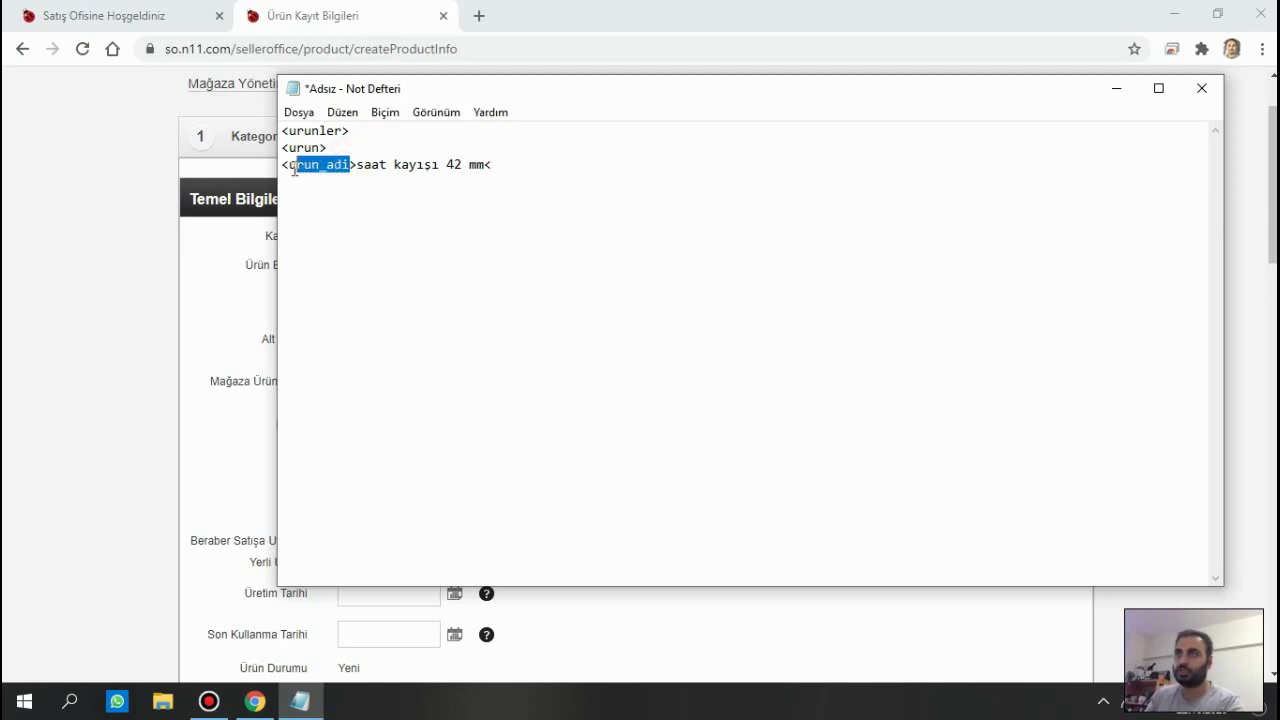
pyautogui.click(503, 165)
pyautogui.write('/')
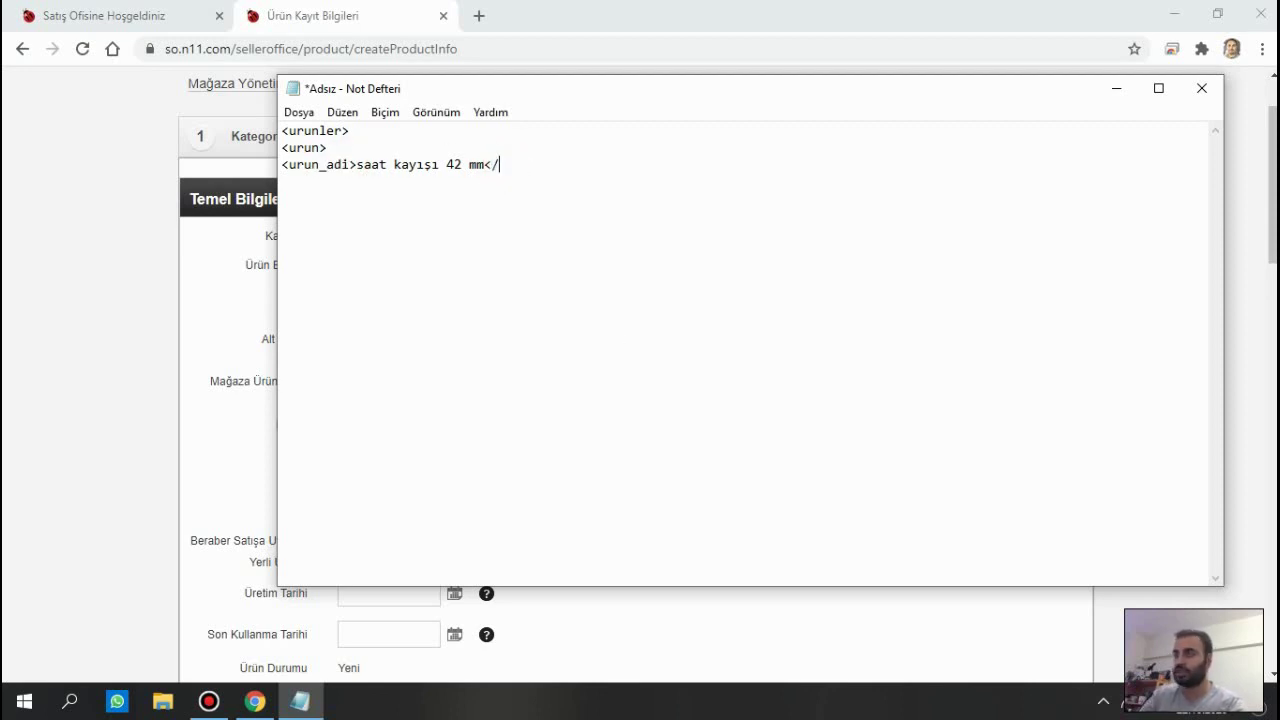
pyautogui.write('urun_adi')
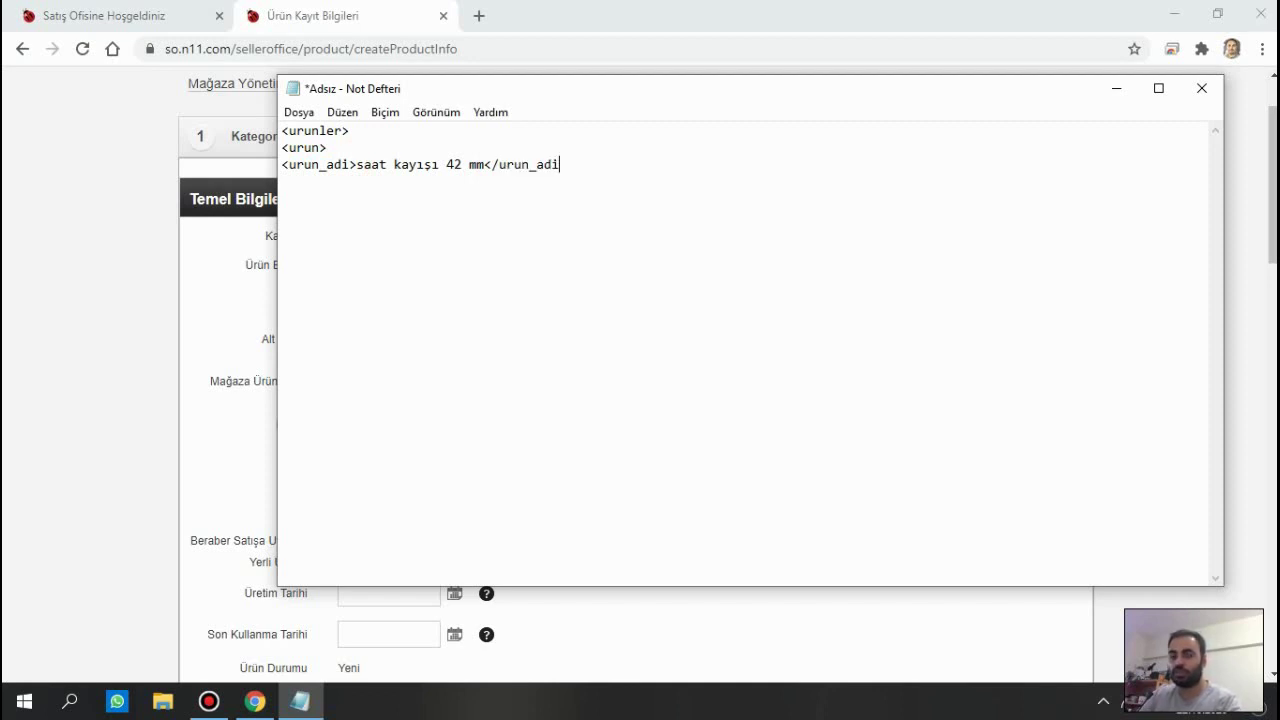
pyautogui.write('>')
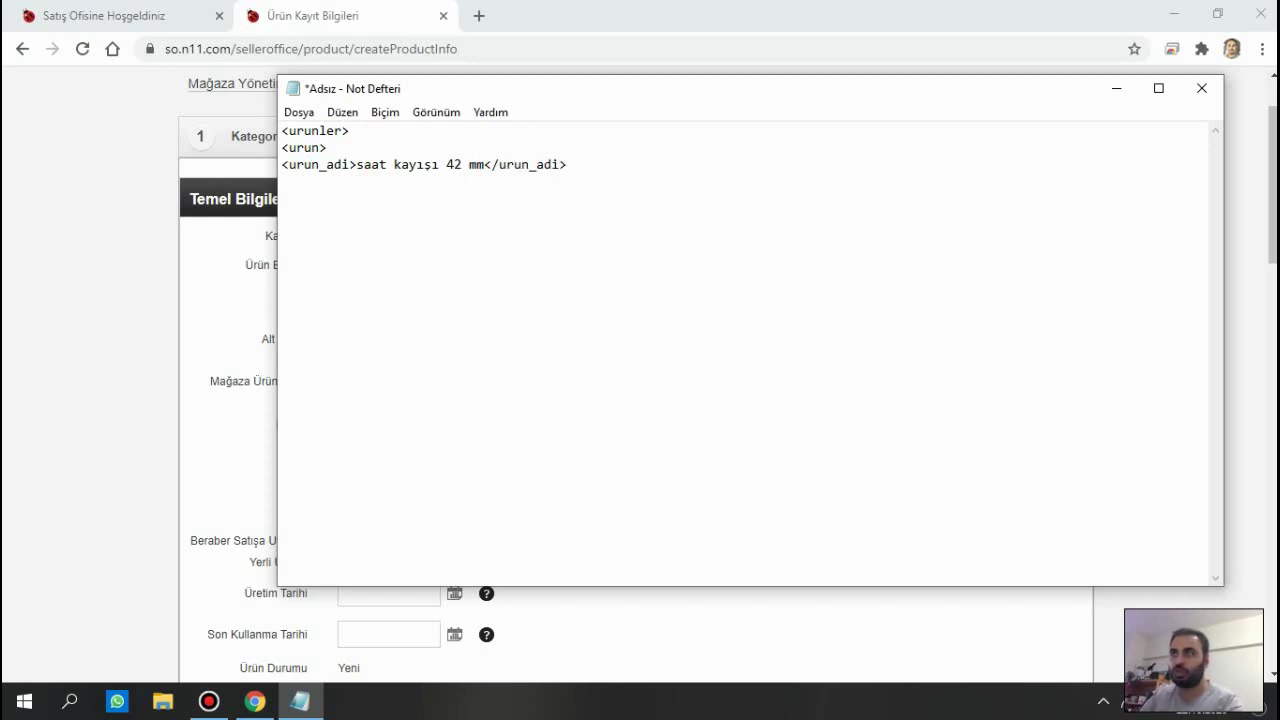
# Check what the Alt başlık field requires on the product form.
pyautogui.click(236, 279)
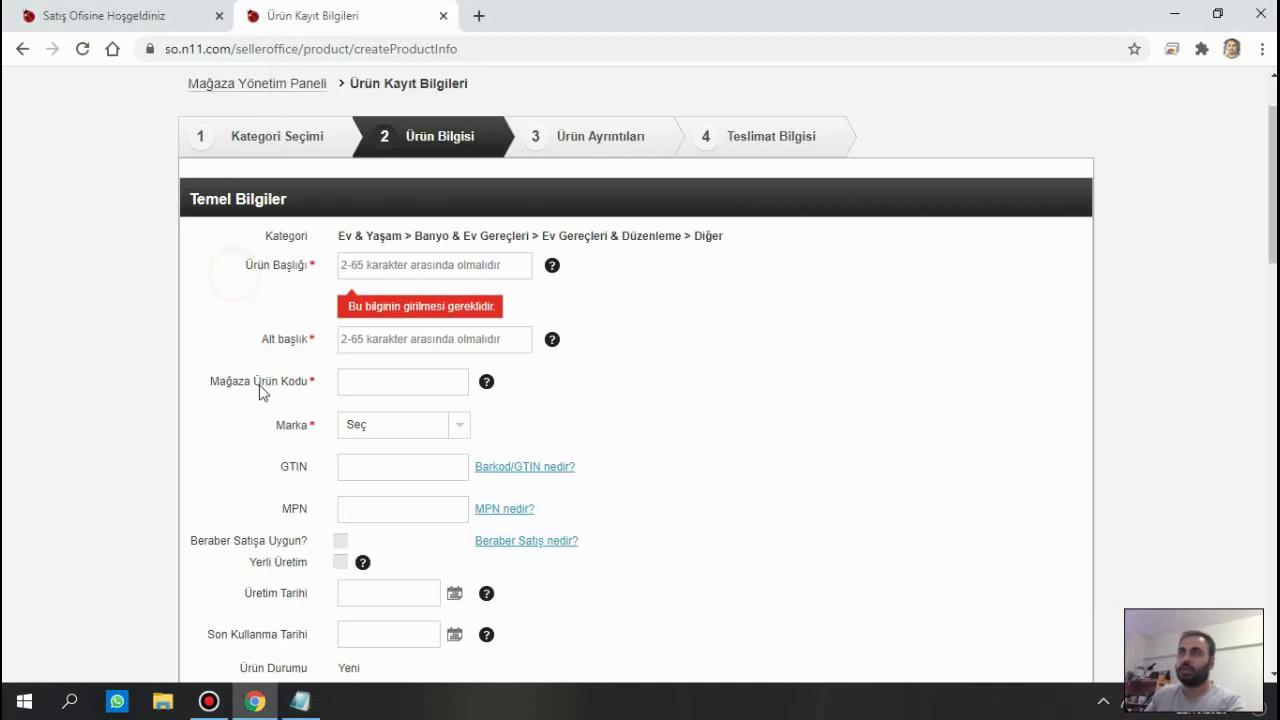
pyautogui.doubleClick(313, 345)
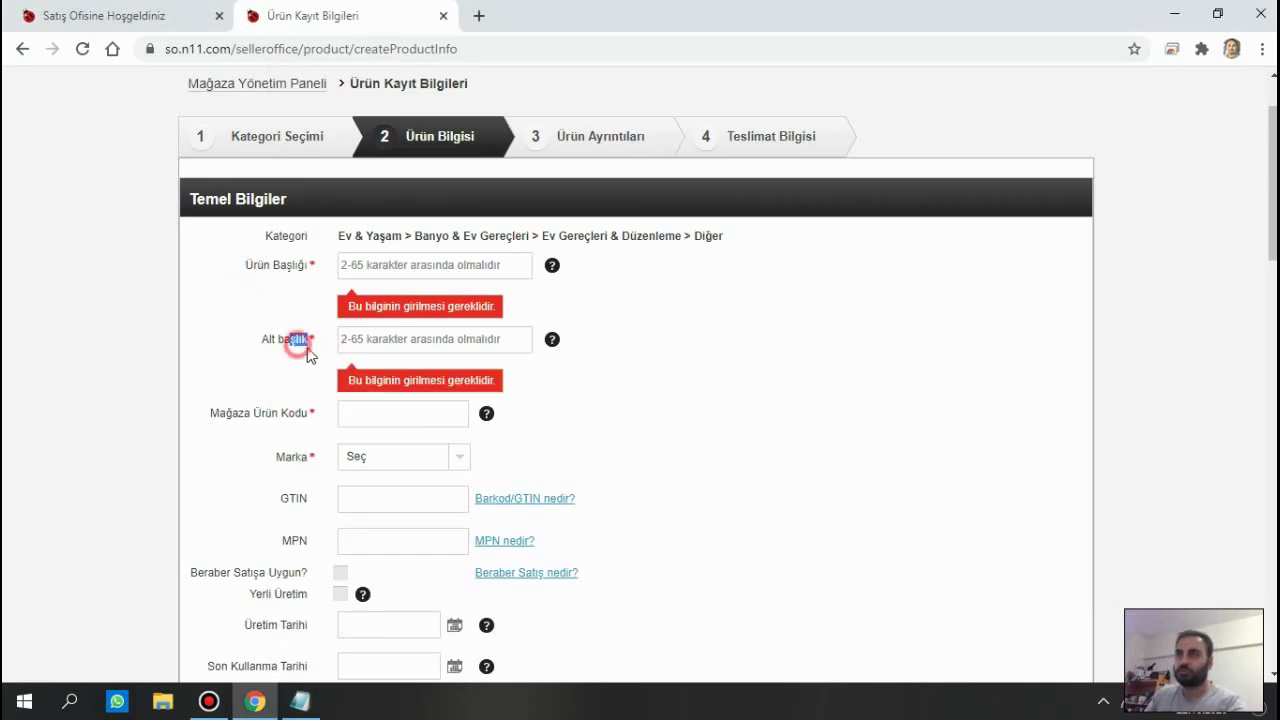
pyautogui.click(300, 701)
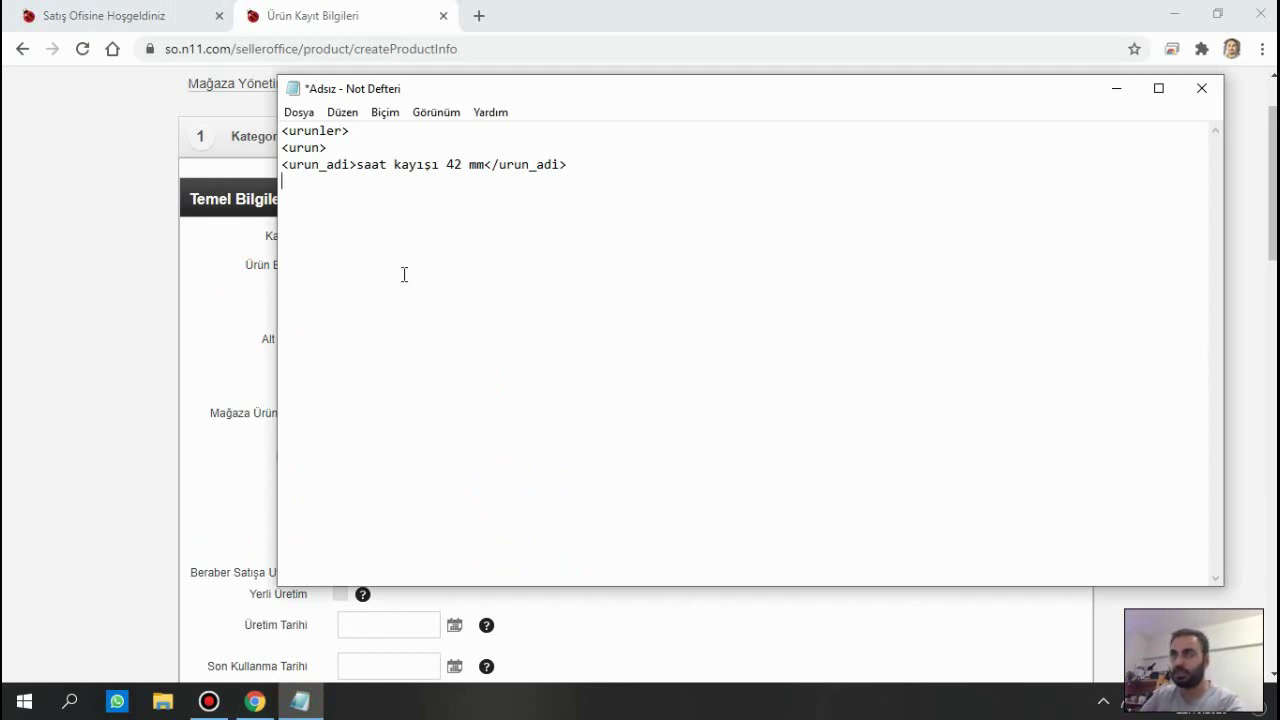
# Add line 4 <alt_baslik>hızlı gönderi</alt_baslik> to the XML draft.
pyautogui.write('<')
pyautogui.write('alt')
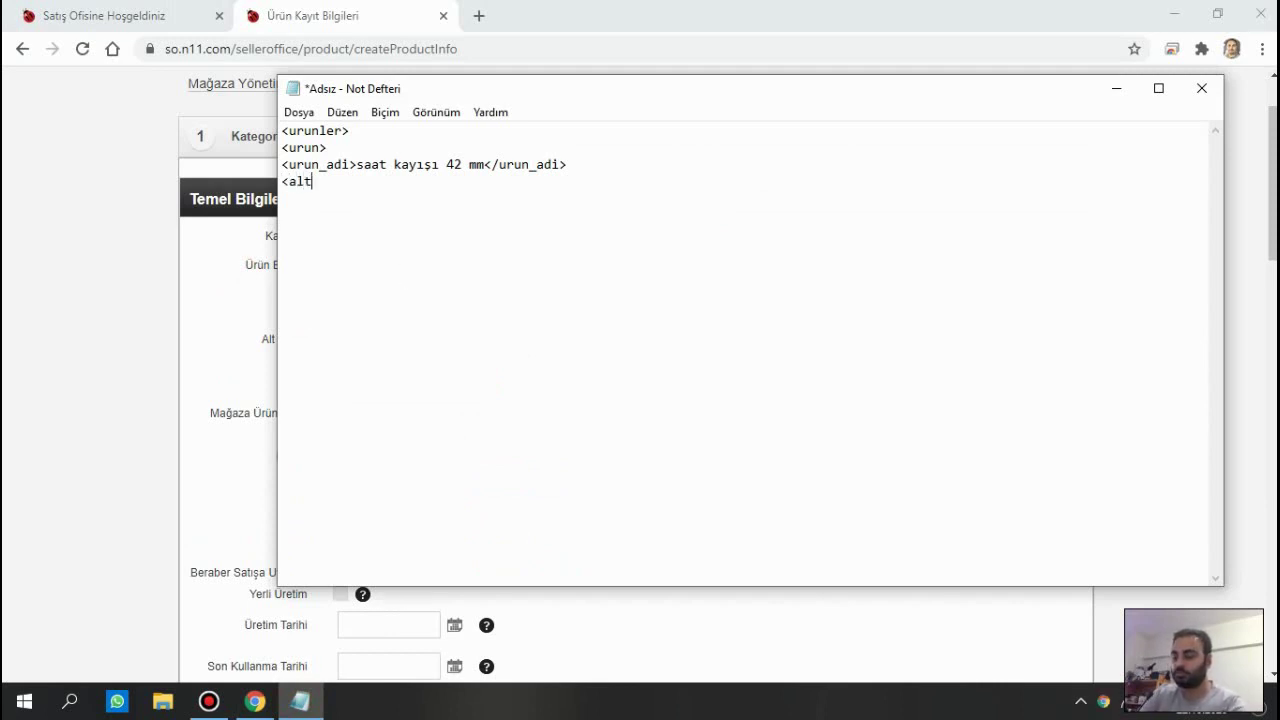
pyautogui.write('_baslik')
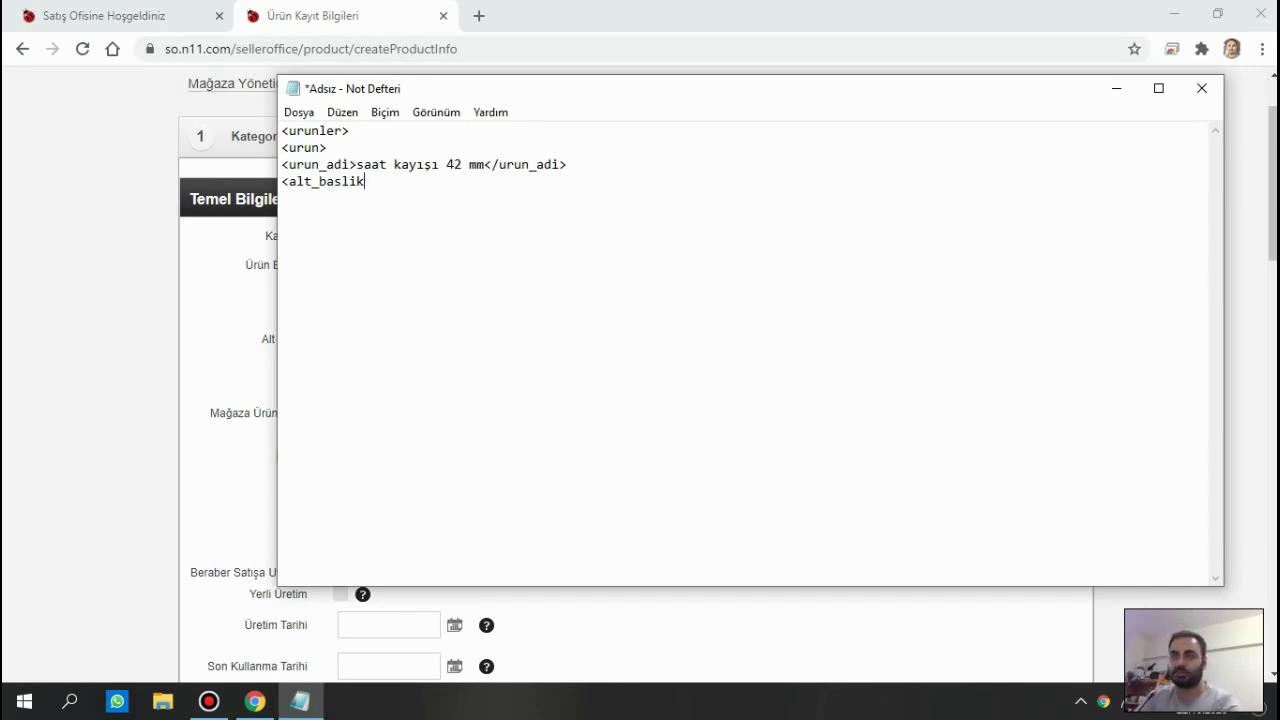
pyautogui.write('>')
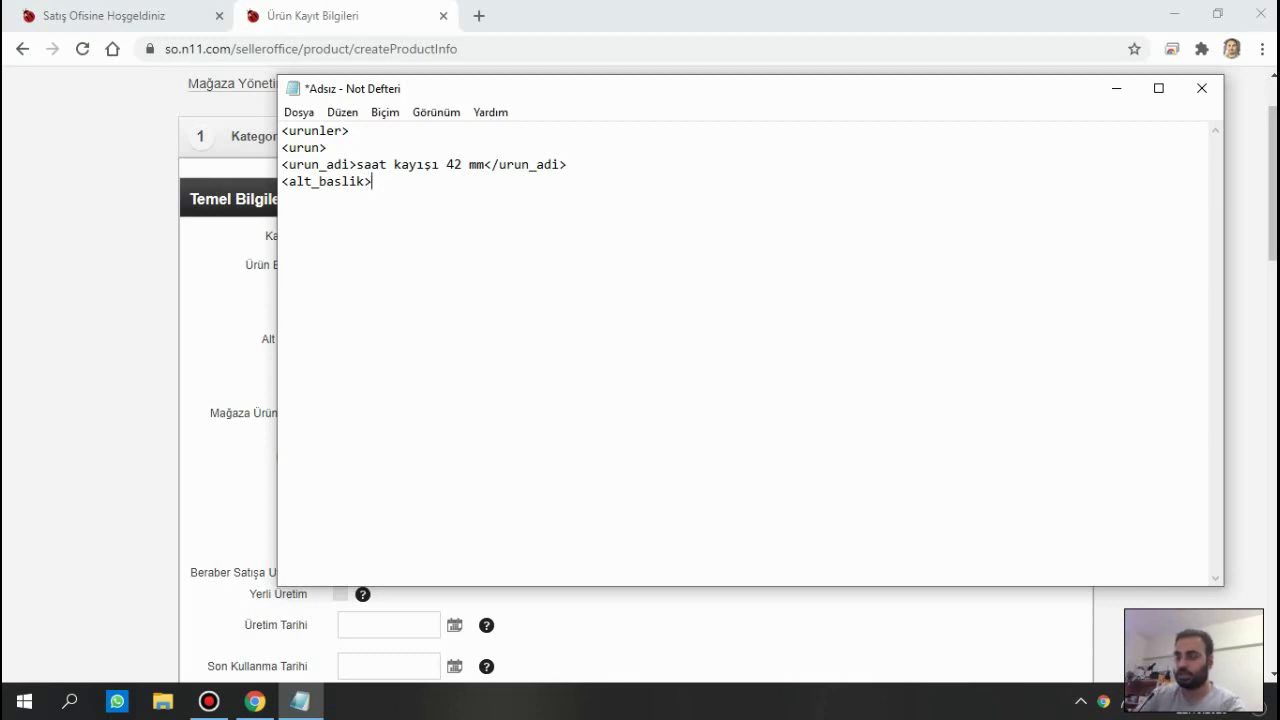
pyautogui.write('hızlı ')
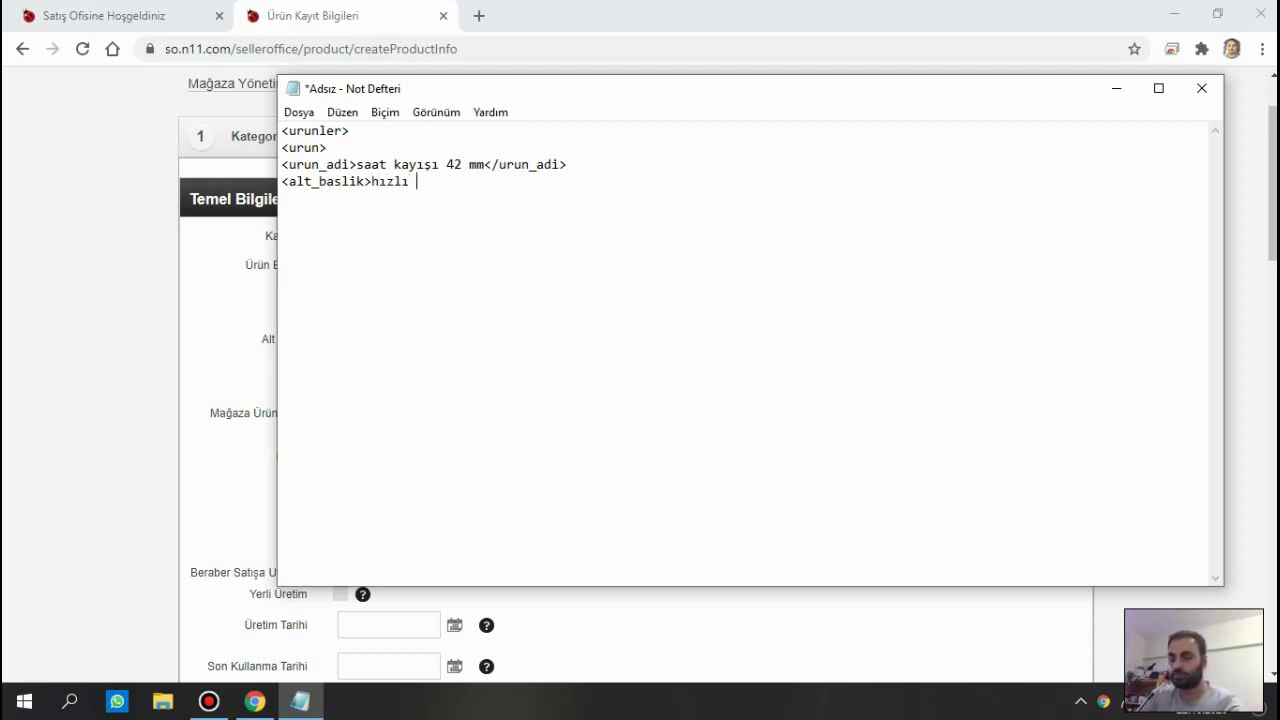
pyautogui.write('gö')
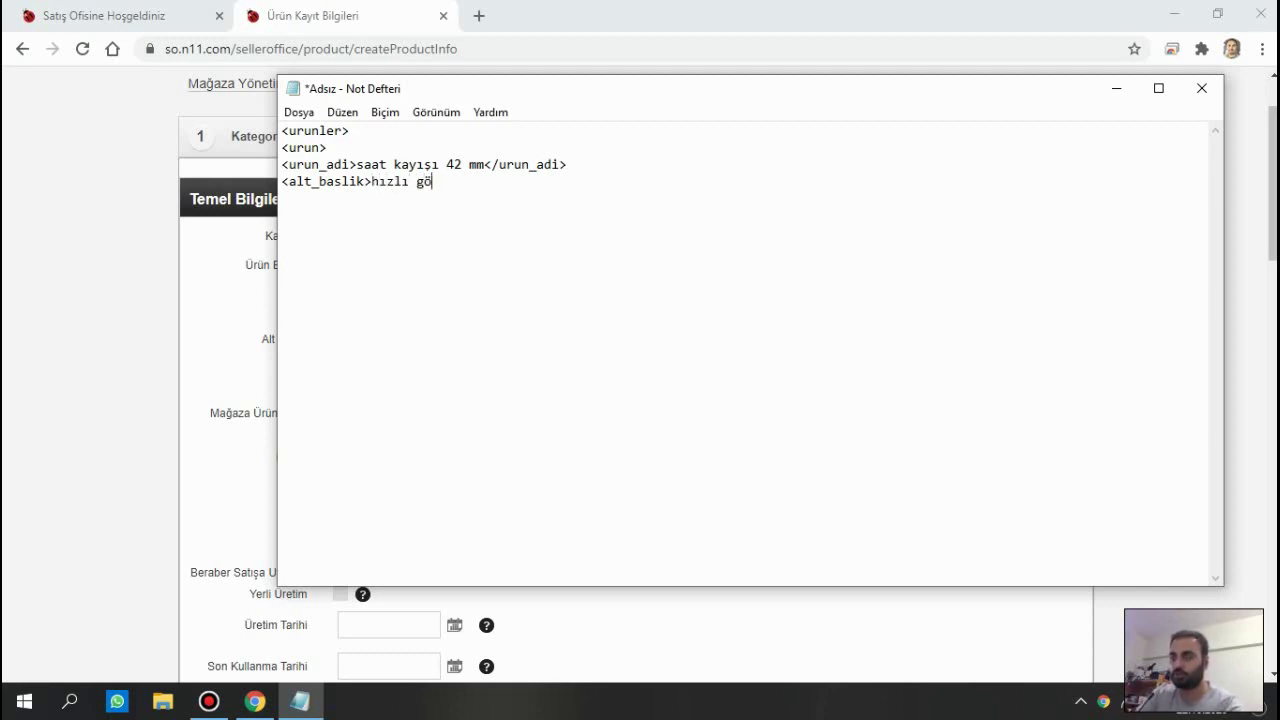
pyautogui.write('nderi')
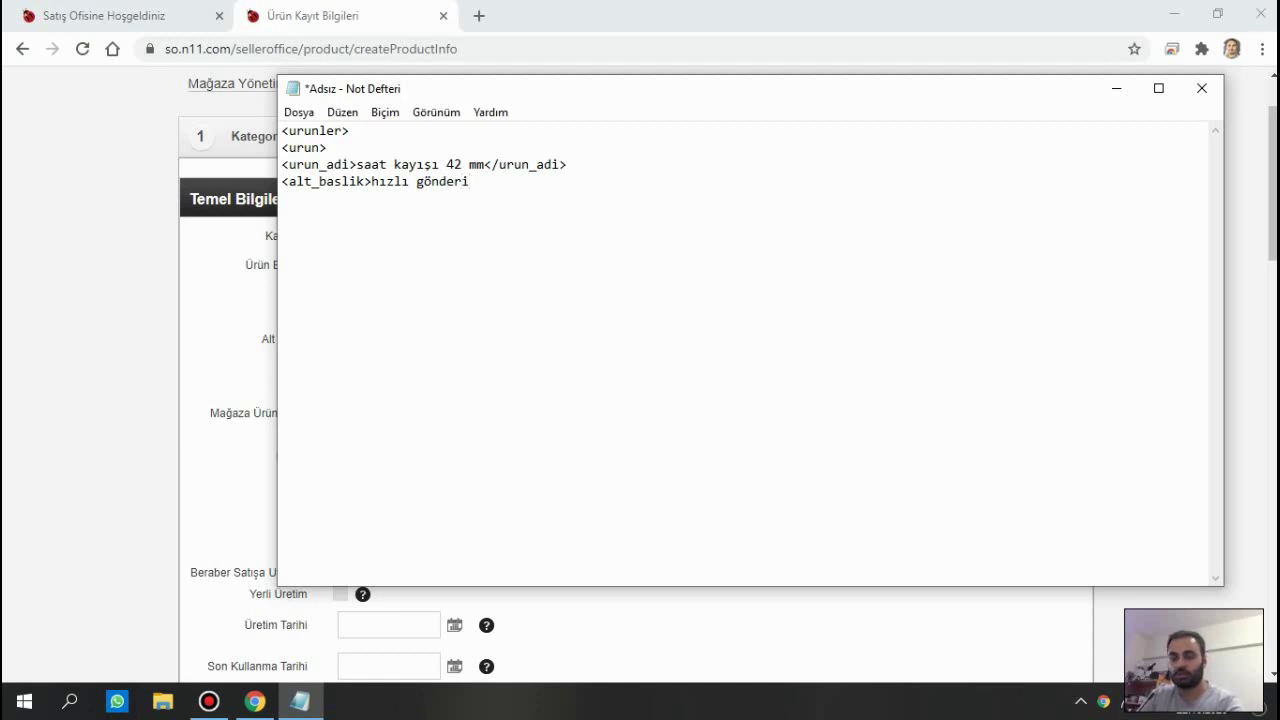
pyautogui.write('<')
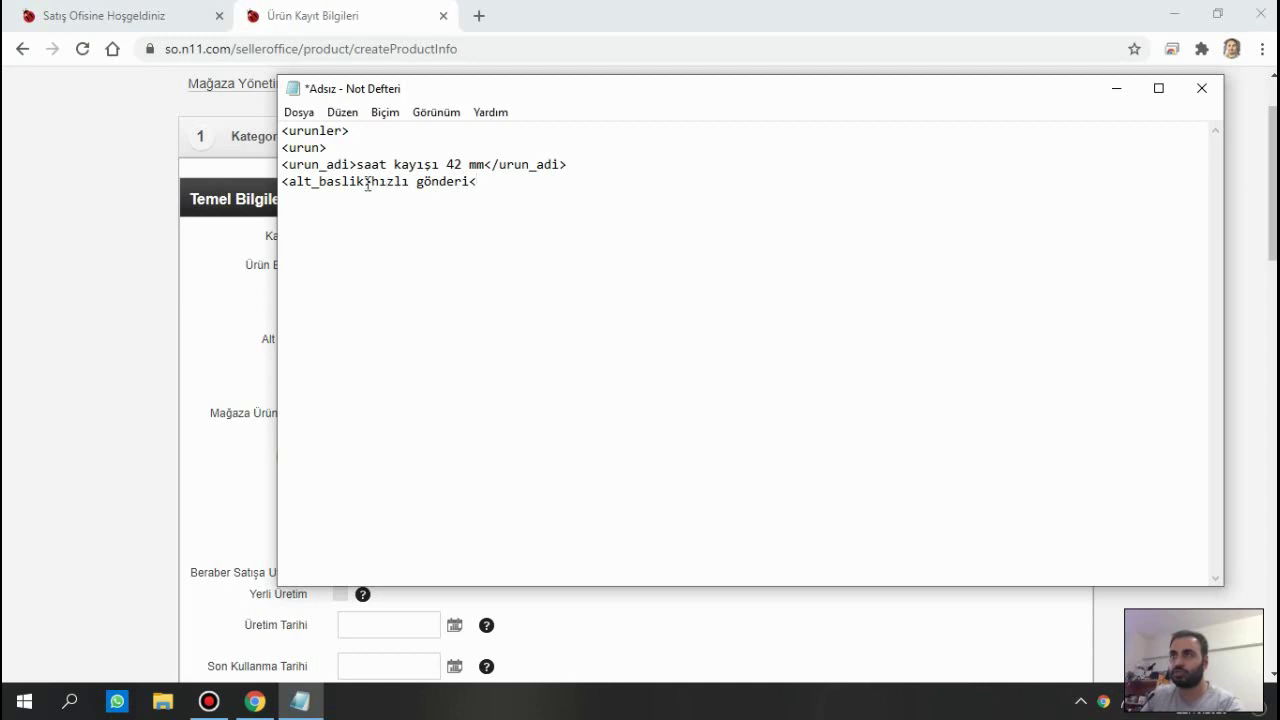
pyautogui.moveTo(367, 183); pyautogui.dragTo(289, 185)
pyautogui.hotkey('ctrl', 'c')
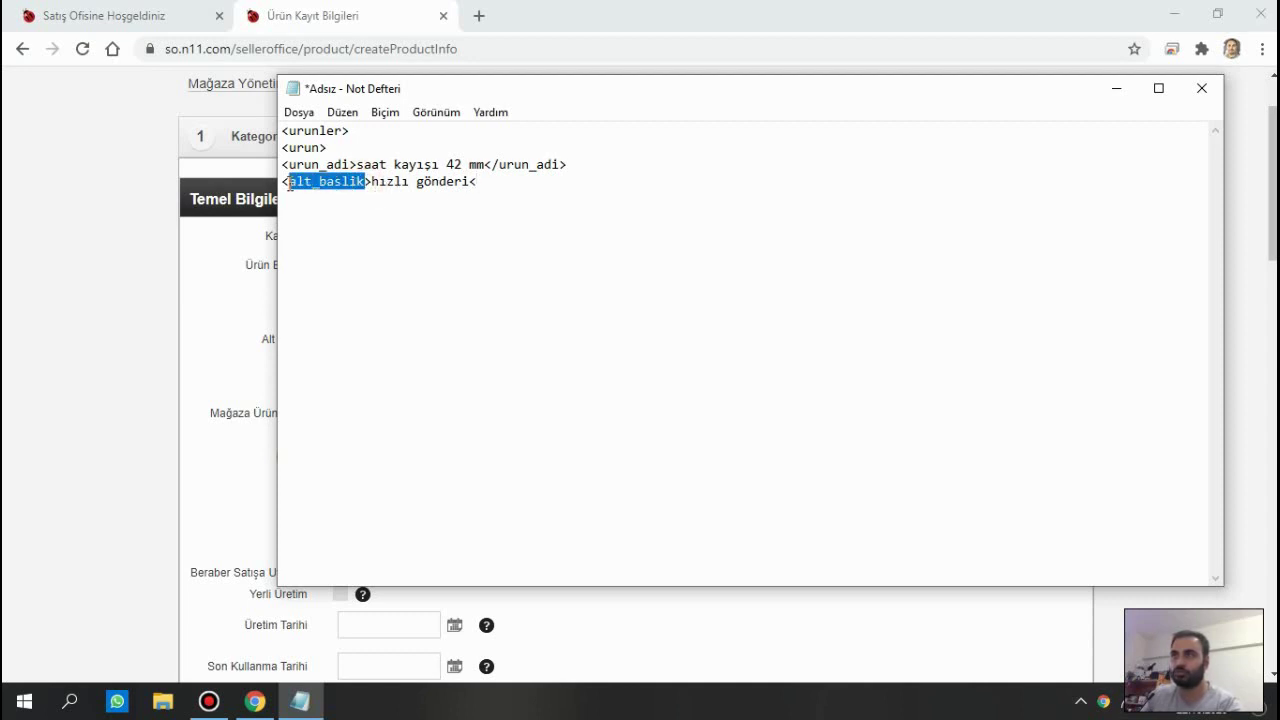
pyautogui.click(493, 181)
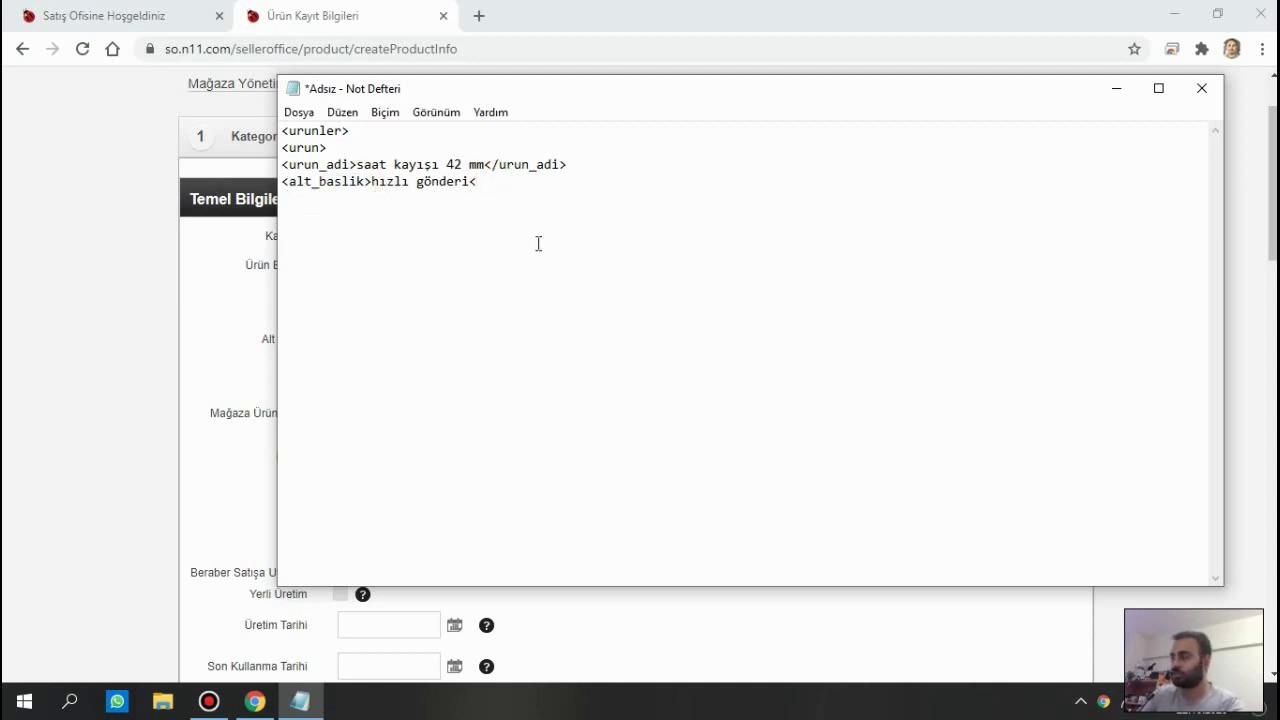
pyautogui.write('/')
pyautogui.hotkey('ctrl', 'v')
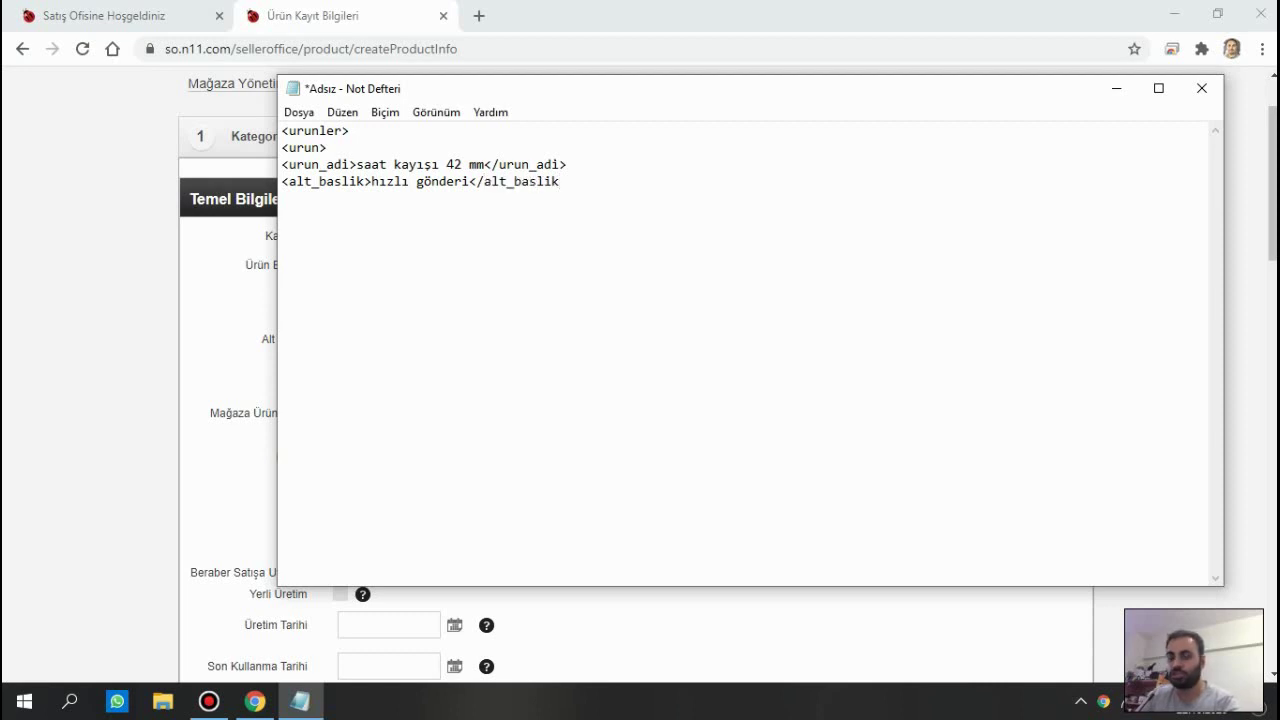
pyautogui.write('>')
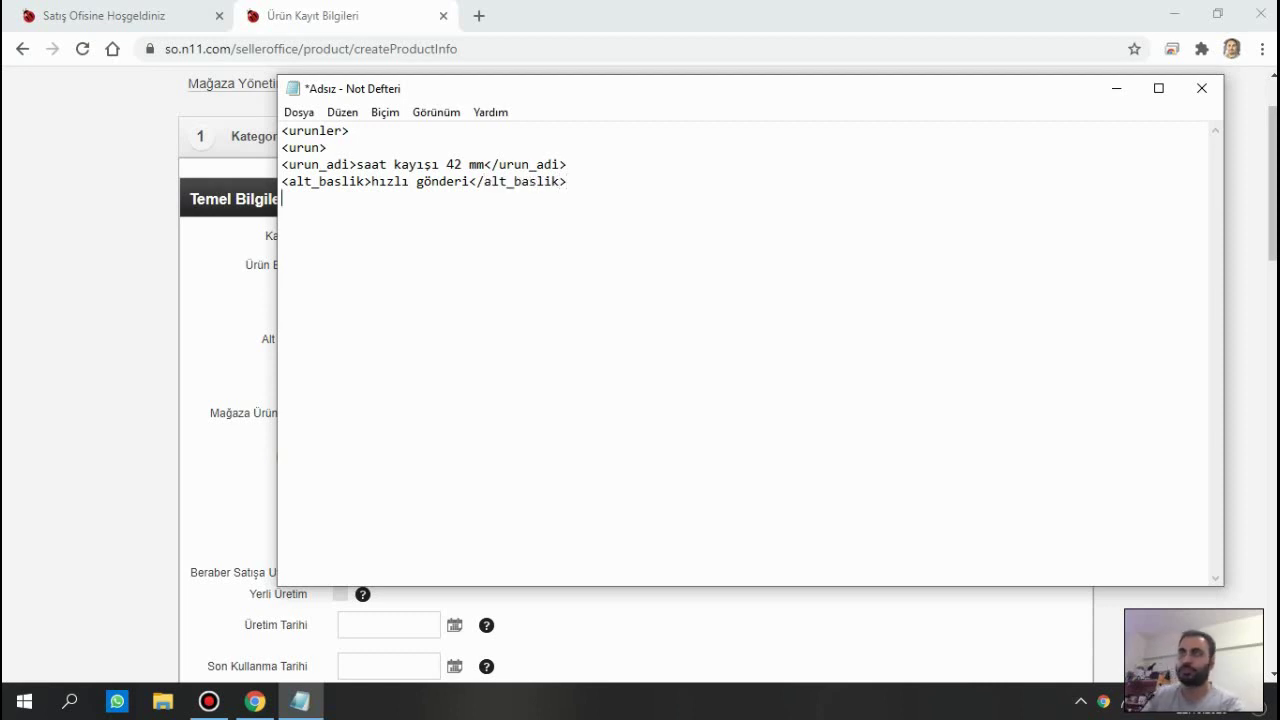
# Check the Mağaza Ürün Kodu field on the product form.
pyautogui.click(124, 330)
pyautogui.click(378, 418)
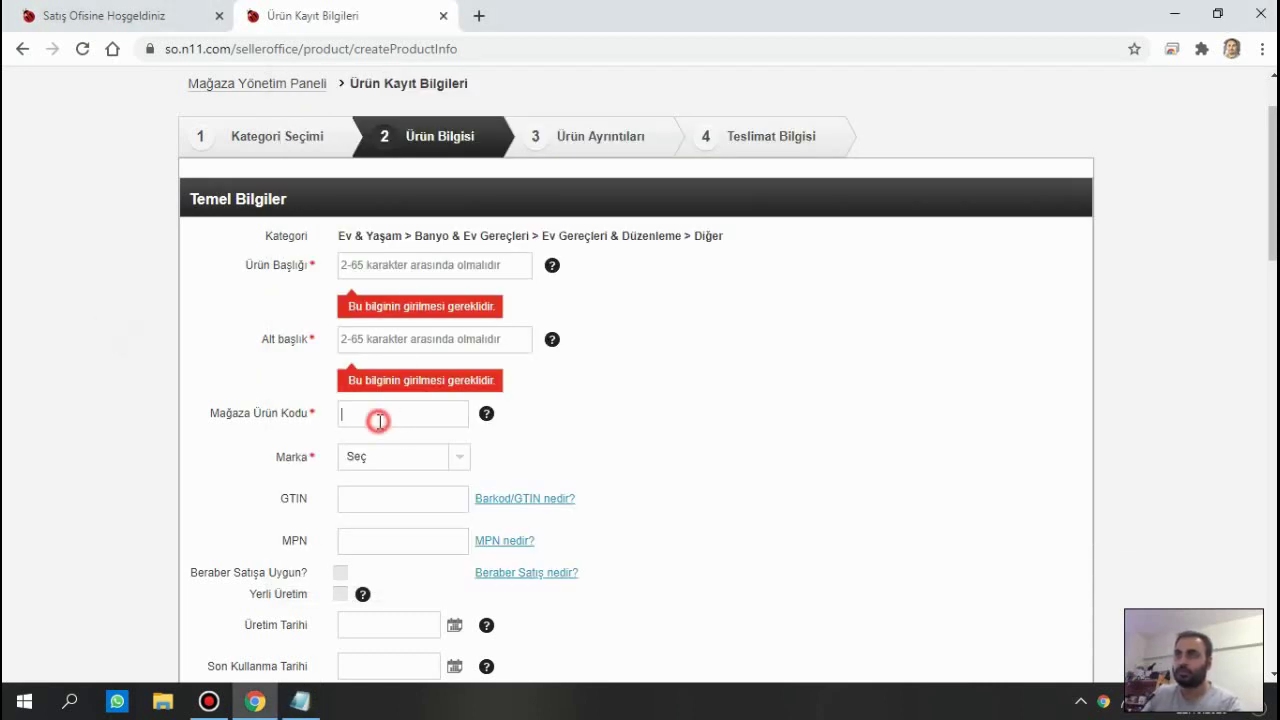
pyautogui.moveTo(318, 411); pyautogui.dragTo(287, 413)
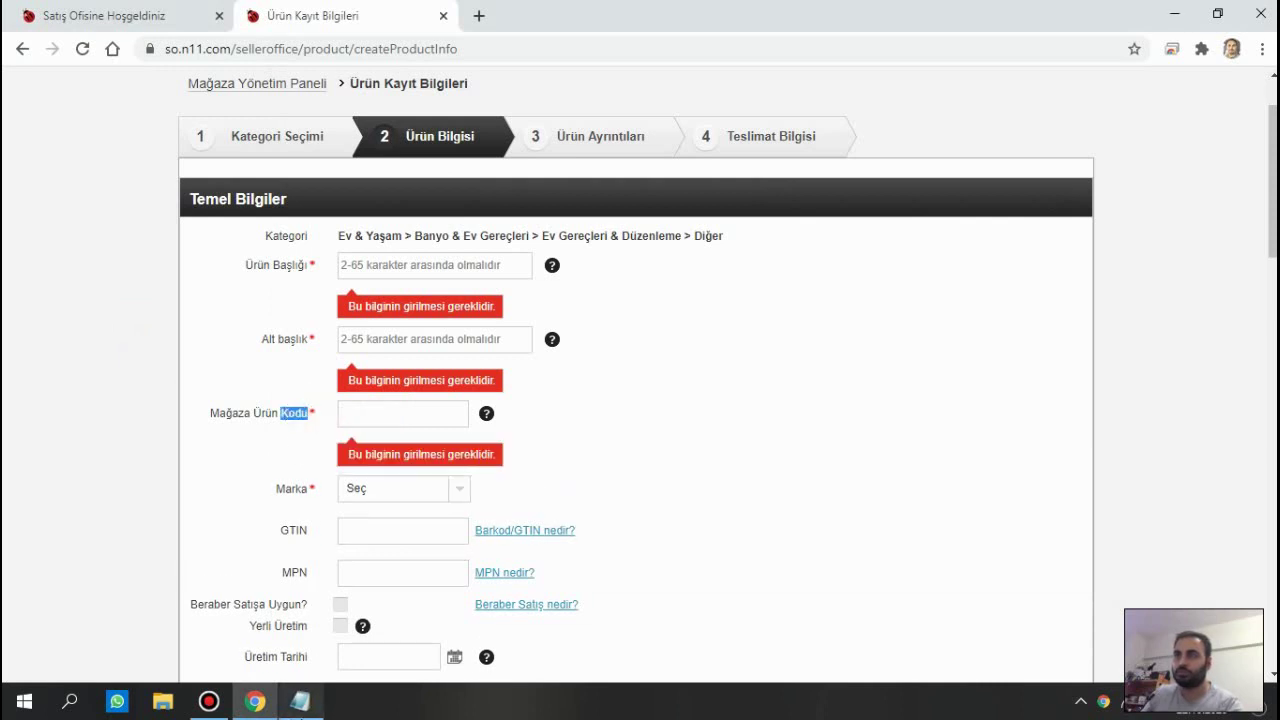
pyautogui.click(302, 702)
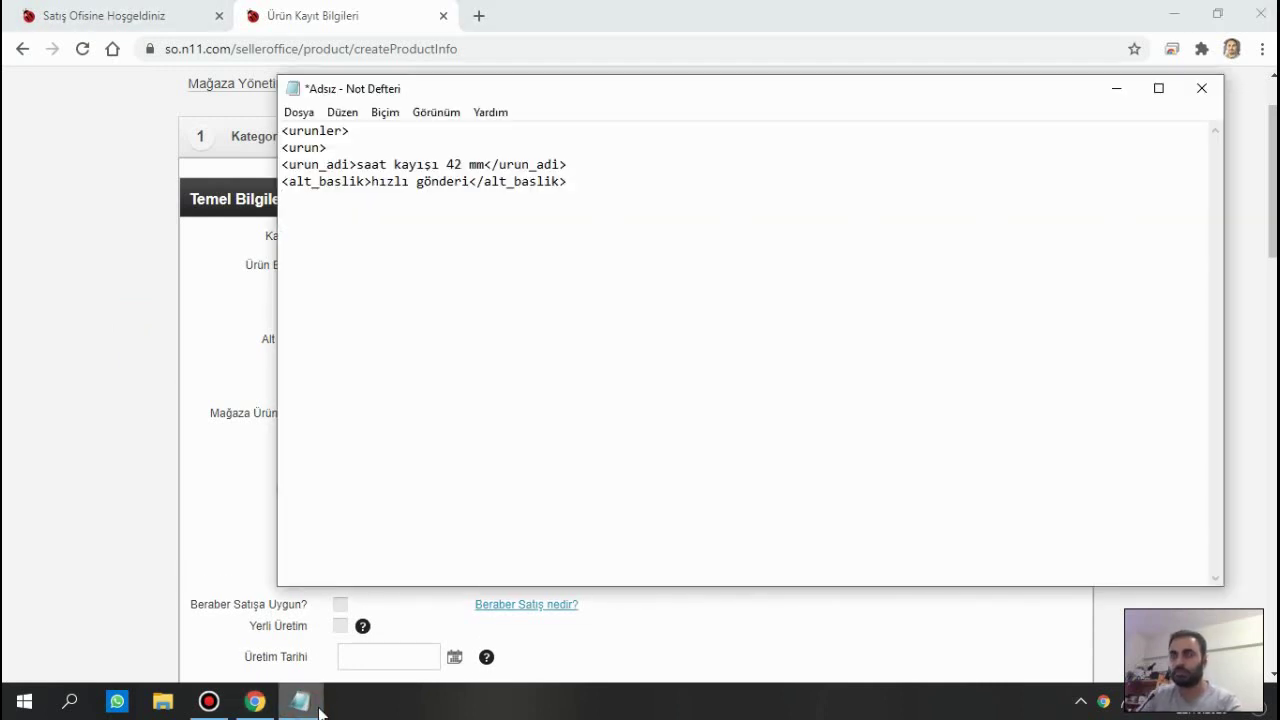
pyautogui.write('<')
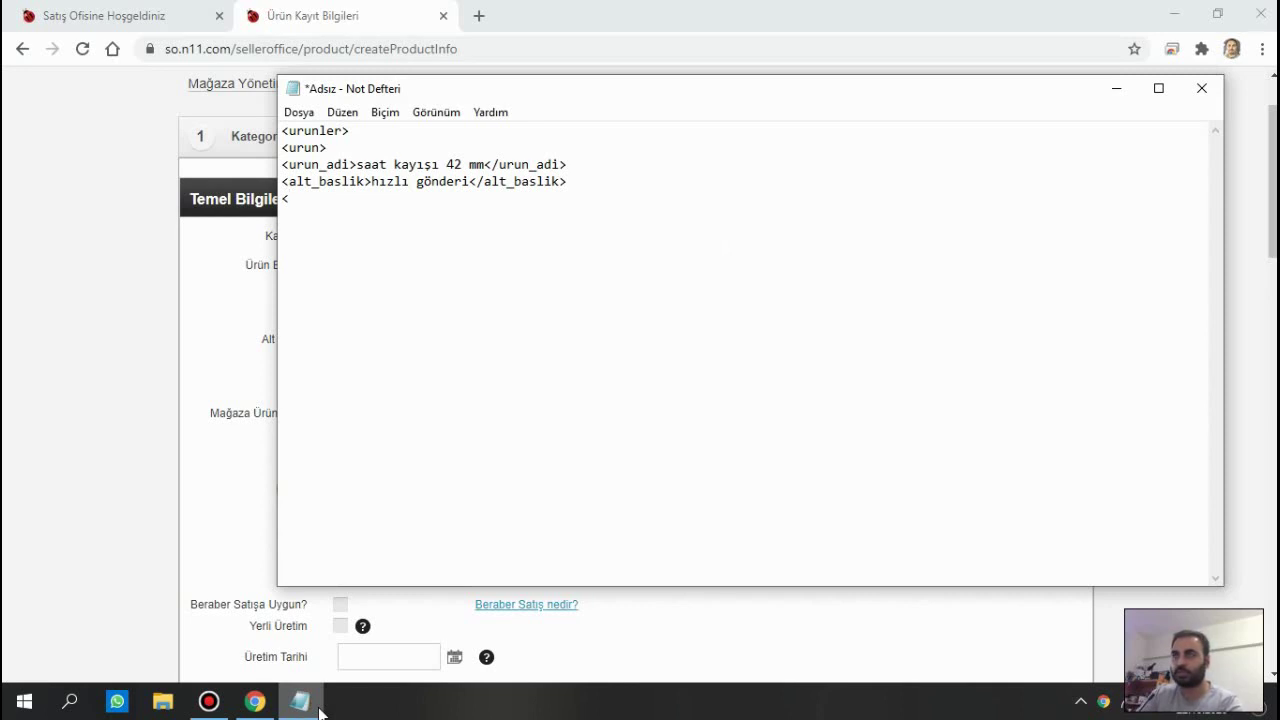
pyautogui.write('stok')
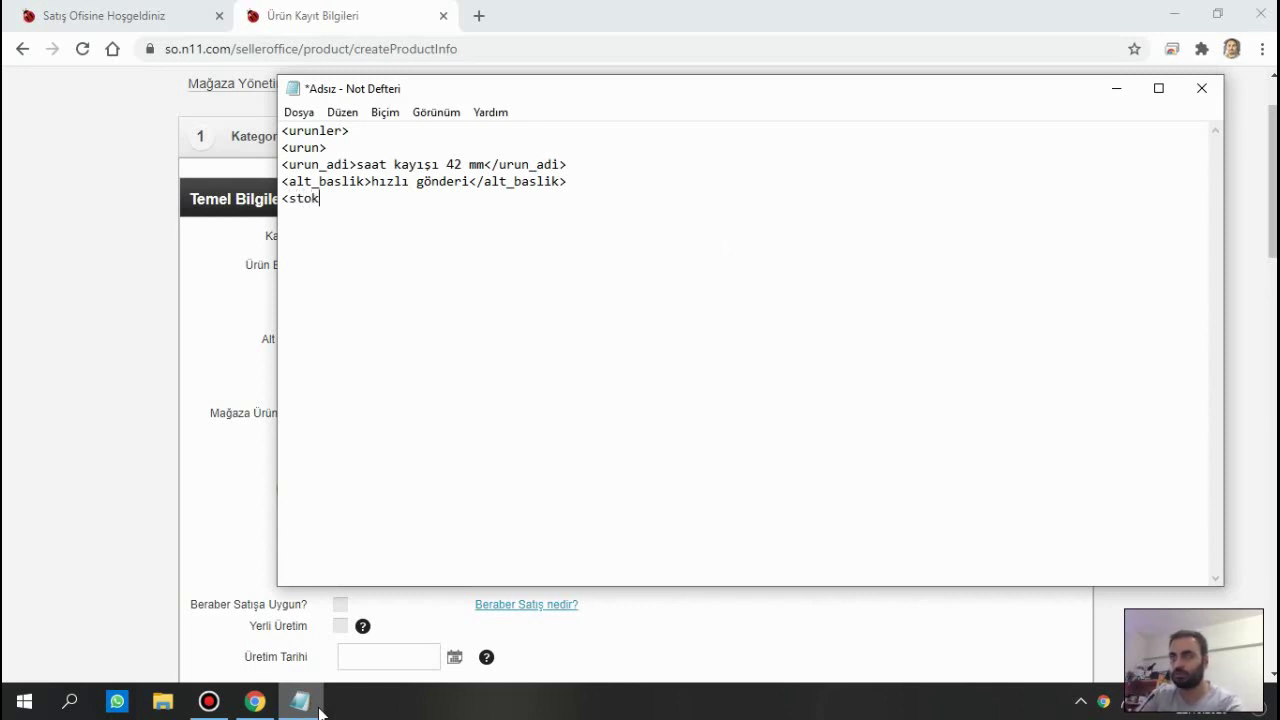
pyautogui.write('_kodu')
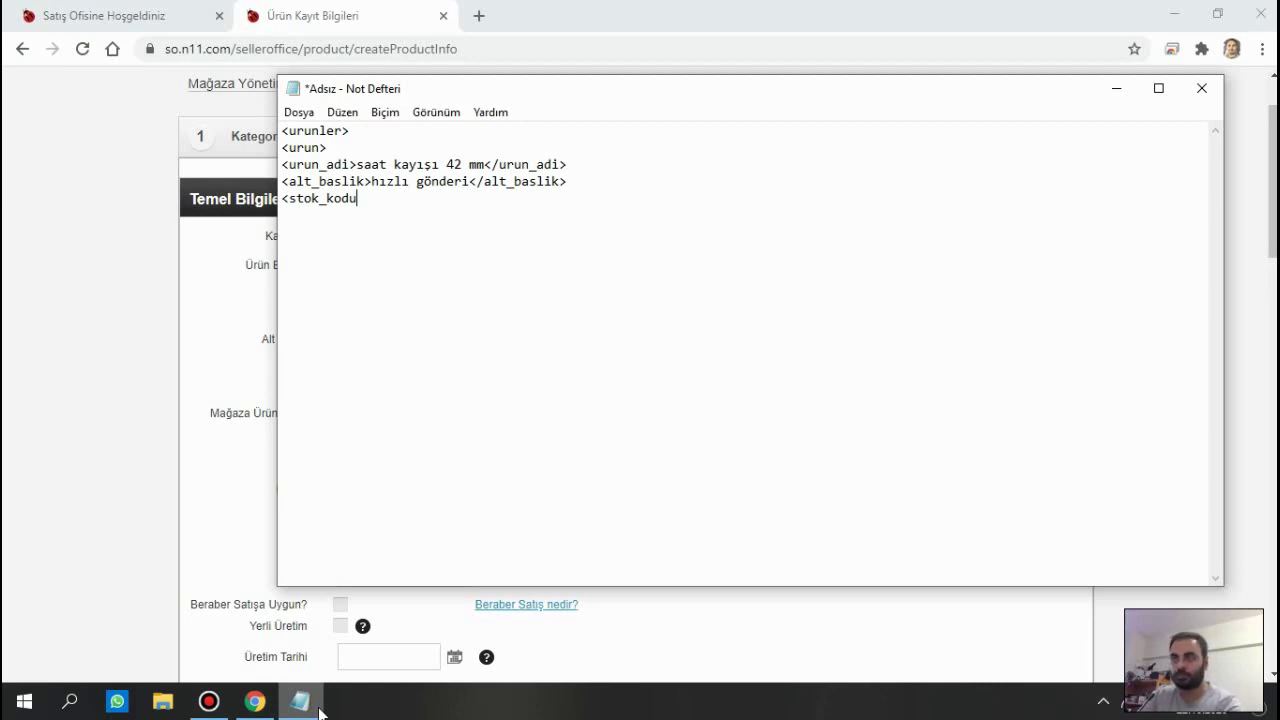
pyautogui.write('>')
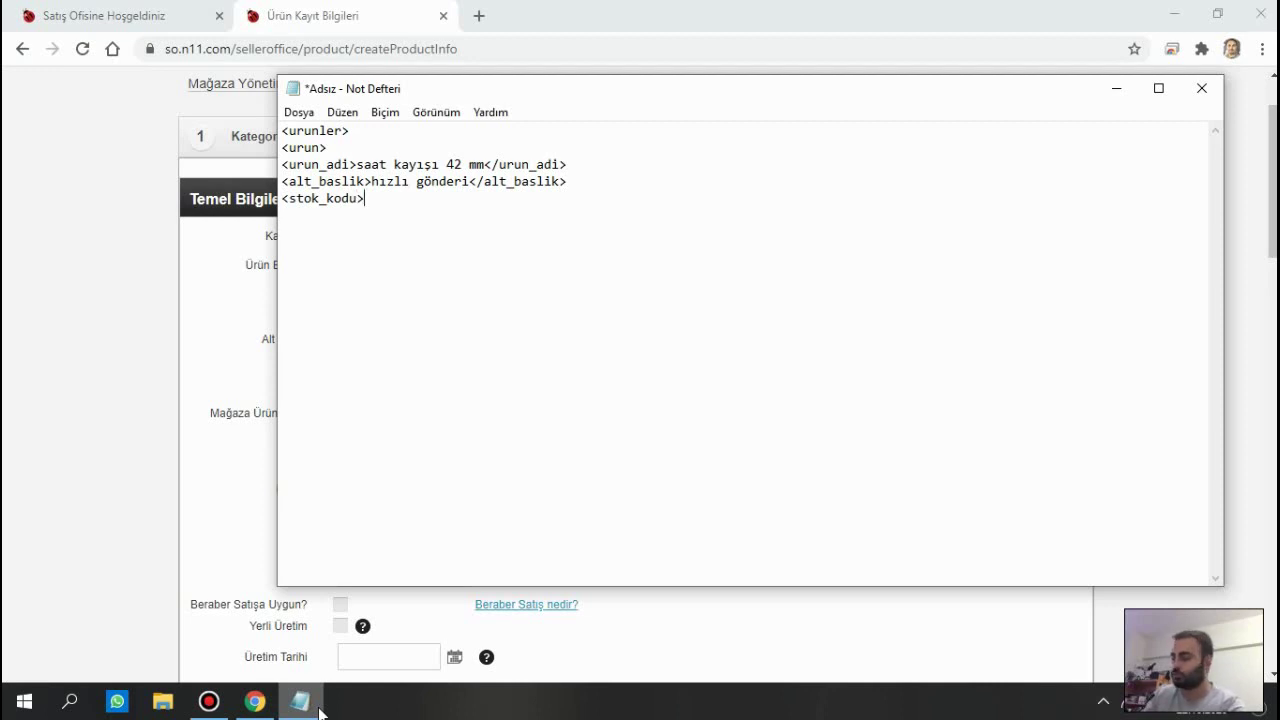
pyautogui.write('102030405')
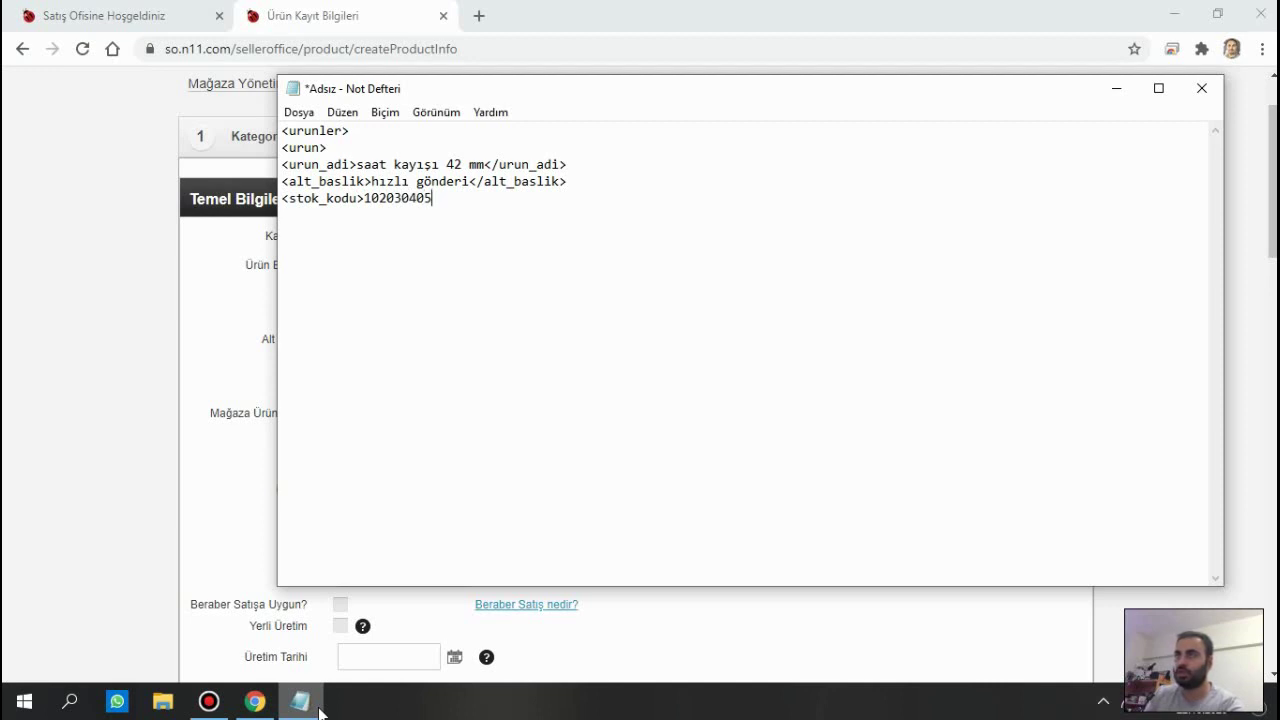
pyautogui.write('0<')
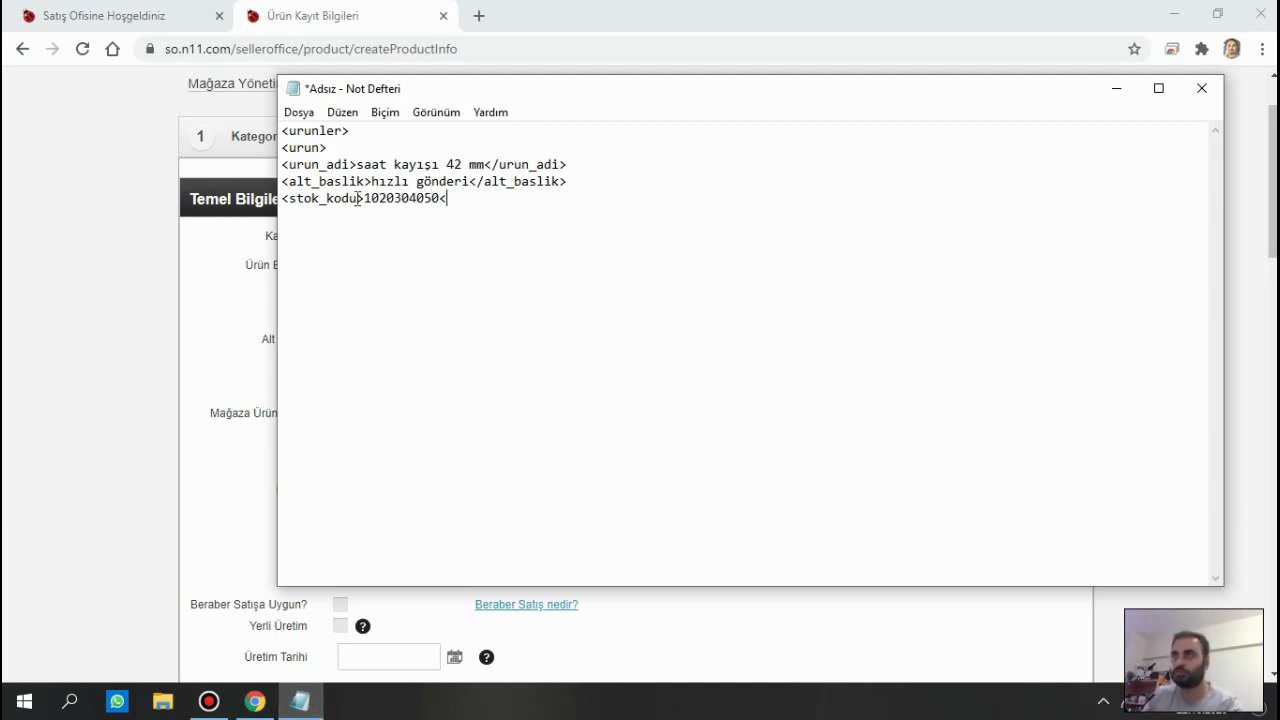
pyautogui.moveTo(357, 200); pyautogui.dragTo(292, 205)
pyautogui.hotkey('ctrl', 'c')
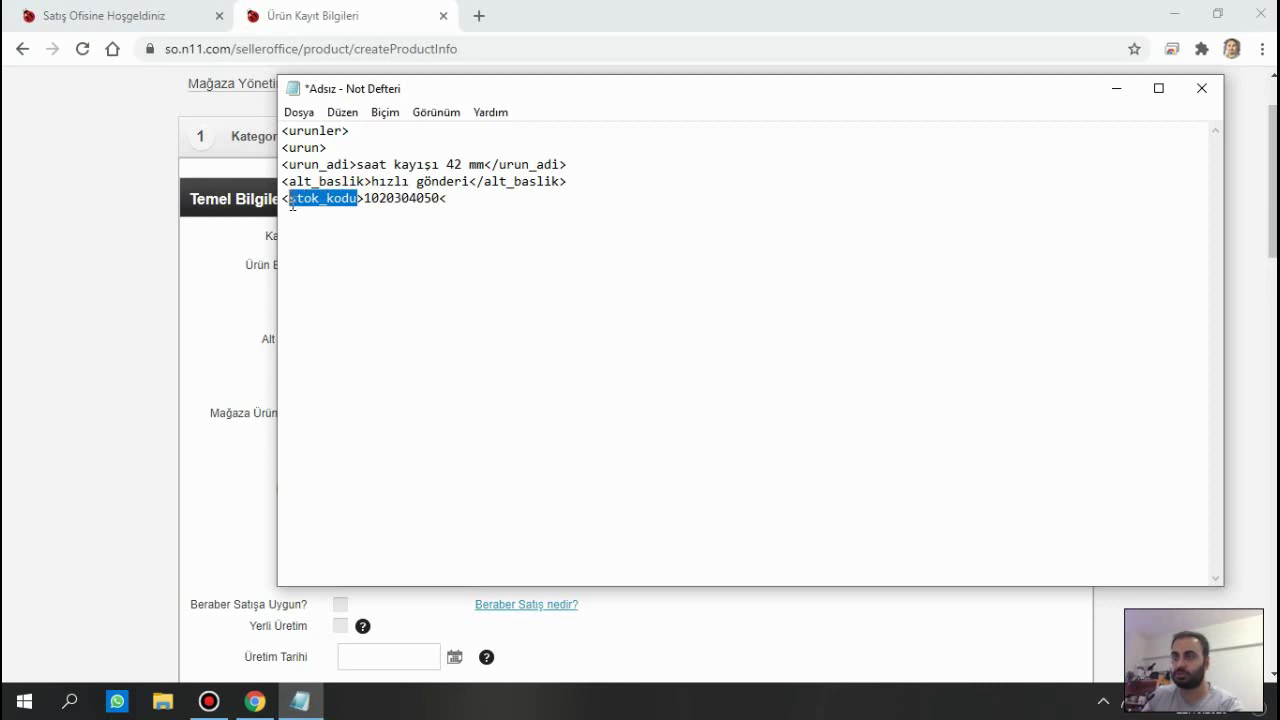
pyautogui.click(460, 200)
pyautogui.write('/')
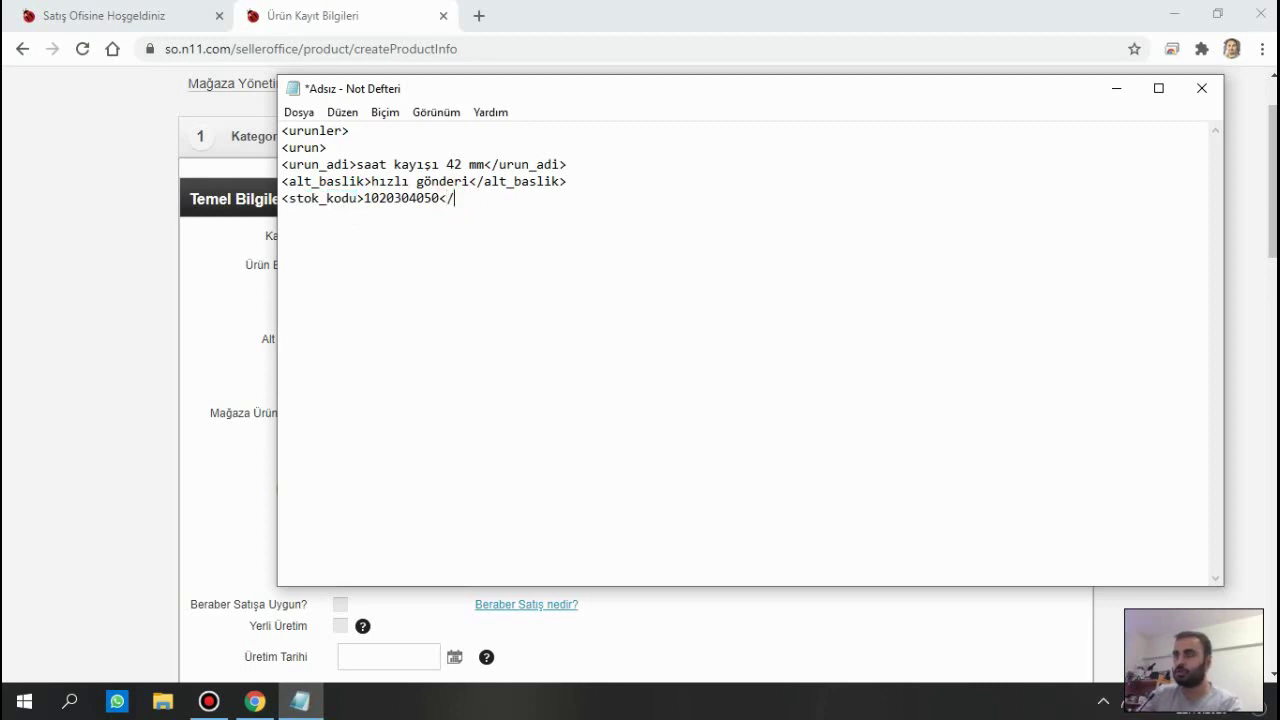
pyautogui.hotkey('ctrl', 'v')
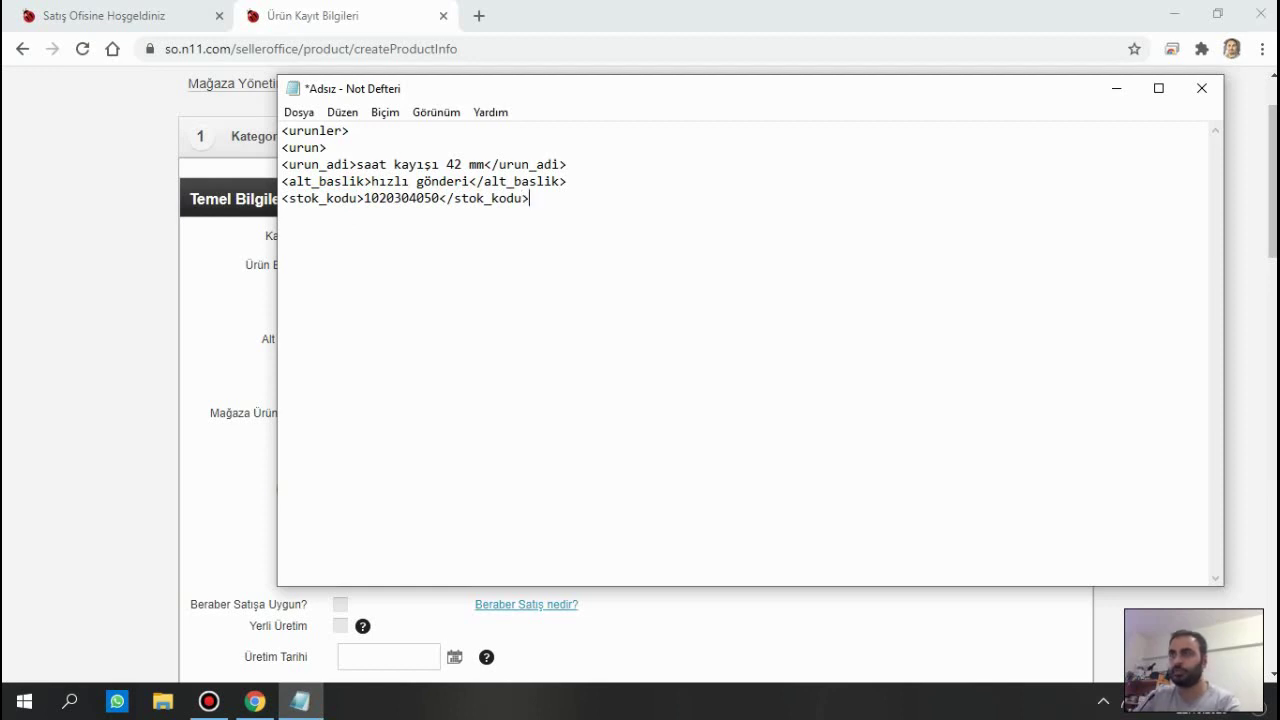
# Finish the </stok_kodu> tag and locate the Marka brand field on the form.
pyautogui.write('>')
pyautogui.click(134, 306)
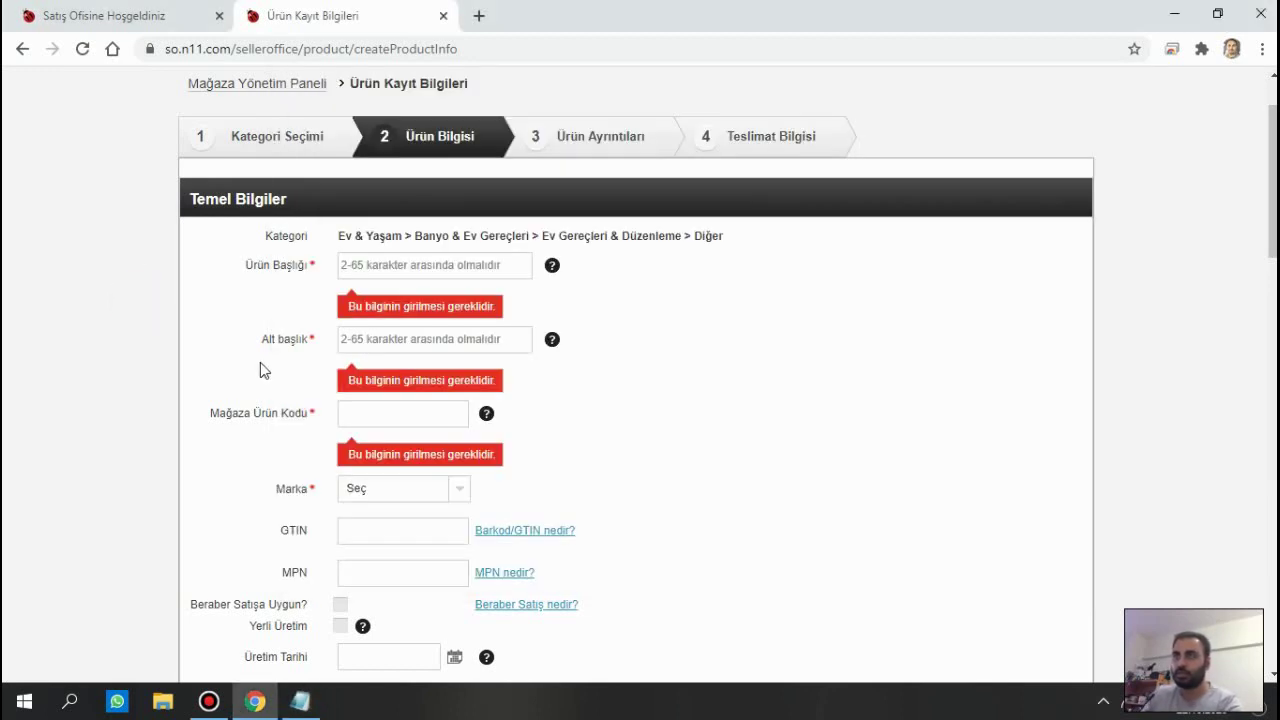
pyautogui.scroll(-1, 280, 345)
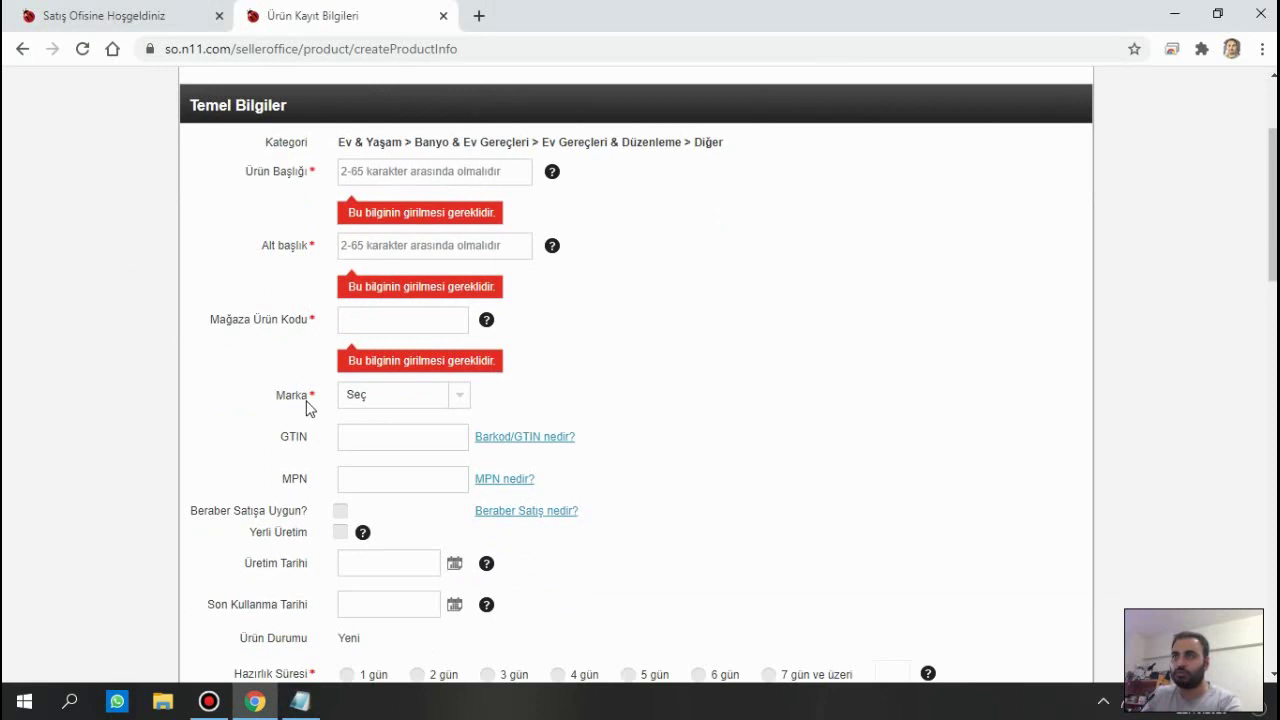
pyautogui.moveTo(280, 395); pyautogui.dragTo(312, 400)
# Browse through the Marka brand list on the product form.
pyautogui.click(405, 395)
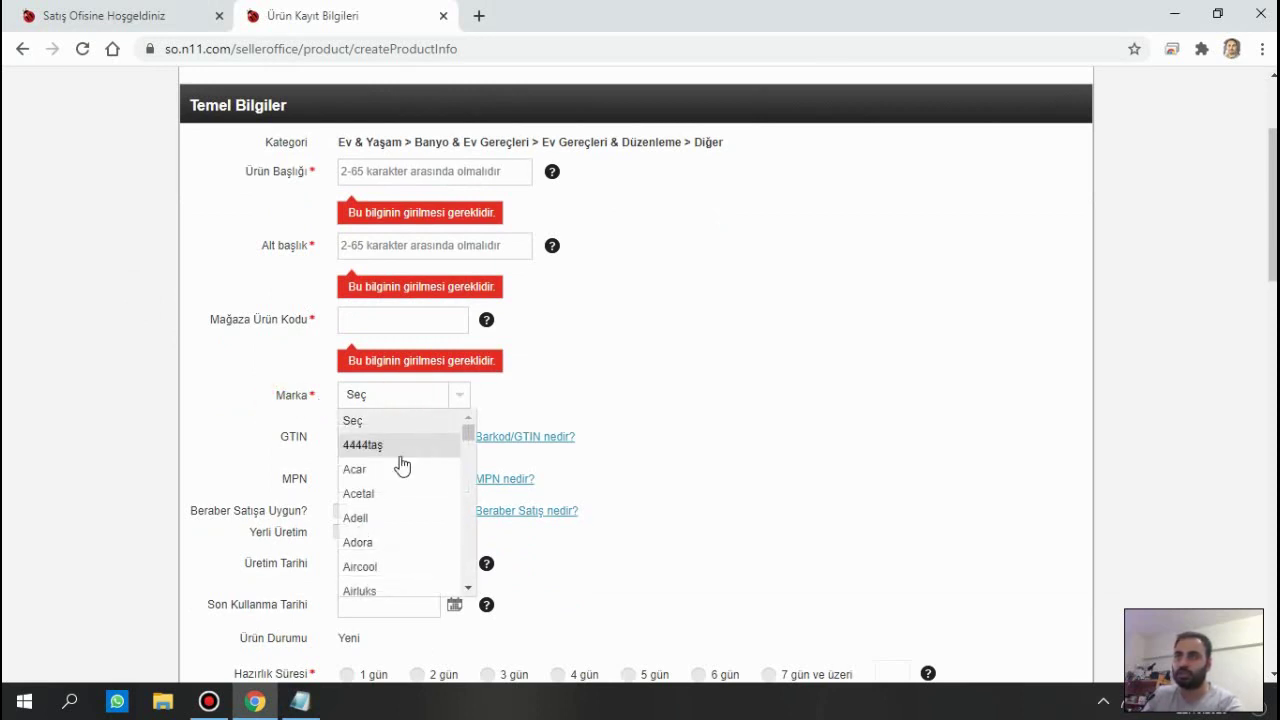
pyautogui.scroll(-2, 410, 456)
pyautogui.scroll(-3, 405, 480)
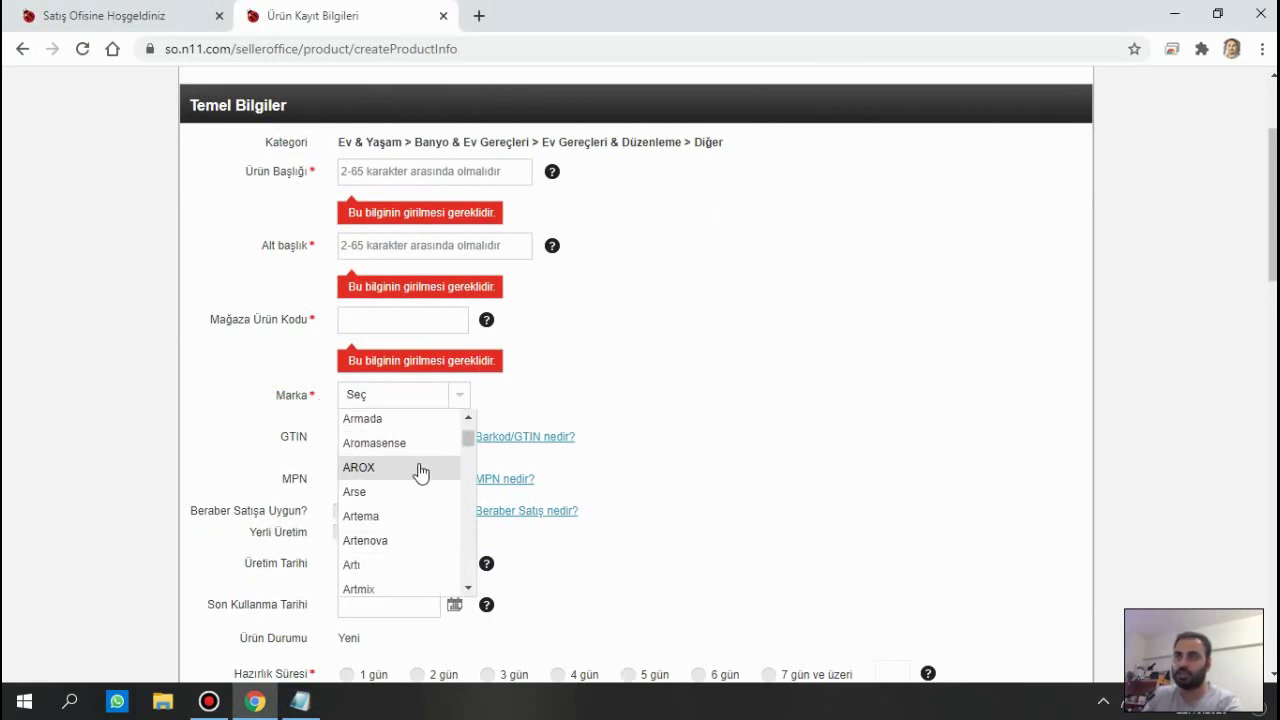
pyautogui.scroll(-2, 405, 500)
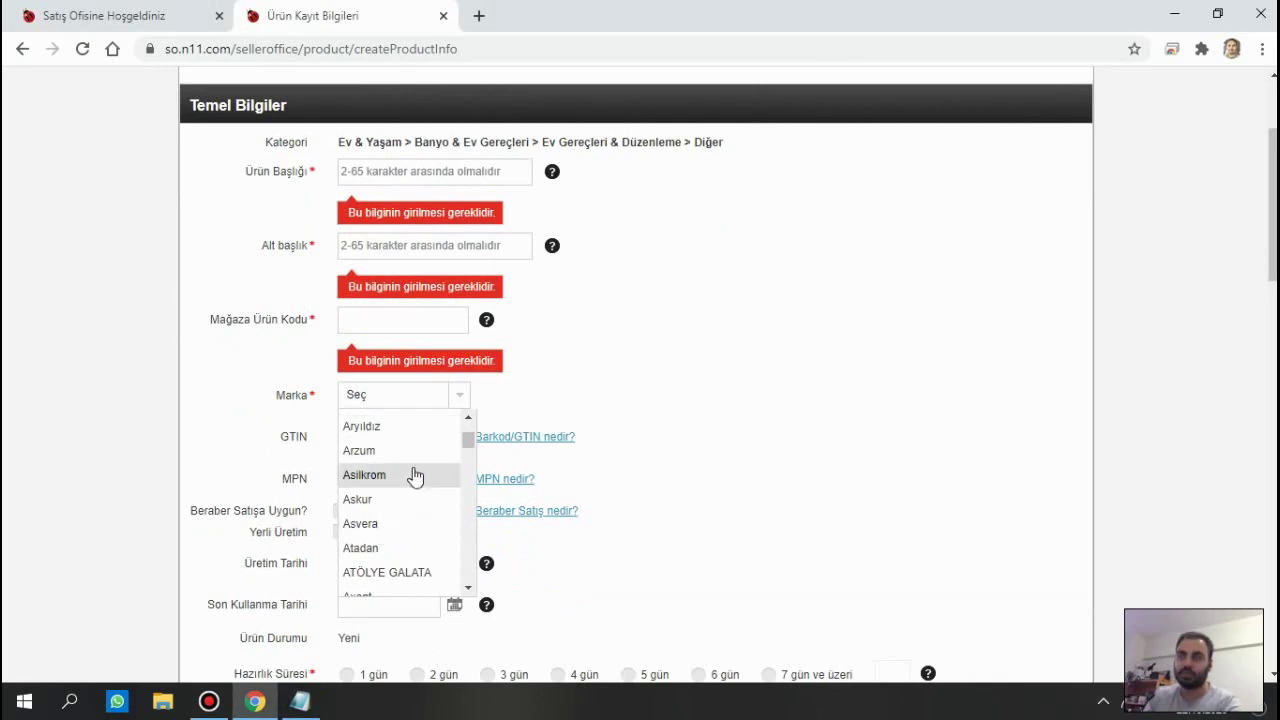
pyautogui.scroll(-3, 389, 480)
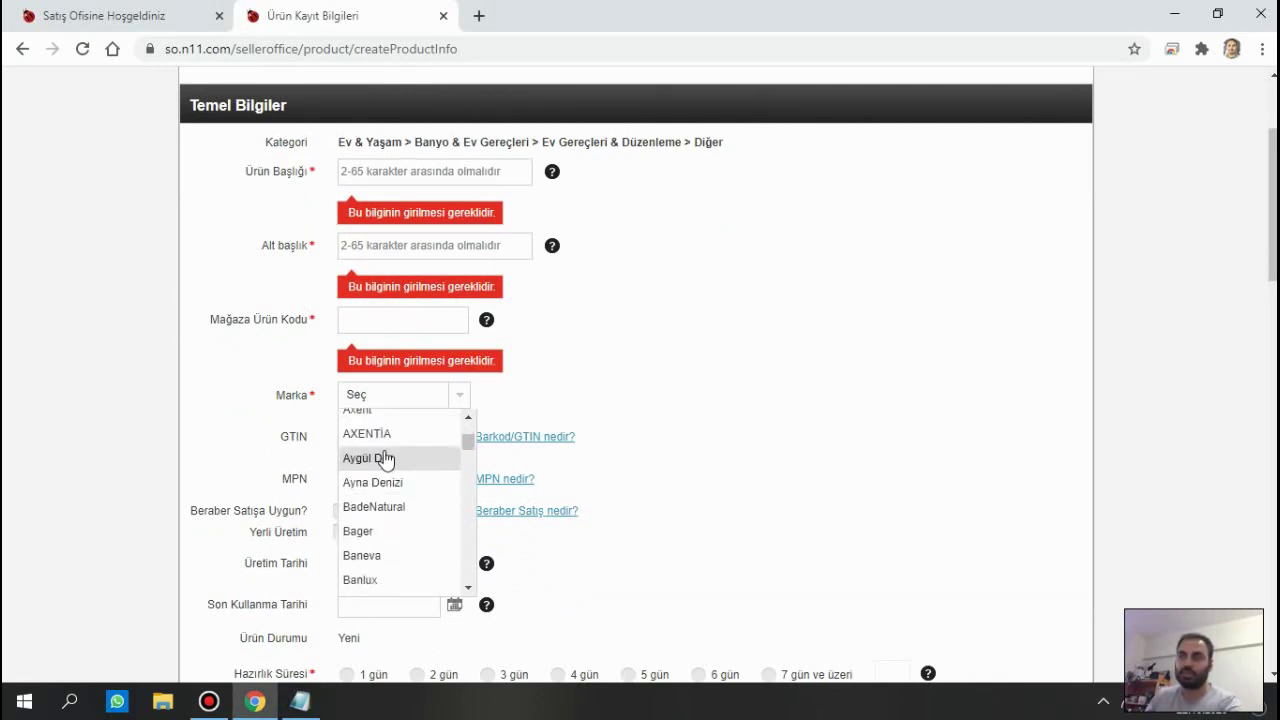
pyautogui.scroll(-1, 391, 491)
pyautogui.scroll(-2, 400, 480)
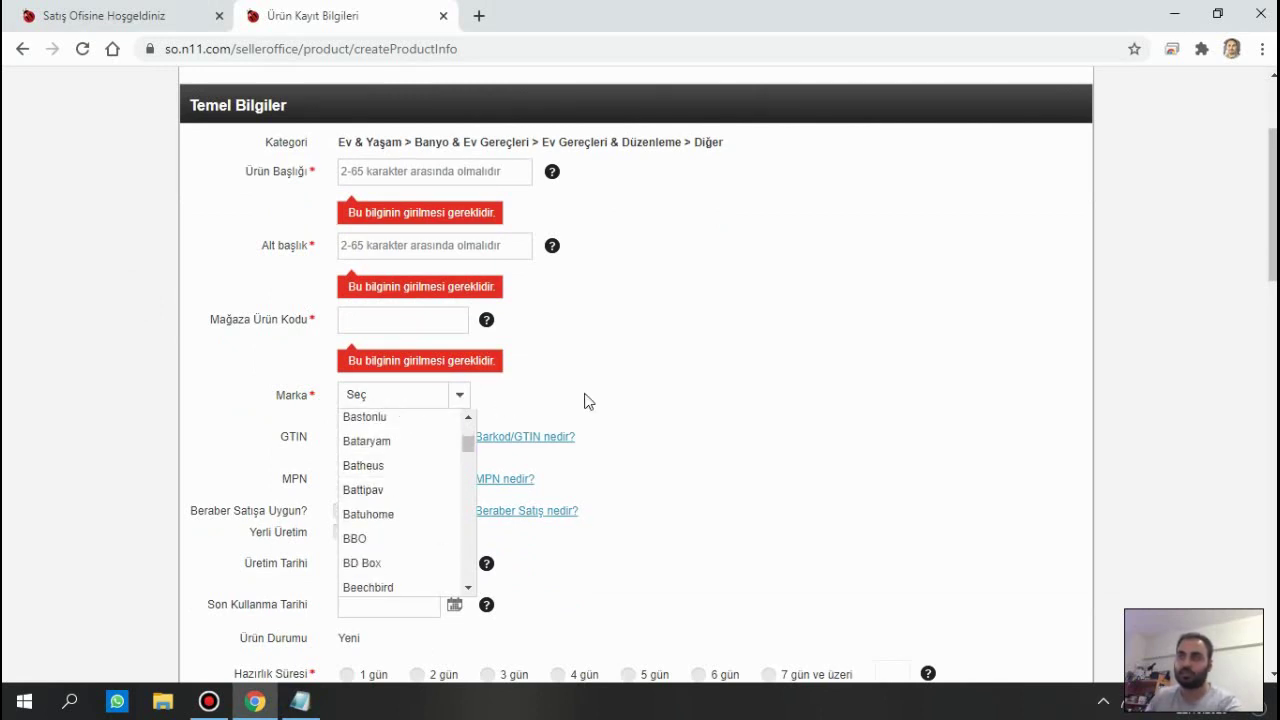
pyautogui.click(586, 395)
# Choose Diğer as the product's brand.
pyautogui.click(380, 403)
pyautogui.press('d')
pyautogui.press('i')
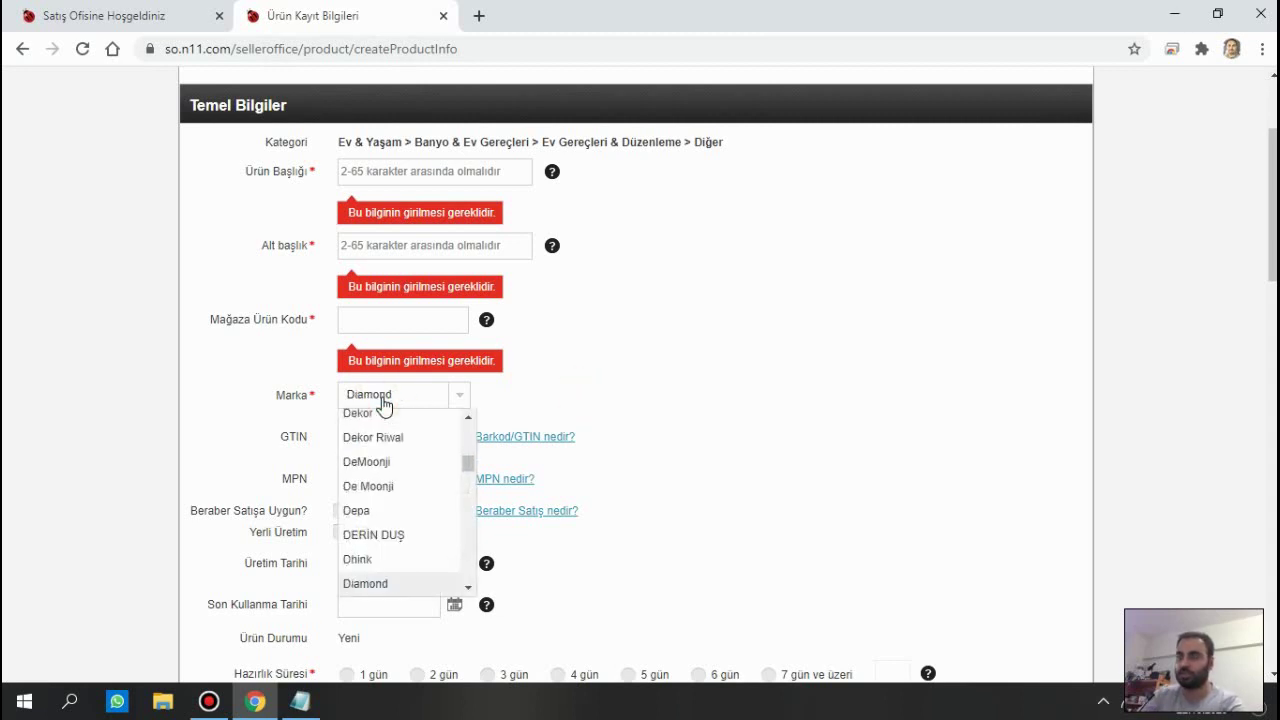
pyautogui.click(814, 348)
pyautogui.click(401, 400)
pyautogui.write('d')
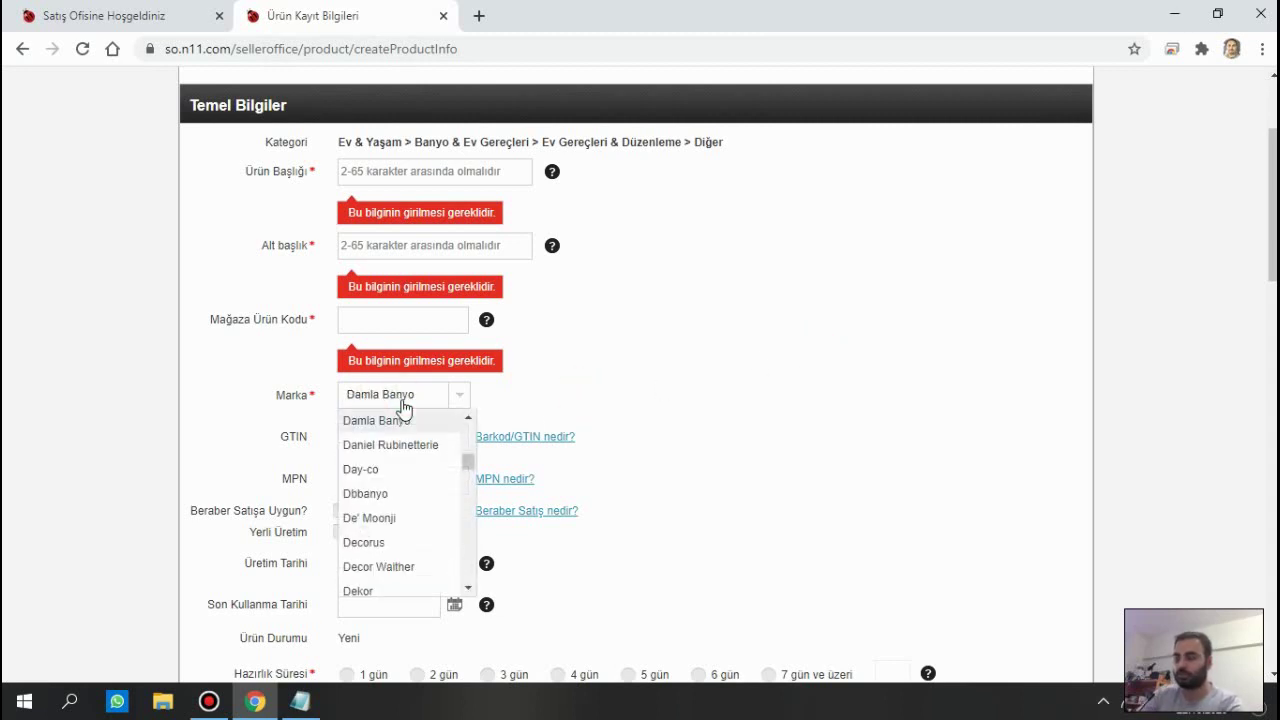
pyautogui.write('iğer')
pyautogui.press('Return')
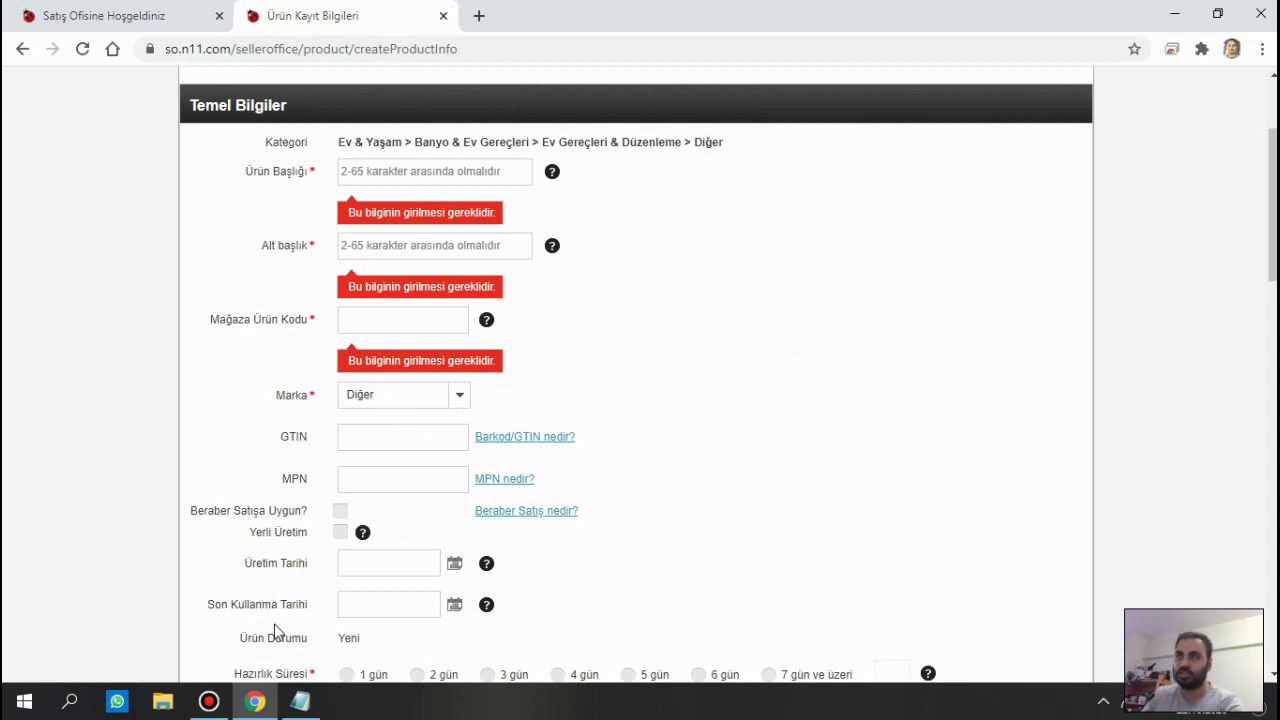
pyautogui.click(300, 702)
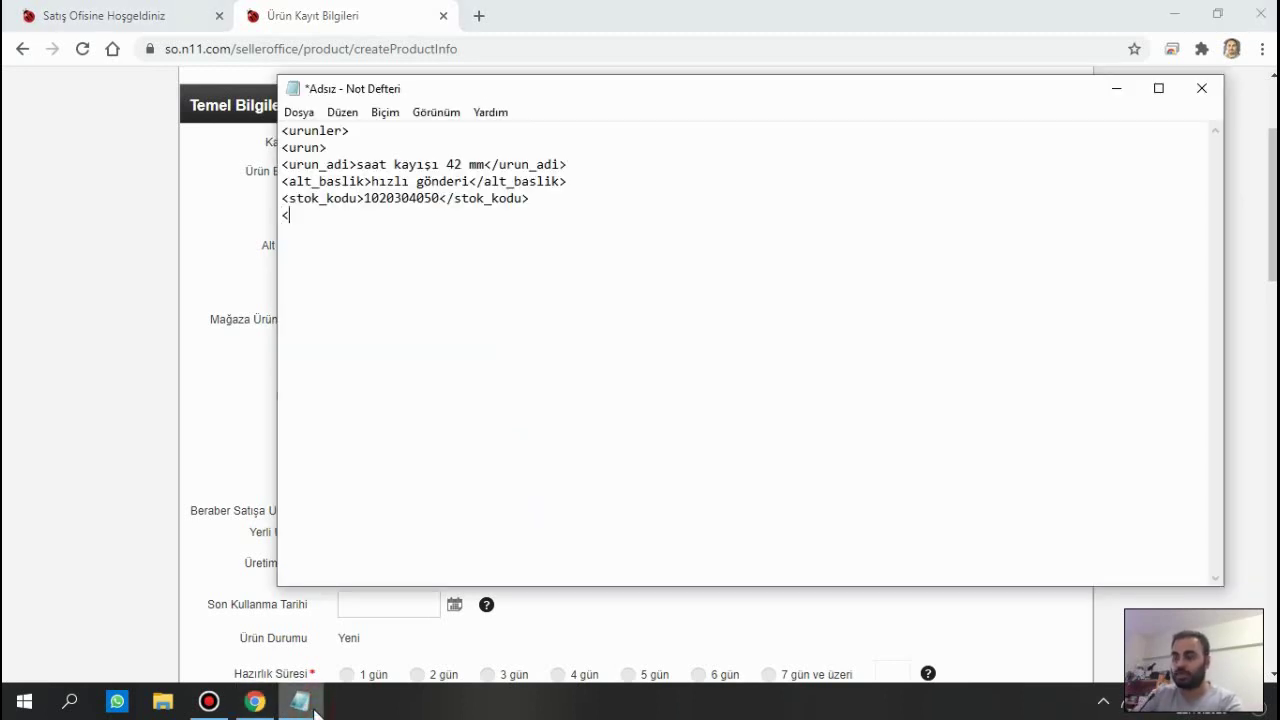
# Complete line 6 as <marka>diğer</marka> and start a new line below it.
pyautogui.write('marka>')
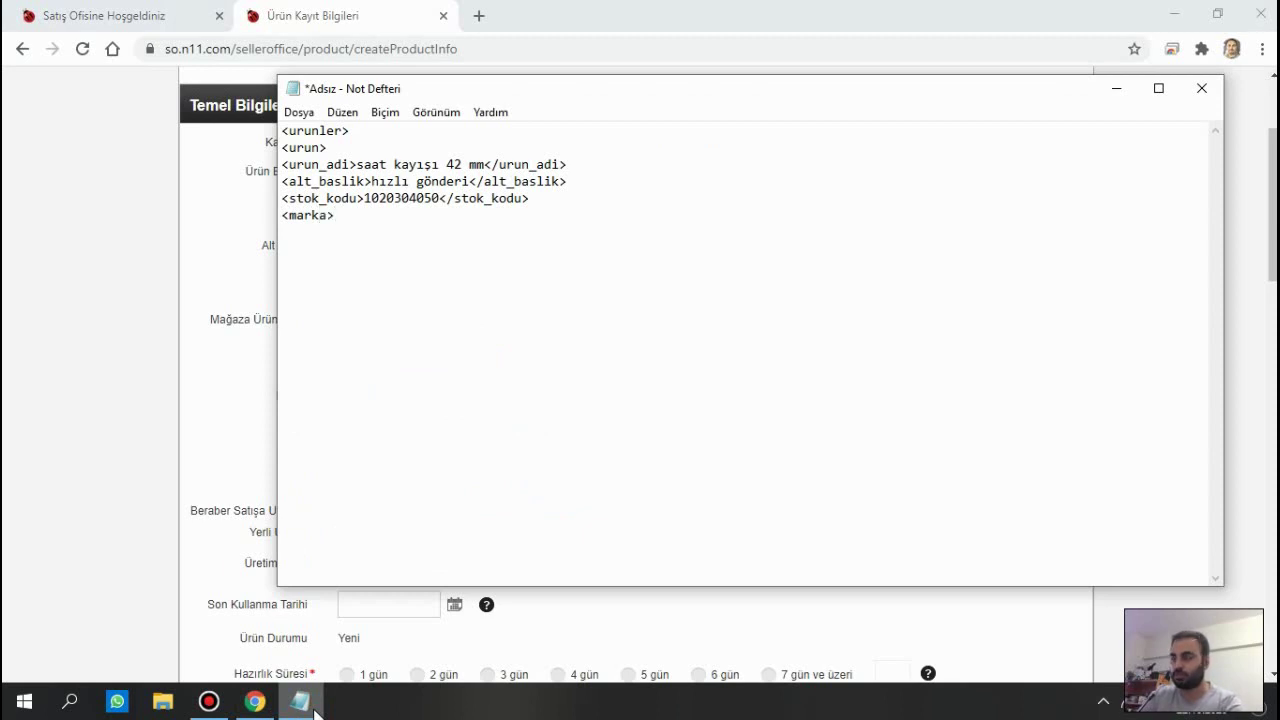
pyautogui.write('diğer<')
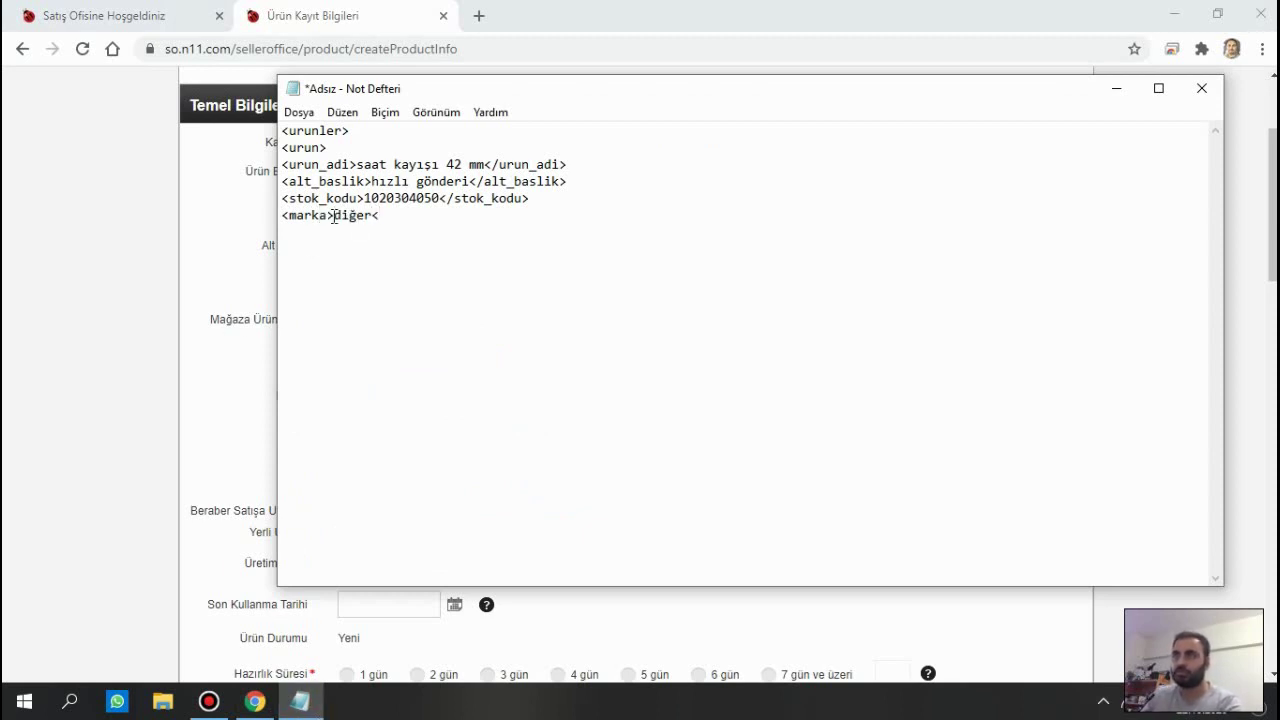
pyautogui.moveTo(328, 216); pyautogui.dragTo(289, 215)
pyautogui.hotkey('ctrl', 'c')
pyautogui.click(394, 214)
pyautogui.write('/')
pyautogui.hotkey('ctrl', 'v')
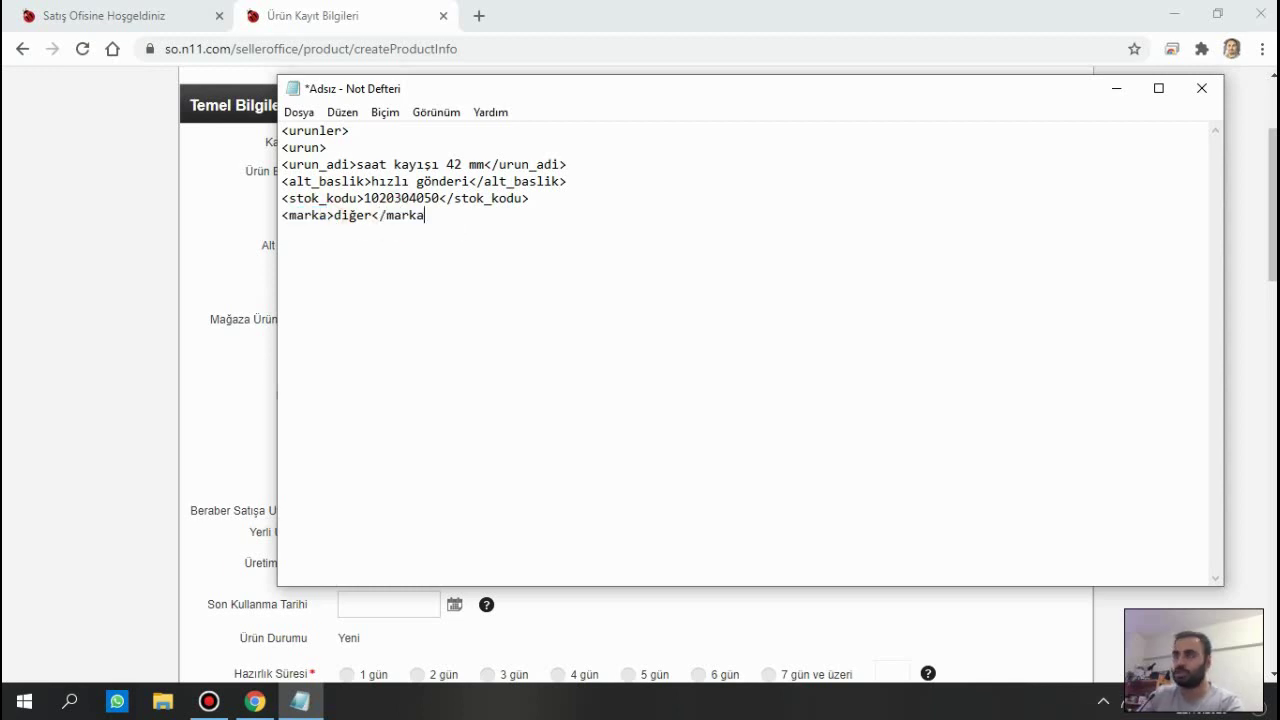
pyautogui.write('>')
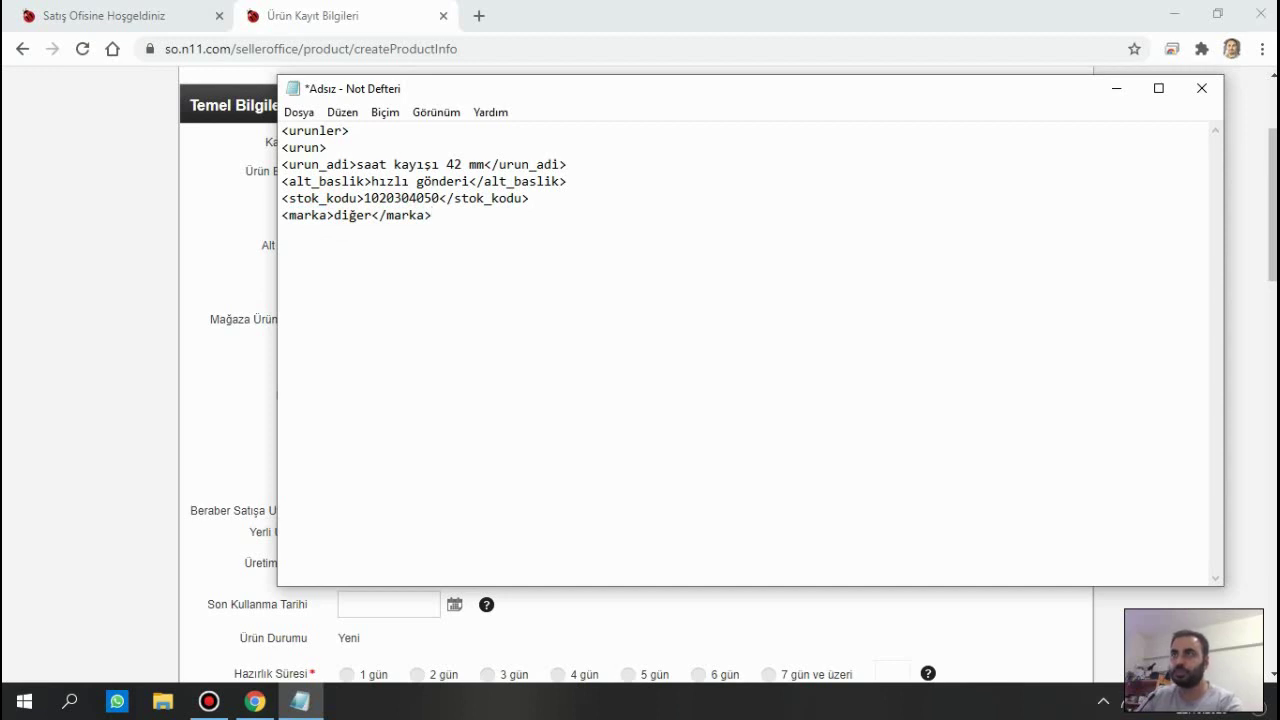
pyautogui.press('Return')
pyautogui.click(117, 306)
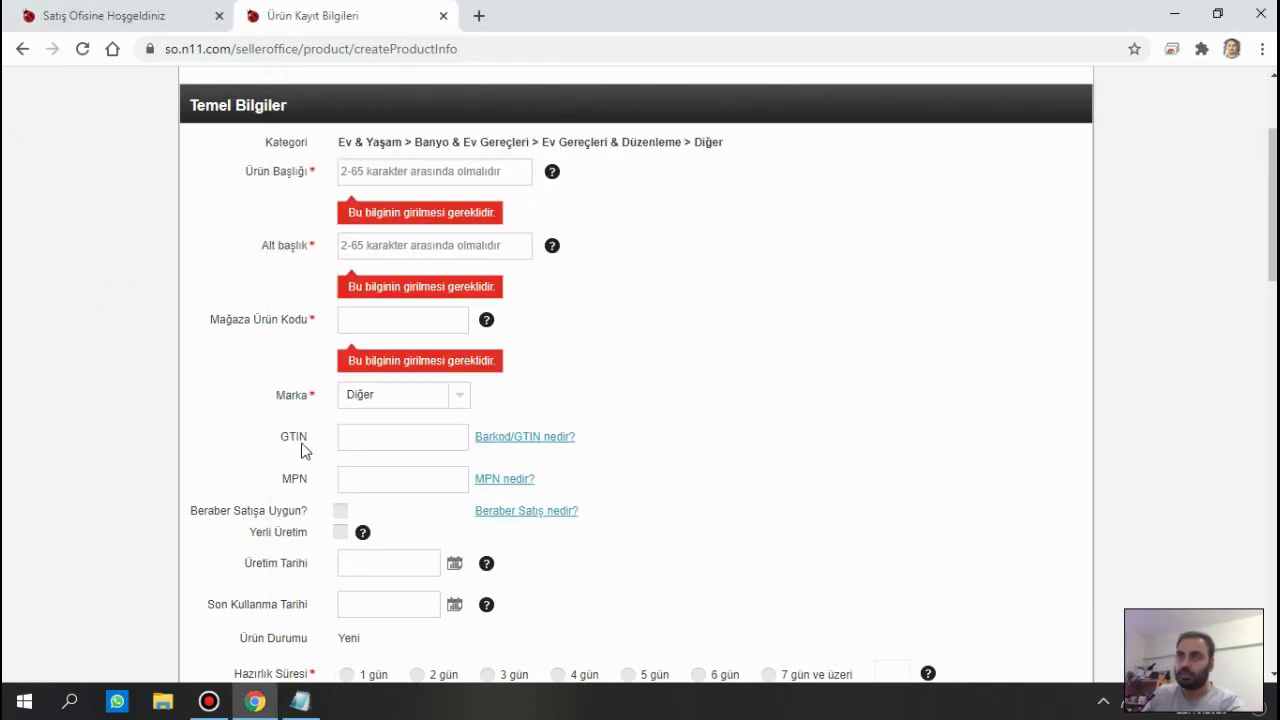
# Scroll the product form down to review the Hazırlık Süresi options.
pyautogui.scroll(-3, 591, 403)
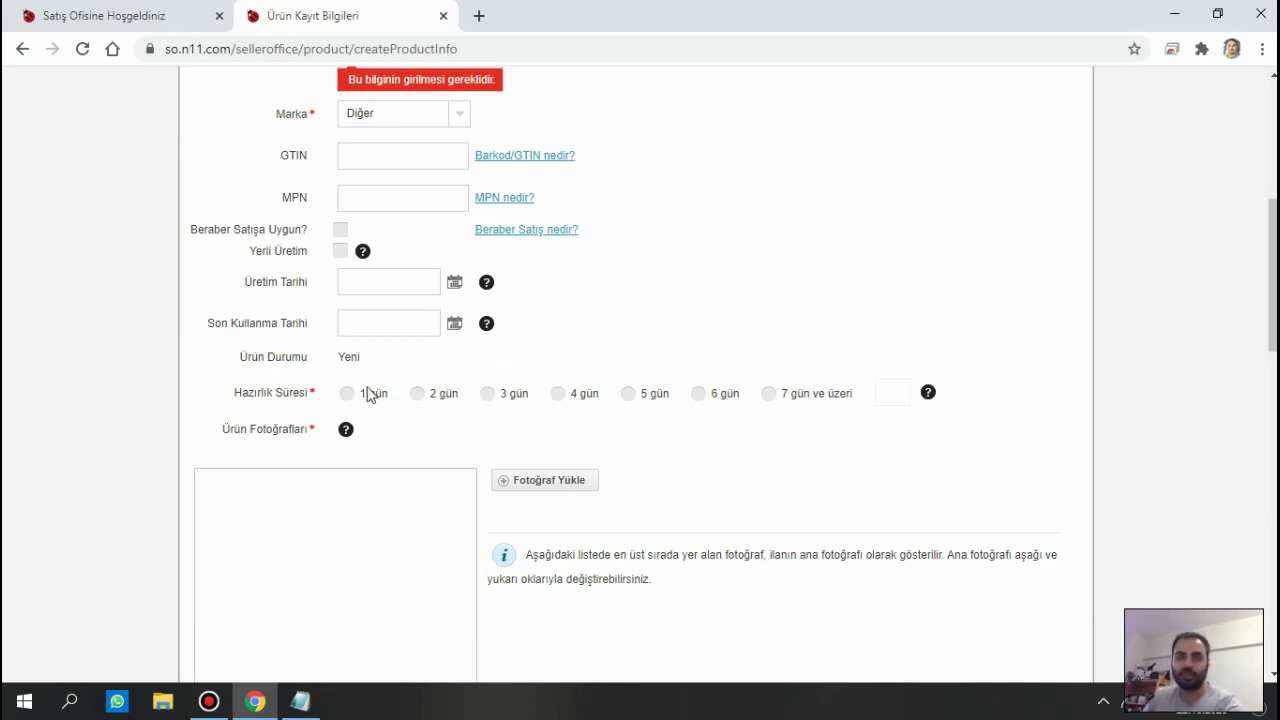
# Add a <sure>2</sure> line for a two-day preparation time.
pyautogui.click(300, 701)
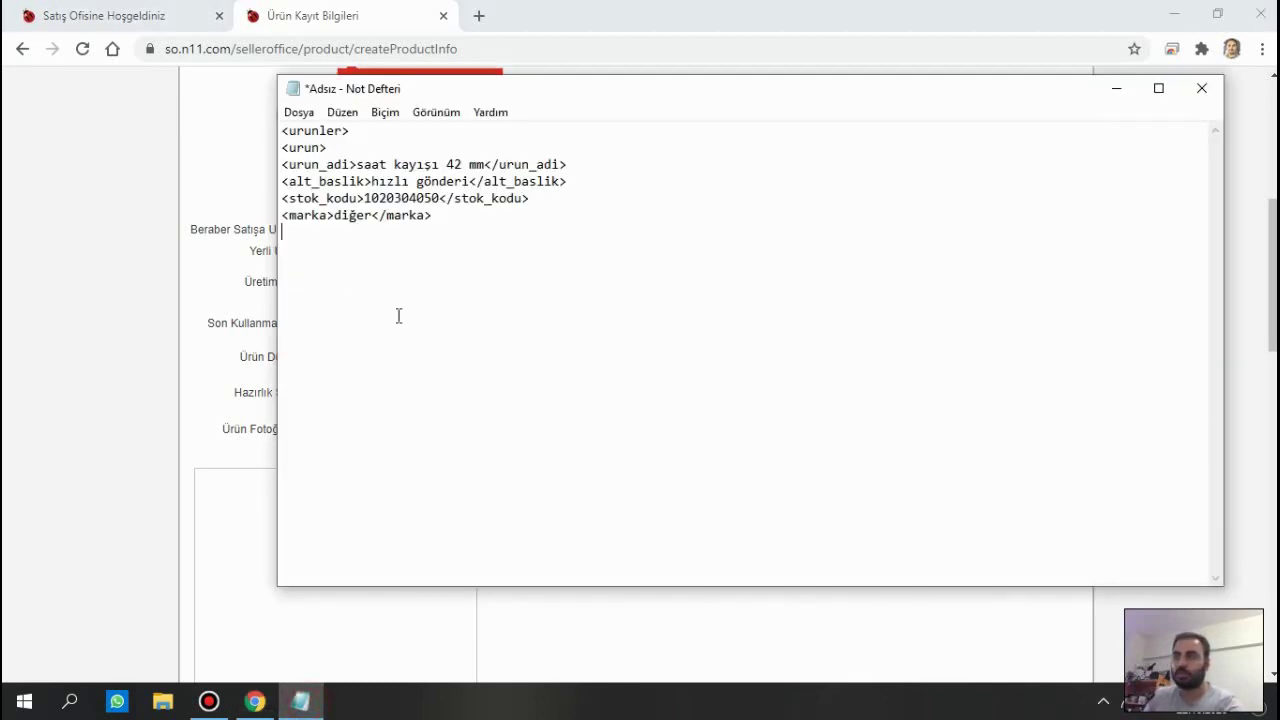
pyautogui.press('Return')
pyautogui.write('<')
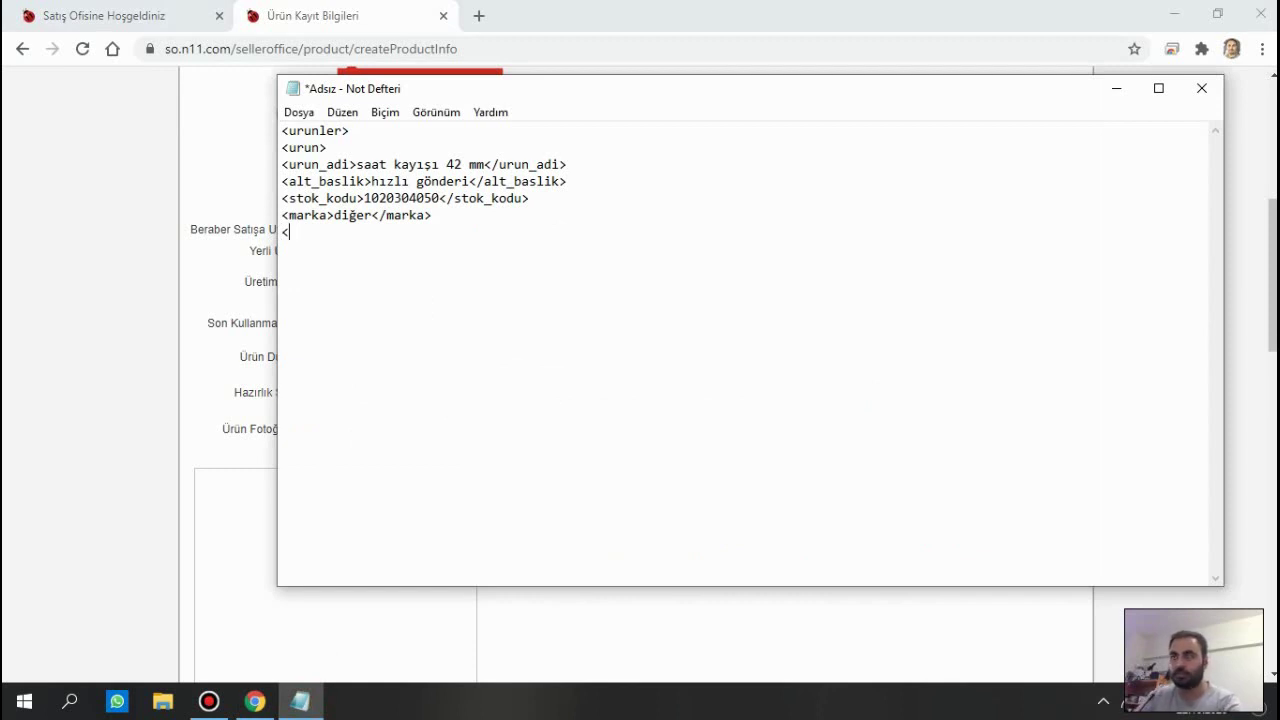
pyautogui.write('sure>2')
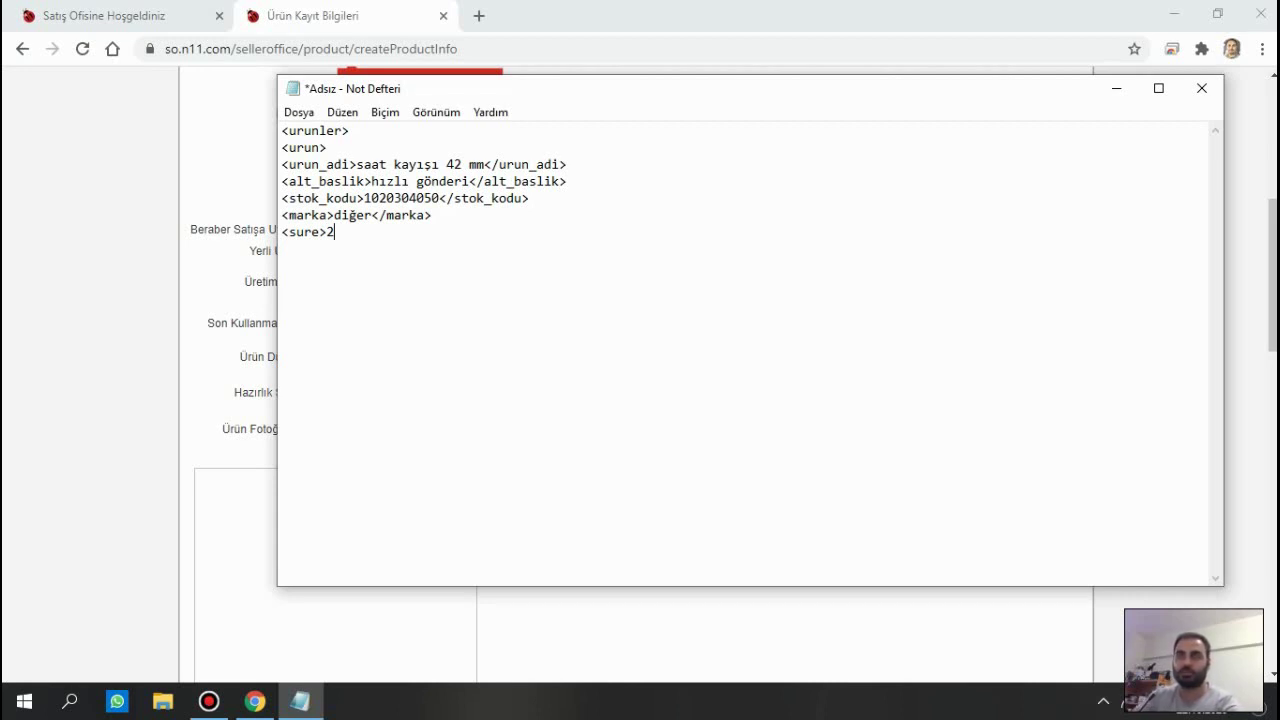
pyautogui.write('</')
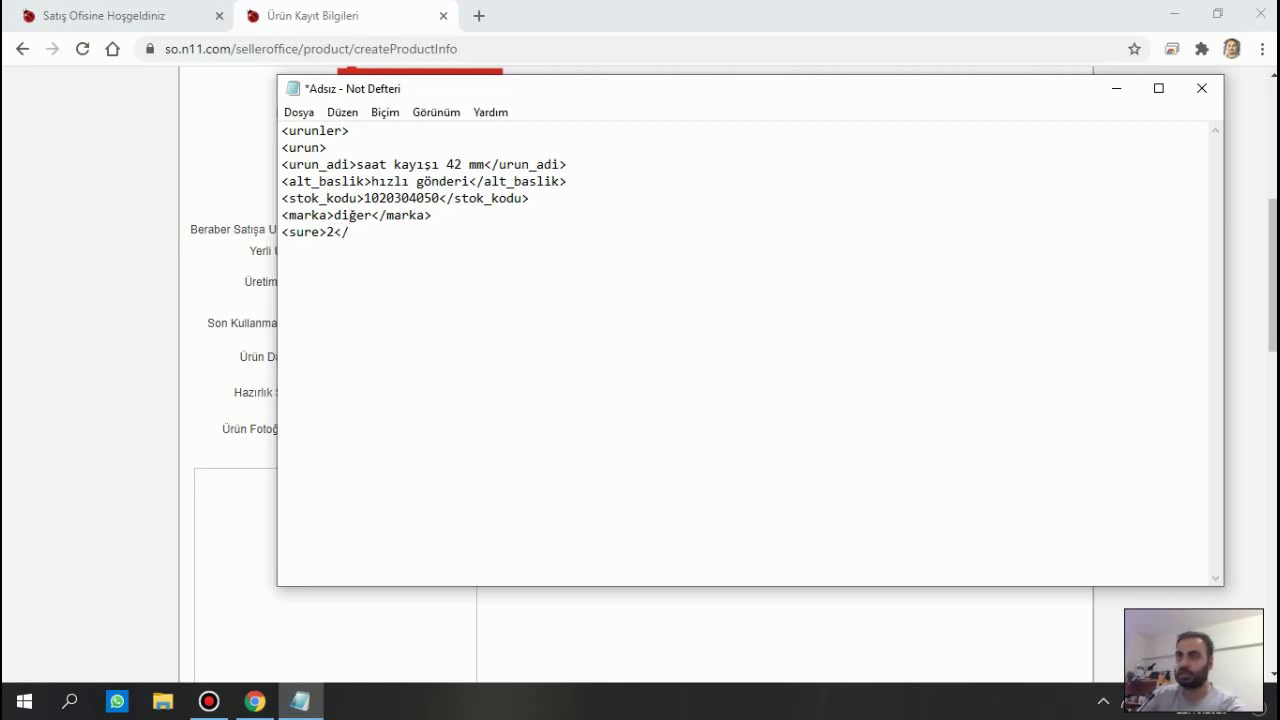
pyautogui.write('sureZ')
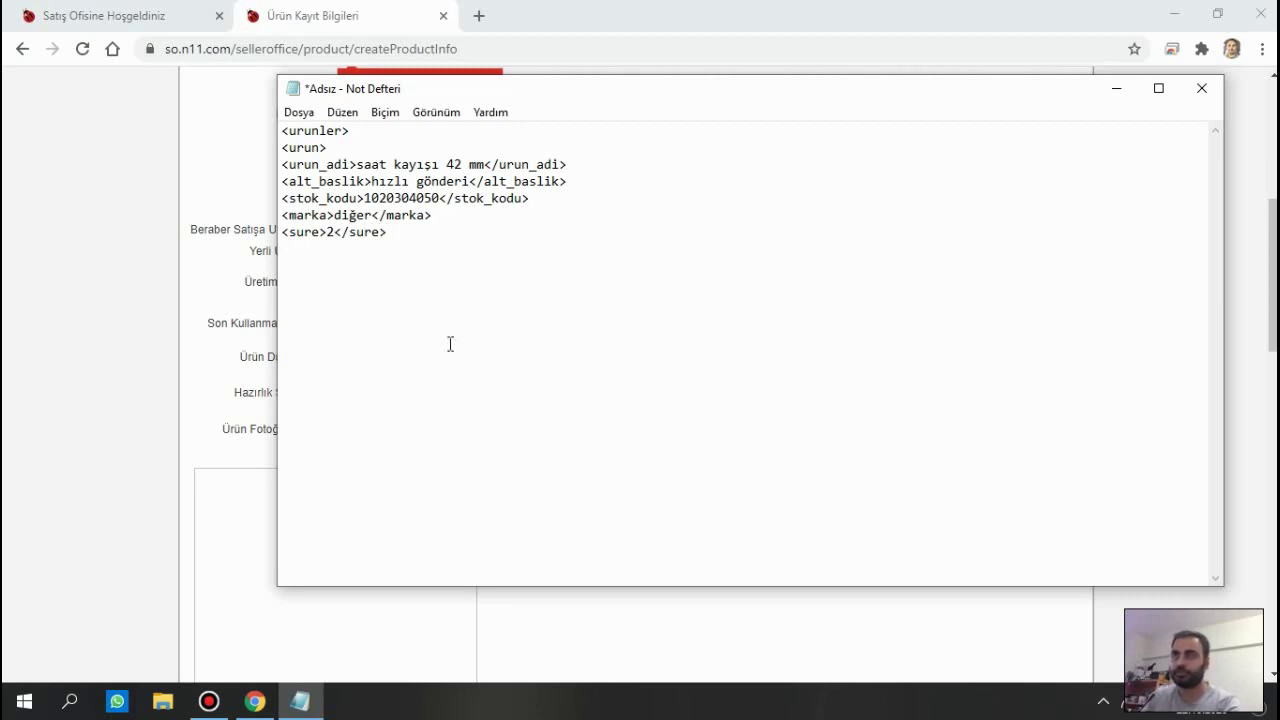
pyautogui.click(110, 340)
pyautogui.scroll(-2, 340, 306)
# Scroll up to check the product form's photo section, then minimize Chrome to reveal the Notepad draft.
pyautogui.scroll(1, 389, 271)
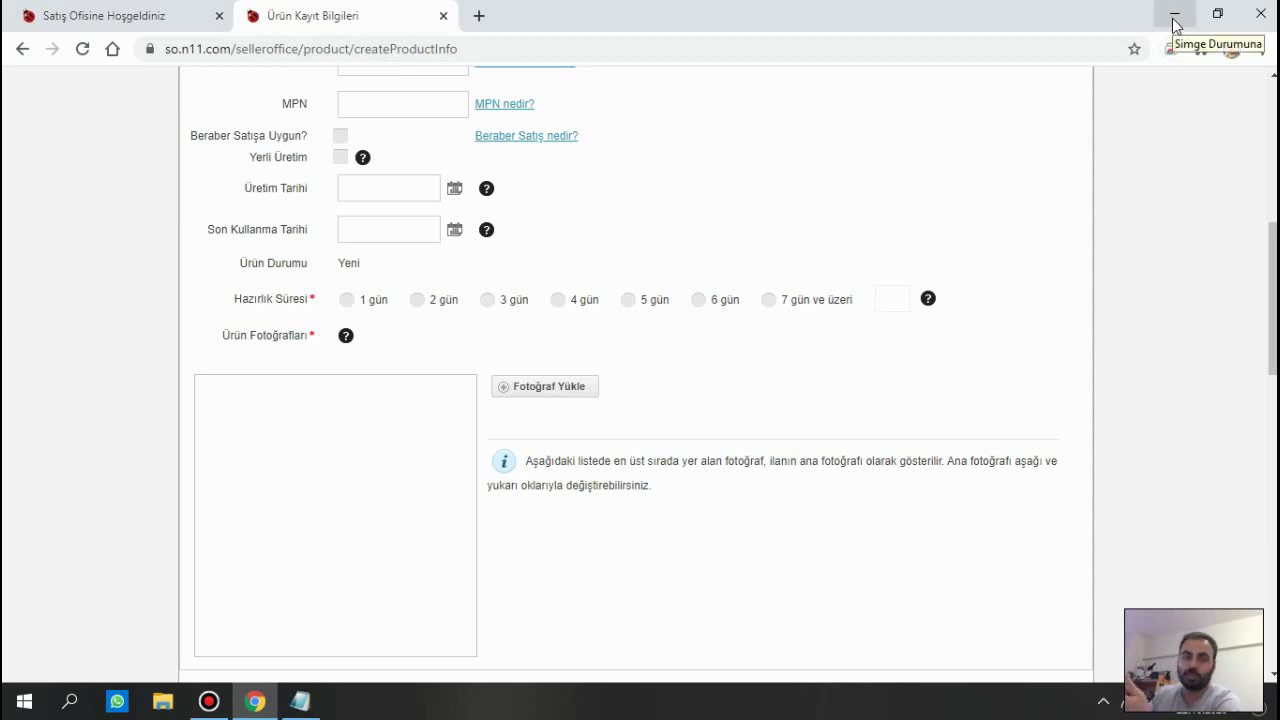
pyautogui.click(1175, 18)
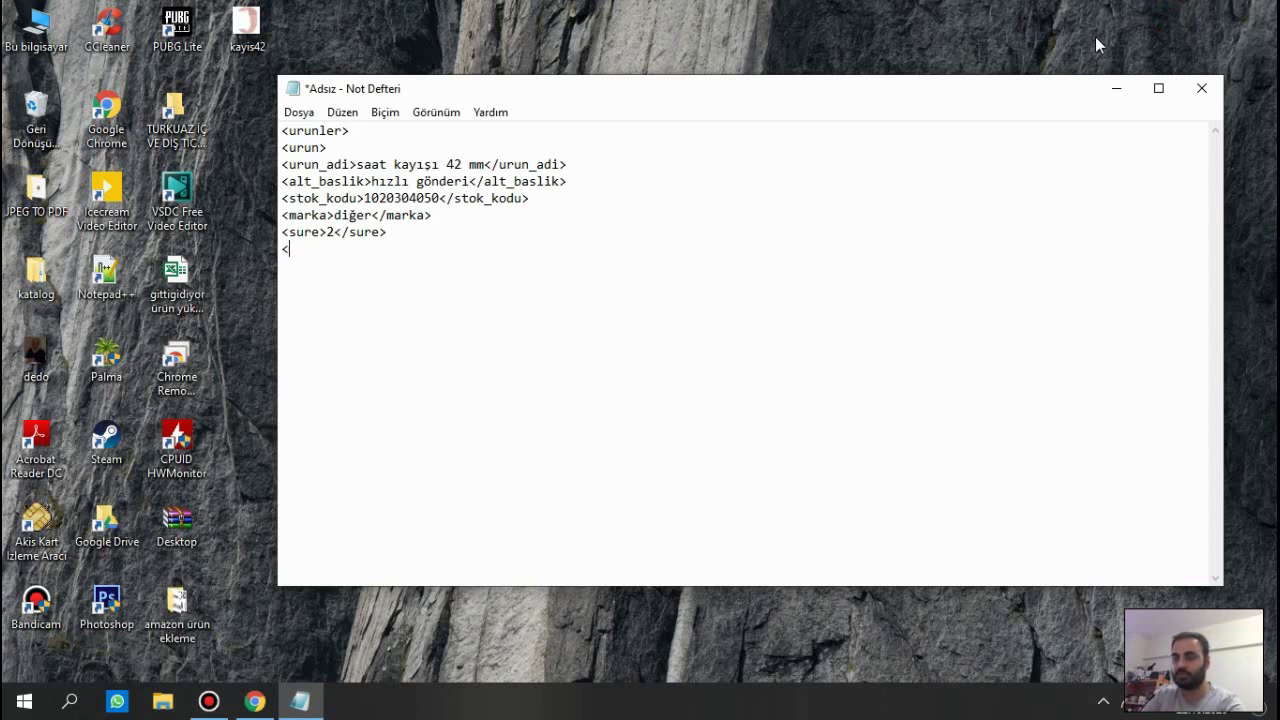
# Type resim after the < on the eighth line to open a <resim> tag.
pyautogui.write('resim>')
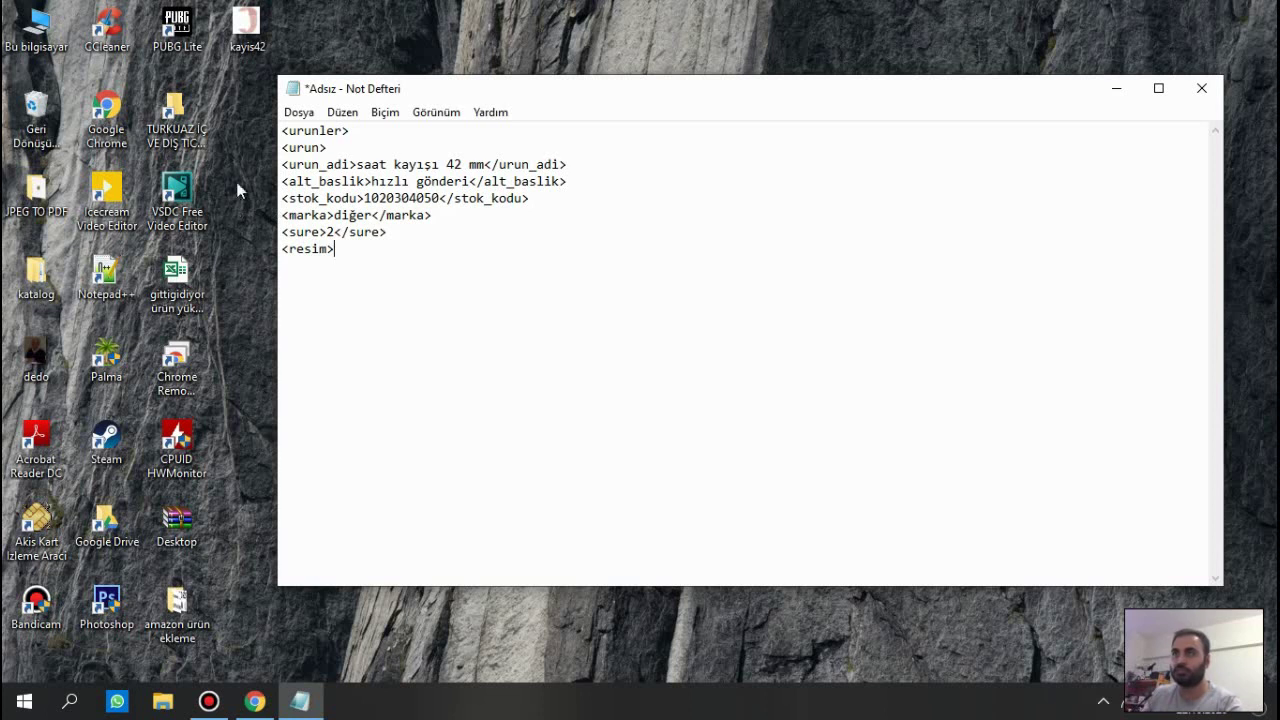
pyautogui.click(245, 32)
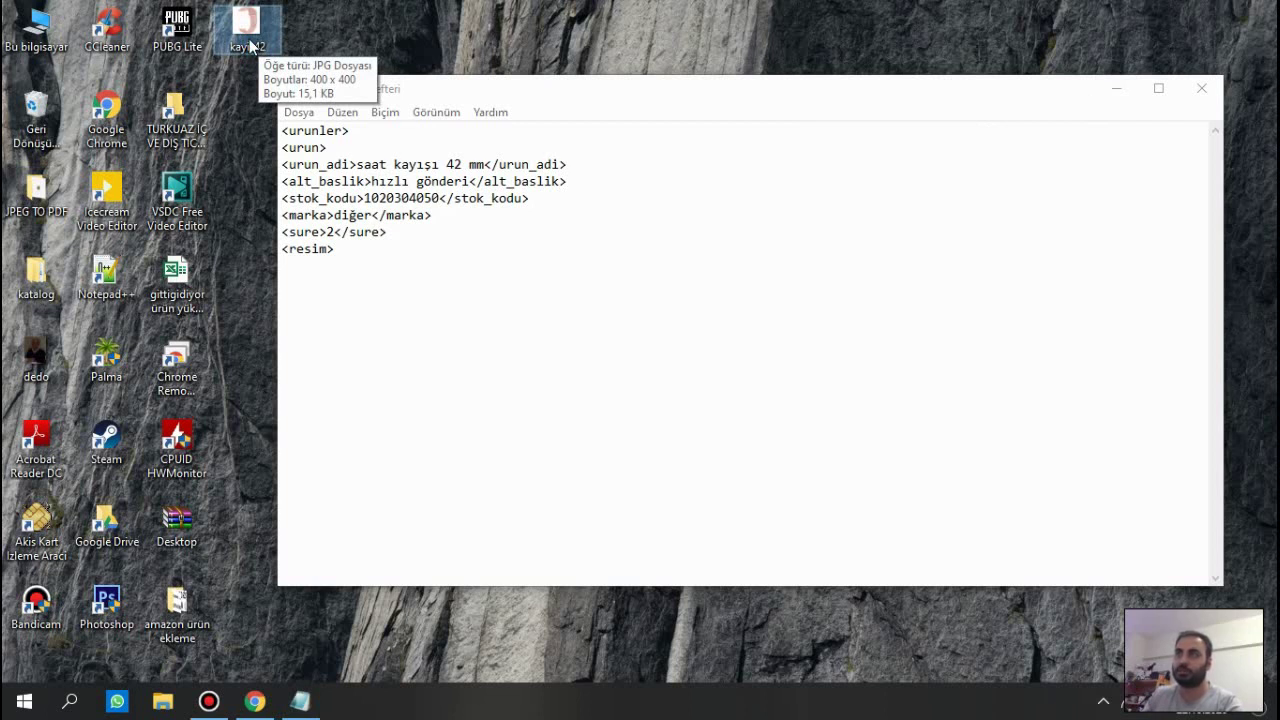
pyautogui.click(374, 263)
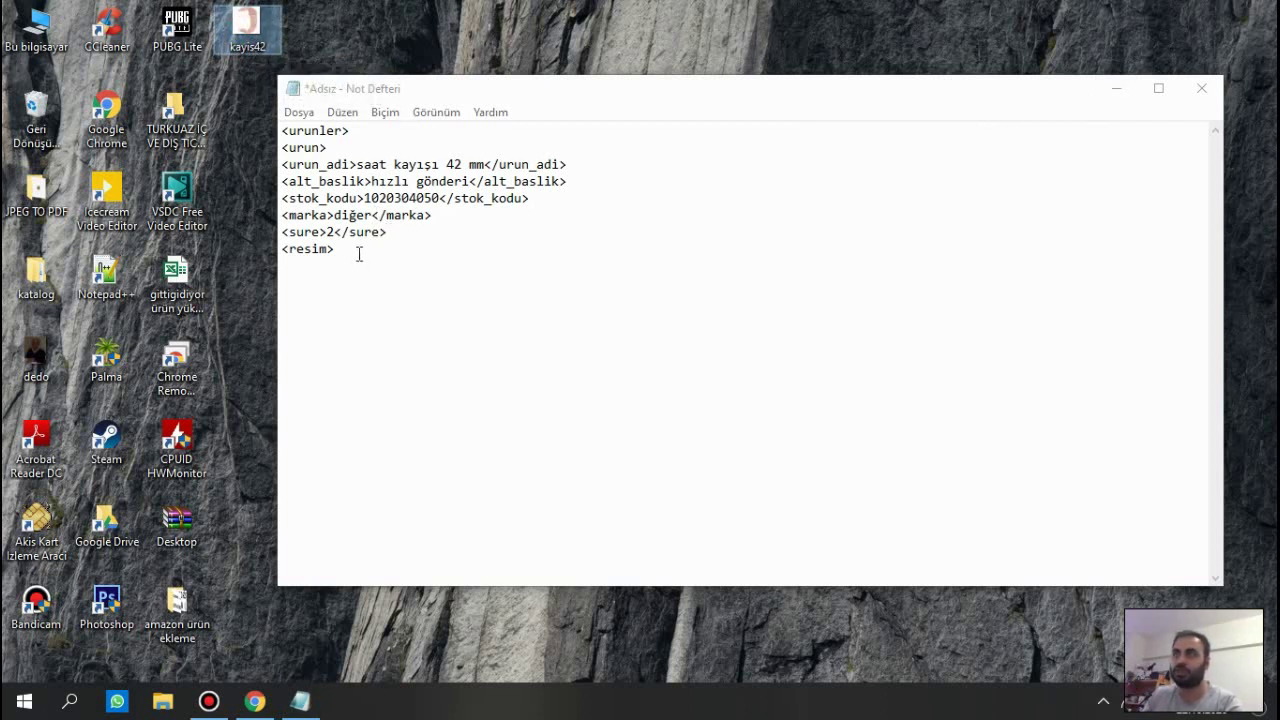
# Bring up the kayis42 image file's right-click options on the desktop.
pyautogui.rightClick(246, 54)
pyautogui.click(423, 45)
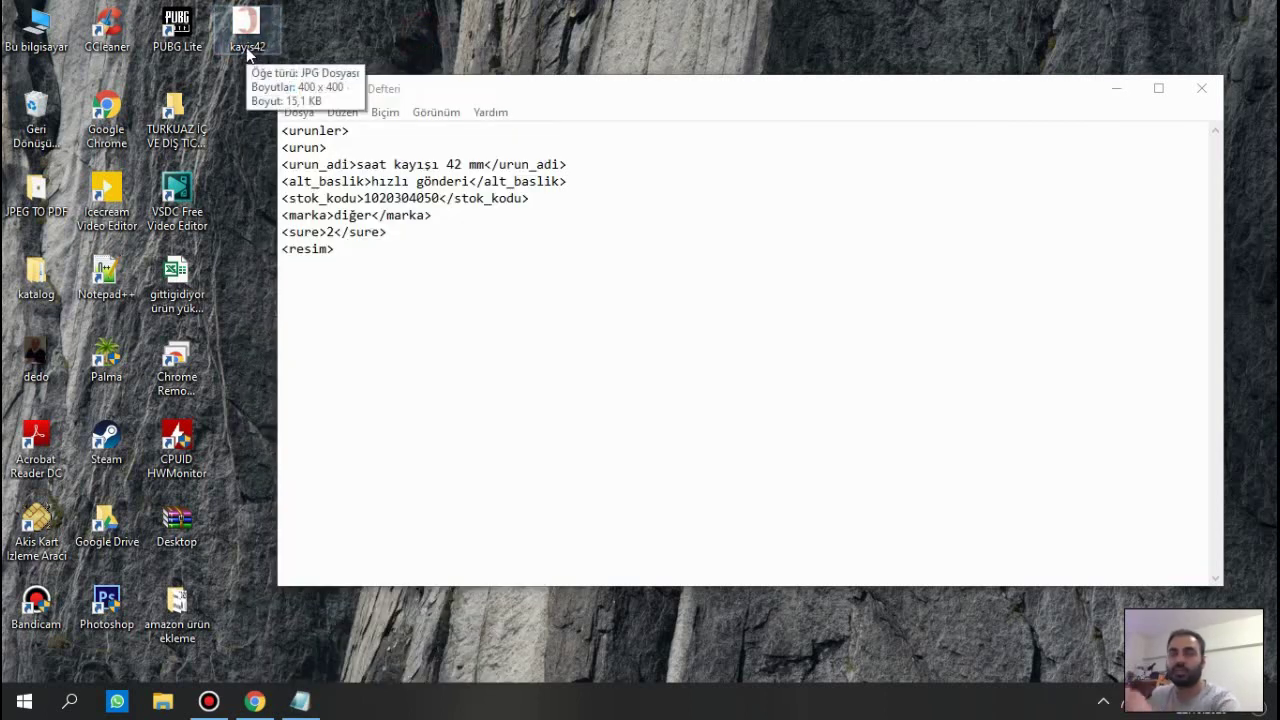
pyautogui.click(248, 56)
pyautogui.rightClick(248, 56)
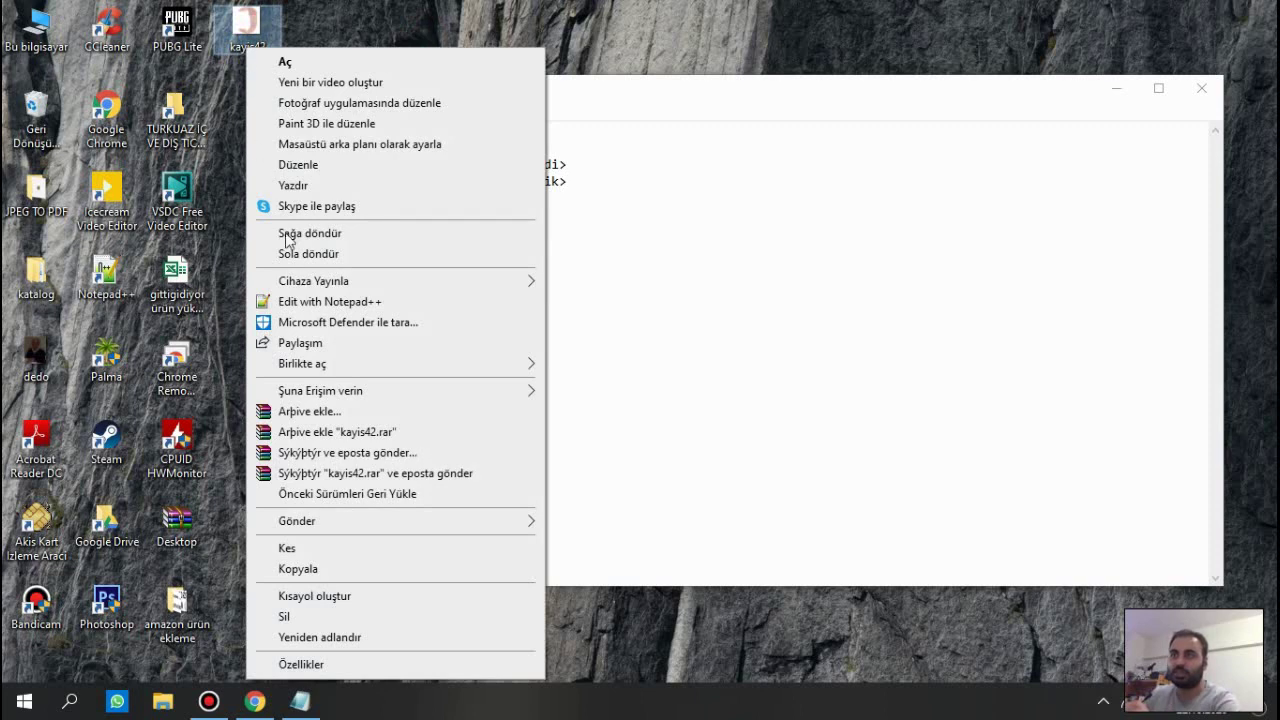
# Archive the kayis42 image as kayis42.zip with WinRAR and place it beside the image.
pyautogui.click(320, 414)
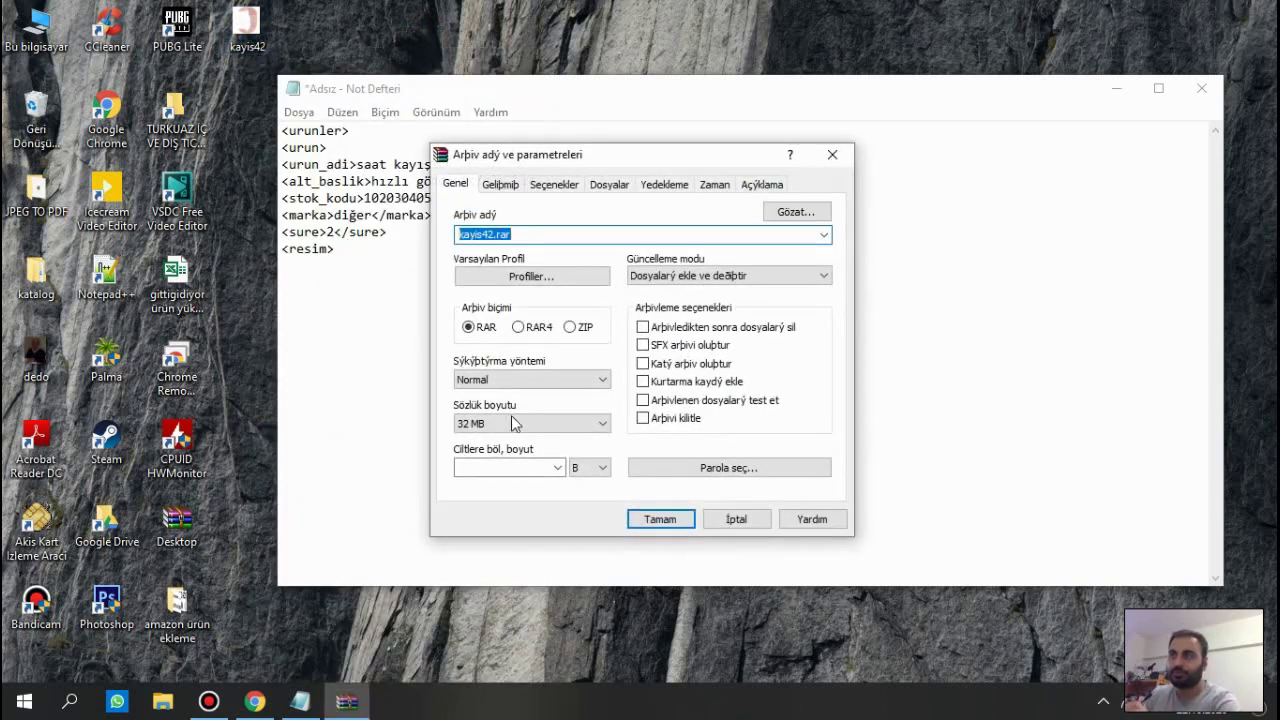
pyautogui.click(571, 328)
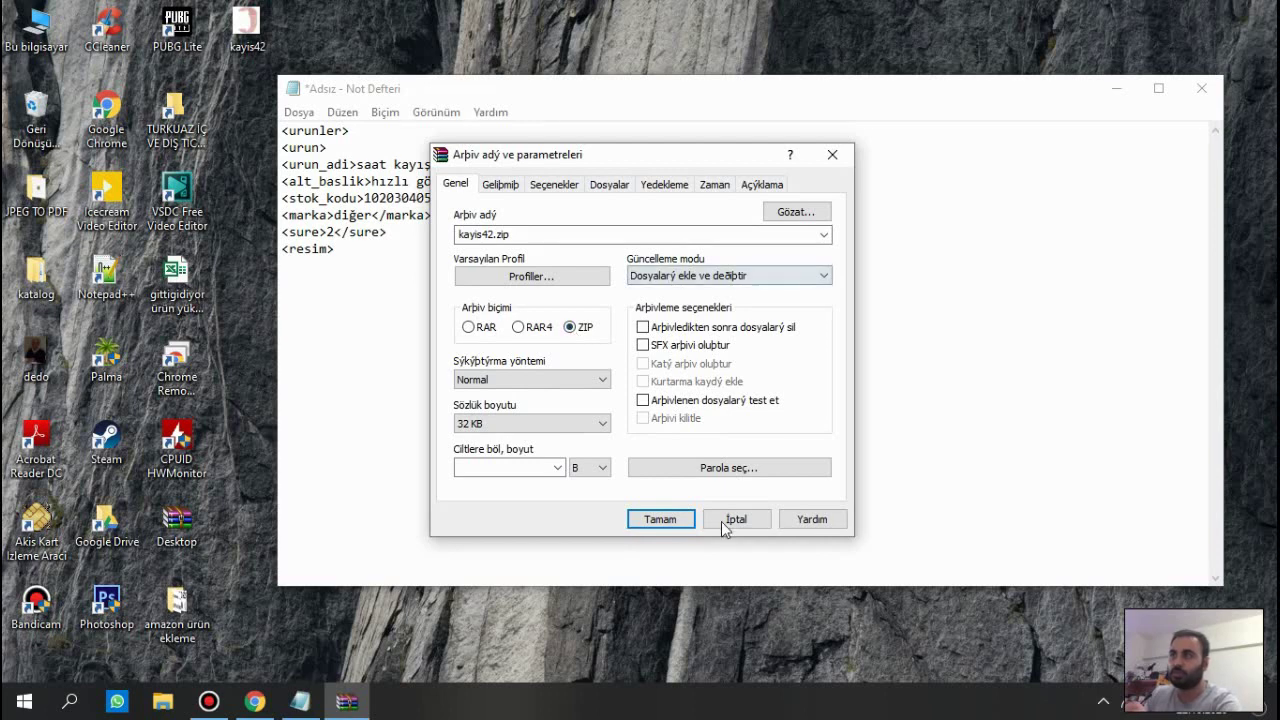
pyautogui.click(662, 519)
pyautogui.moveTo(36, 110); pyautogui.dragTo(257, 183)
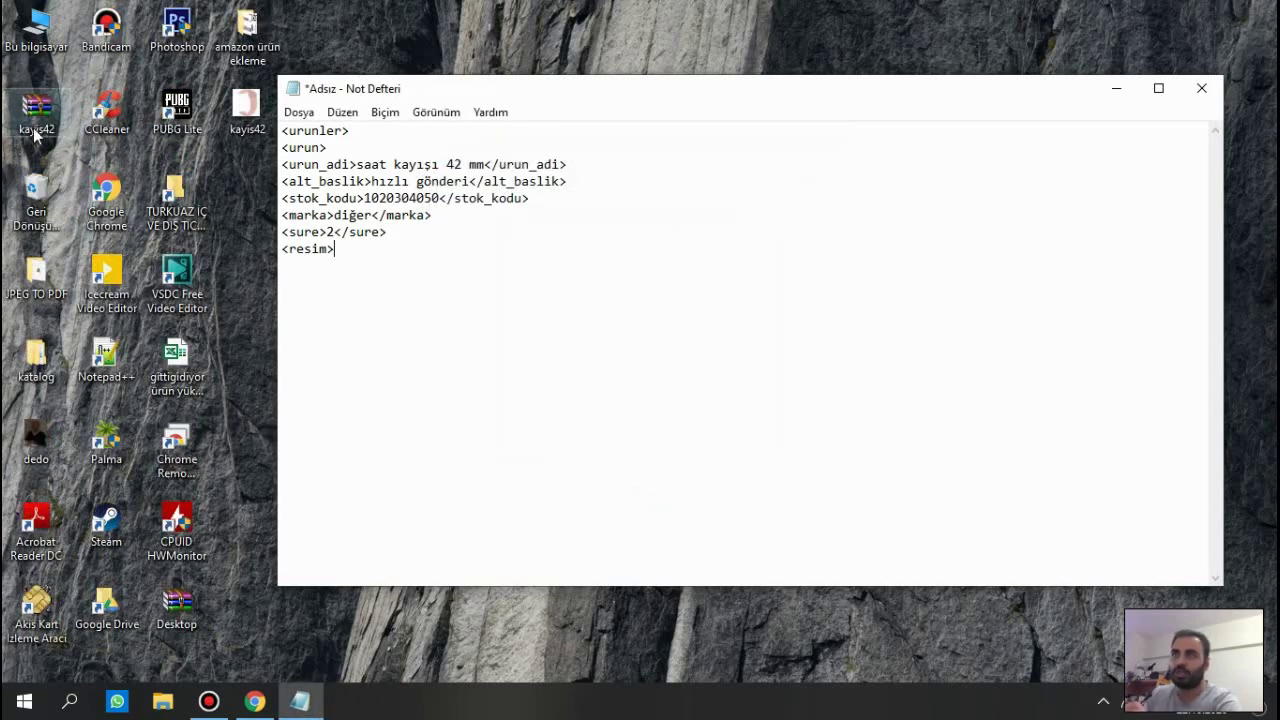
# Complete the eighth line as <resim>kayis42.jpg</resim>, fixing the closing bracket, and start a new line.
pyautogui.moveTo(595, 95); pyautogui.dragTo(628, 85)
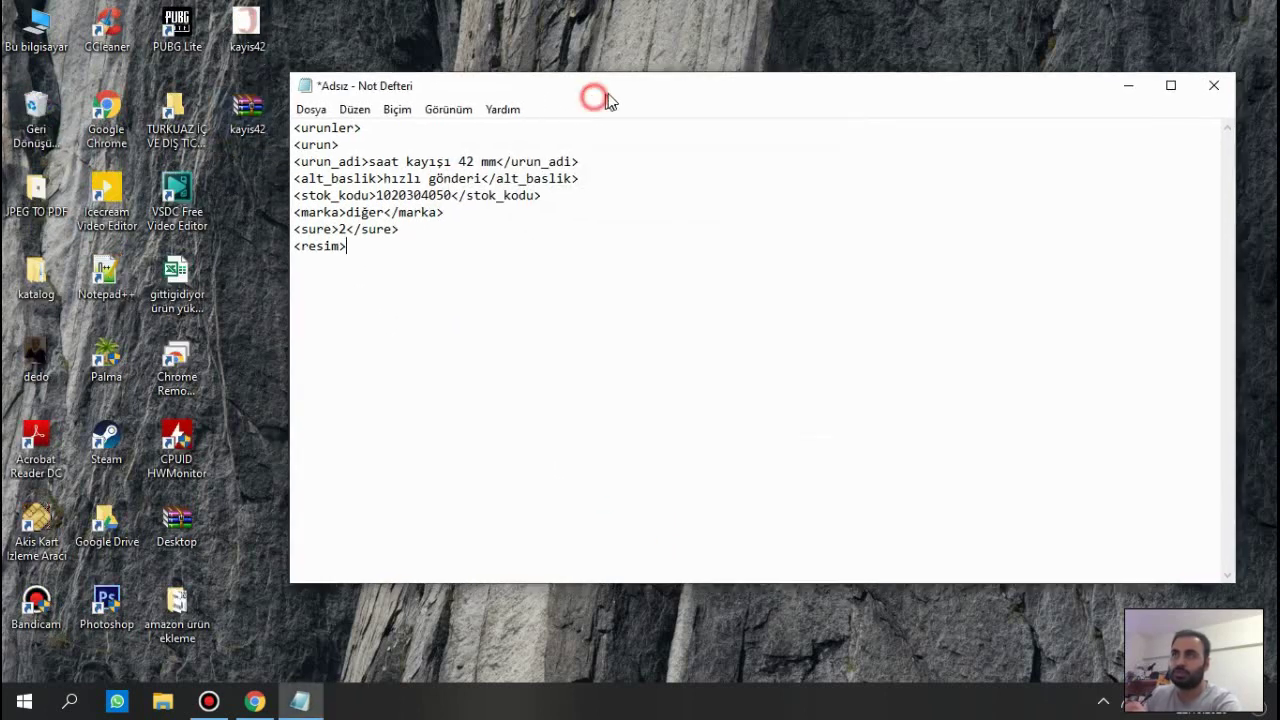
pyautogui.click(240, 125)
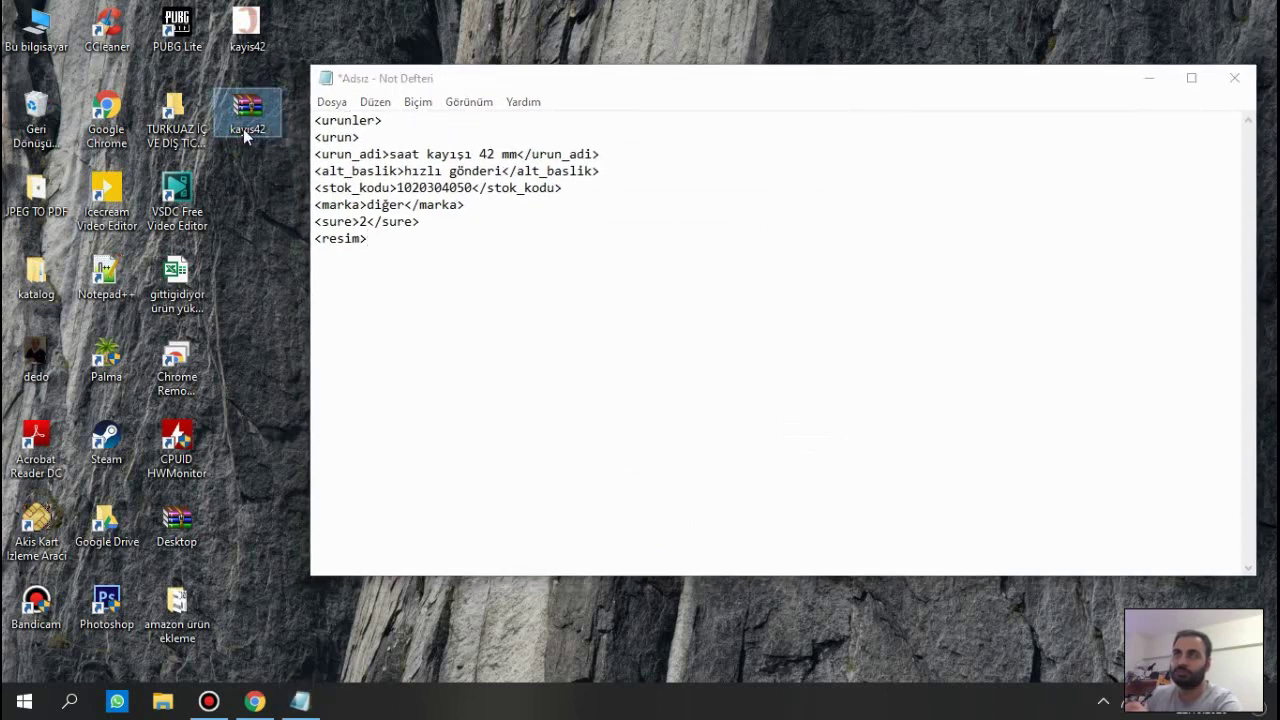
pyautogui.click(393, 246)
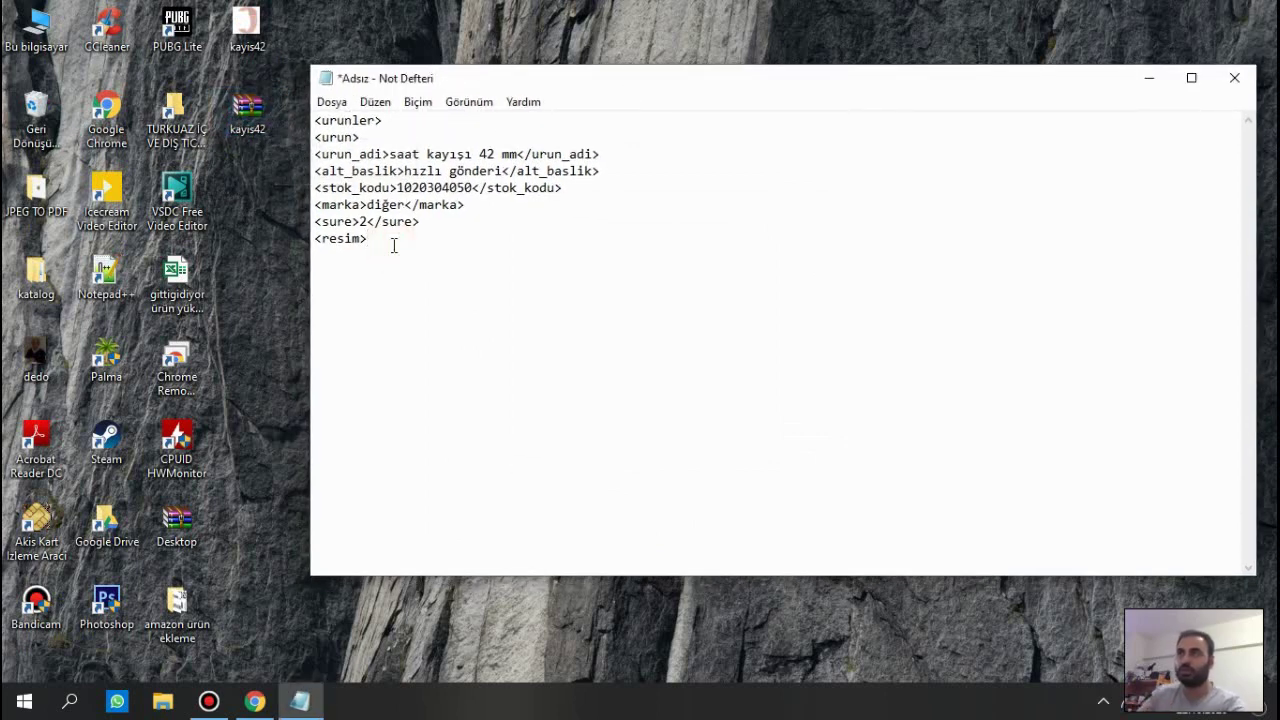
pyautogui.write('kayis')
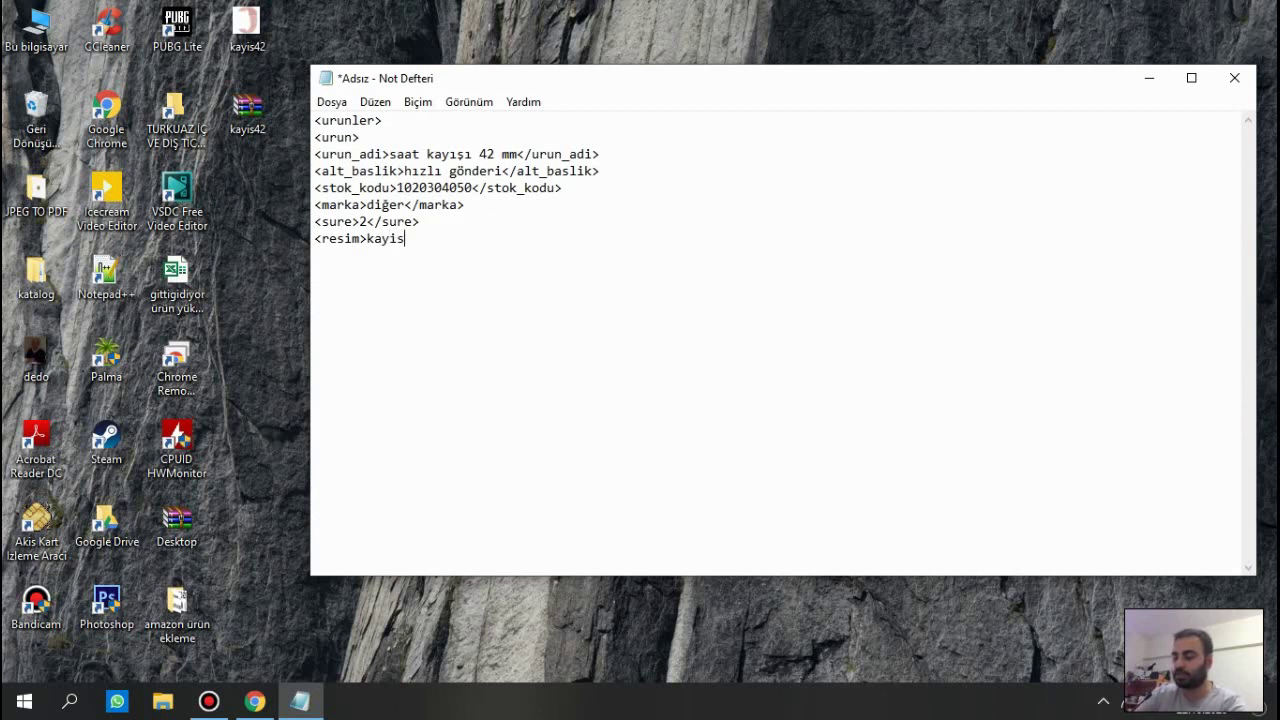
pyautogui.write('423')
pyautogui.write('.')
pyautogui.write('jpg')
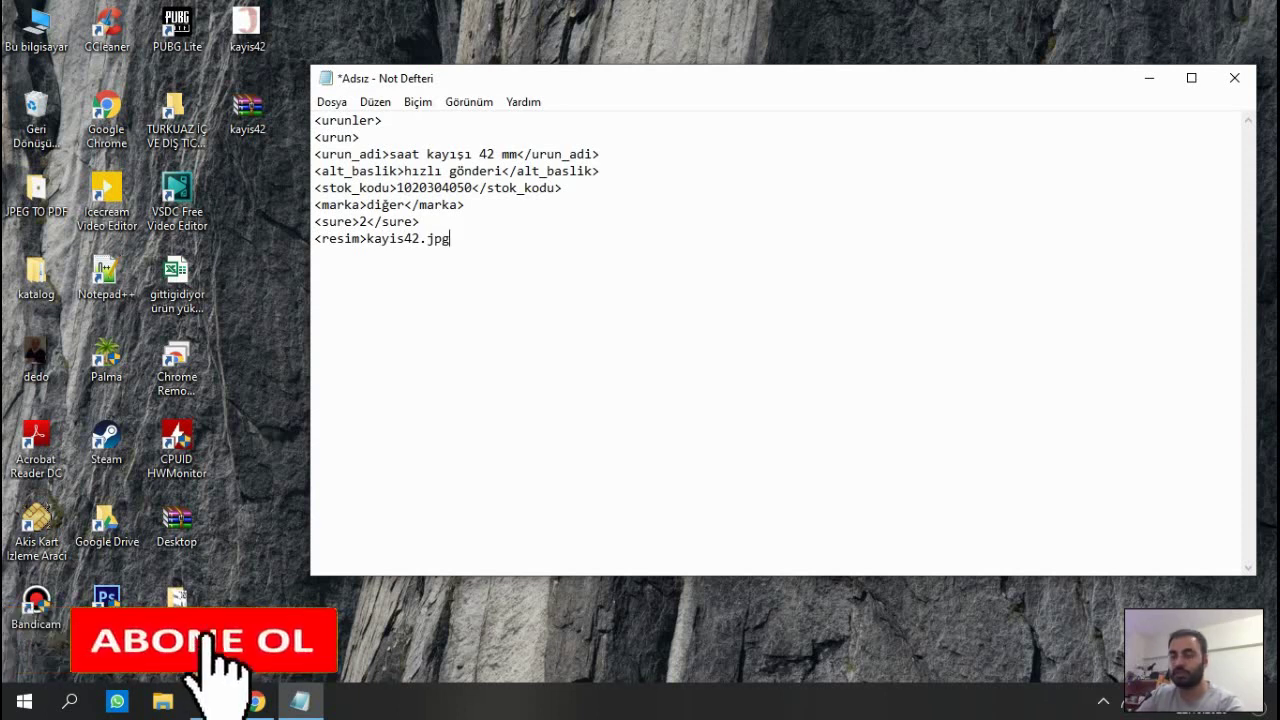
pyautogui.write('</')
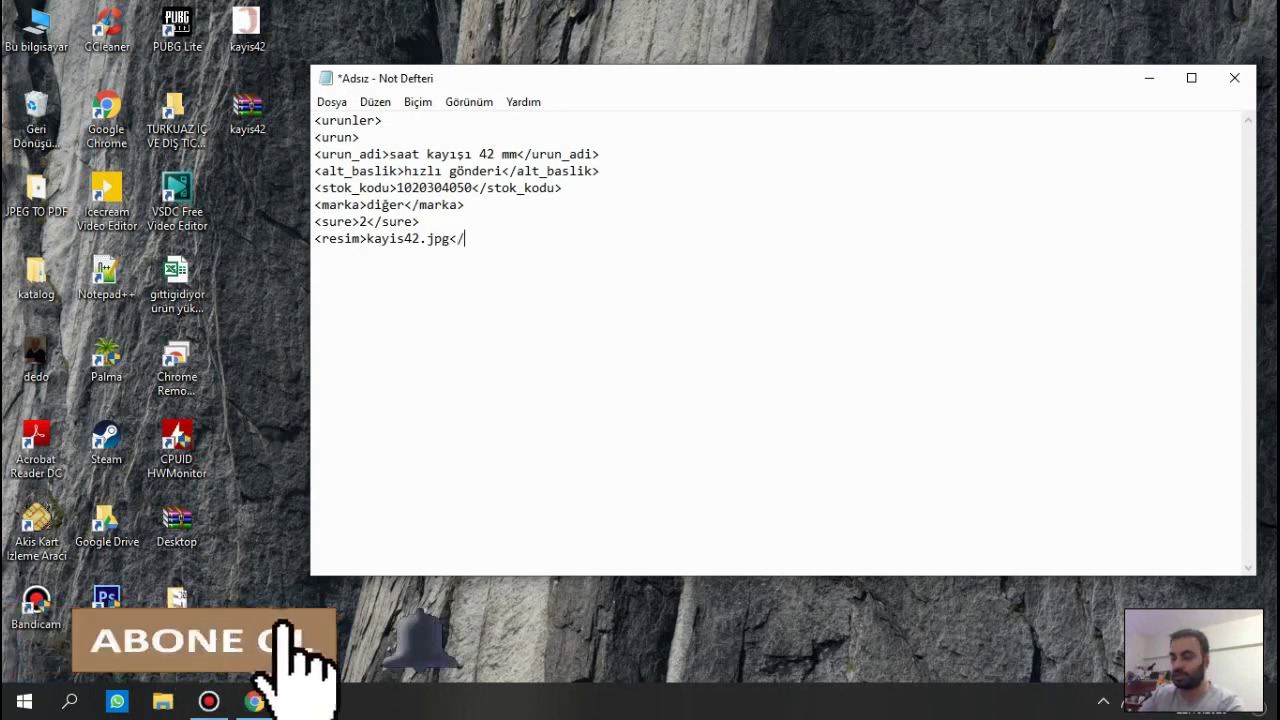
pyautogui.write('resim<')
pyautogui.press('BackSpace')
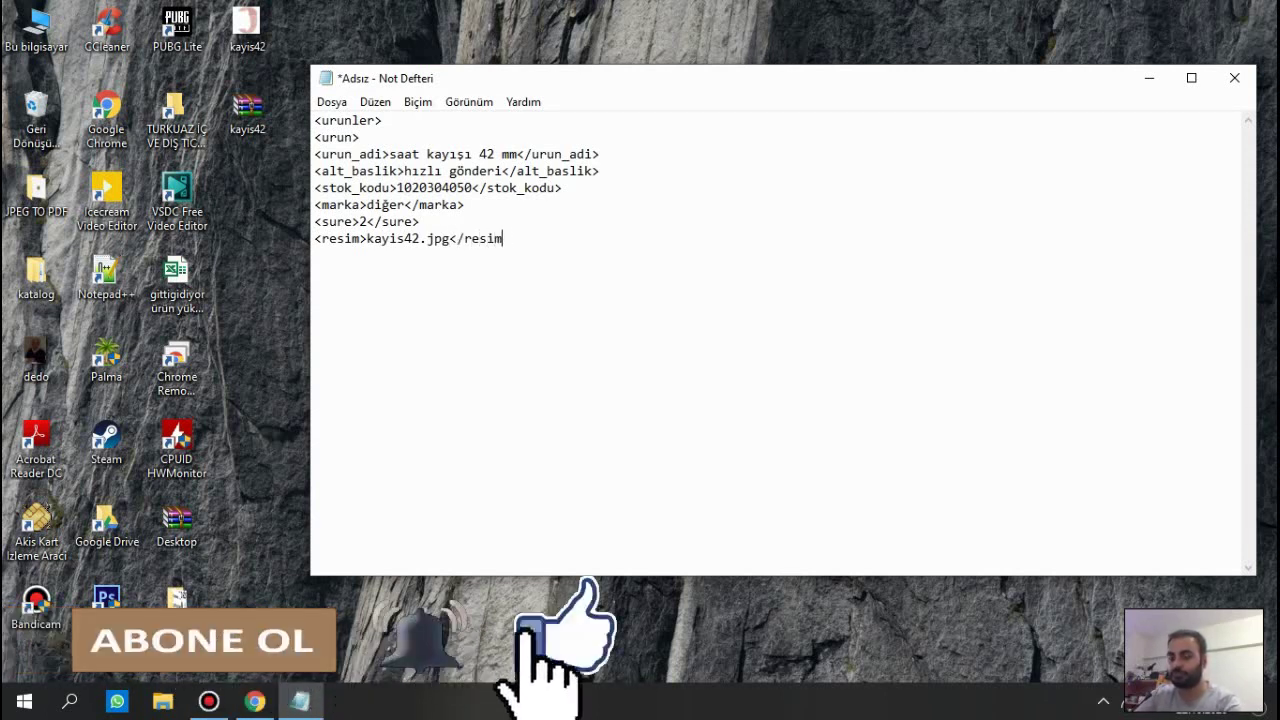
pyautogui.write('<')
pyautogui.press('BackSpace')
pyautogui.write('>')
pyautogui.press('Return')
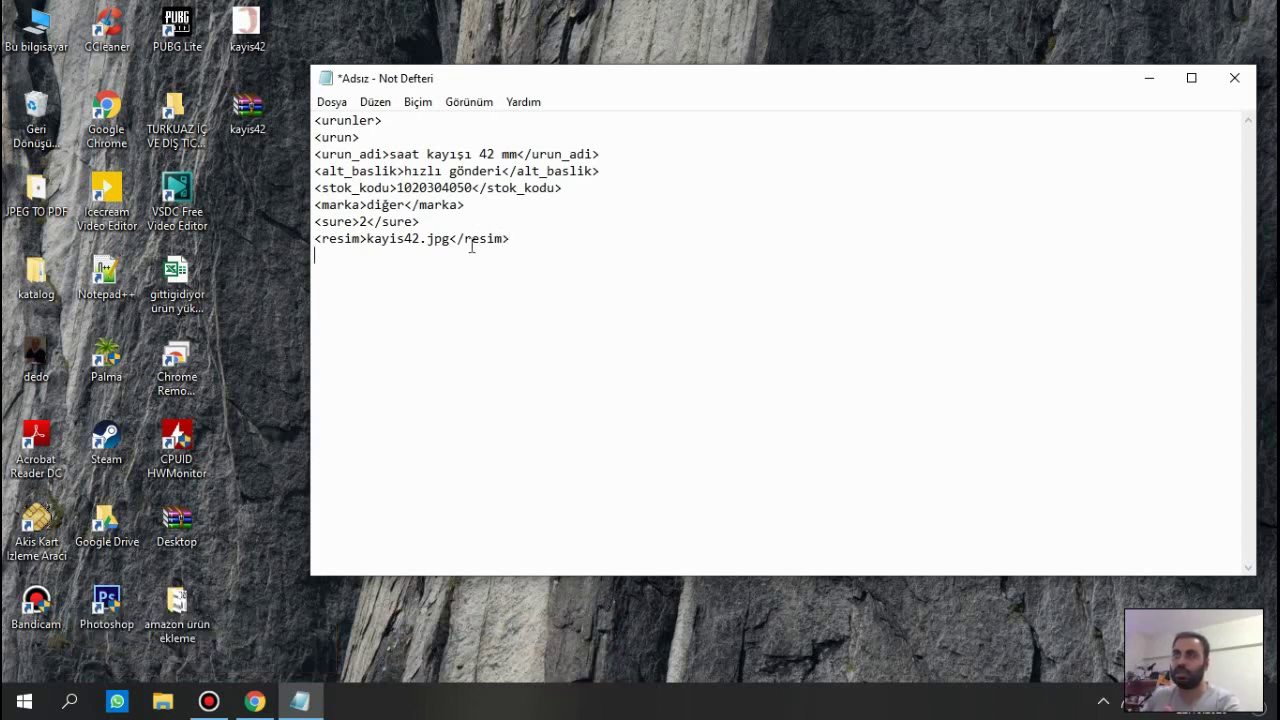
# Check the Özellik Ayarları Parça Sayısı choices (2–9 Parça, Diğer) in the n11 form, then return to Notepad.
pyautogui.click(255, 701)
pyautogui.scroll(-2, 960, 362)
pyautogui.scroll(-3, 1106, 371)
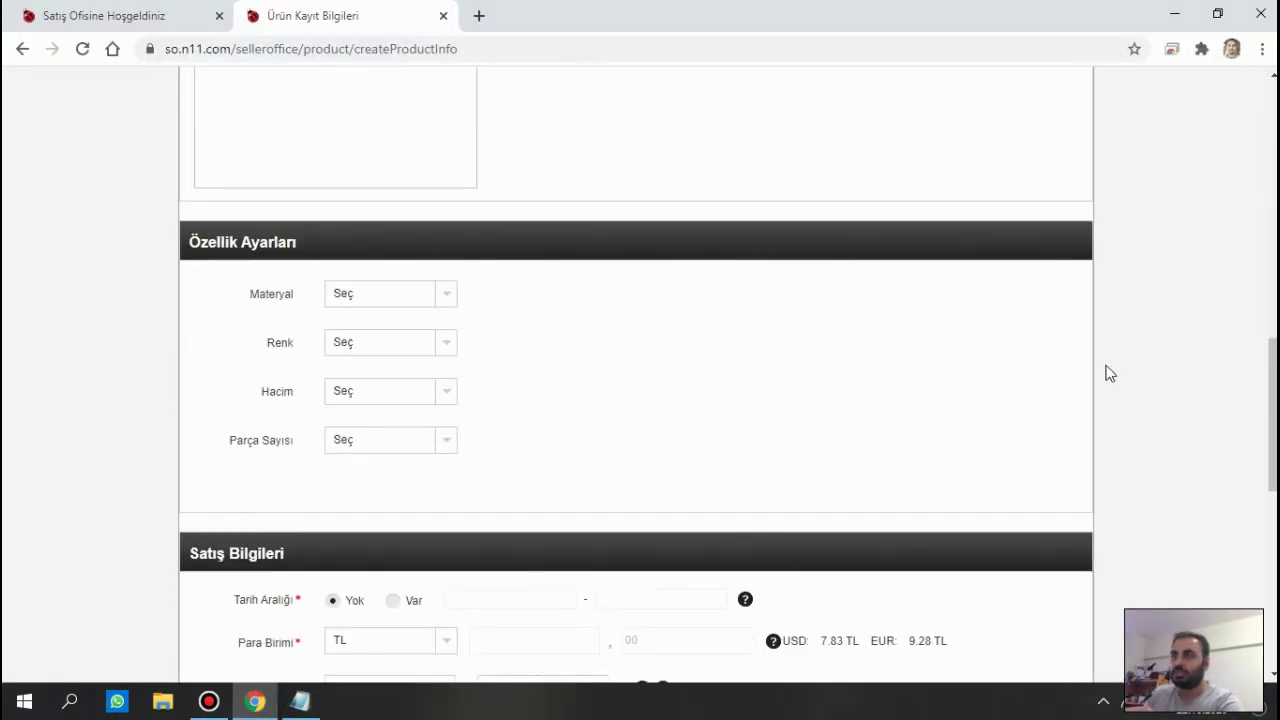
pyautogui.scroll(-2, 1106, 371)
pyautogui.scroll(1, 1106, 371)
pyautogui.scroll(1, 610, 315)
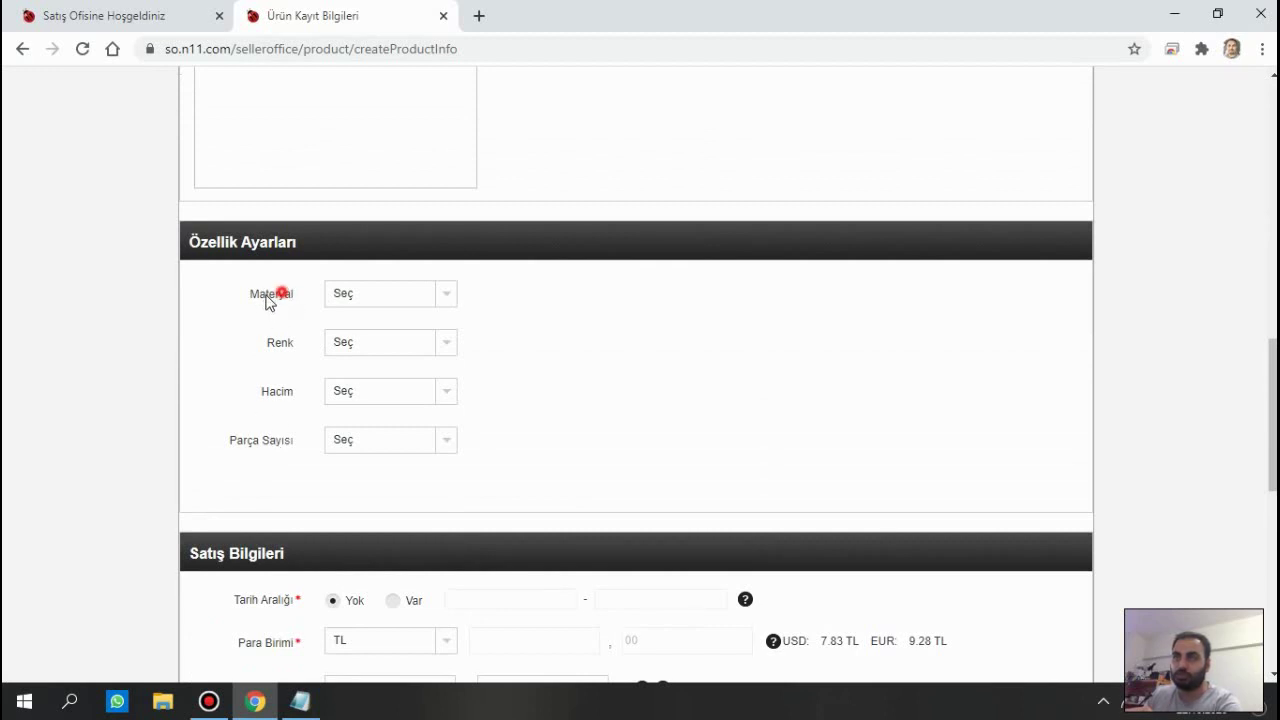
pyautogui.scroll(-1, 878, 408)
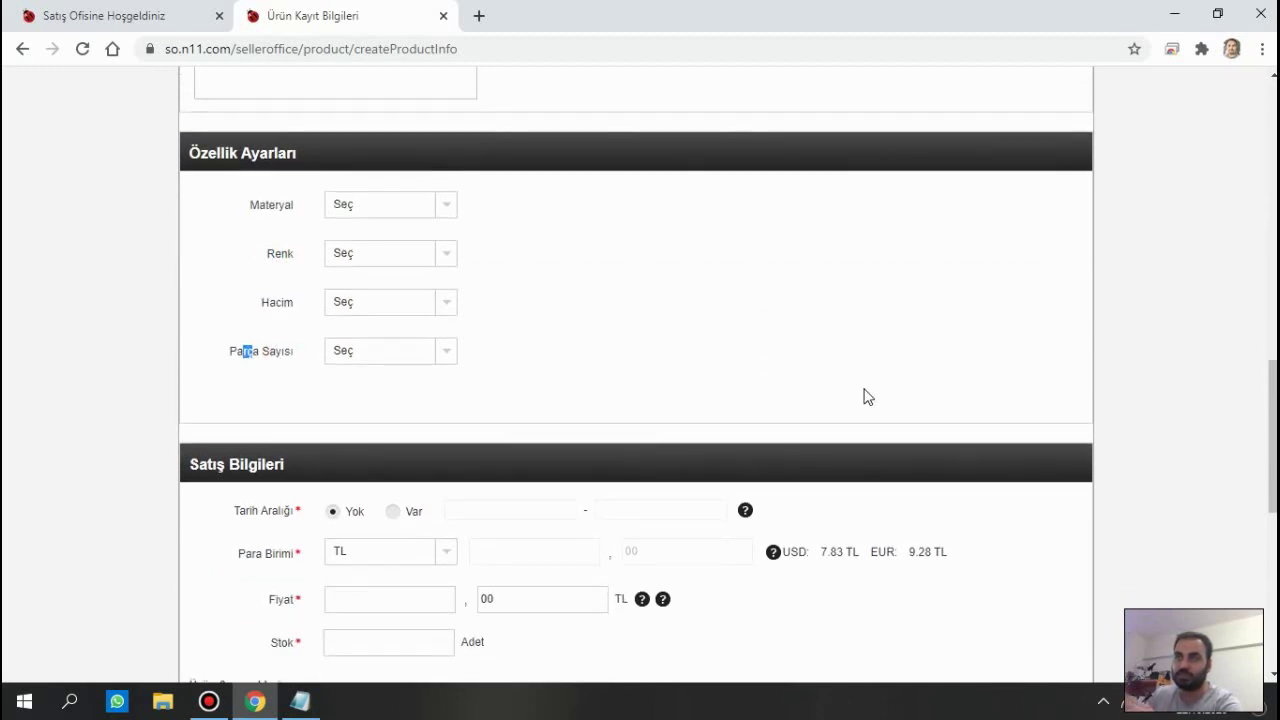
pyautogui.click(418, 350)
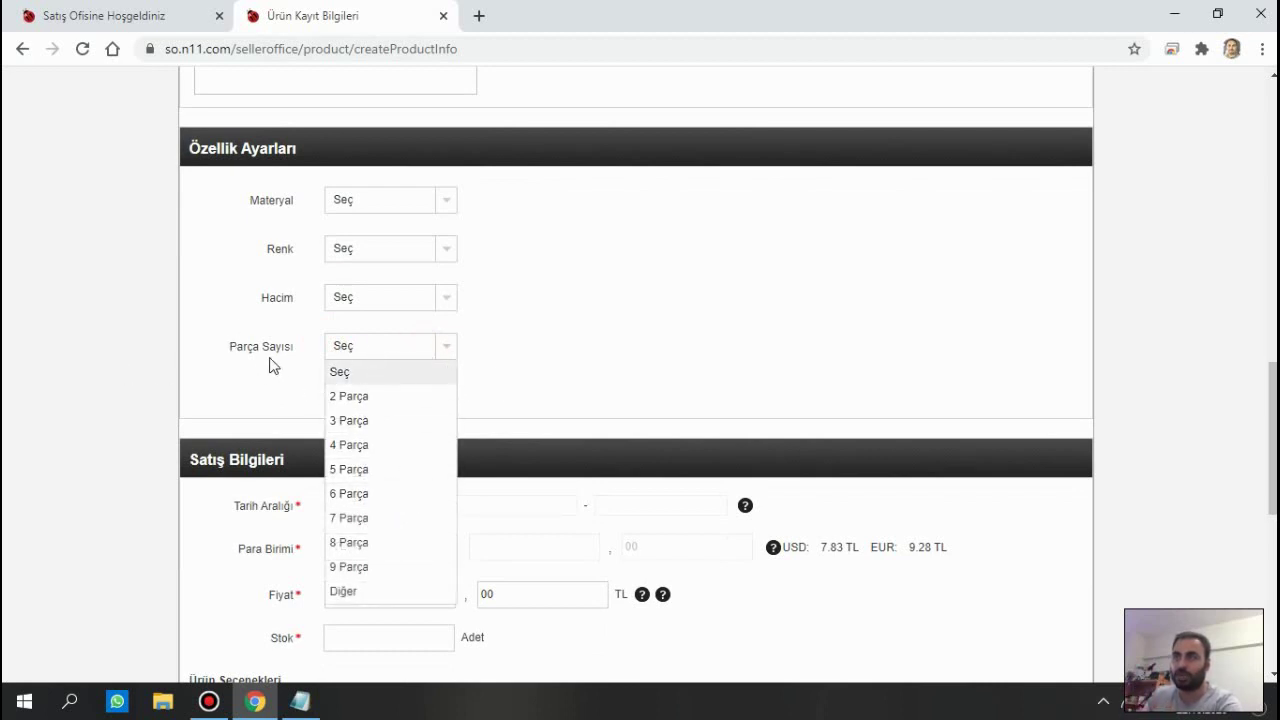
pyautogui.click(301, 705)
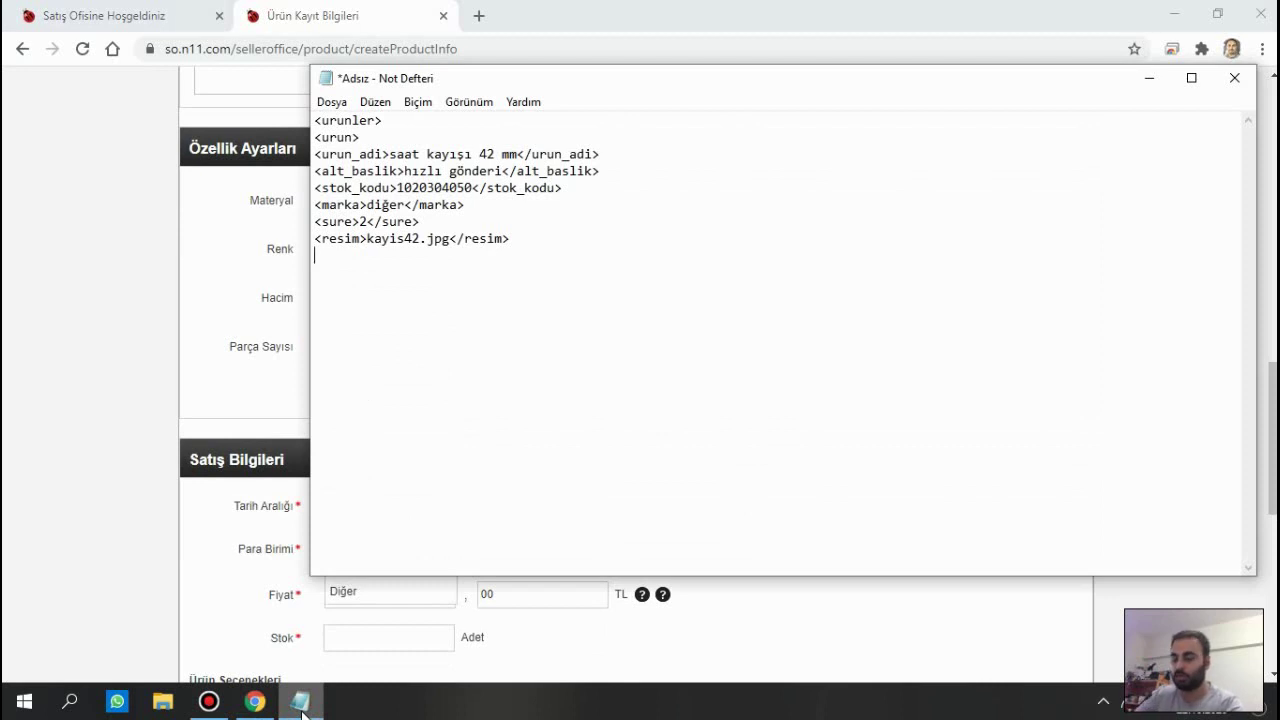
# Start the parca_sayisi tag and enter the value 2 Parça after checking the form's valid choices.
pyautogui.write('<parca')
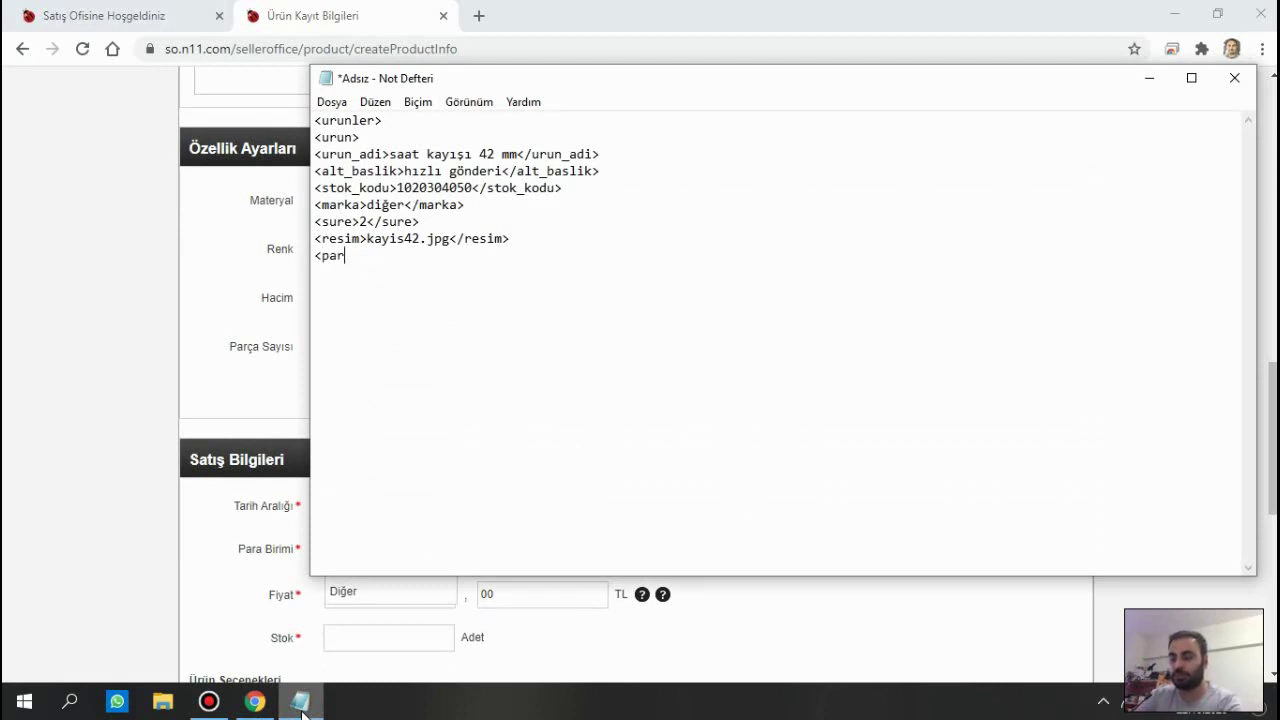
pyautogui.write('_sa')
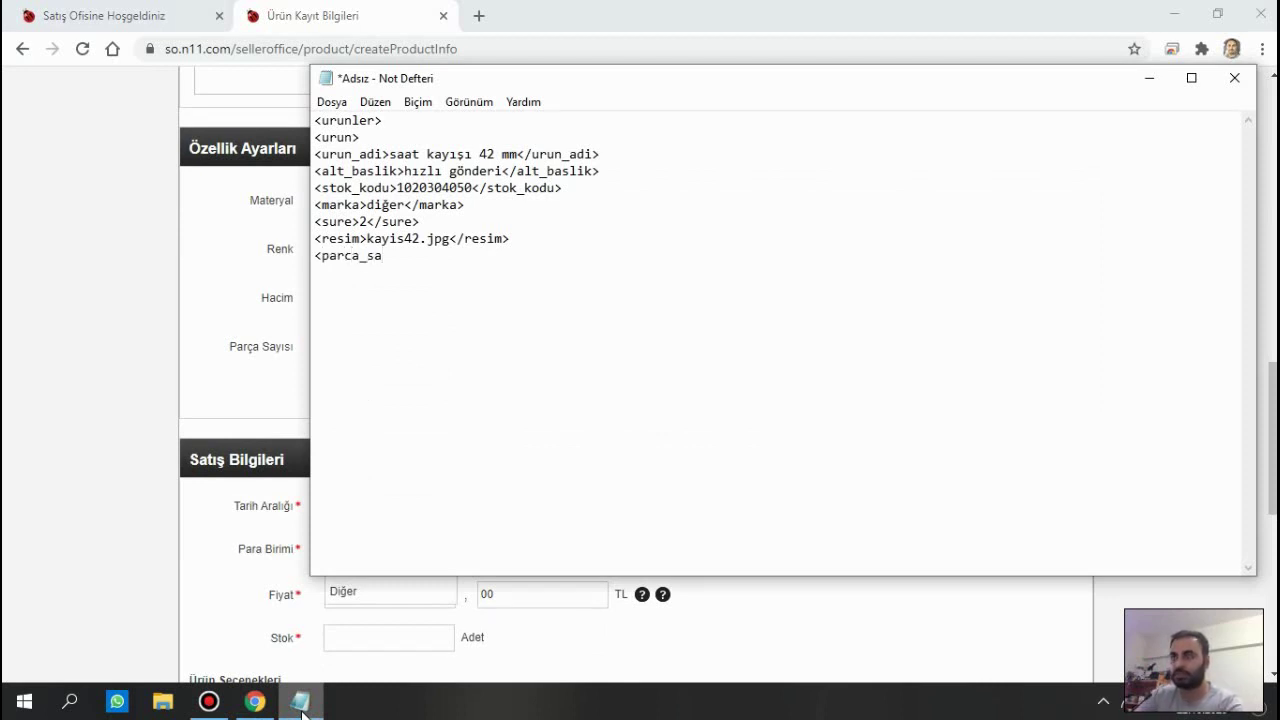
pyautogui.write('yisi>')
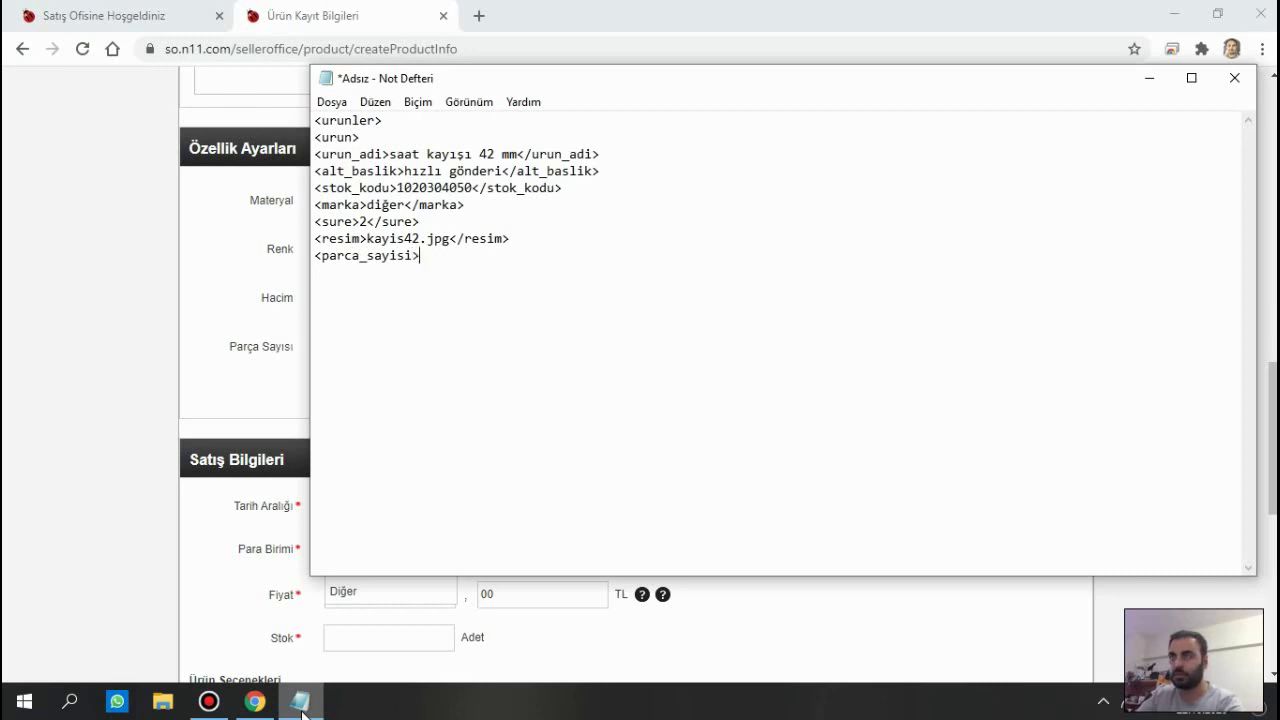
pyautogui.click(189, 329)
pyautogui.click(409, 357)
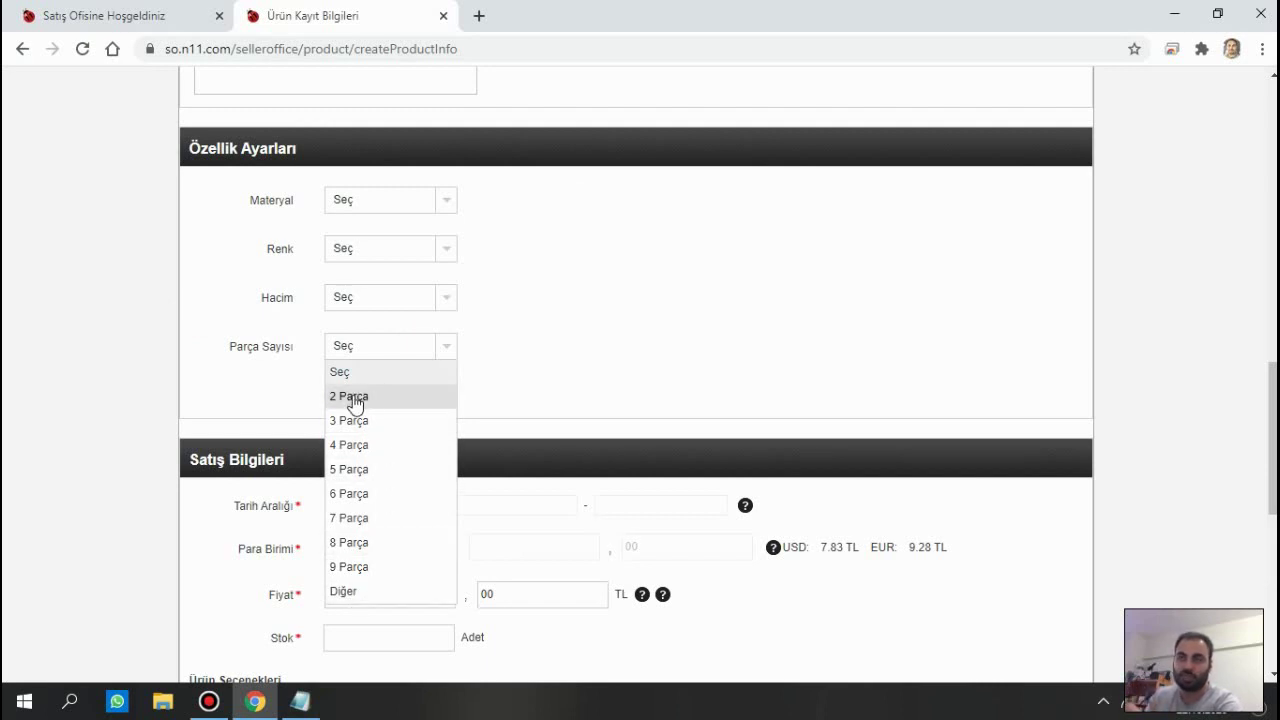
pyautogui.click(300, 701)
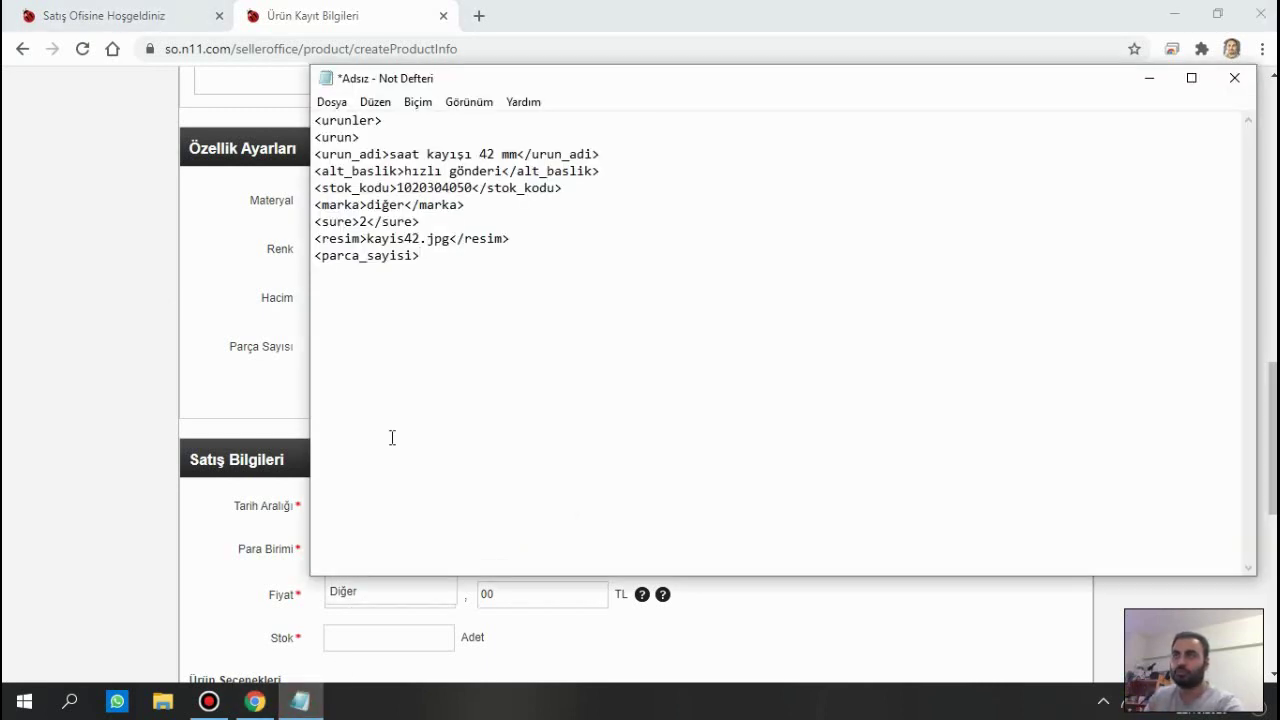
pyautogui.write('2 ')
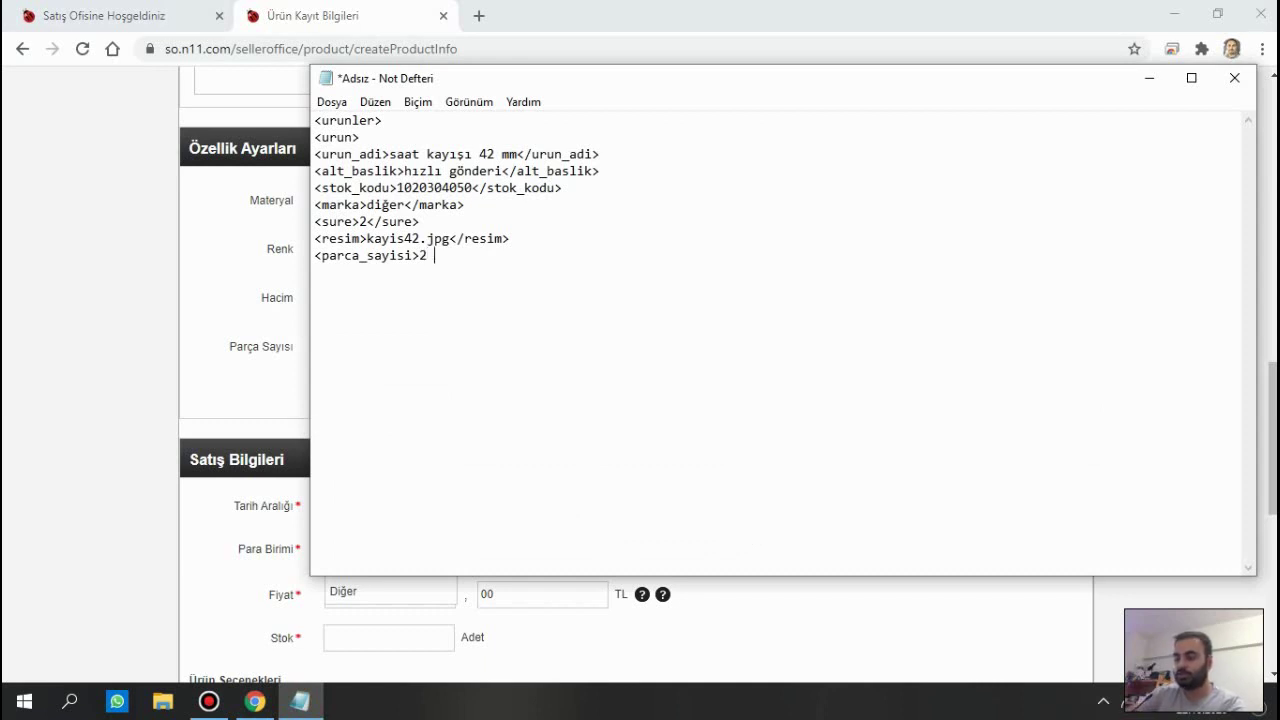
pyautogui.write('Parça<')
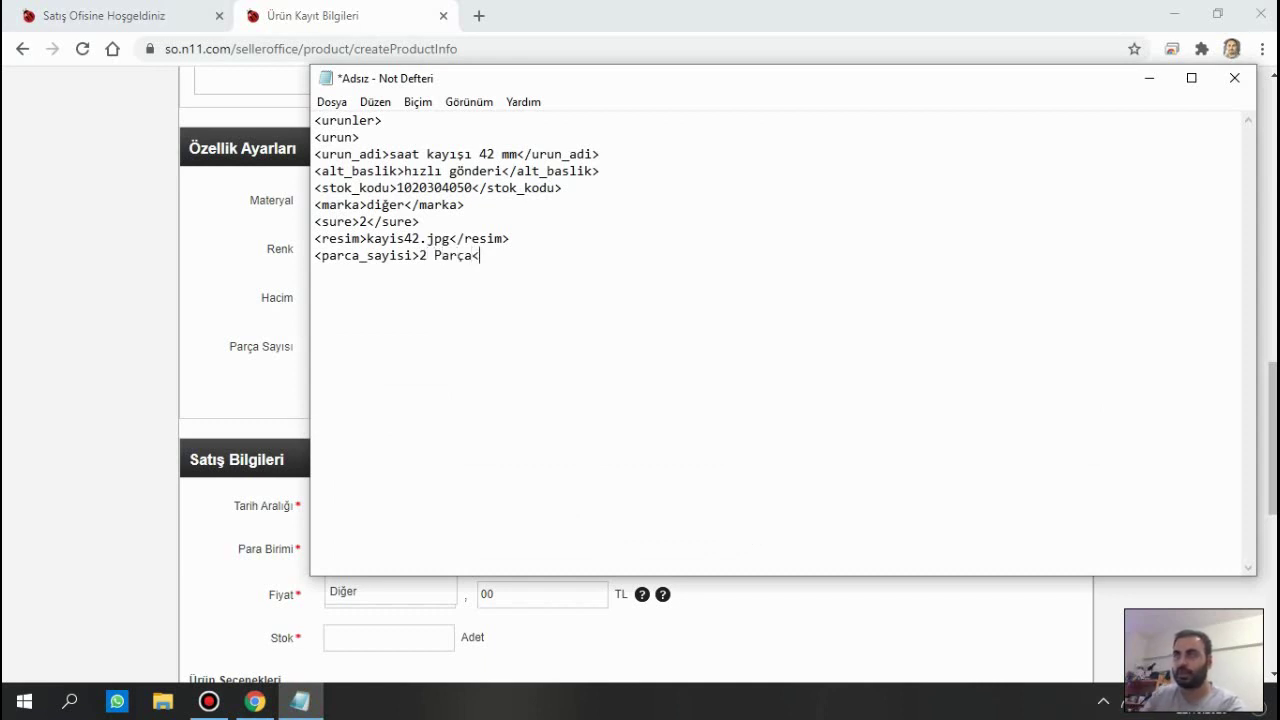
# Copy the tag name to finish the </parca_sayisi> closing tag, then start a new line.
pyautogui.moveTo(413, 256); pyautogui.dragTo(322, 256)
pyautogui.hotkey('ctrl', 'c')
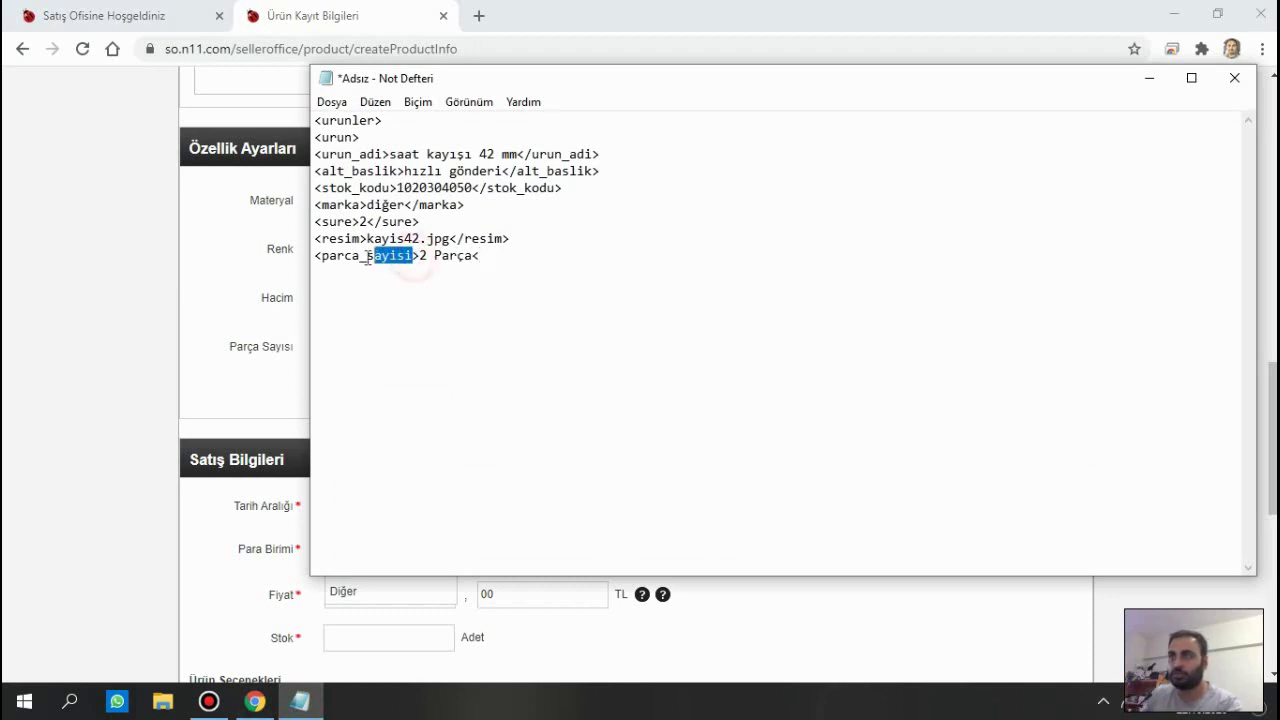
pyautogui.press('BackSpace')
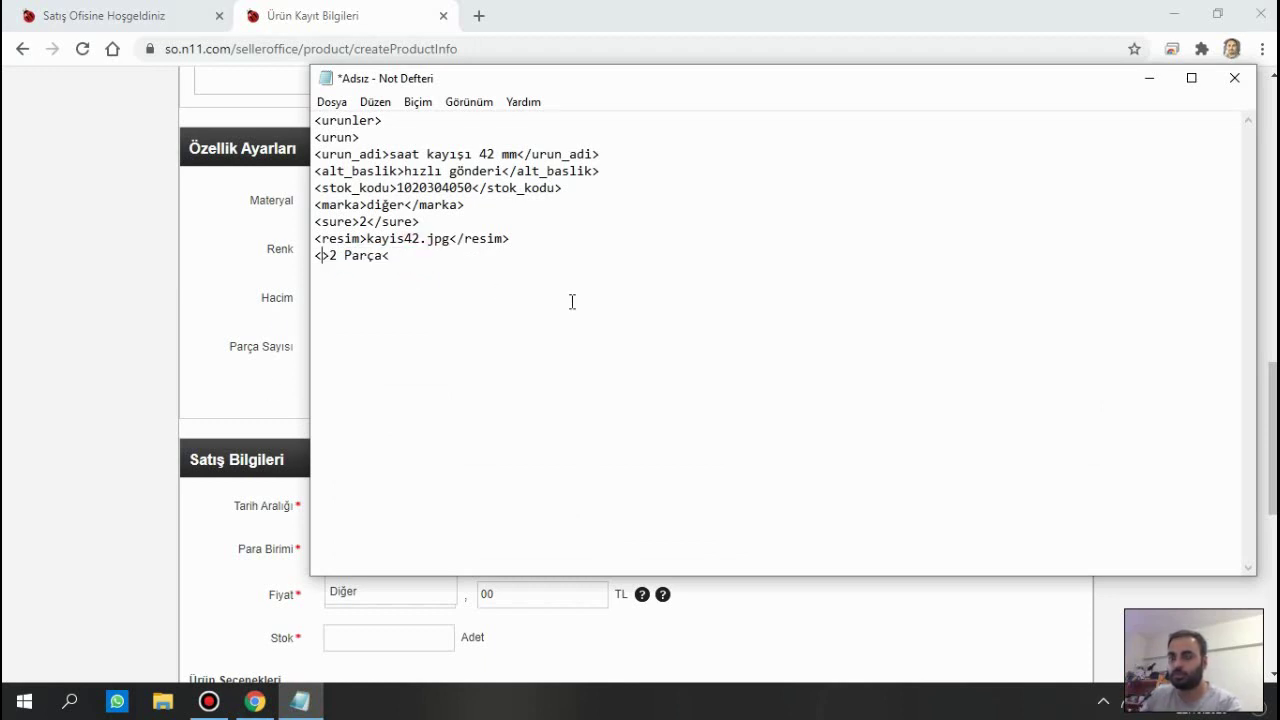
pyautogui.hotkey('ctrl', 'z')
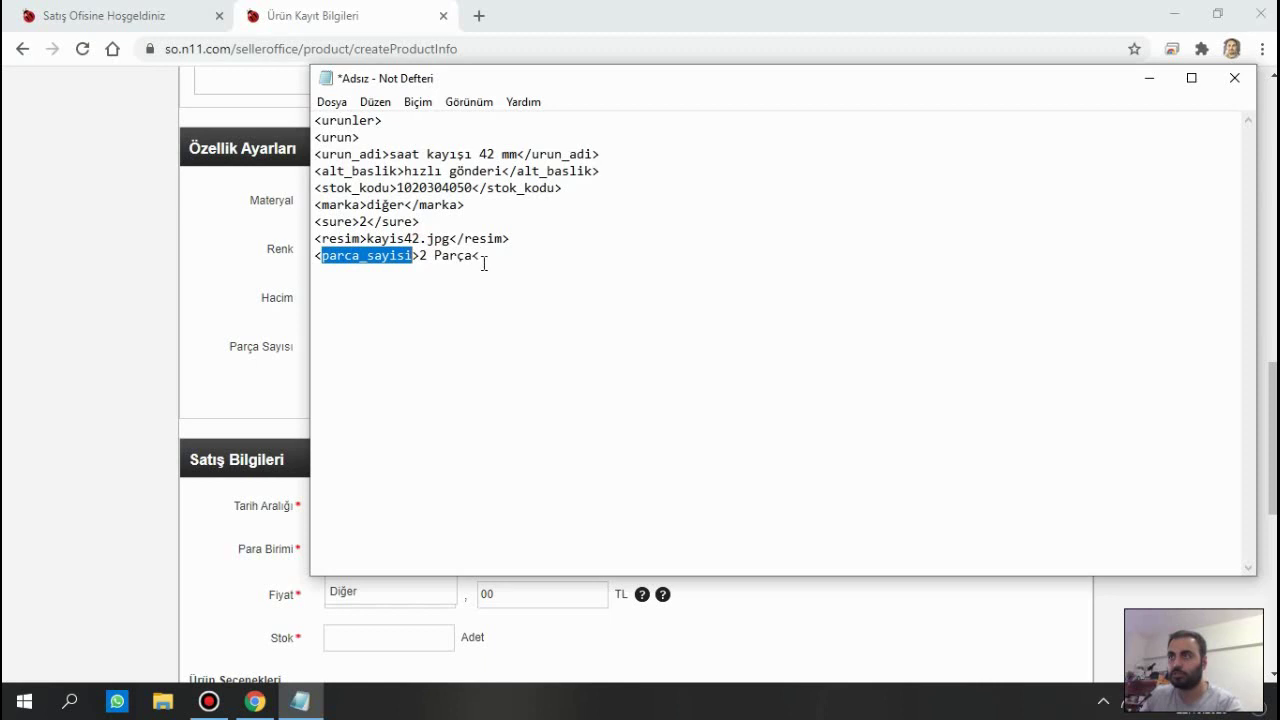
pyautogui.click(487, 256)
pyautogui.hotkey('ctrl', 'v')
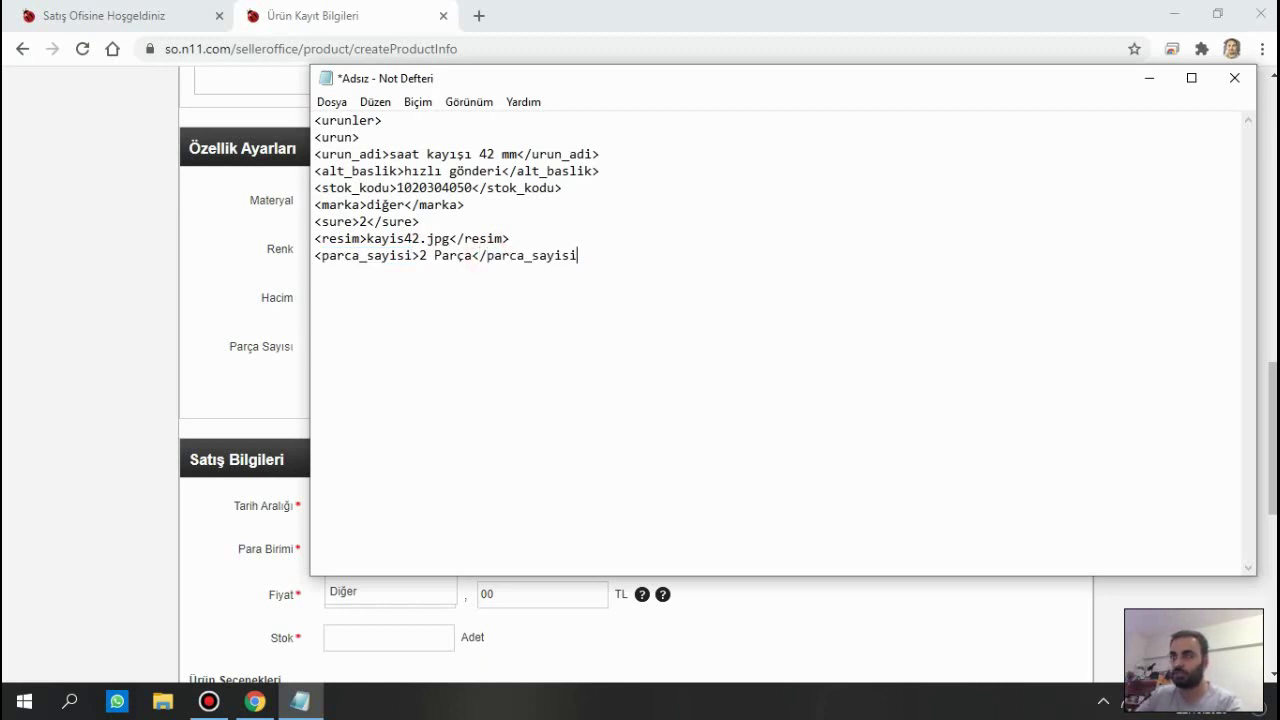
pyautogui.write('>')
pyautogui.press('Return')
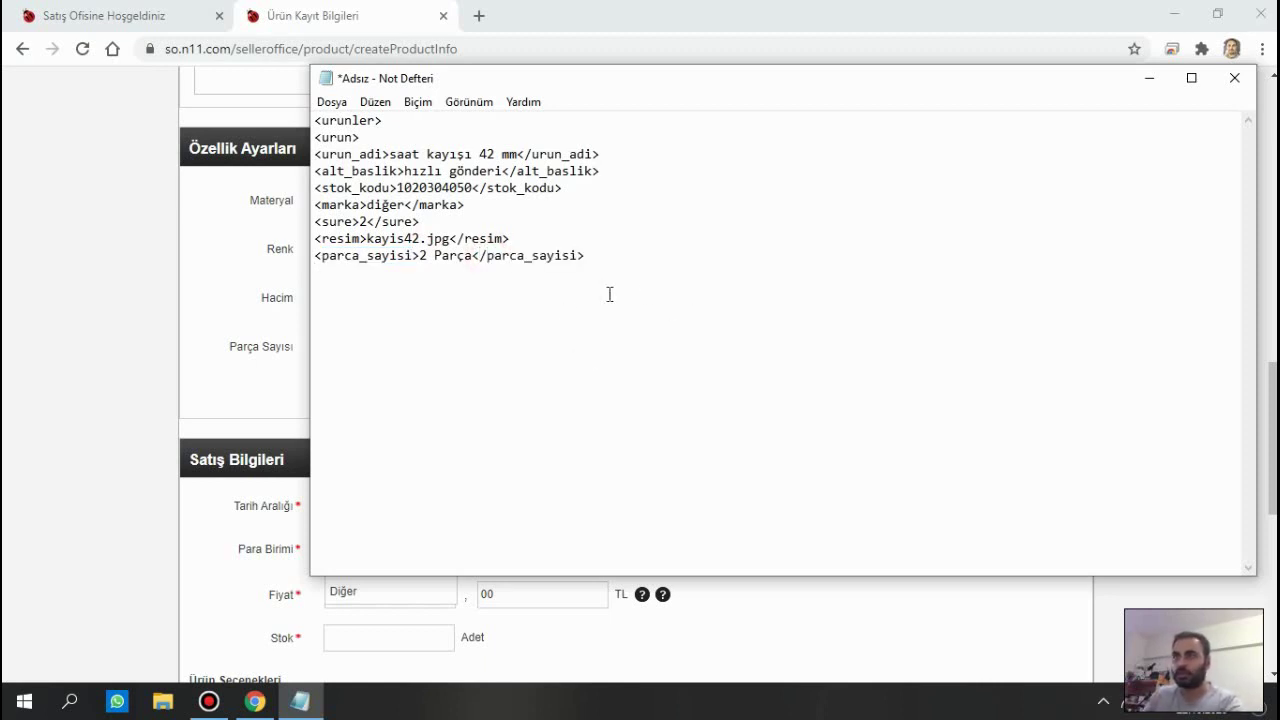
pyautogui.click(120, 343)
# Review the Satış Bilgileri fields Tarih Aralığı, Para Birimi and Fiyat in the n11 form.
pyautogui.scroll(-2, 437, 380)
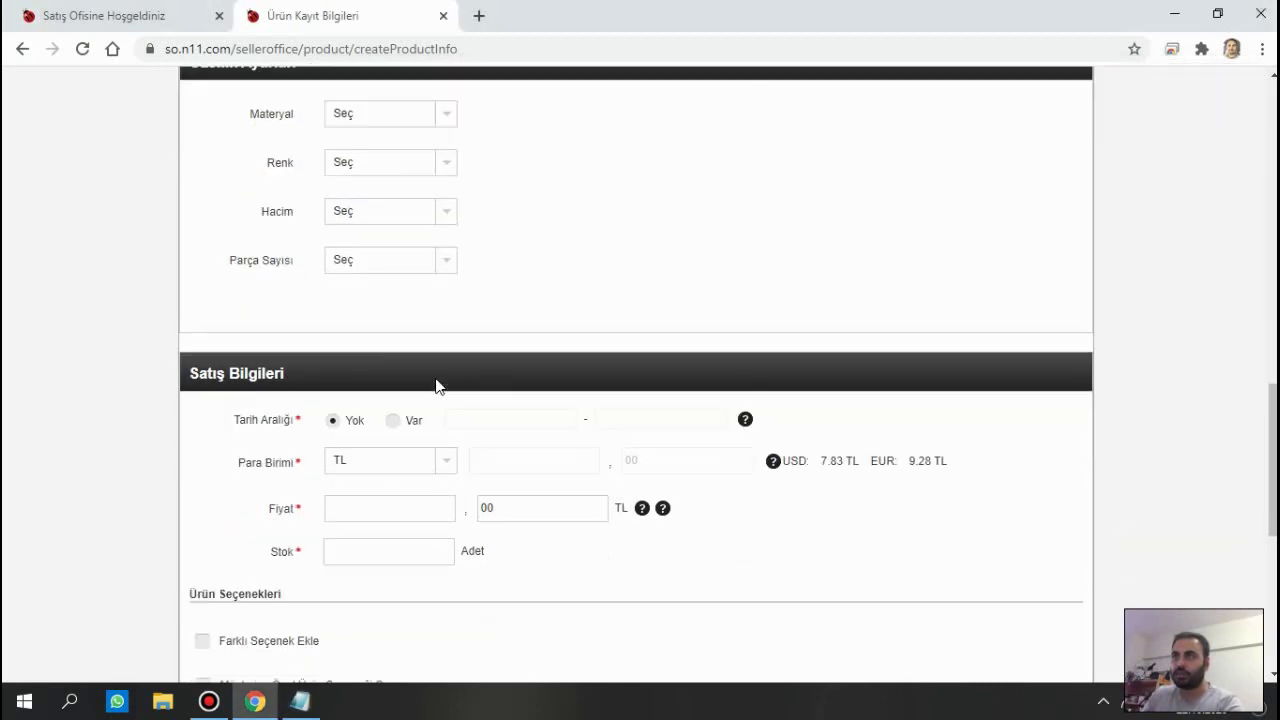
pyautogui.scroll(-1, 427, 407)
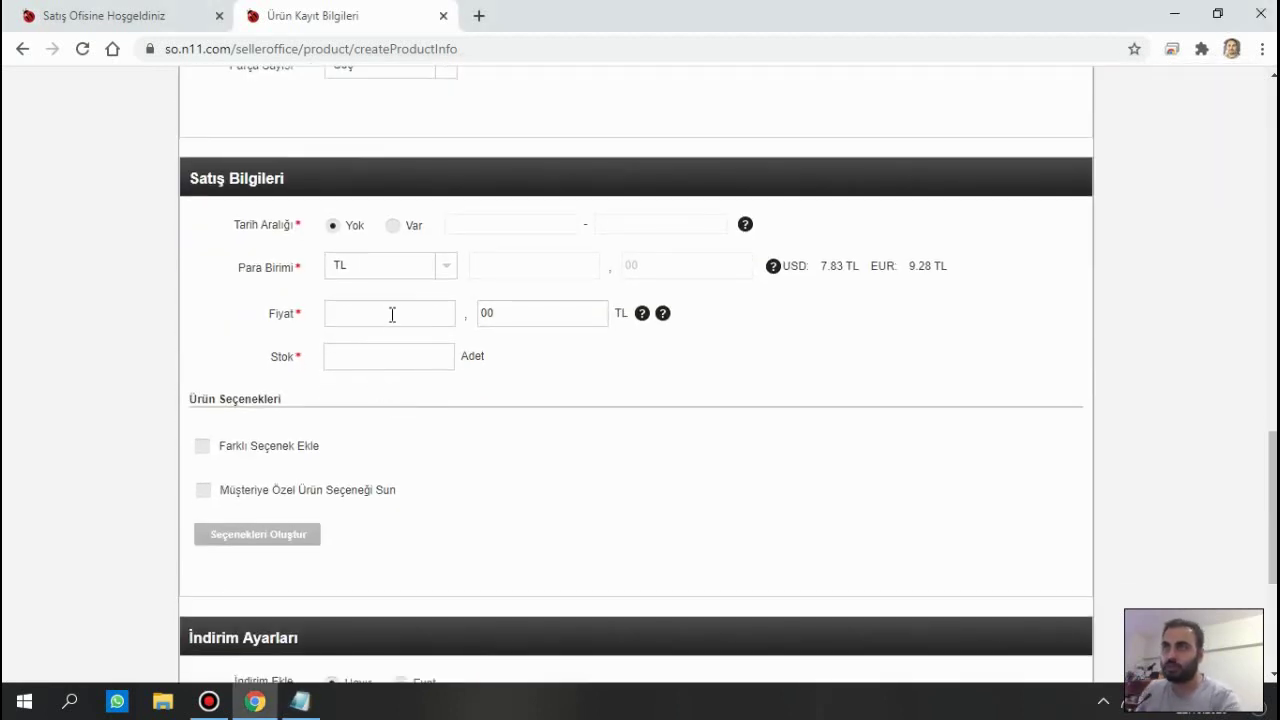
pyautogui.scroll(-1, 405, 335)
pyautogui.scroll(1, 405, 340)
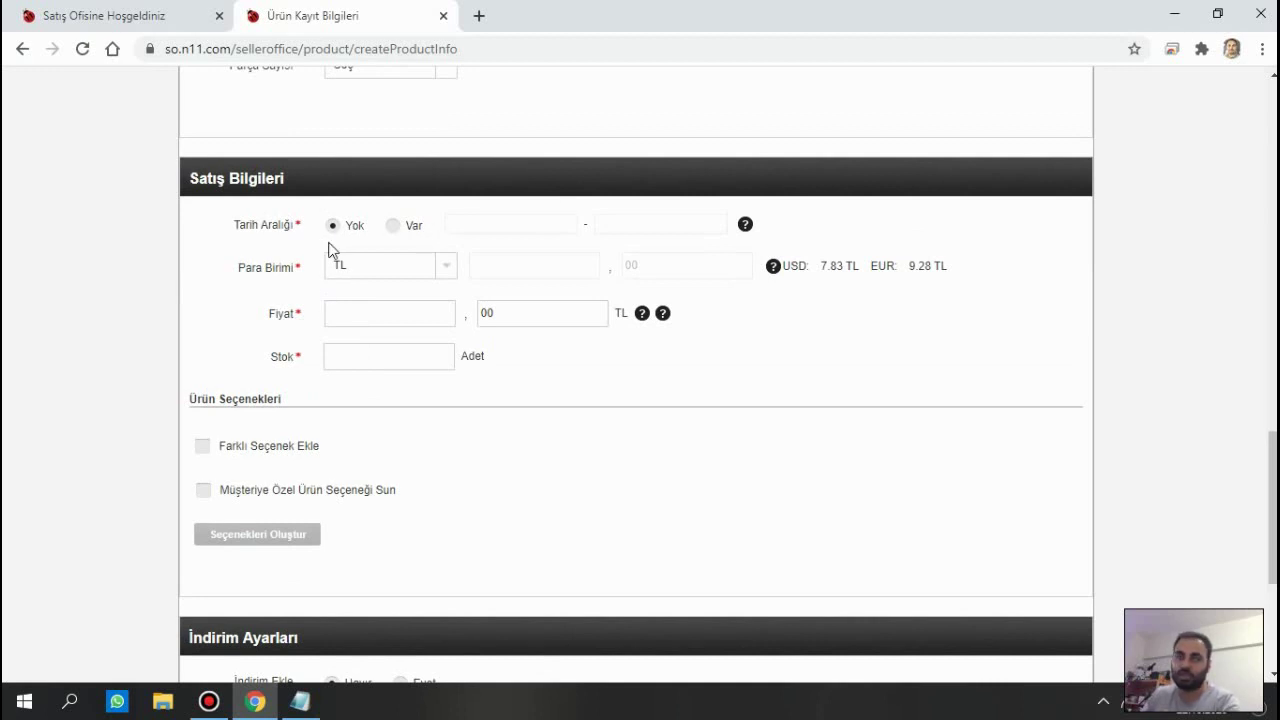
pyautogui.click(301, 229)
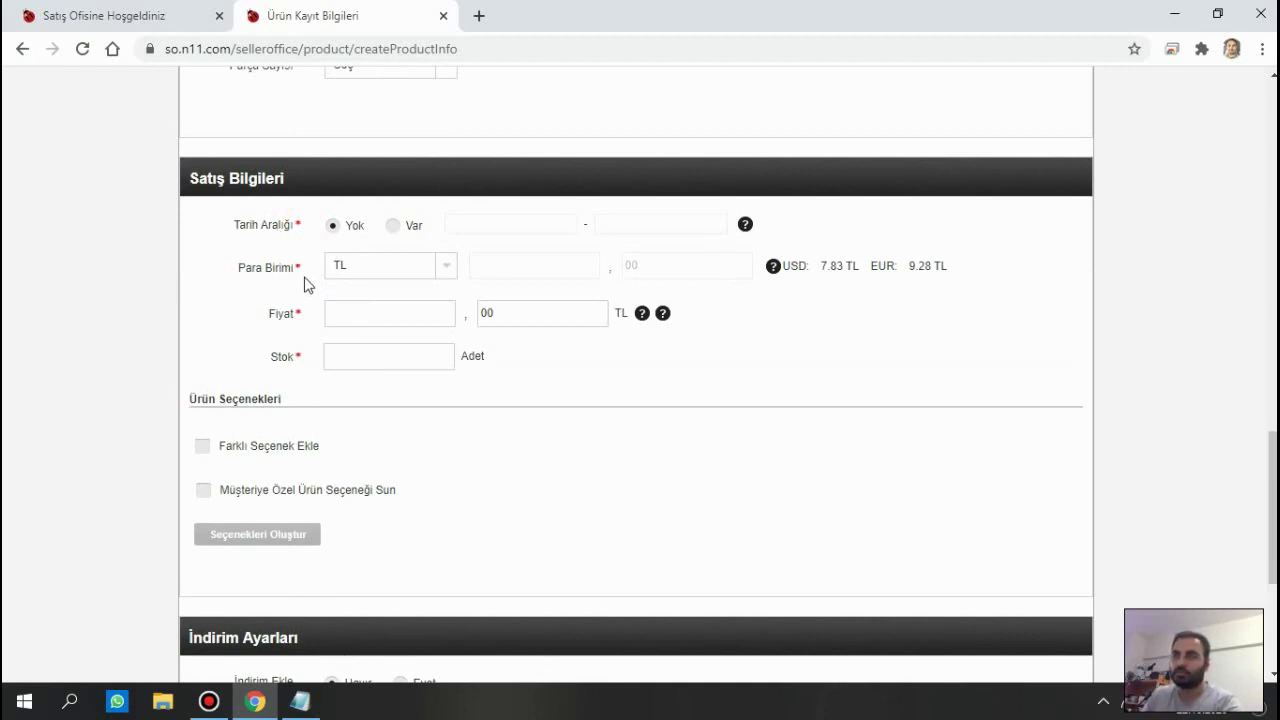
pyautogui.click(302, 270)
pyautogui.click(297, 223)
pyautogui.click(301, 270)
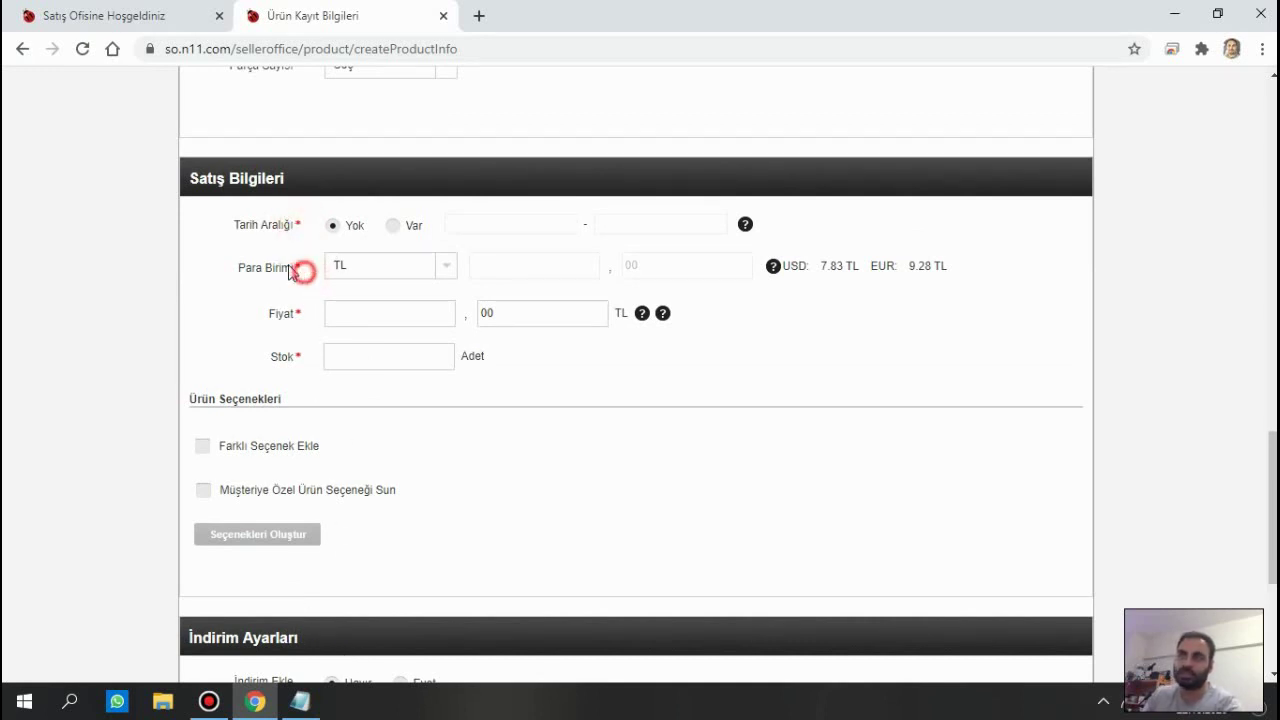
pyautogui.click(304, 273)
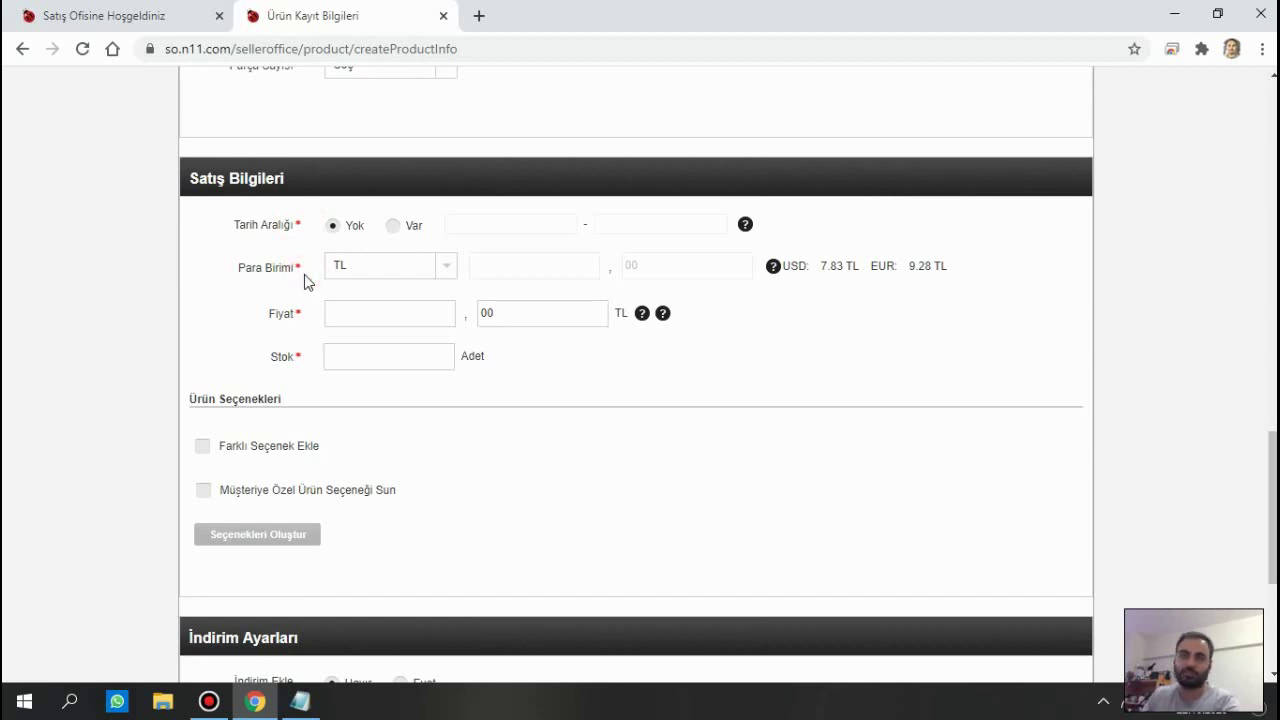
pyautogui.doubleClick(303, 271)
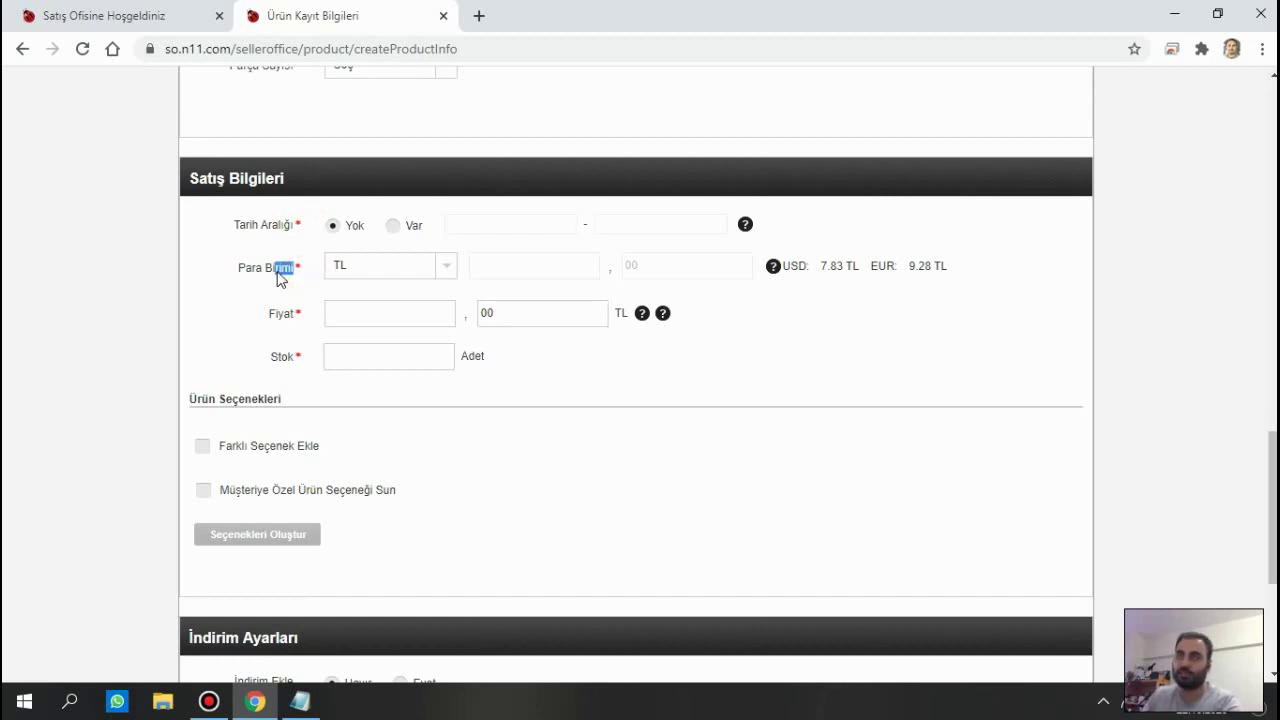
pyautogui.click(307, 317)
# Add <fiyat>10</fiyat> and <stok>3</stok> to the XML after checking the form's Stok field.
pyautogui.click(313, 703)
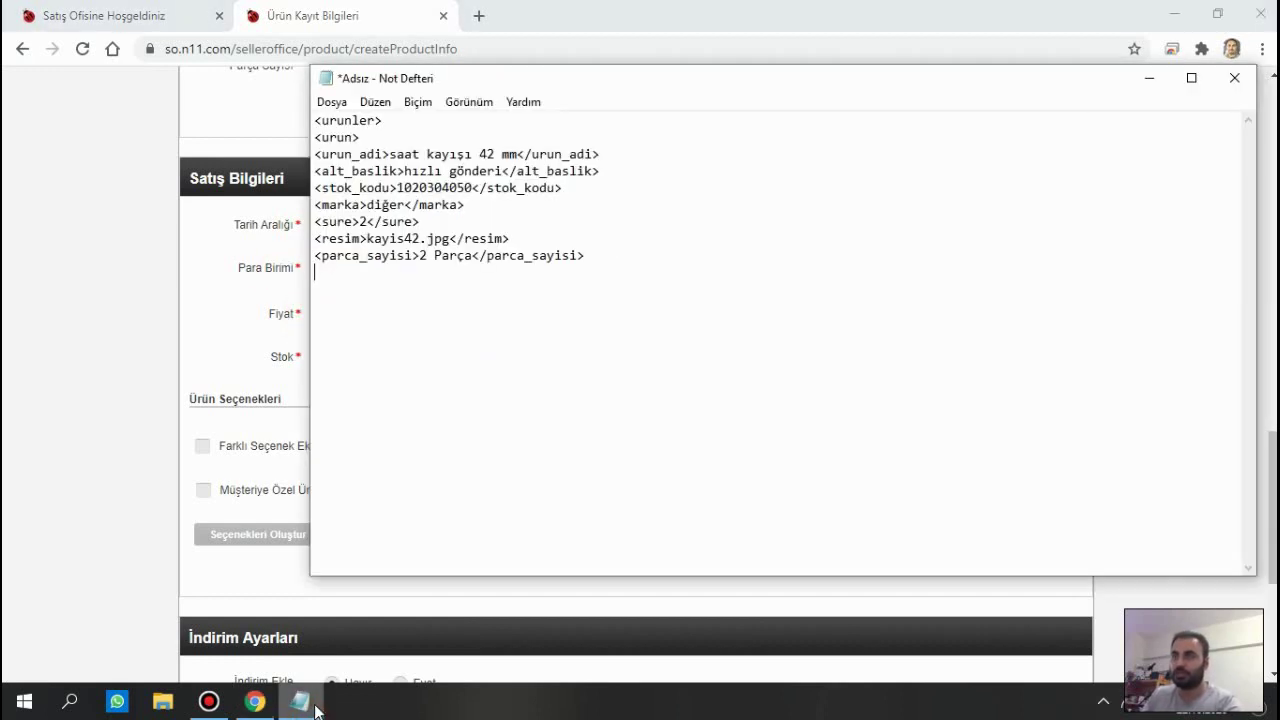
pyautogui.write('<')
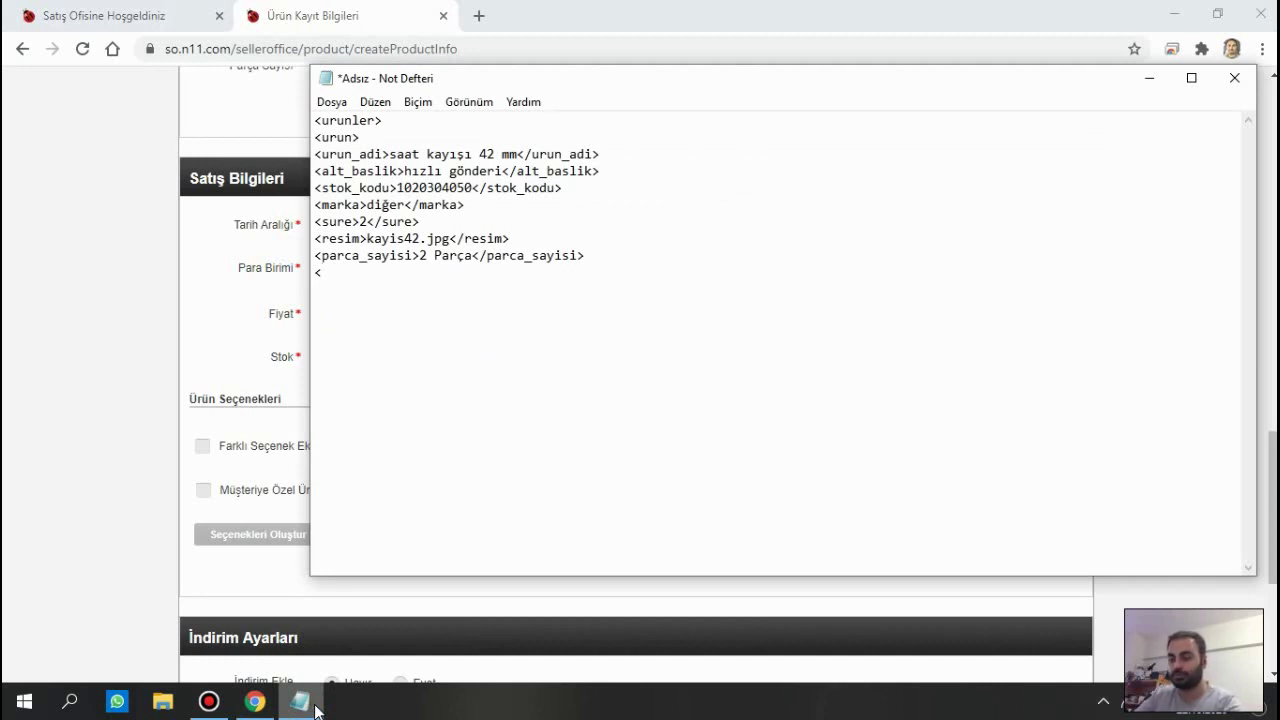
pyautogui.write('fiyat>1')
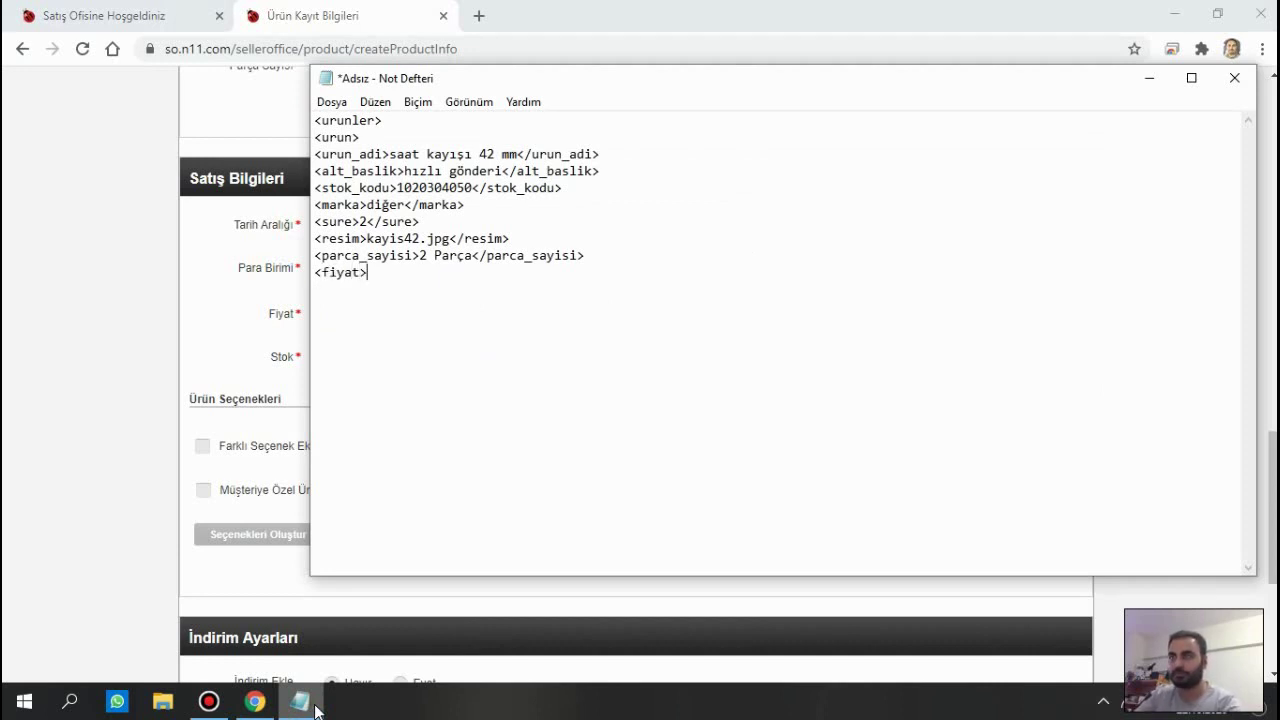
pyautogui.write('0')
pyautogui.write('</')
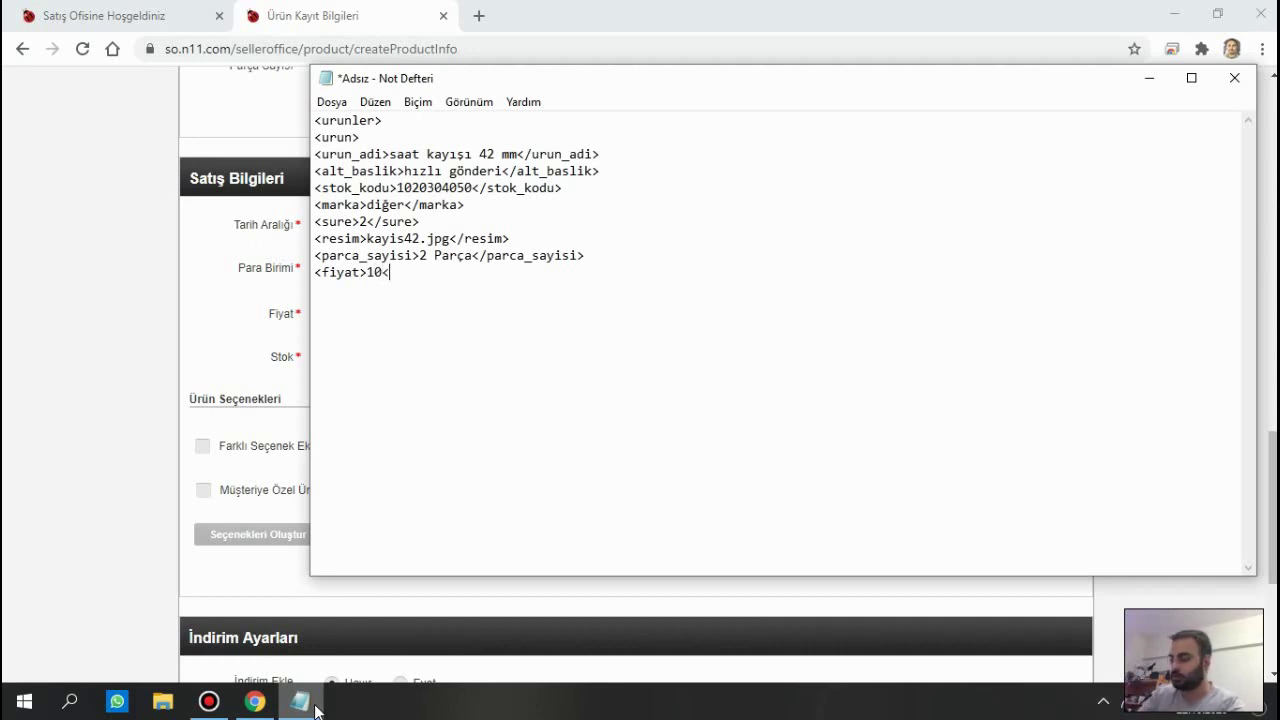
pyautogui.write('fiyat')
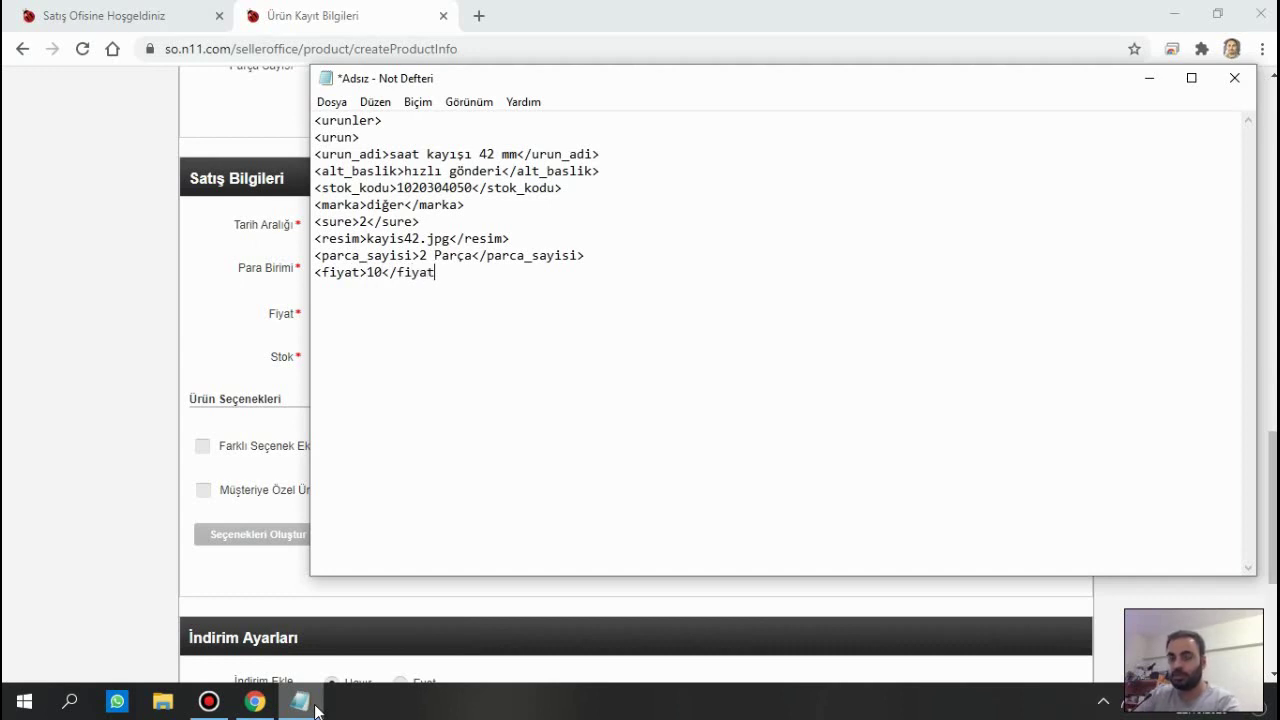
pyautogui.write('>')
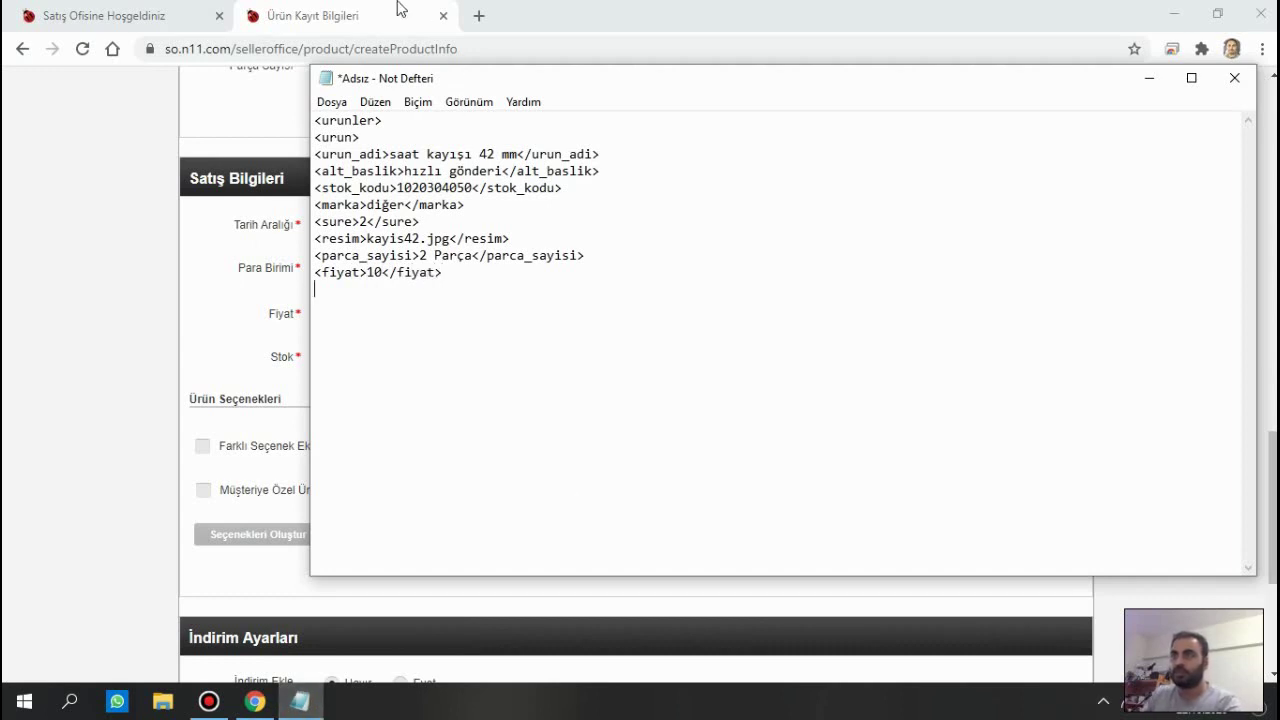
pyautogui.click(237, 302)
pyautogui.doubleClick(288, 357)
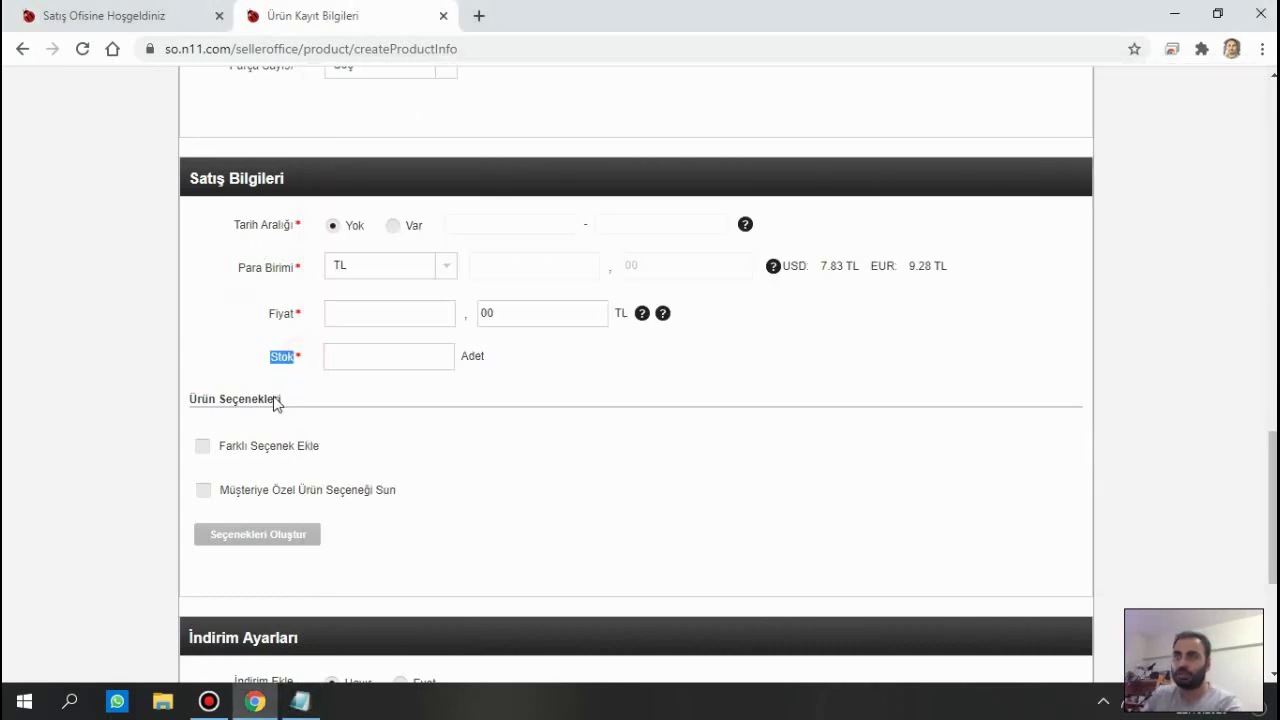
pyautogui.click(301, 704)
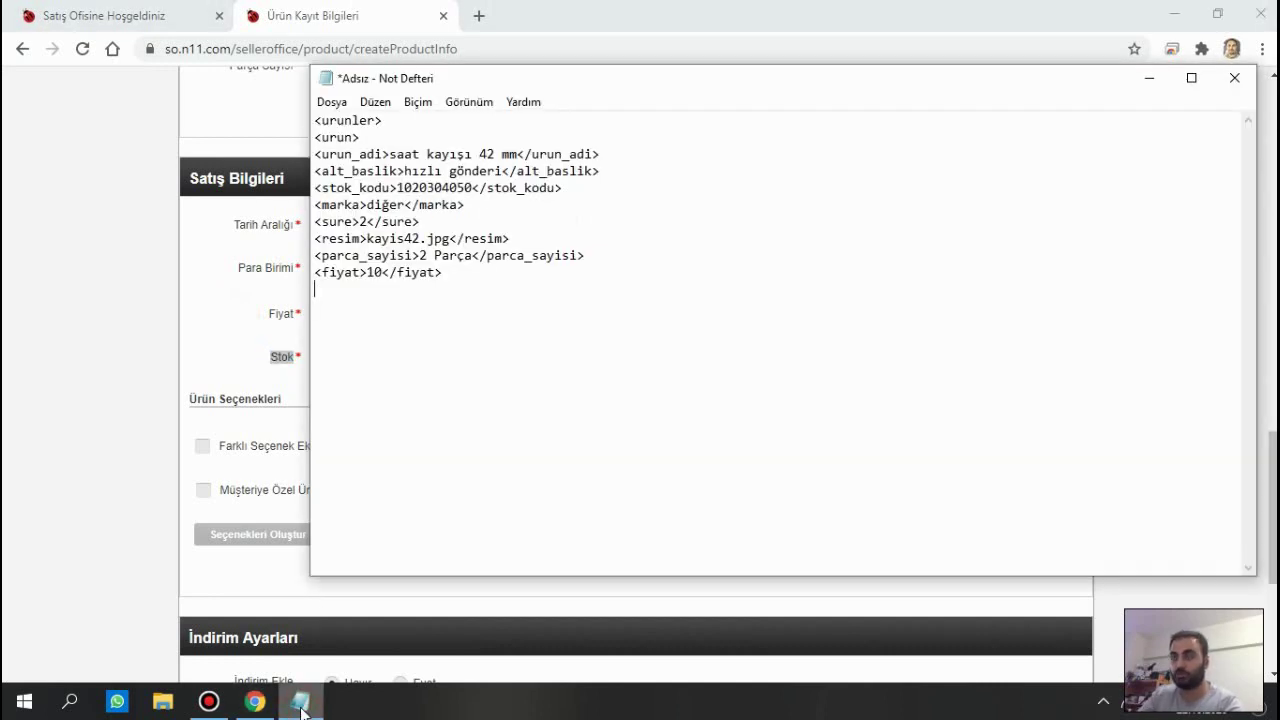
pyautogui.write('<stok')
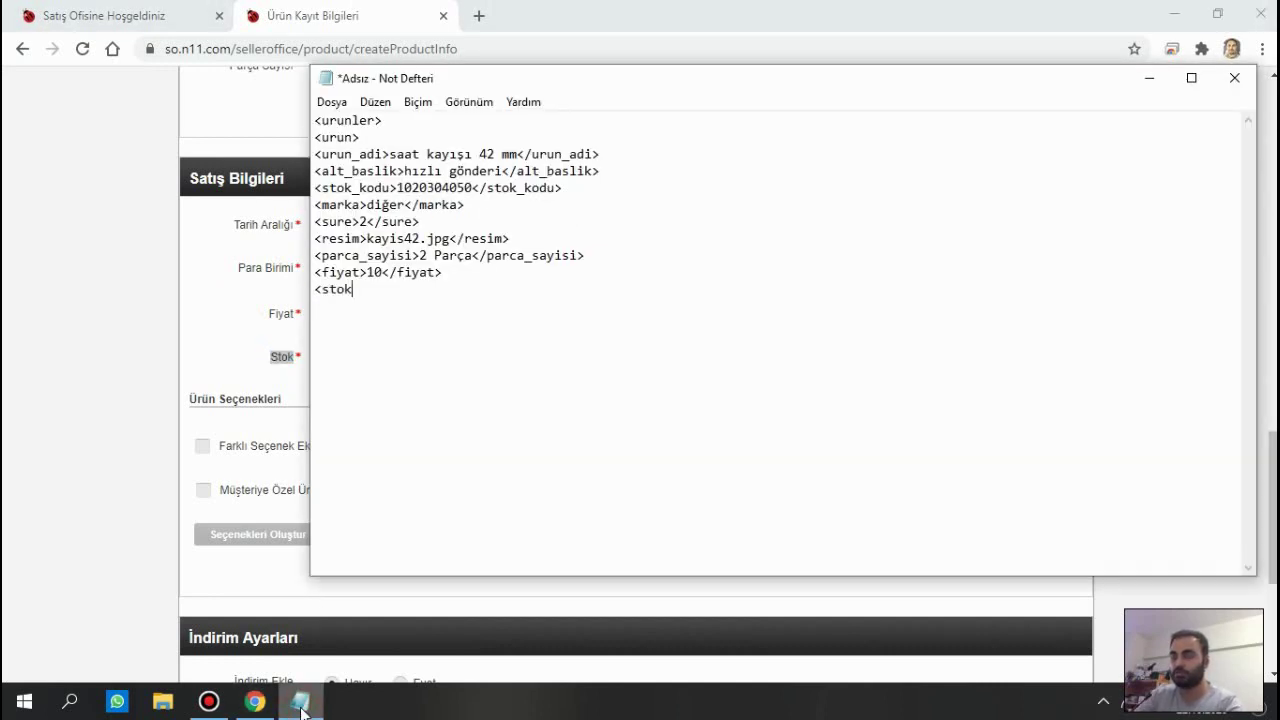
pyautogui.write('>3<')
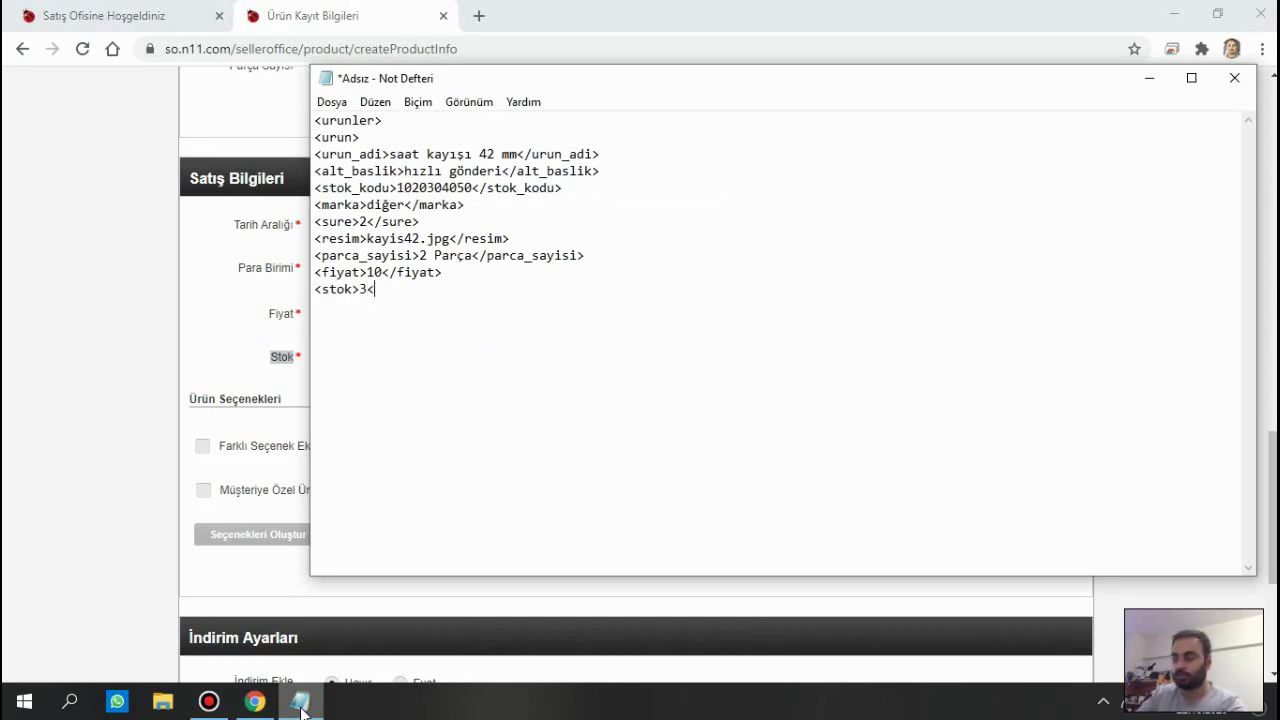
pyautogui.write('/stok>')
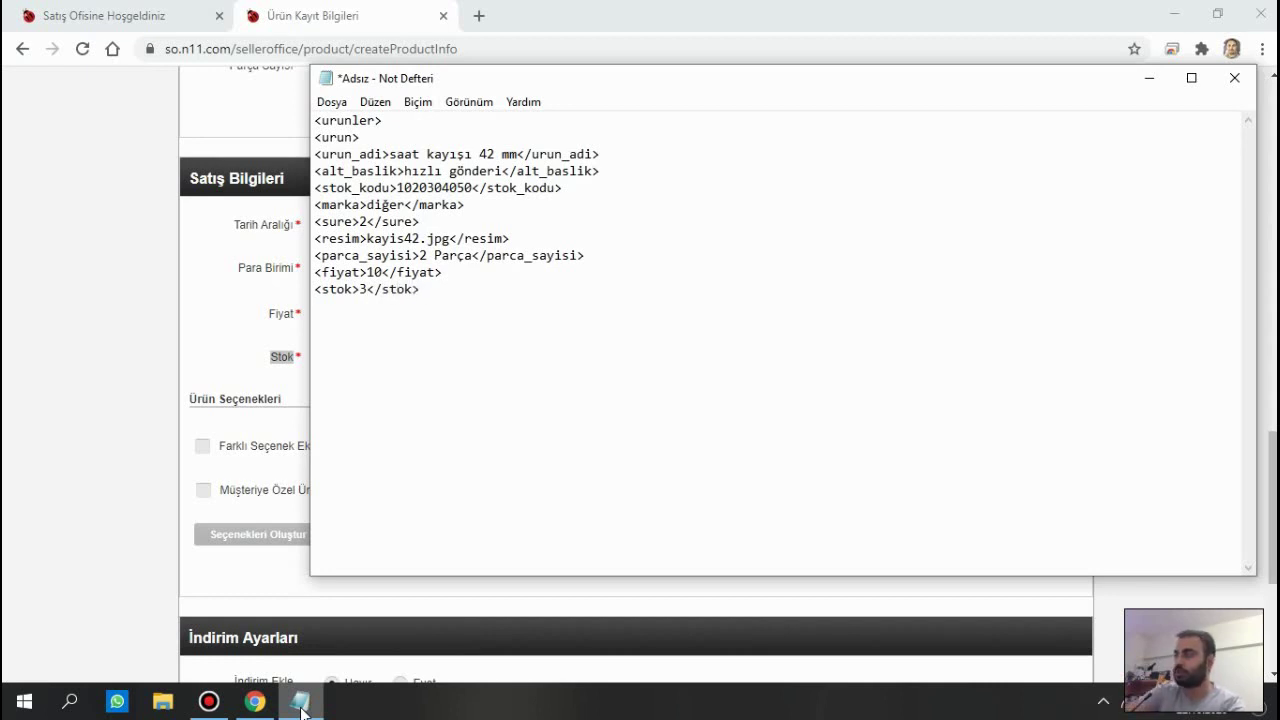
# Scroll through the product form, switch to the Satış Ofisine Hoşgeldiniz tab, and minimize Chrome.
pyautogui.click(49, 366)
pyautogui.scroll(-2, 306, 409)
pyautogui.scroll(-2, 757, 406)
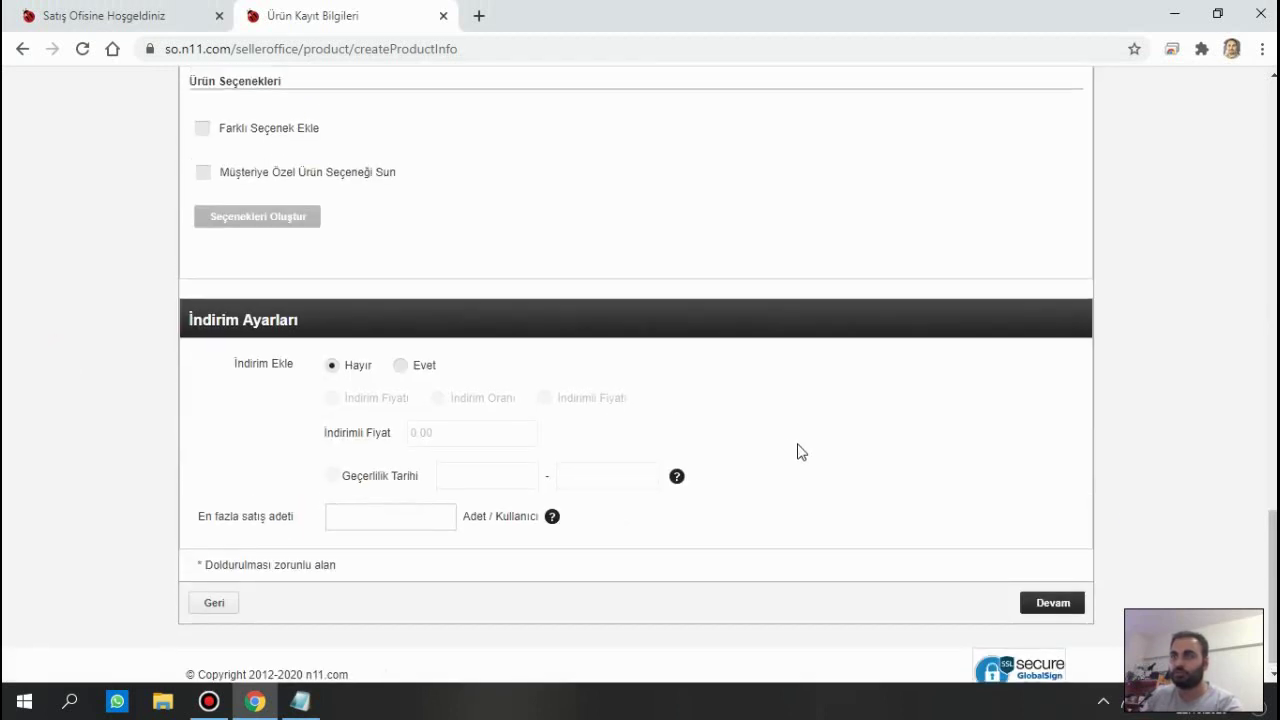
pyautogui.scroll(3, 723, 494)
pyautogui.scroll(3, 577, 449)
pyautogui.scroll(-4, 635, 458)
pyautogui.scroll(-2, 346, 494)
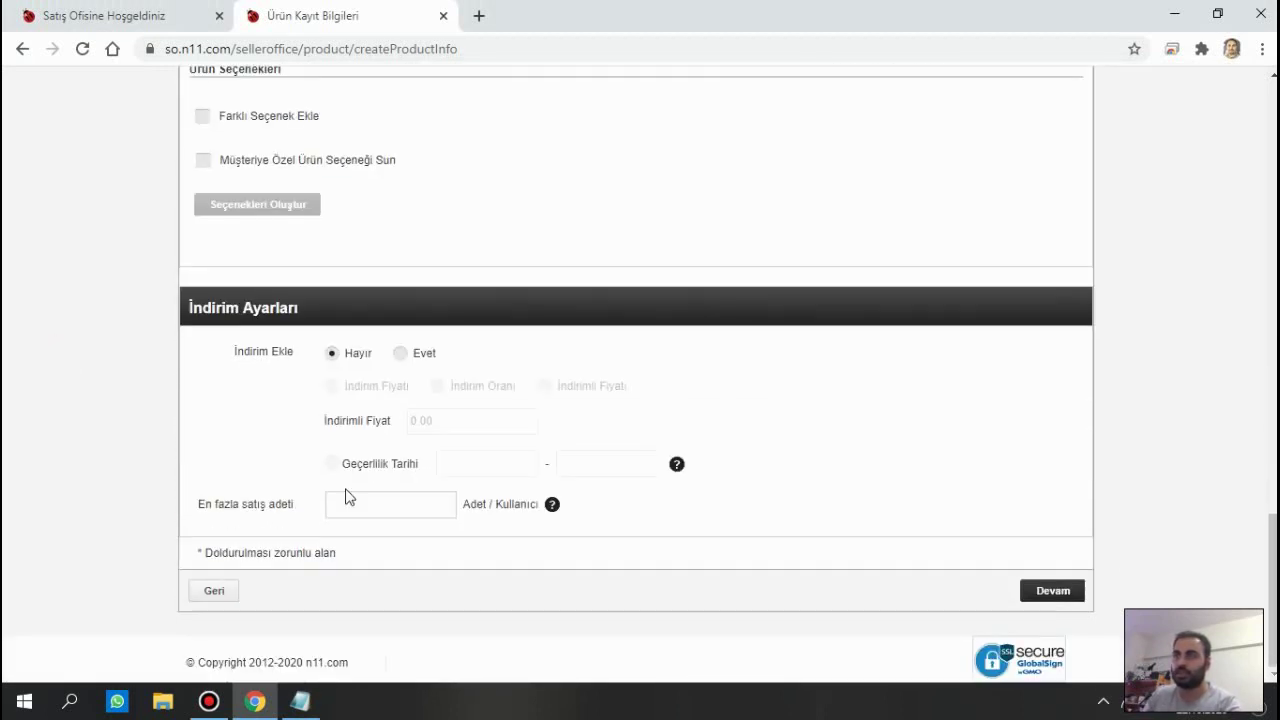
pyautogui.scroll(5, 389, 494)
pyautogui.scroll(-3, 660, 534)
pyautogui.scroll(-1, 928, 637)
pyautogui.scroll(-1, 452, 408)
pyautogui.scroll(3, 794, 531)
pyautogui.scroll(3, 480, 443)
pyautogui.scroll(5, 1027, 524)
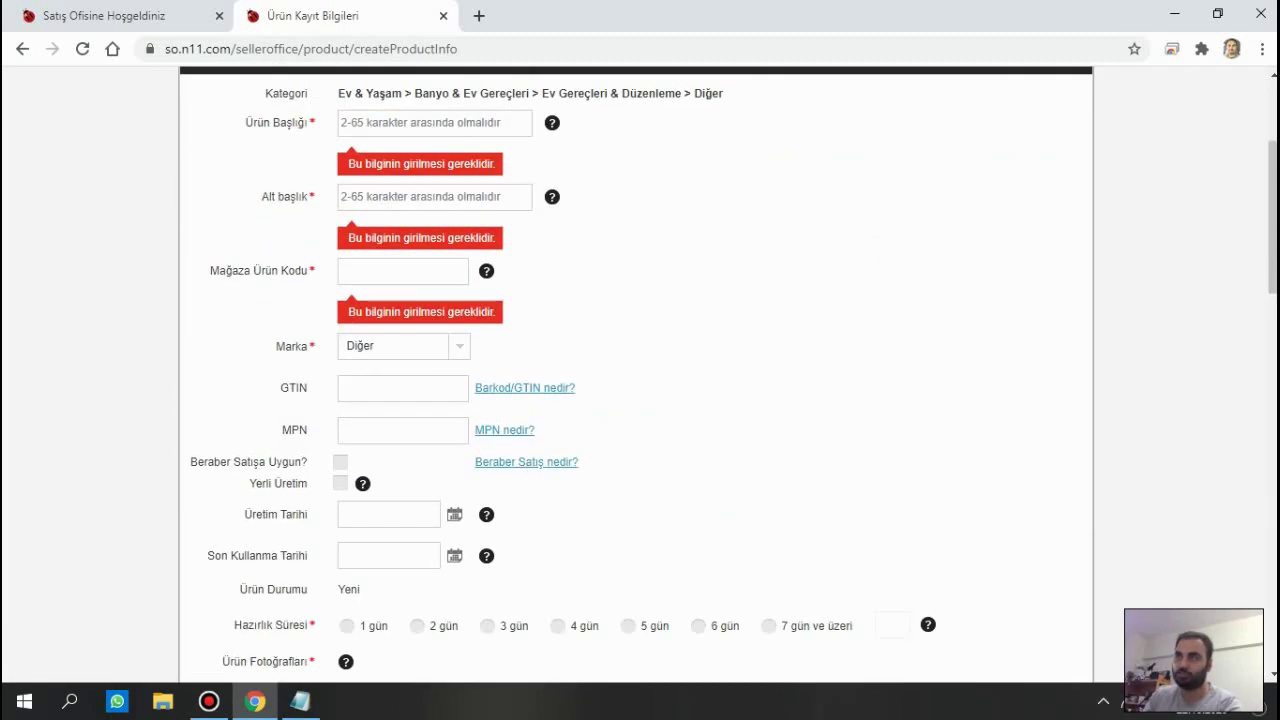
pyautogui.click(96, 8)
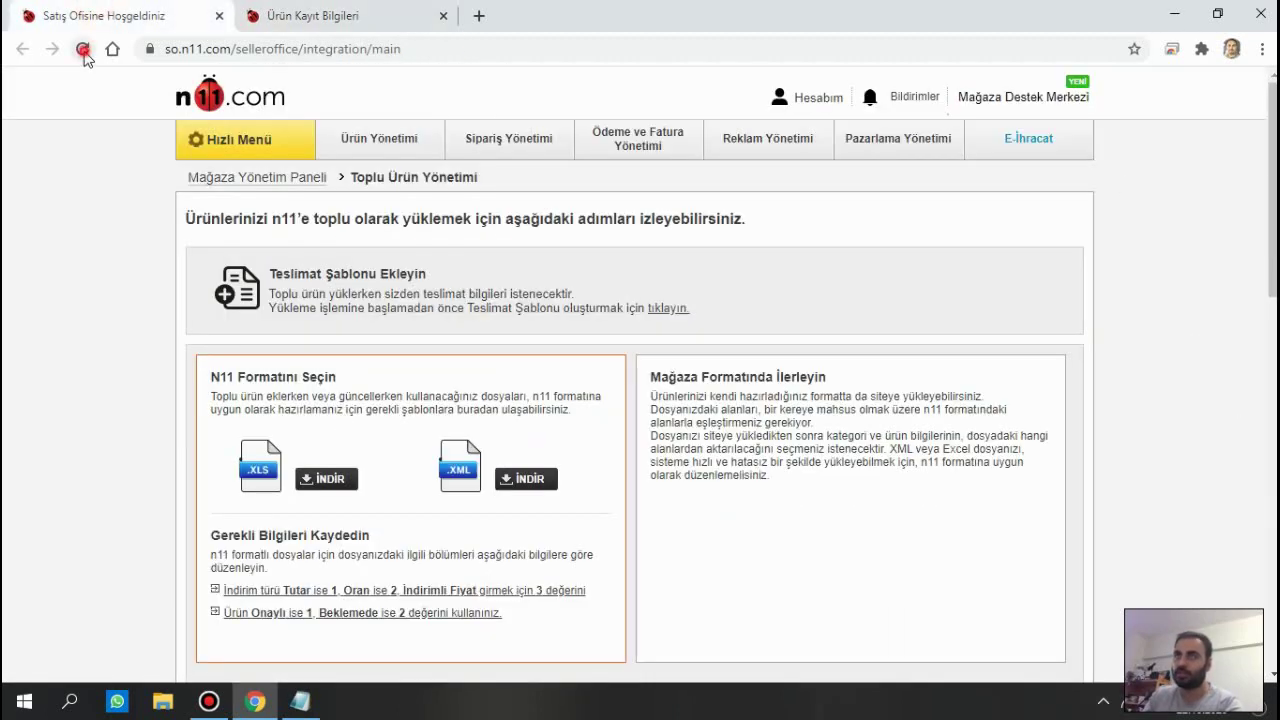
pyautogui.click(1163, 15)
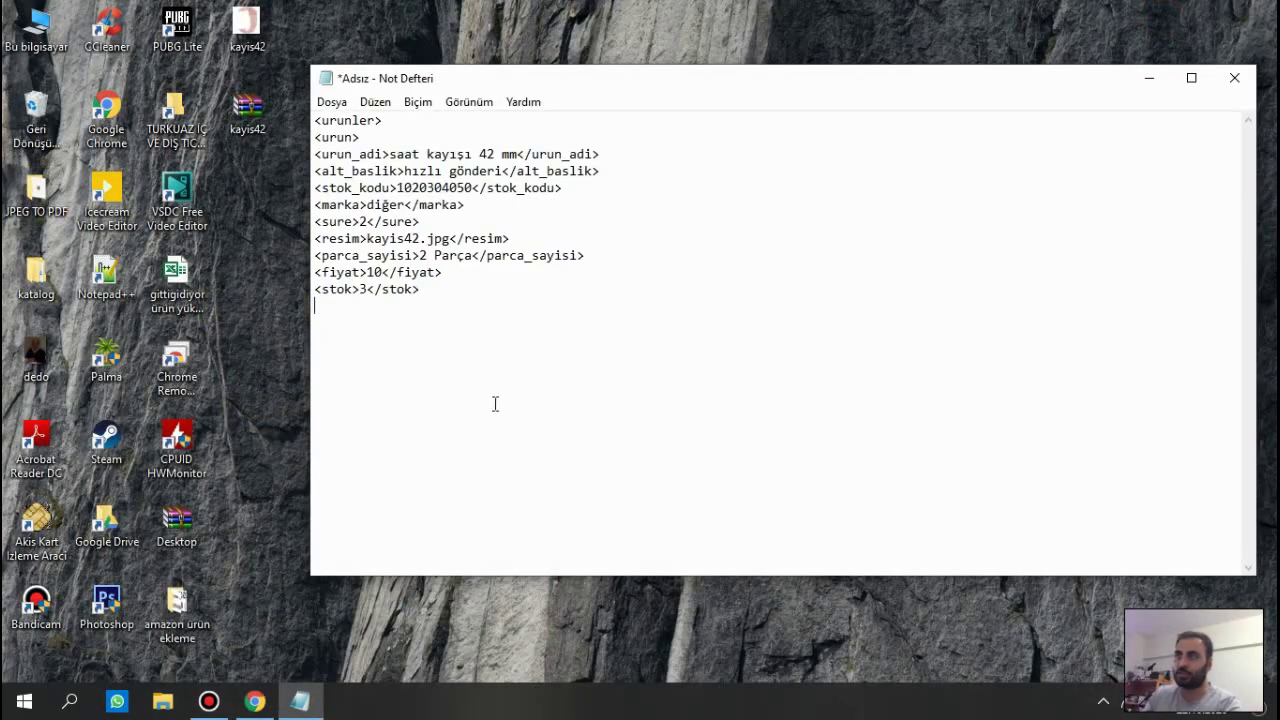
# Type the description line <aciklama>silikon kayış 42 mm</aciklama>, fixing the opening bracket typo.
pyautogui.write('acikla')
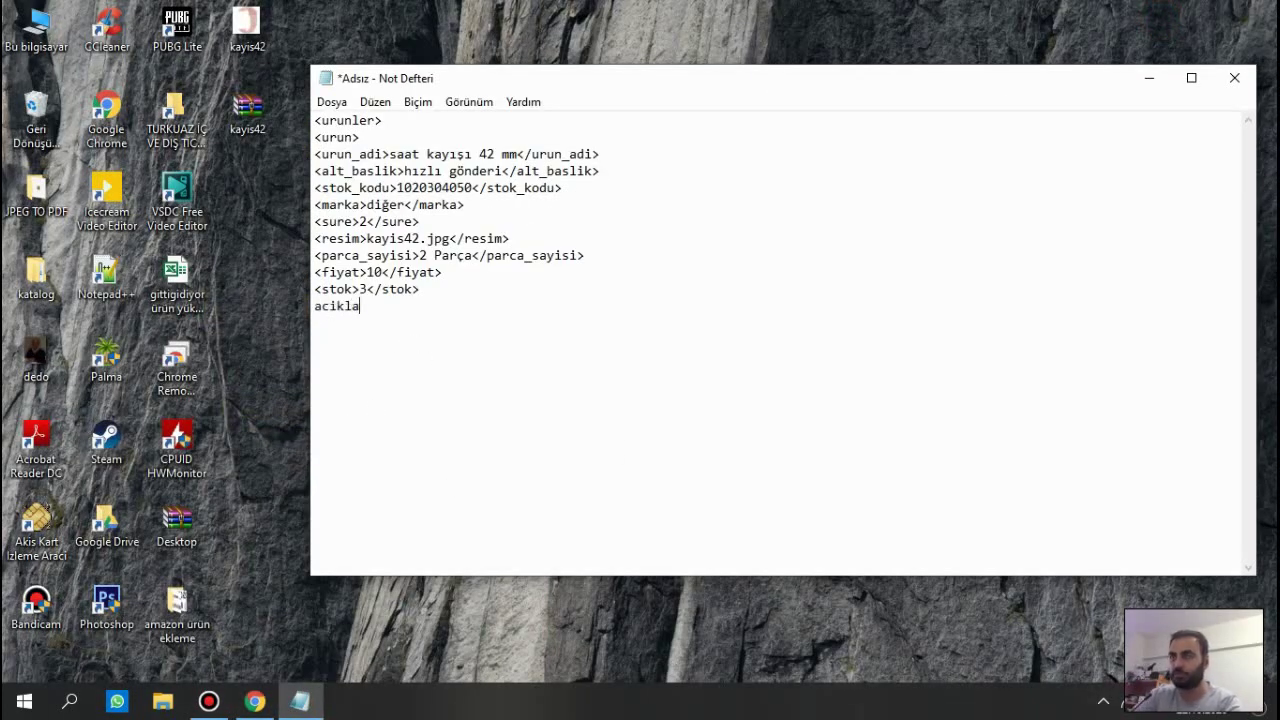
pyautogui.write('ma')
pyautogui.click(420, 289)
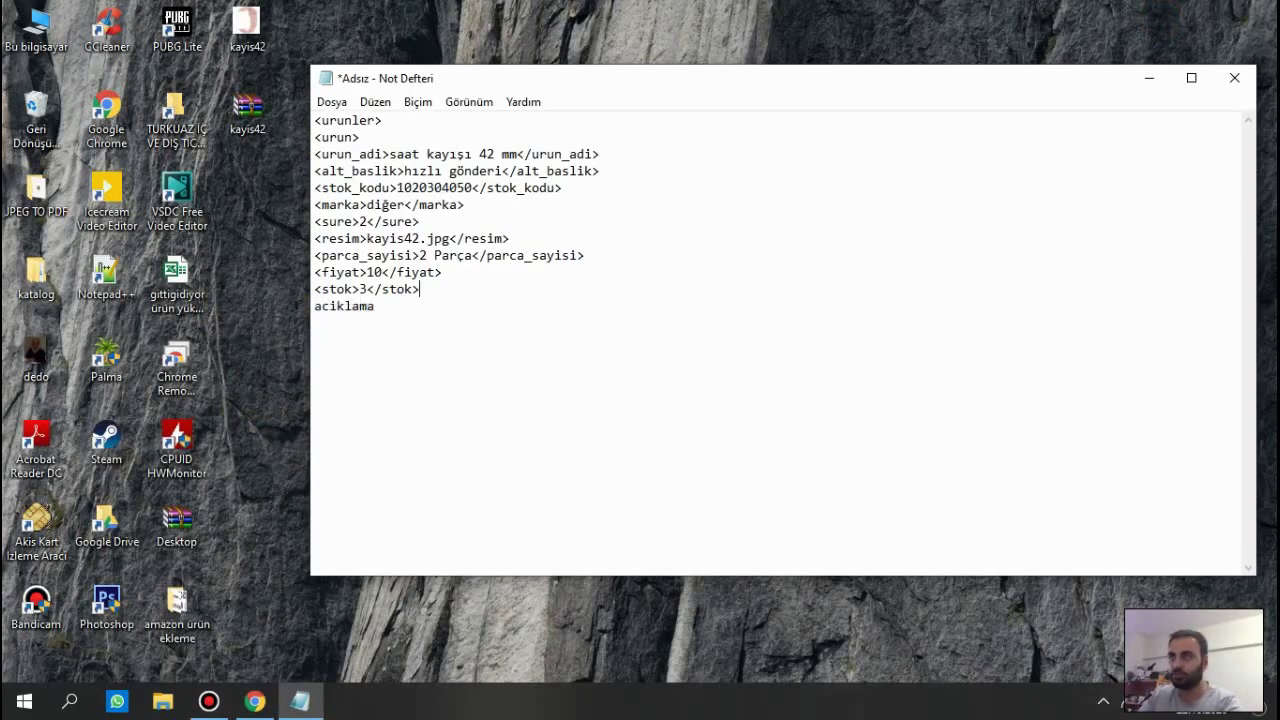
pyautogui.write('>')
pyautogui.press('BackSpace')
pyautogui.write('<')
pyautogui.click(354, 306)
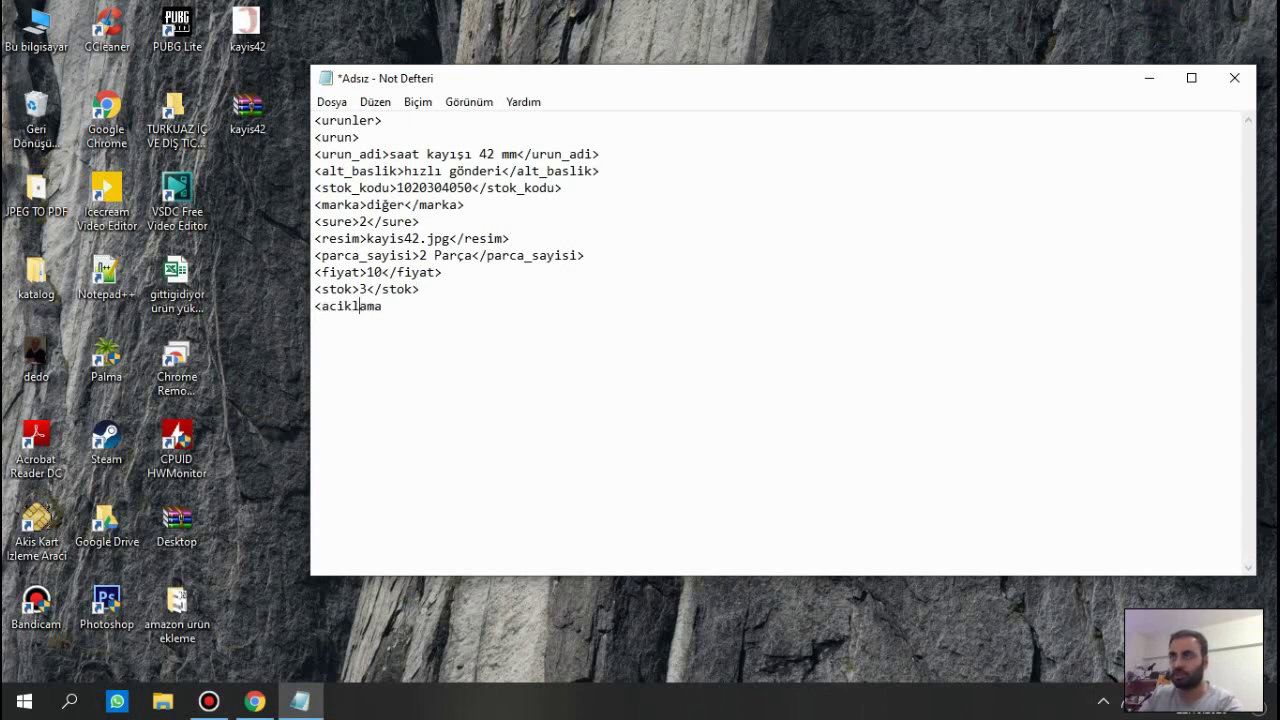
pyautogui.write('>')
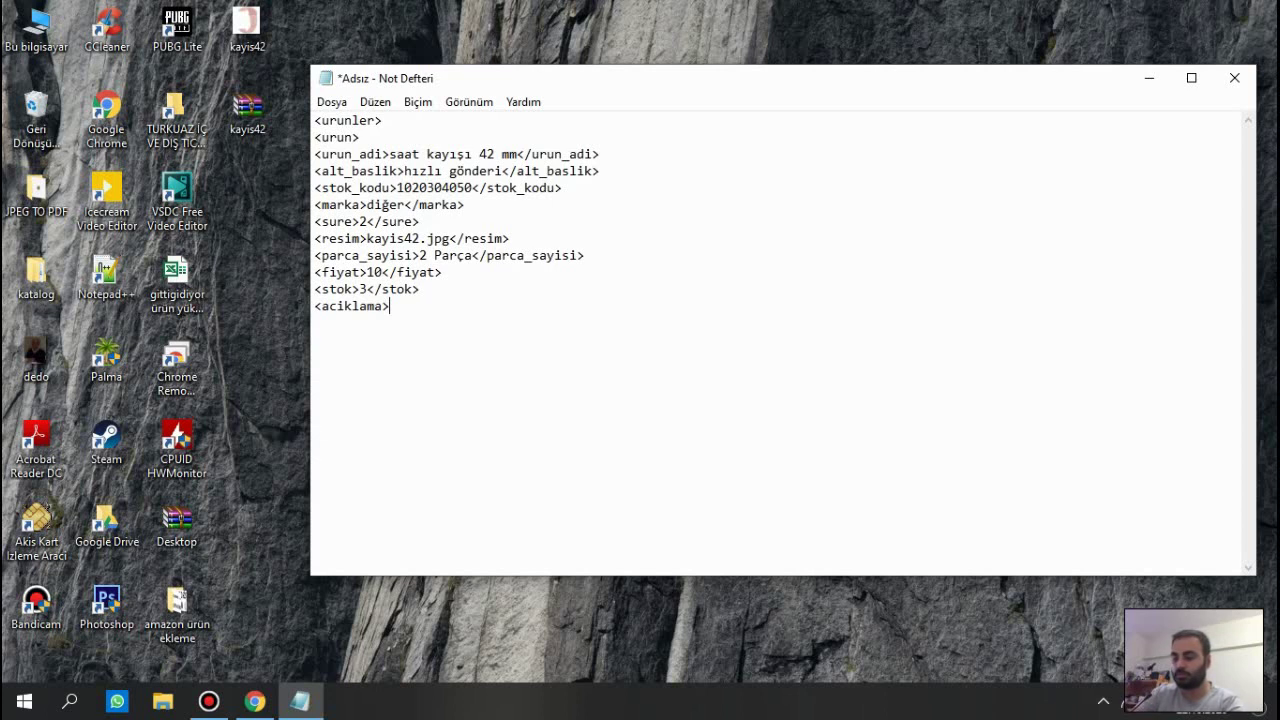
pyautogui.write('silikon')
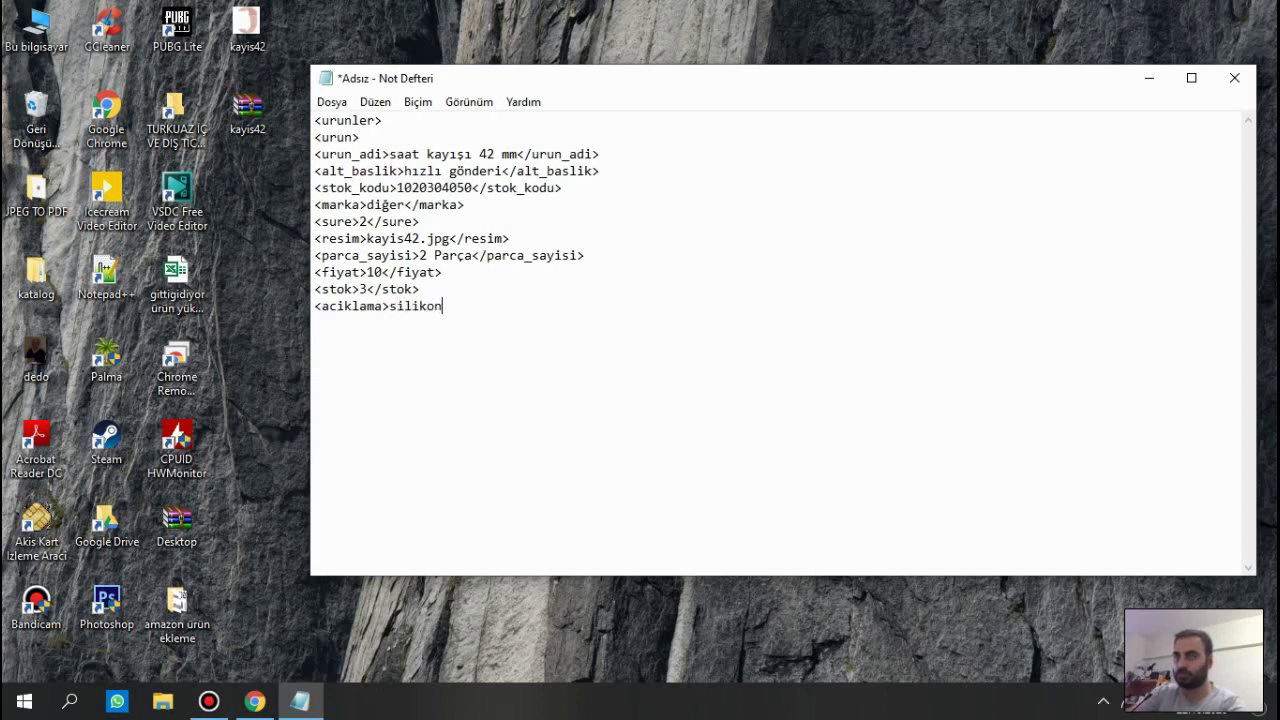
pyautogui.write(' kay')
pyautogui.write('ıs')
pyautogui.write('42 ')
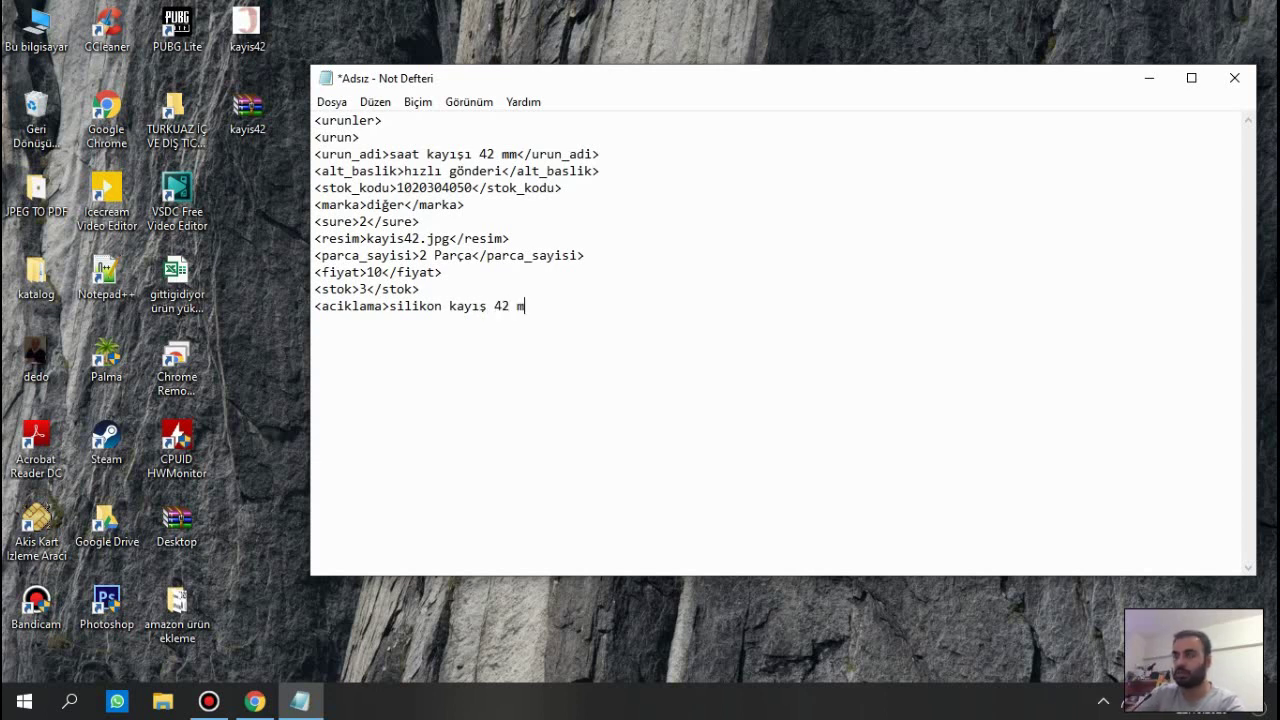
pyautogui.write('m')
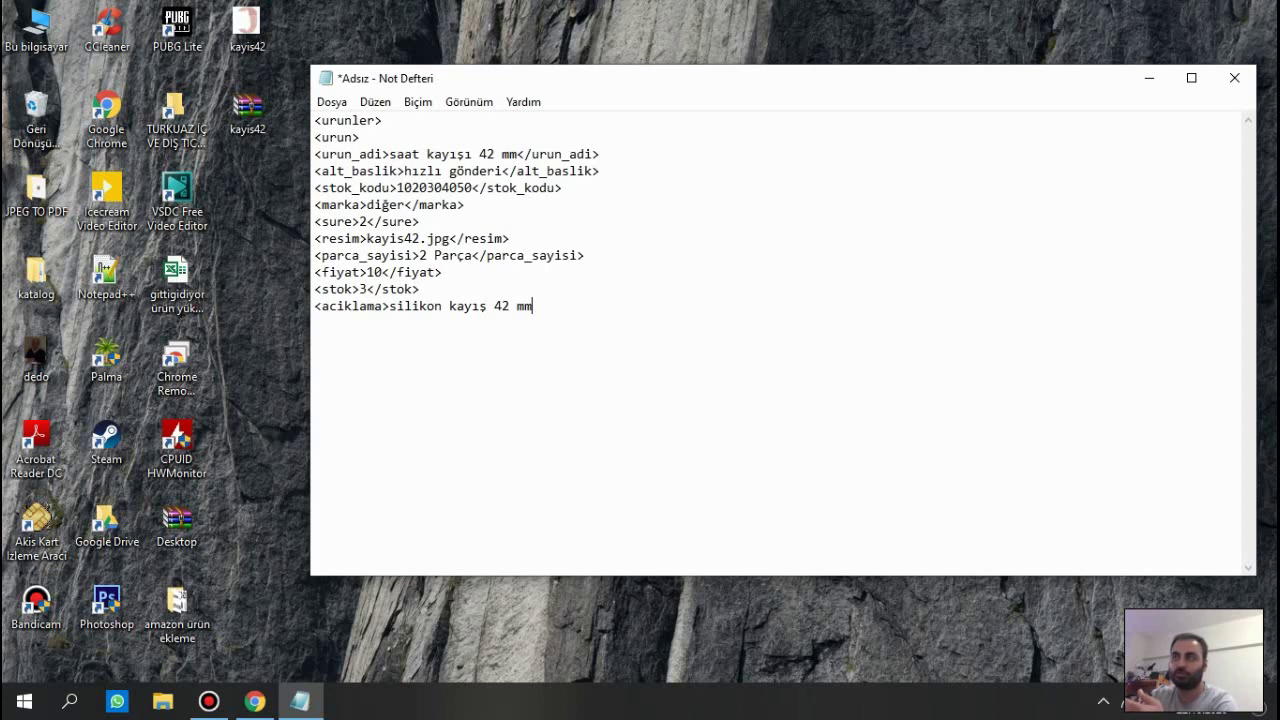
pyautogui.write('<a')
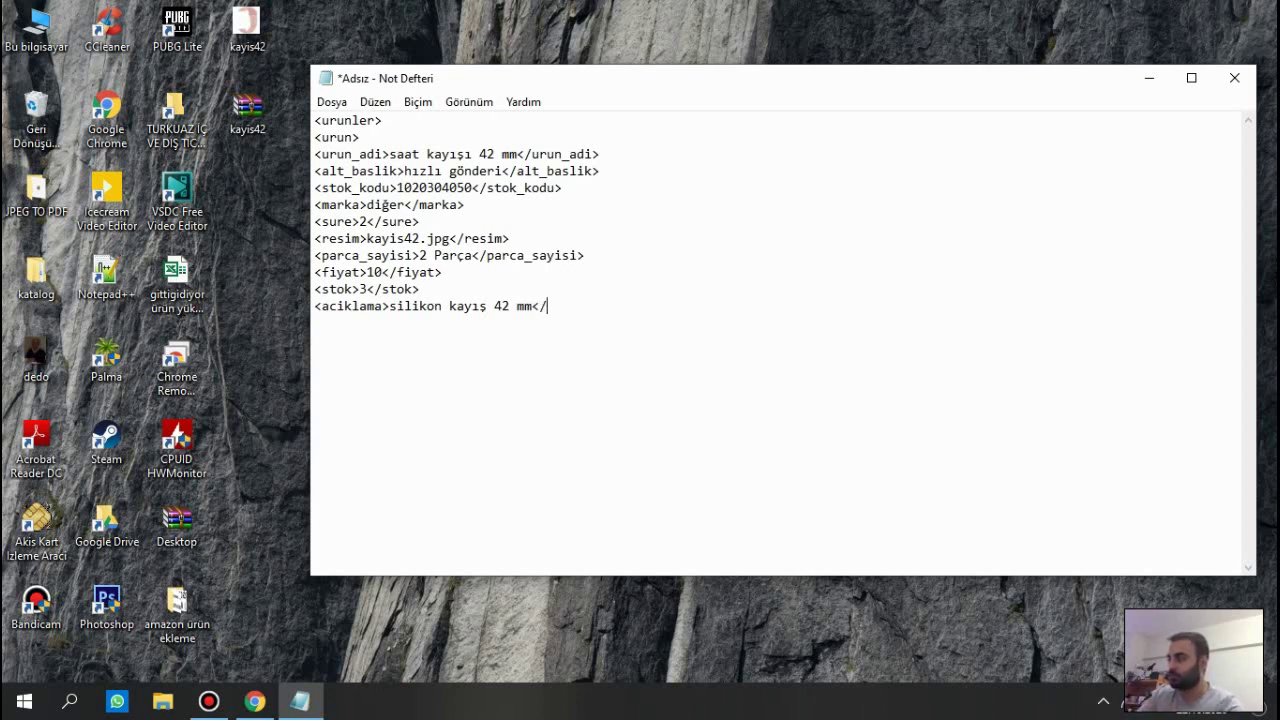
pyautogui.write('cikla')
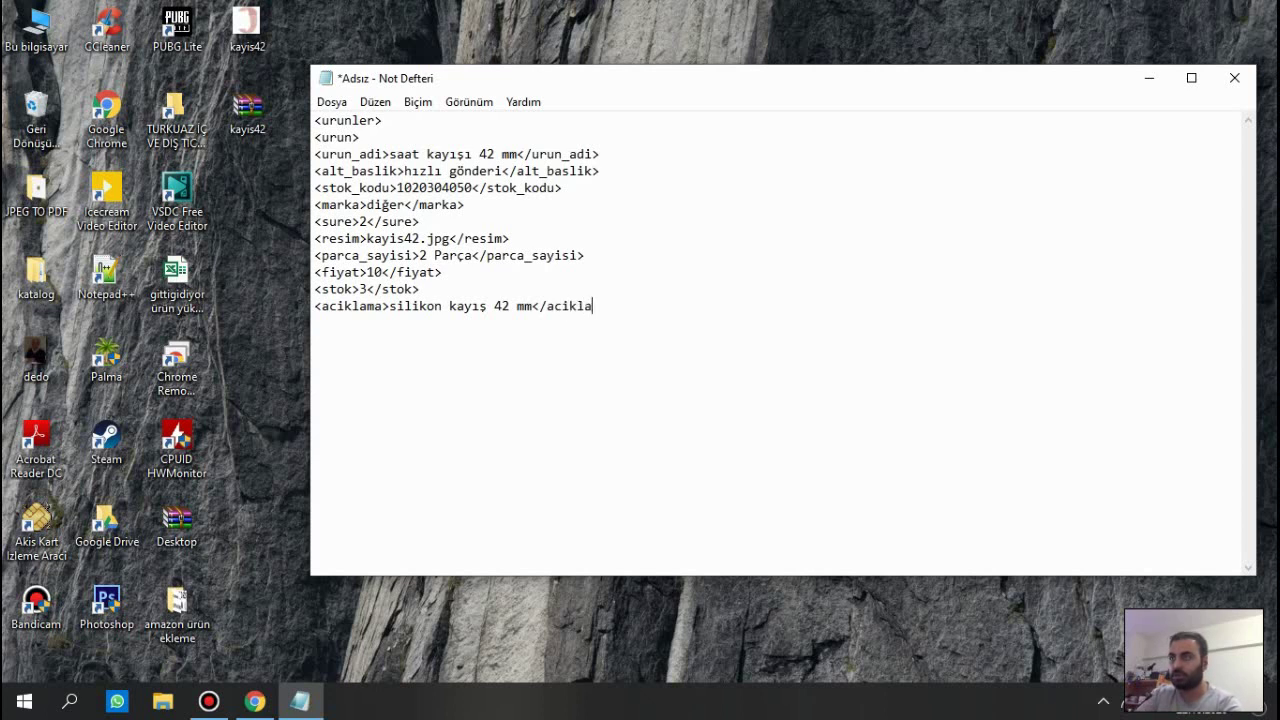
pyautogui.write('ma>')
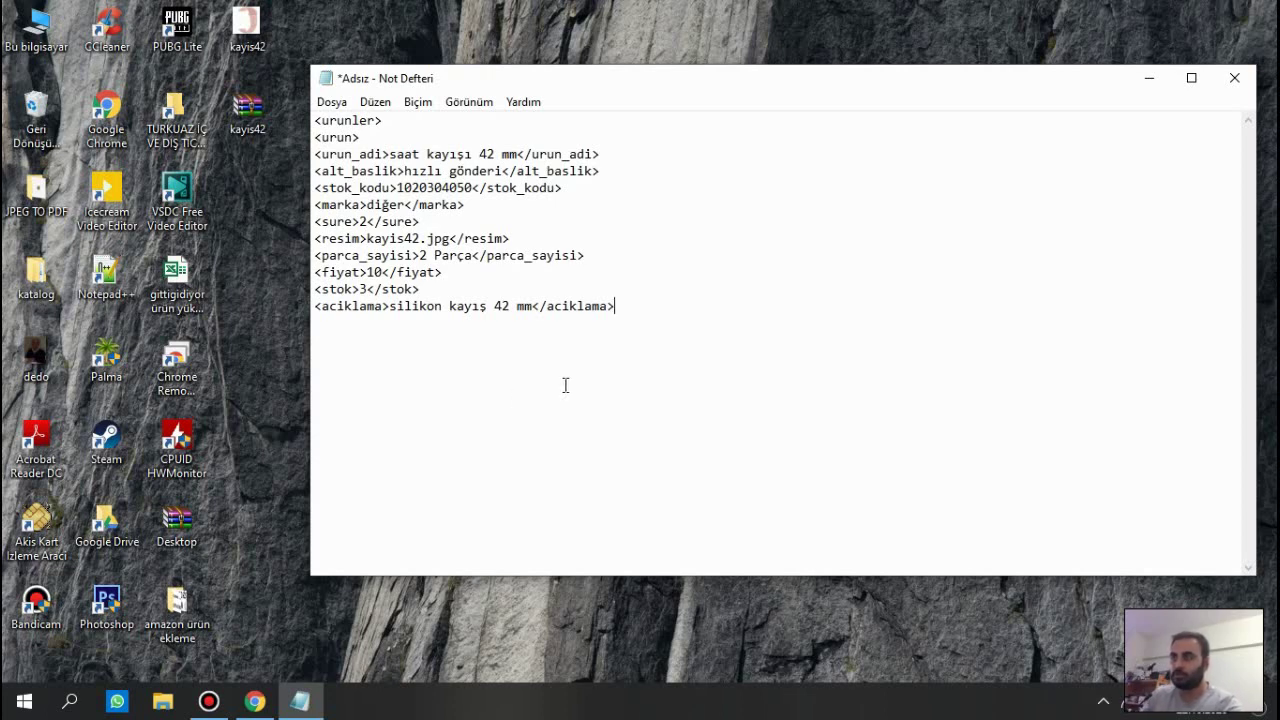
# Return to the Notepad draft and place the caret on the empty line below aciklama.
pyautogui.click(219, 709)
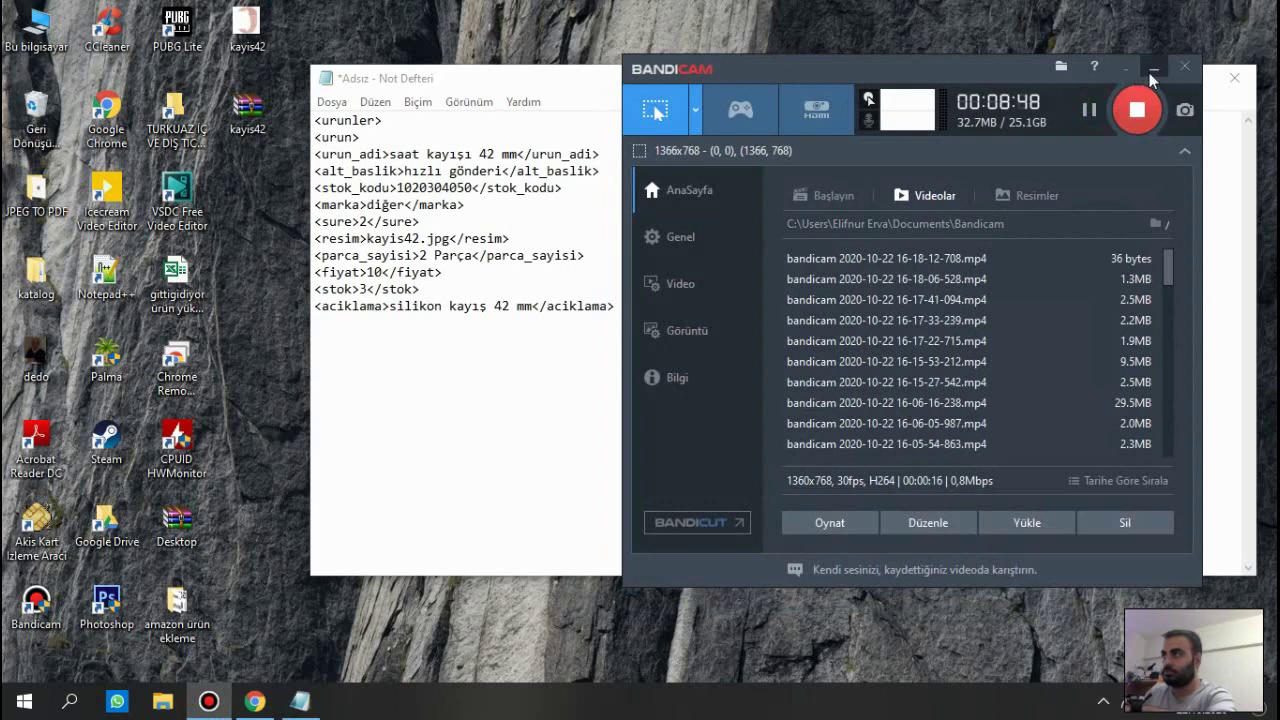
pyautogui.click(1150, 70)
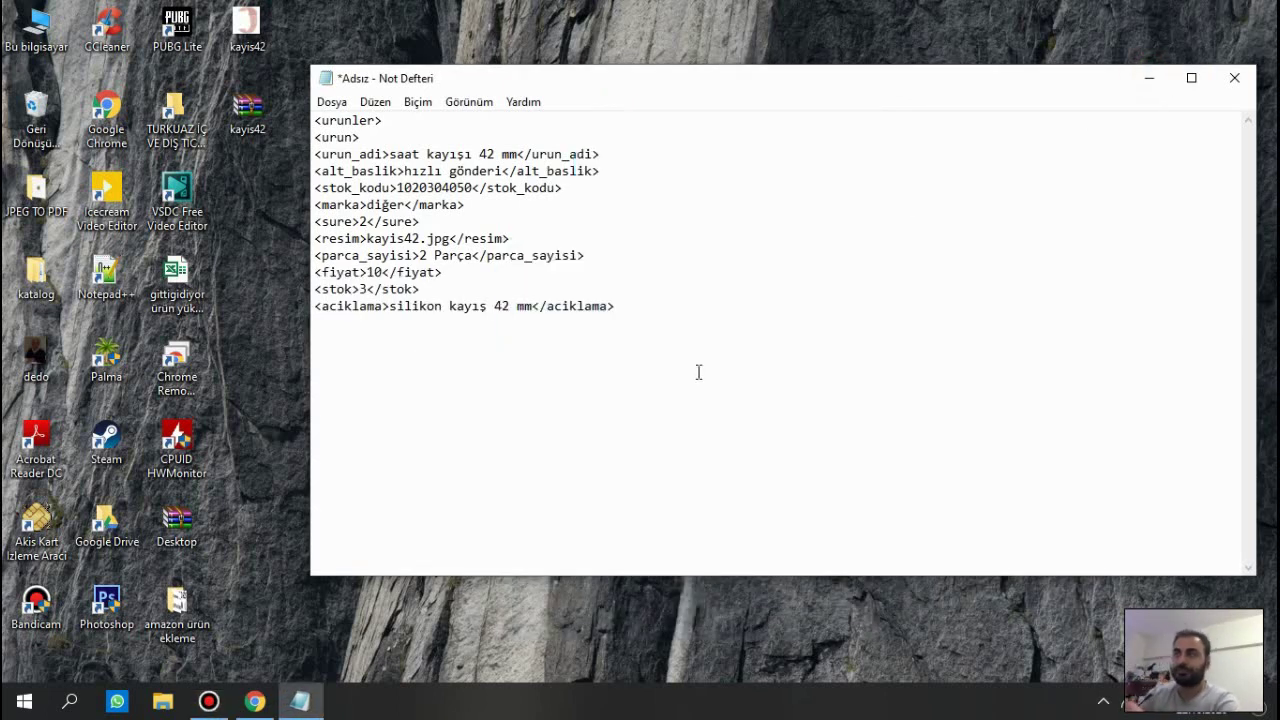
pyautogui.click(647, 315)
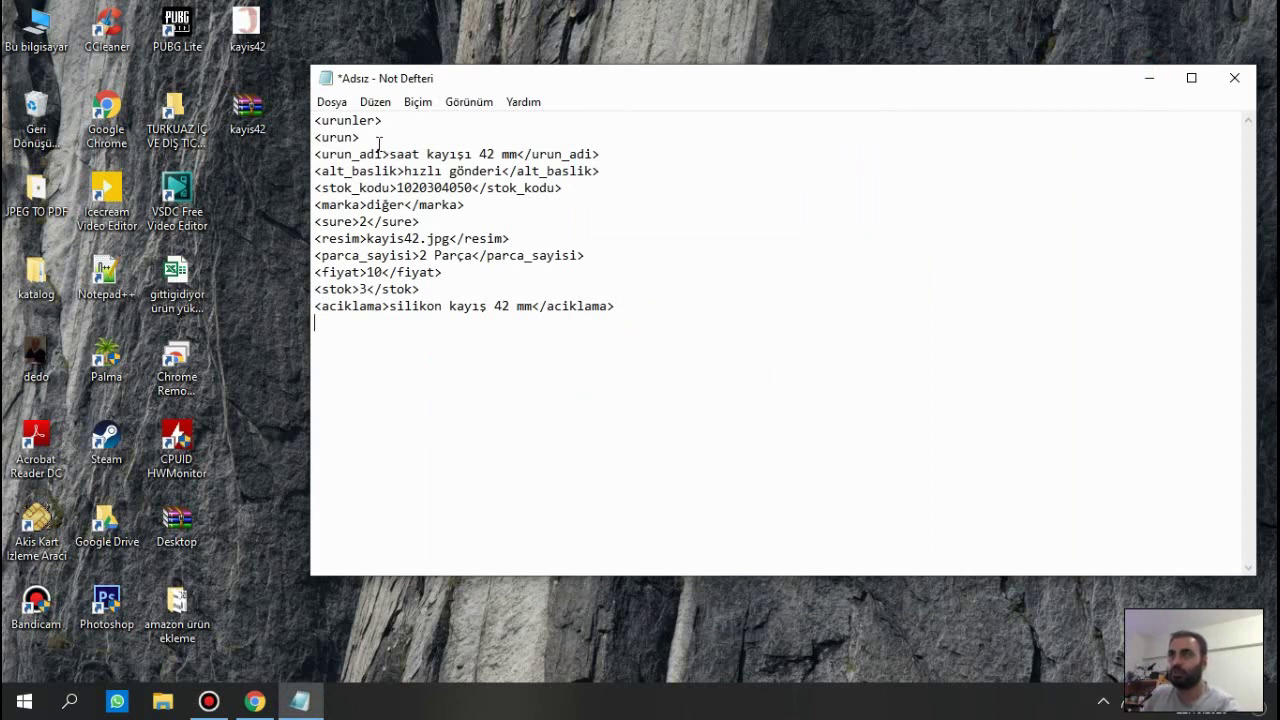
pyautogui.moveTo(362, 138); pyautogui.dragTo(315, 142)
pyautogui.hotkey('ctrl', 'c')
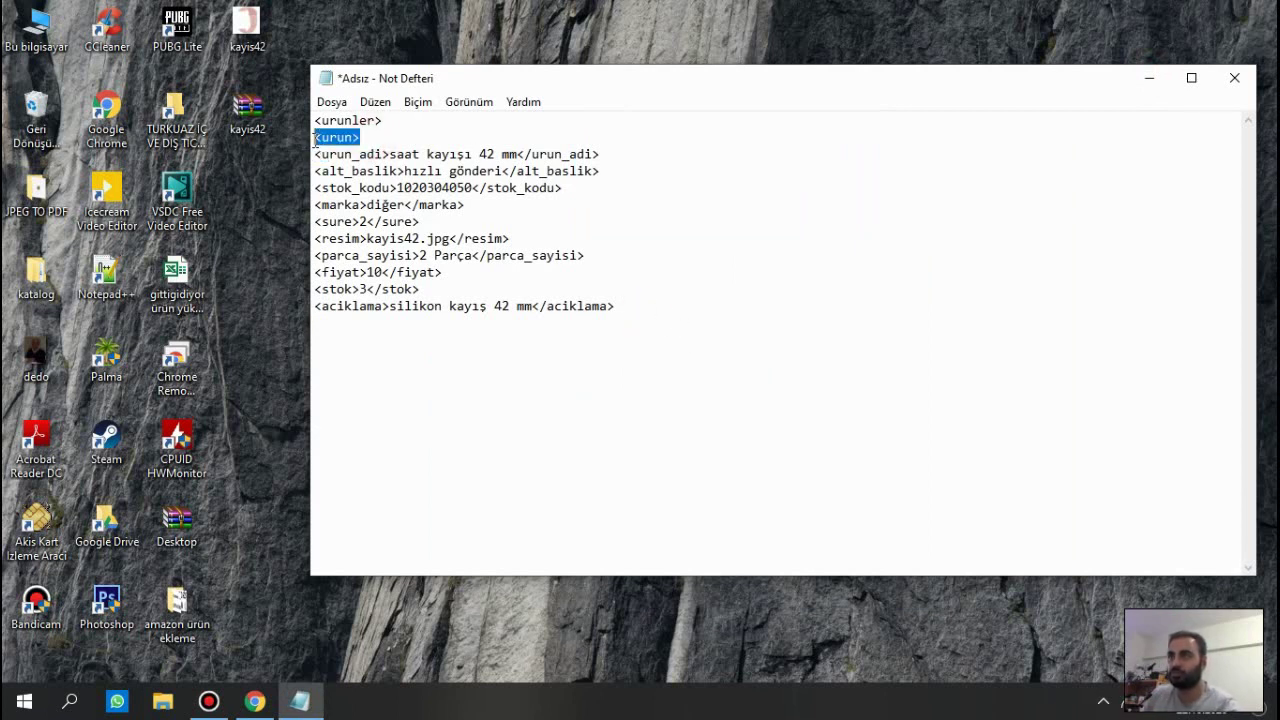
pyautogui.click(624, 318)
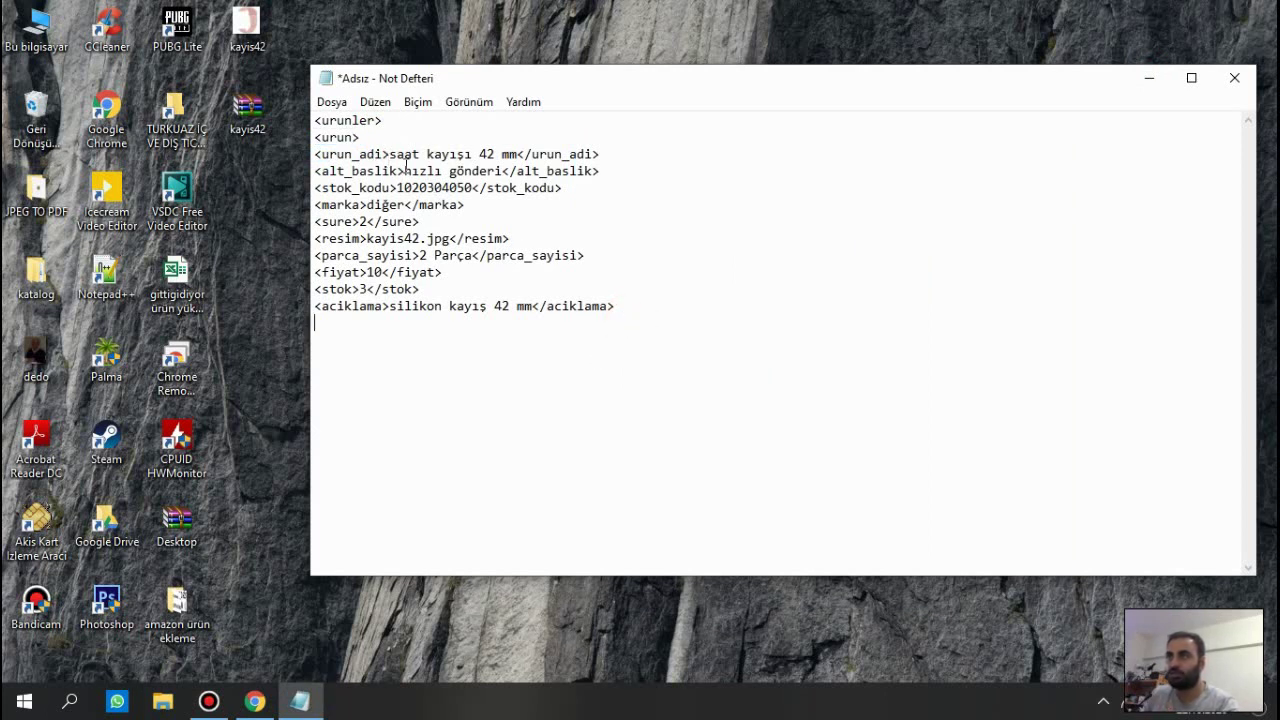
# Review each XML entry, from name and stock code through kayis42.jpg, 2 Parça, 10 and 3, then select <urun>.
pyautogui.click(425, 160)
pyautogui.click(395, 189)
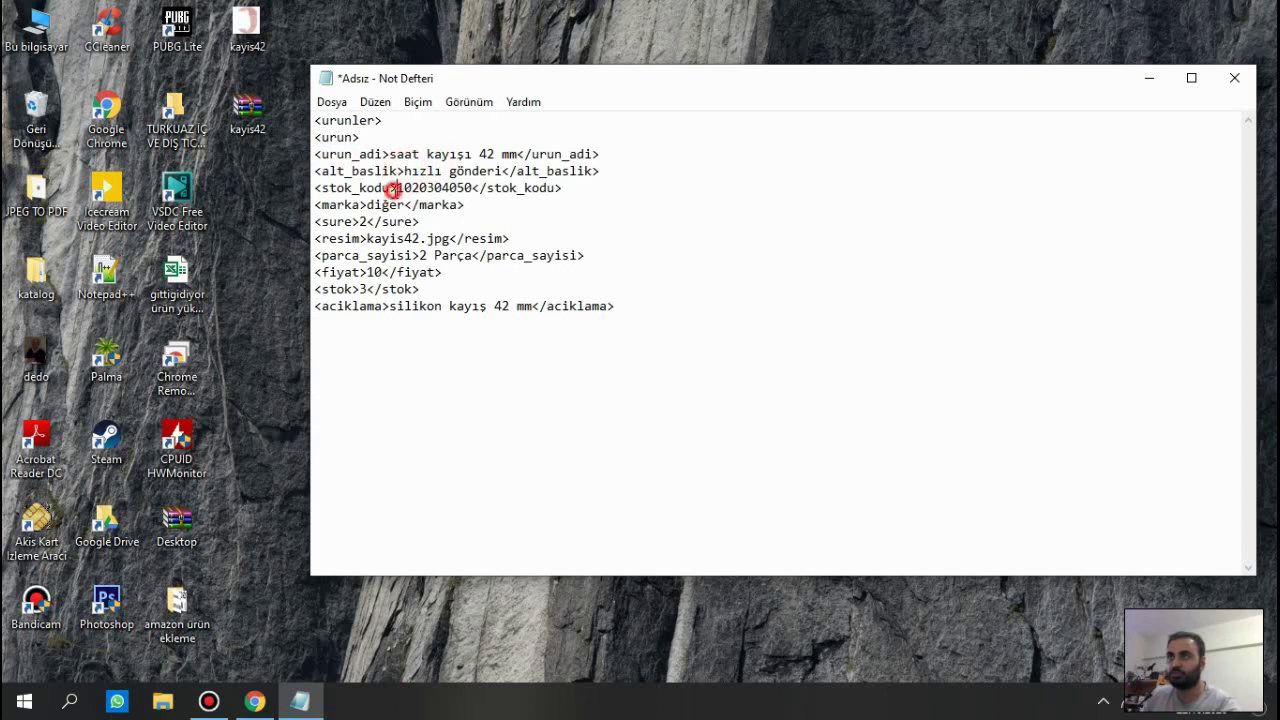
pyautogui.click(390, 205)
pyautogui.click(380, 222)
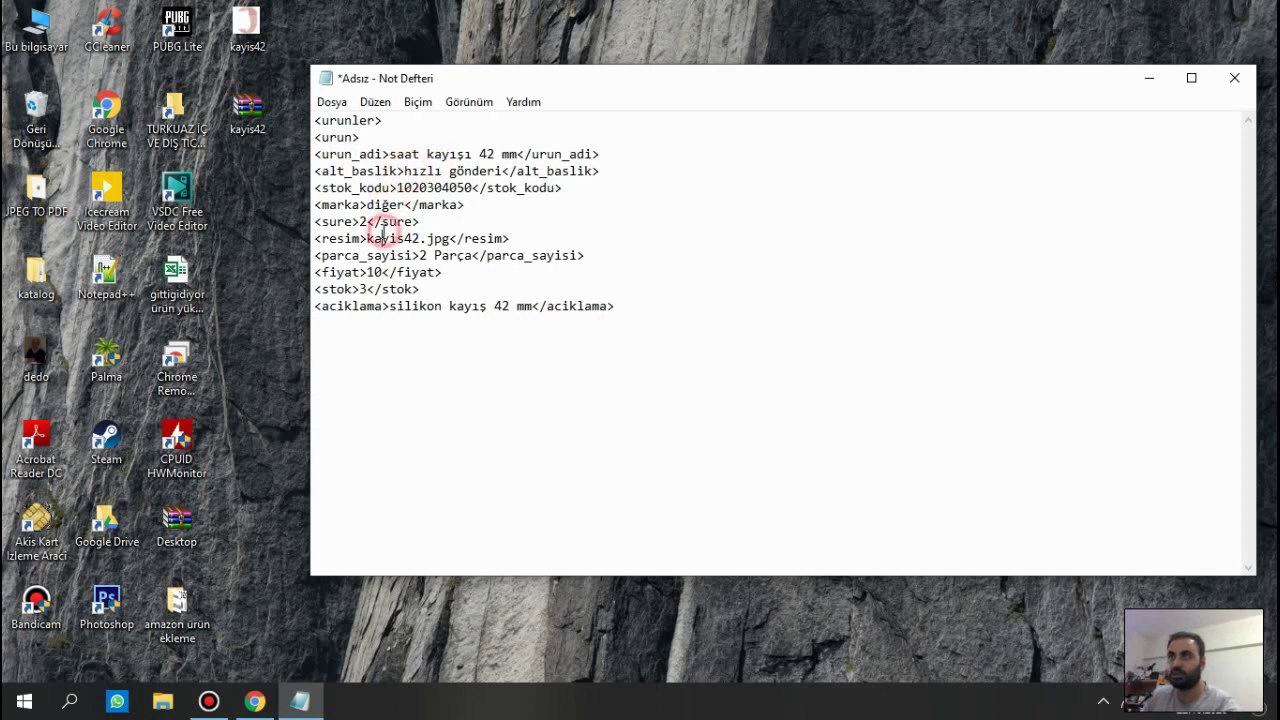
pyautogui.click(382, 206)
pyautogui.click(415, 239)
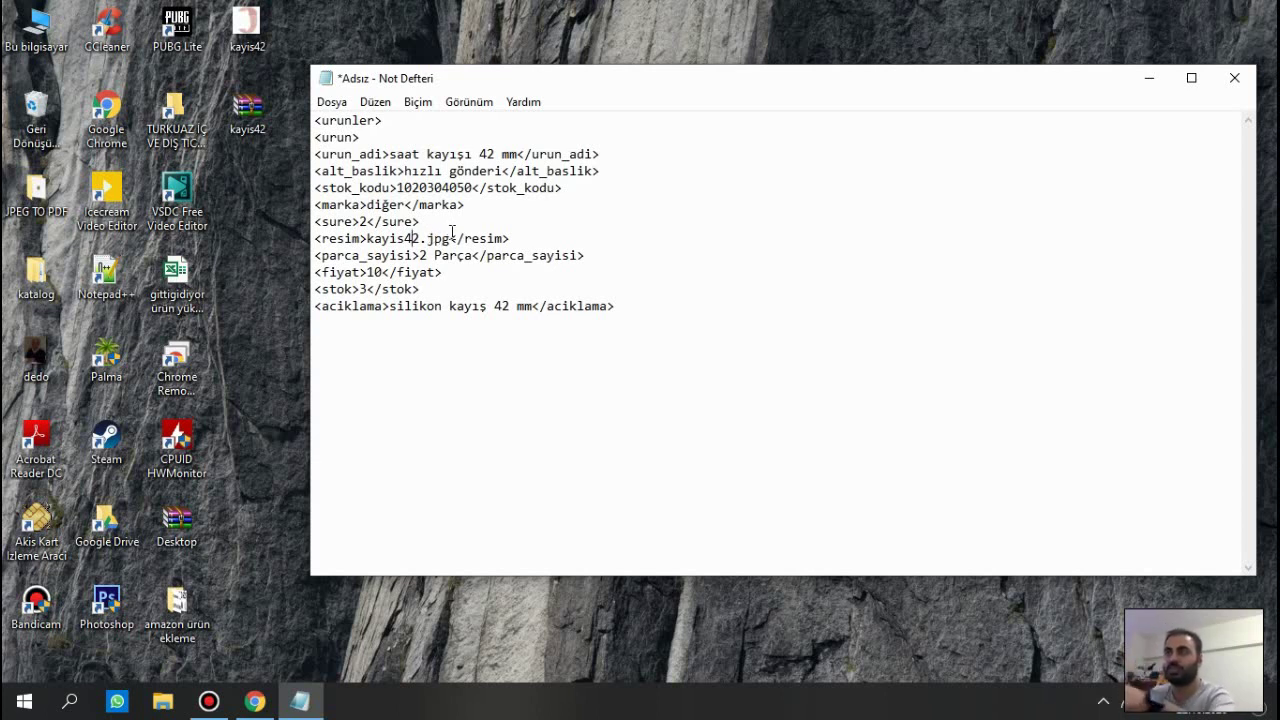
pyautogui.click(403, 256)
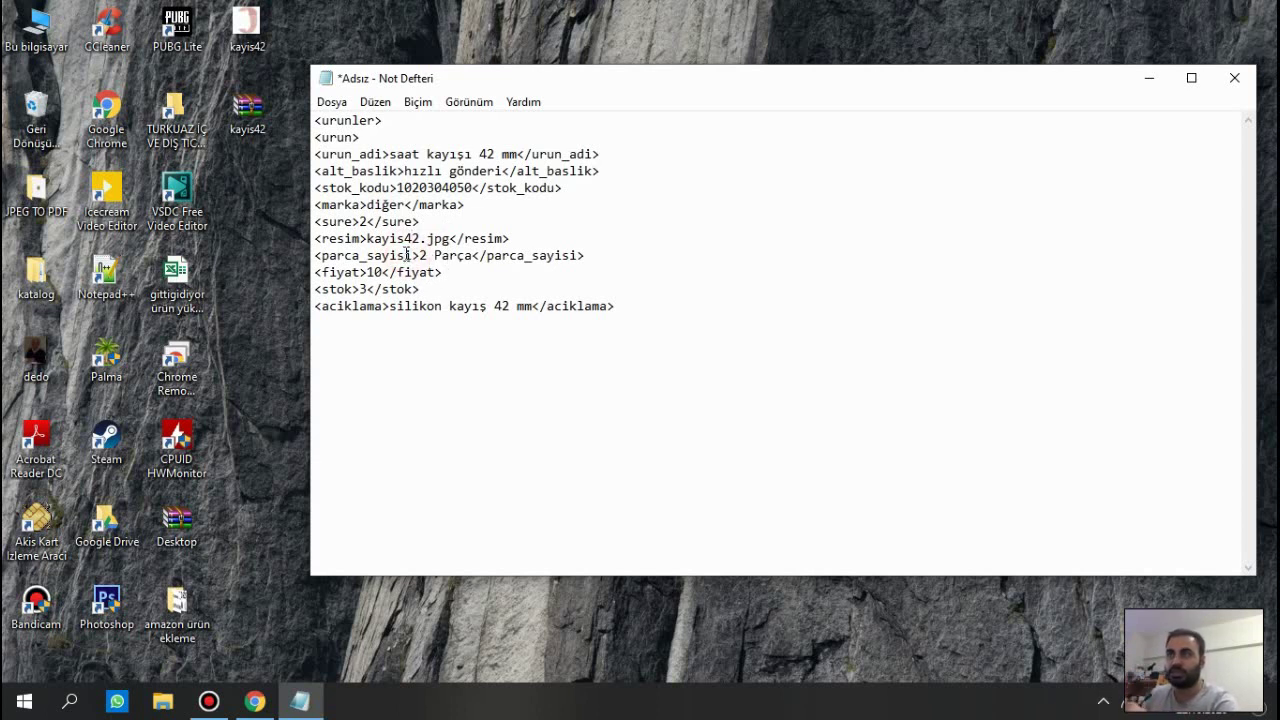
pyautogui.click(391, 272)
pyautogui.click(378, 290)
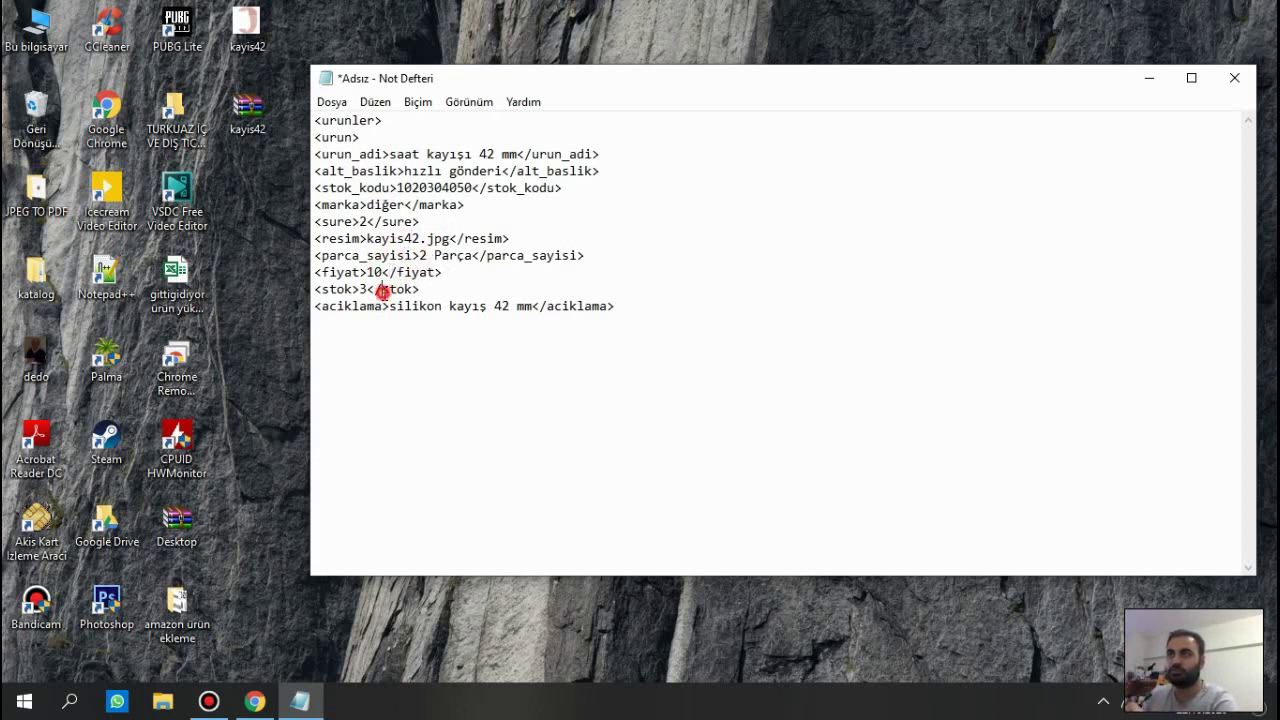
pyautogui.click(448, 317)
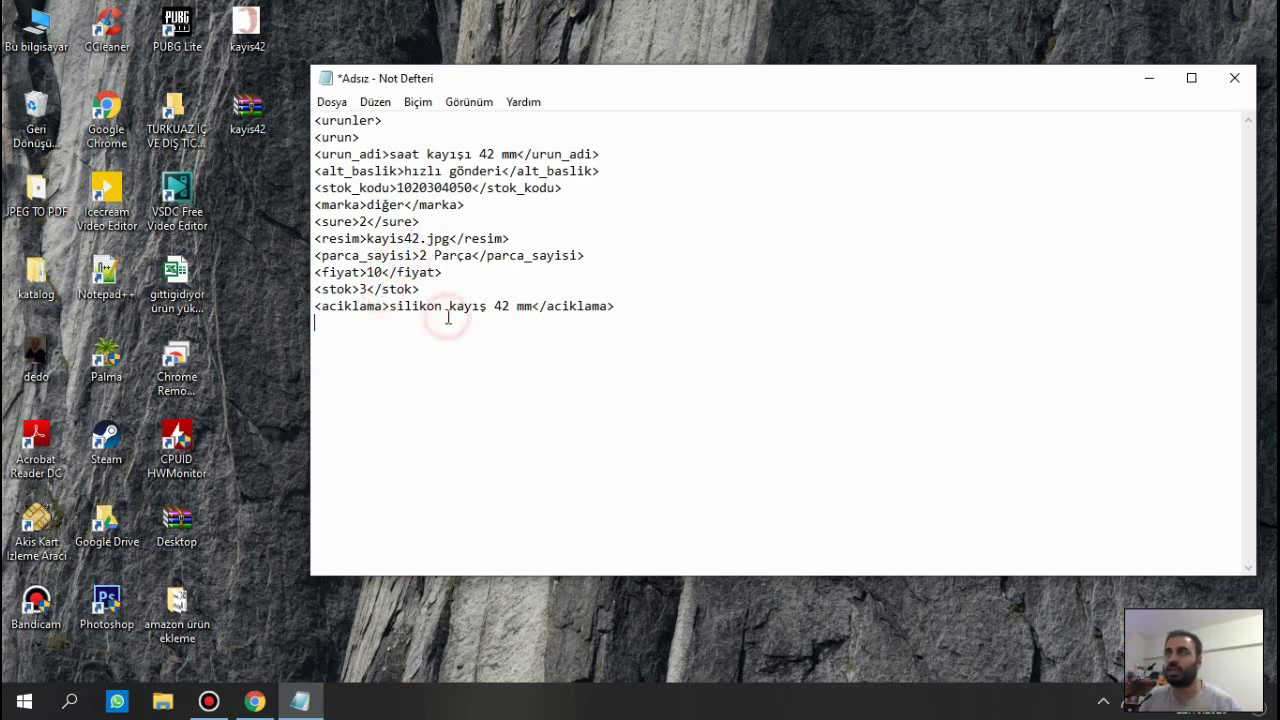
pyautogui.click(374, 137)
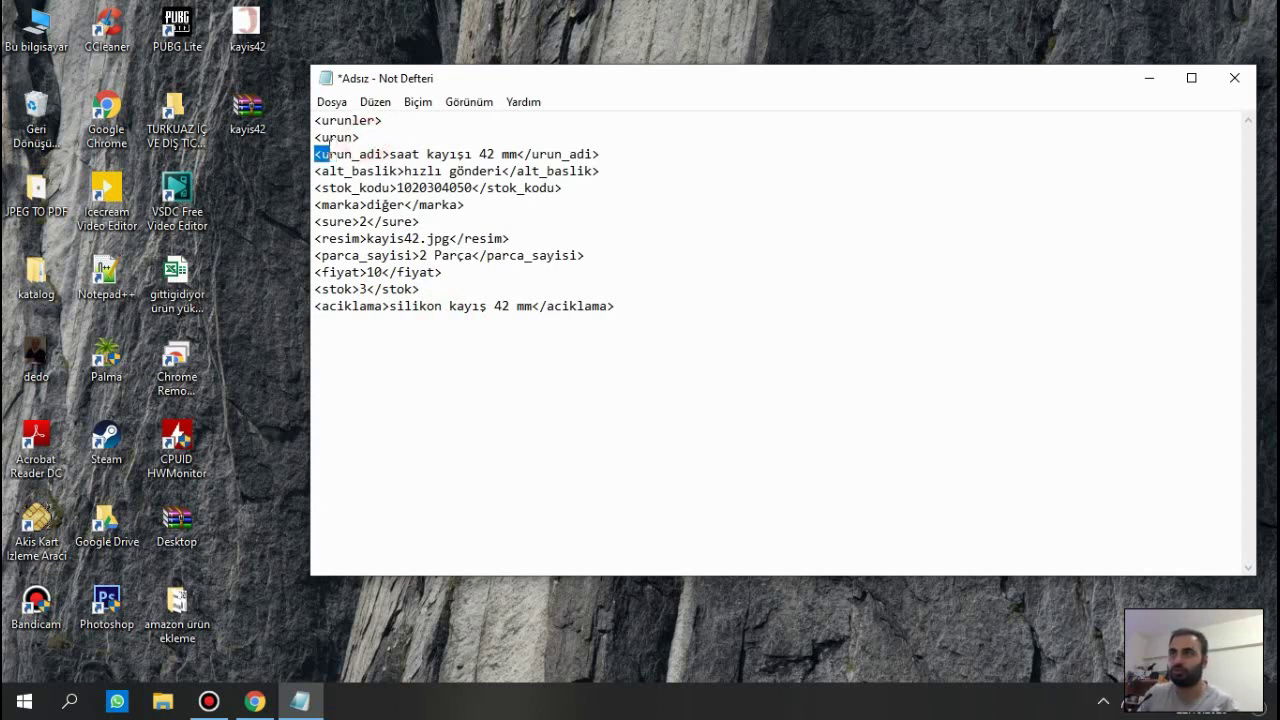
pyautogui.keyDown('shift'); pyautogui.click(316, 138); pyautogui.keyUp('shift')
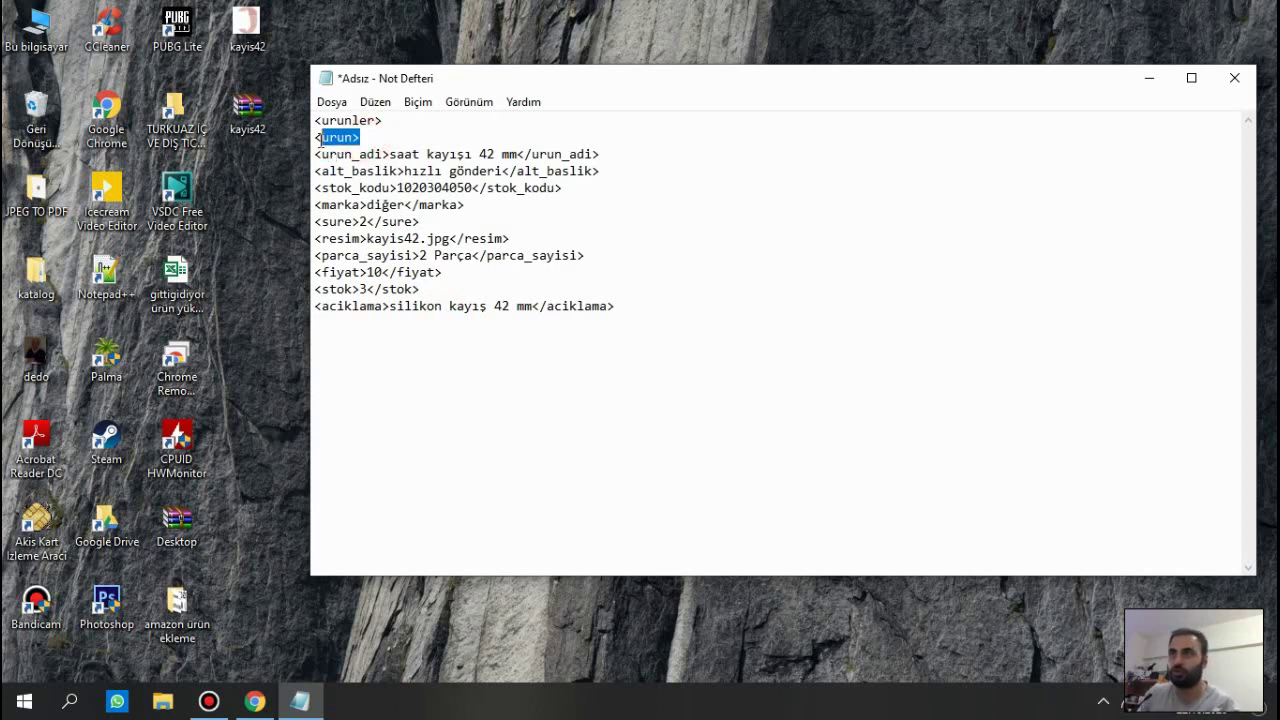
# Add a closing </urun> tag on the line below aciklama.
pyautogui.click(340, 329)
pyautogui.hotkey('ctrl', 'v')
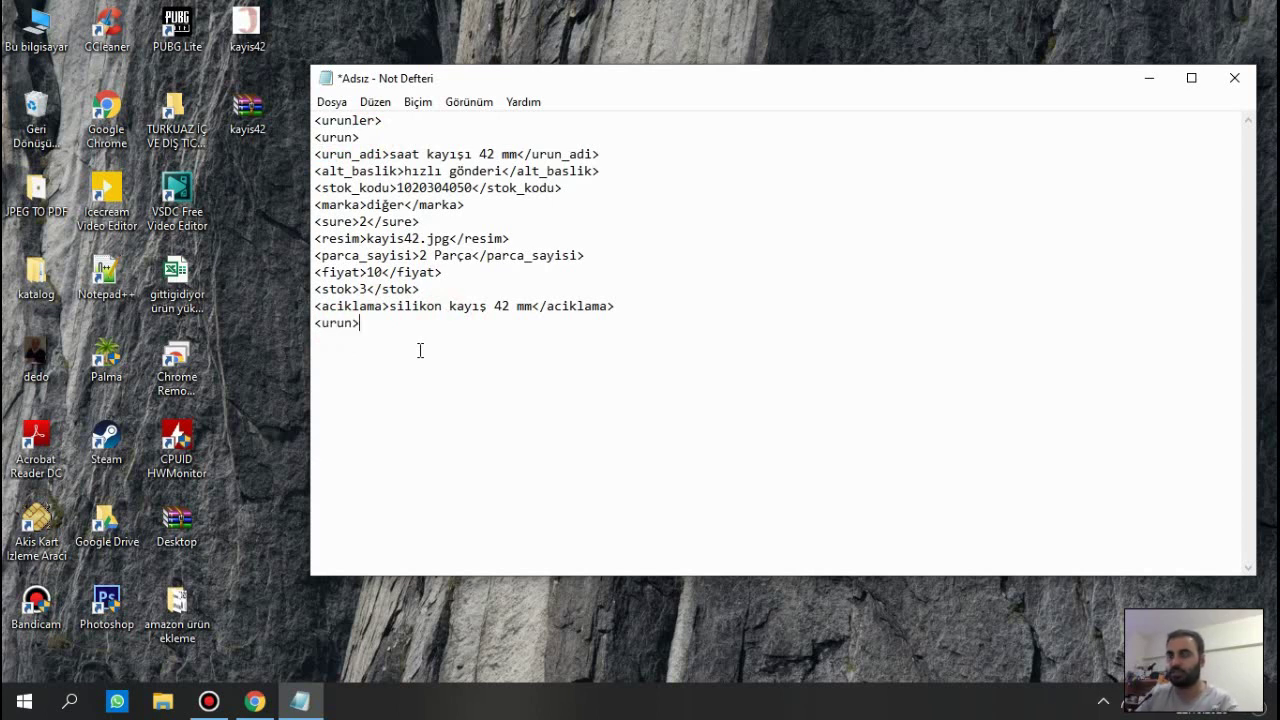
pyautogui.write('/')
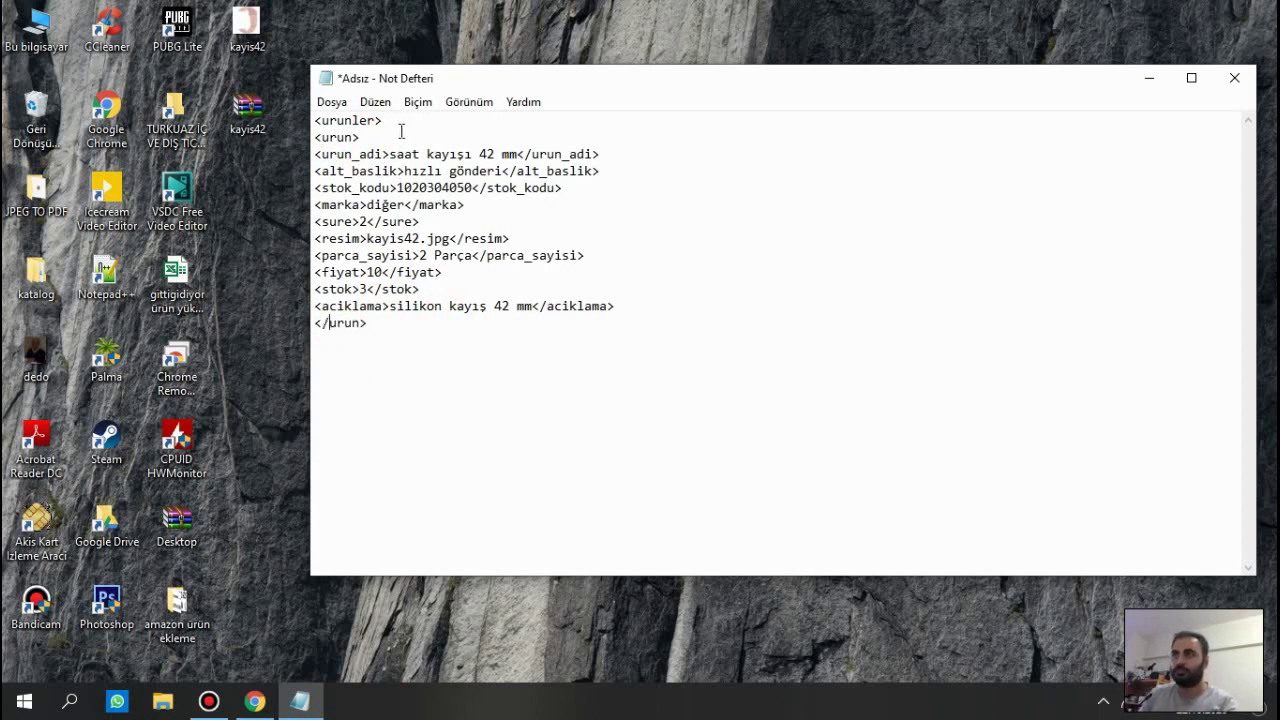
# End the XML file with a closing </urunler> tag on a new last line.
pyautogui.moveTo(398, 120); pyautogui.dragTo(316, 120)
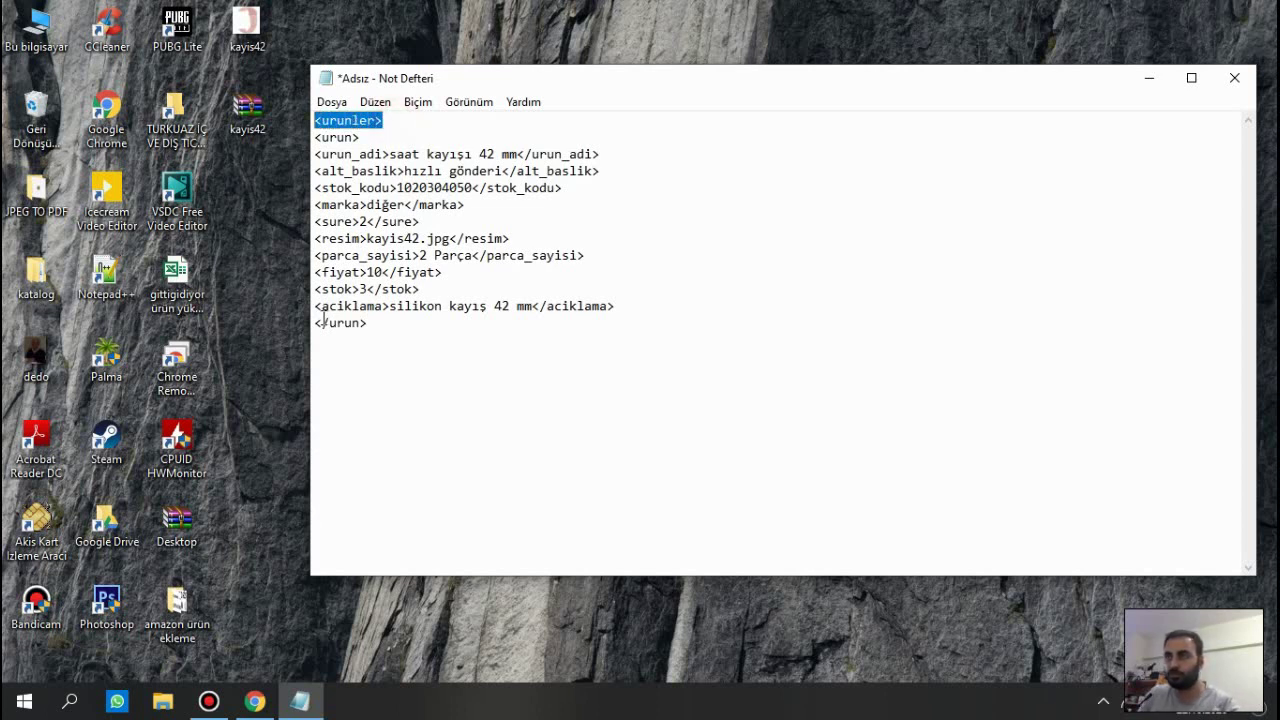
pyautogui.click(375, 326)
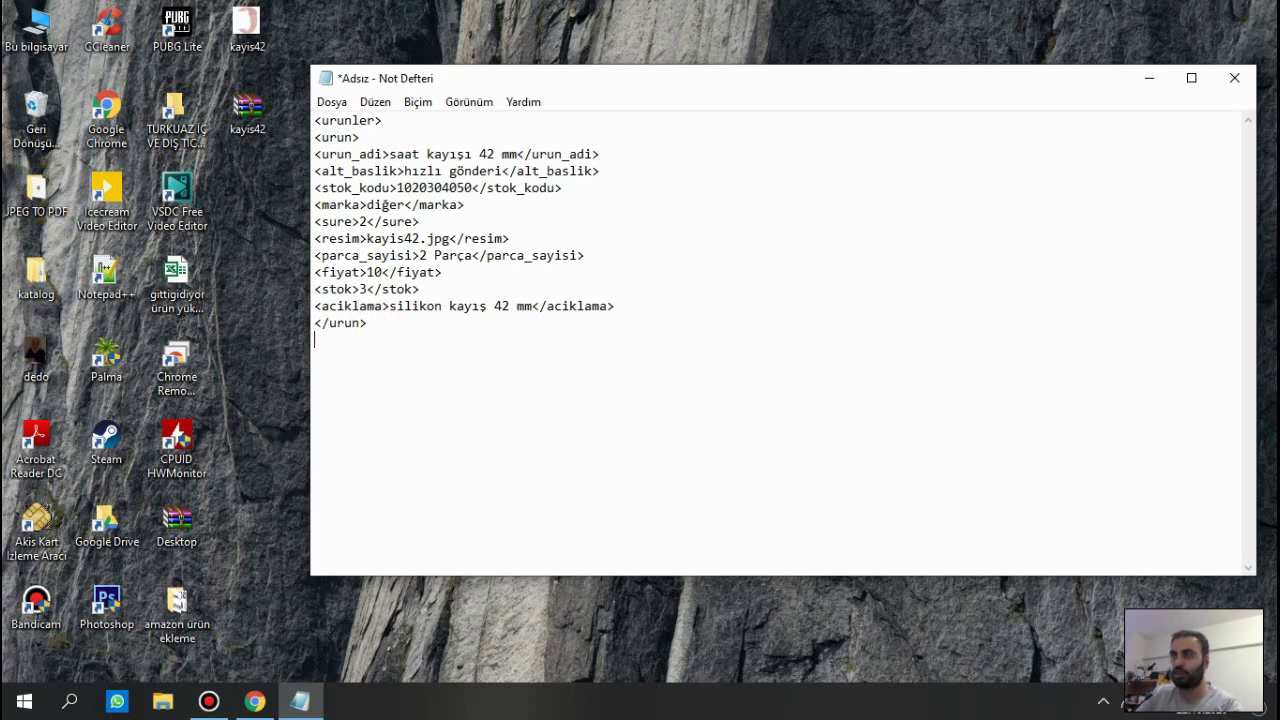
pyautogui.write('<urunler>')
pyautogui.press('Left')
pyautogui.press('Left')
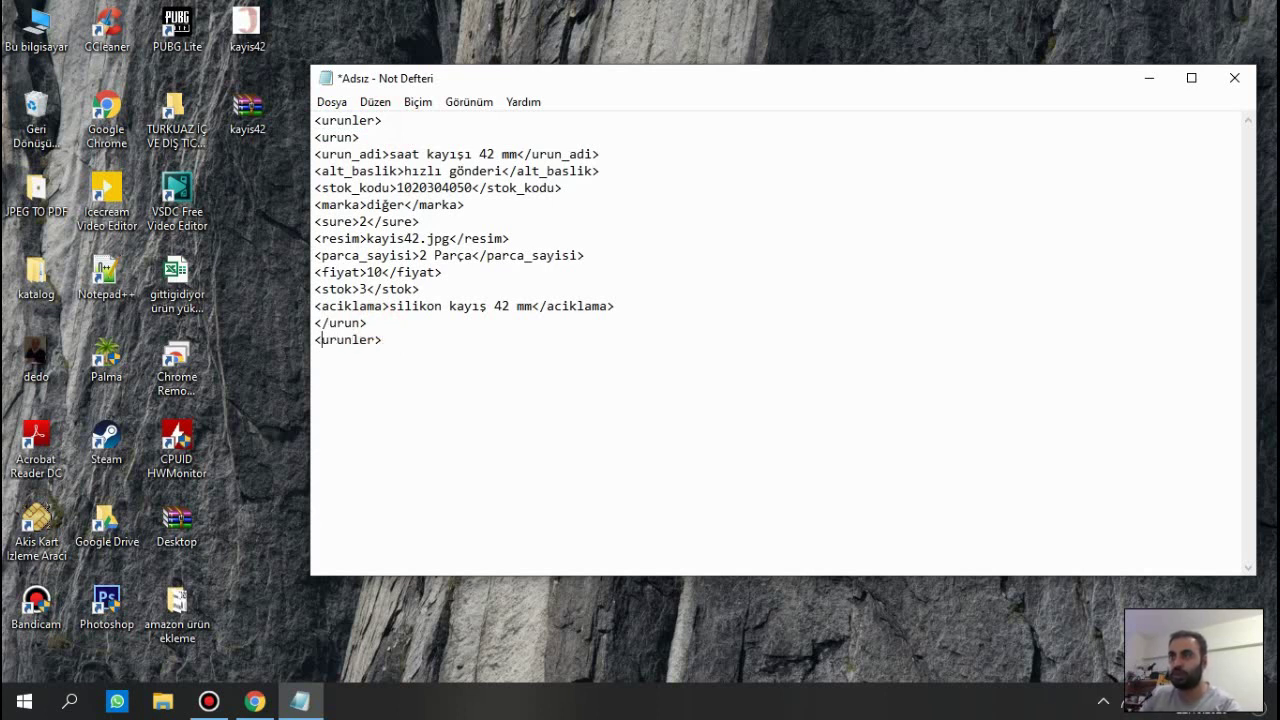
pyautogui.write('/')
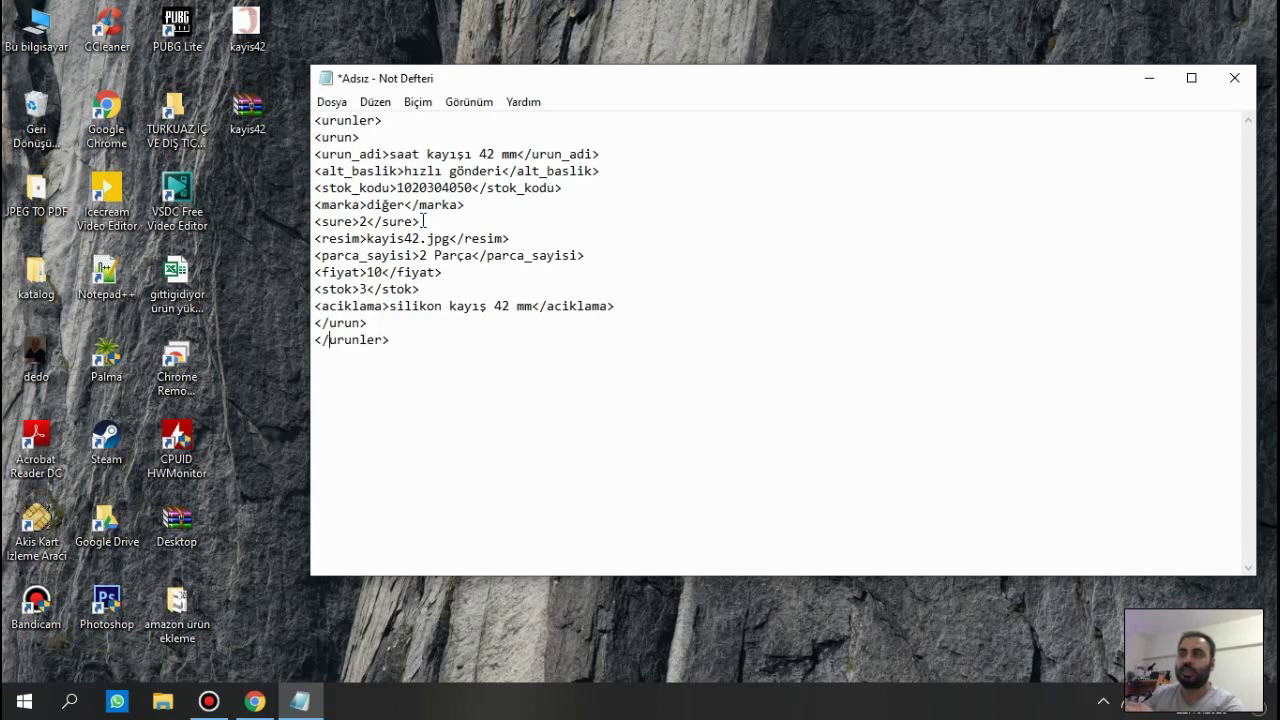
# Save the Notepad draft to the Desktop as urun.xml.
pyautogui.click(330, 103)
pyautogui.click(371, 207)
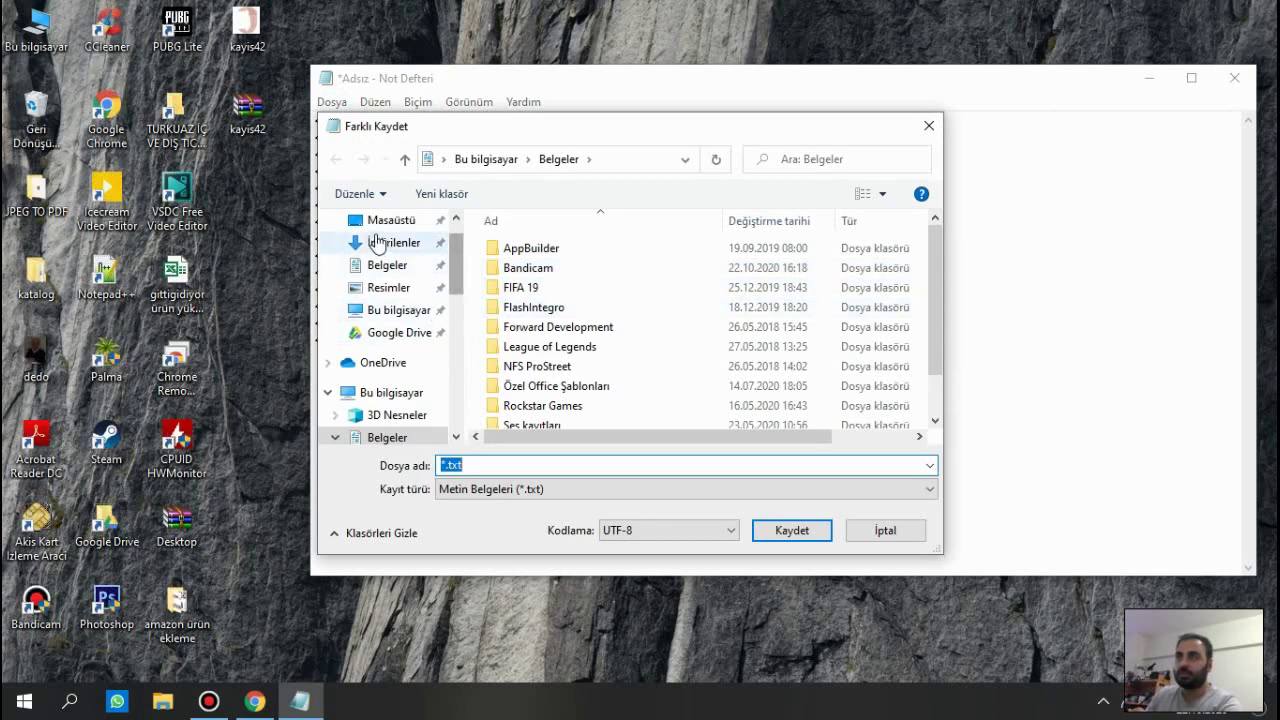
pyautogui.click(380, 220)
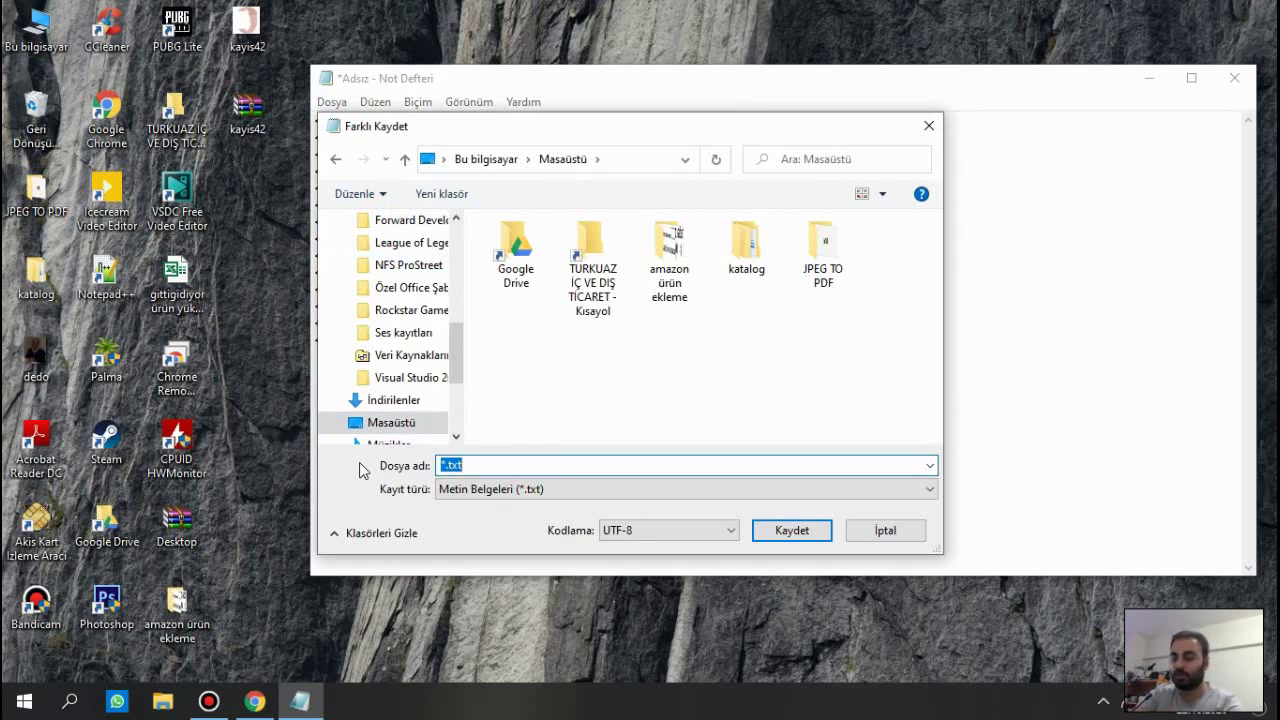
pyautogui.write('urun.xml')
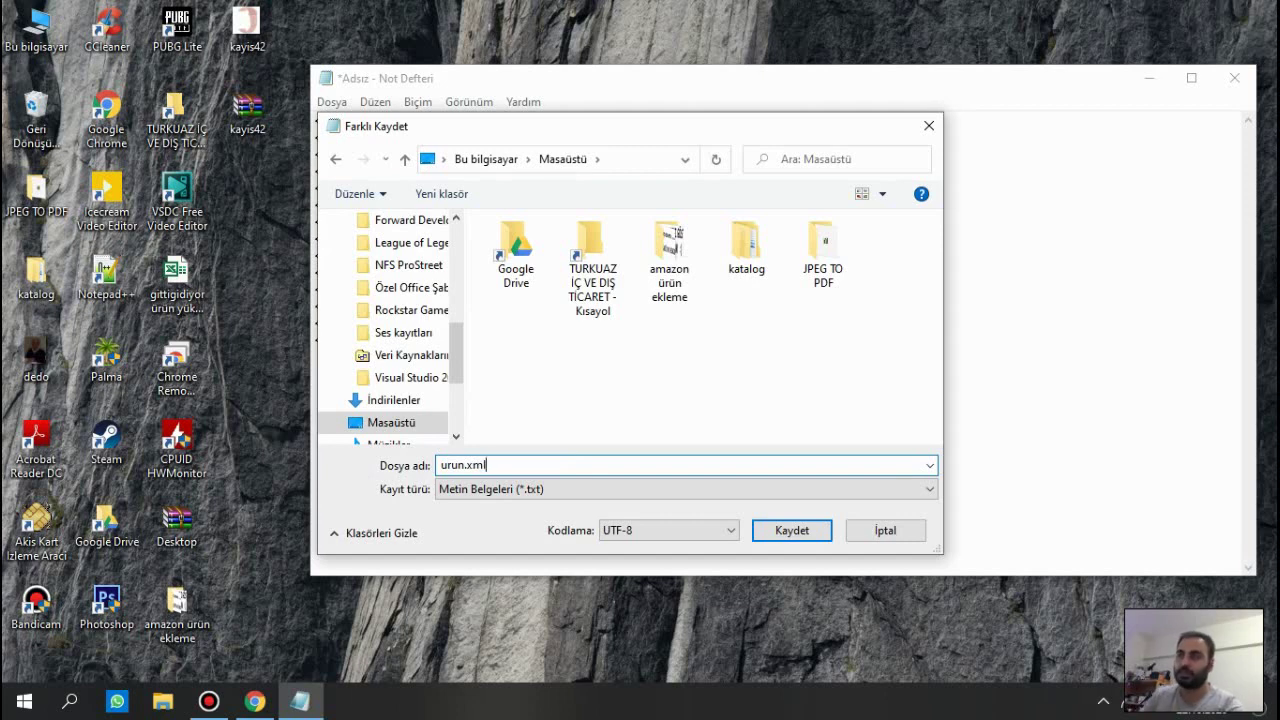
pyautogui.click(792, 531)
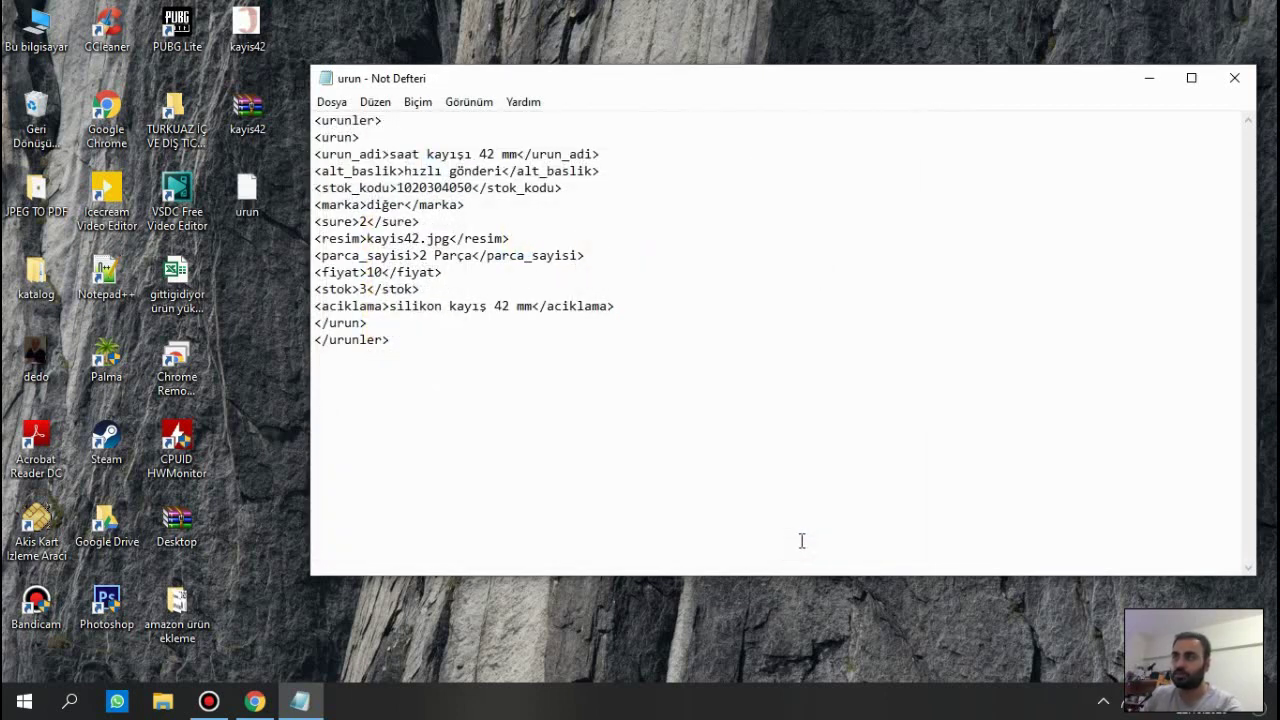
# Open urun.xml in a new Chrome tab by dragging it from the desktop.
pyautogui.click(253, 200)
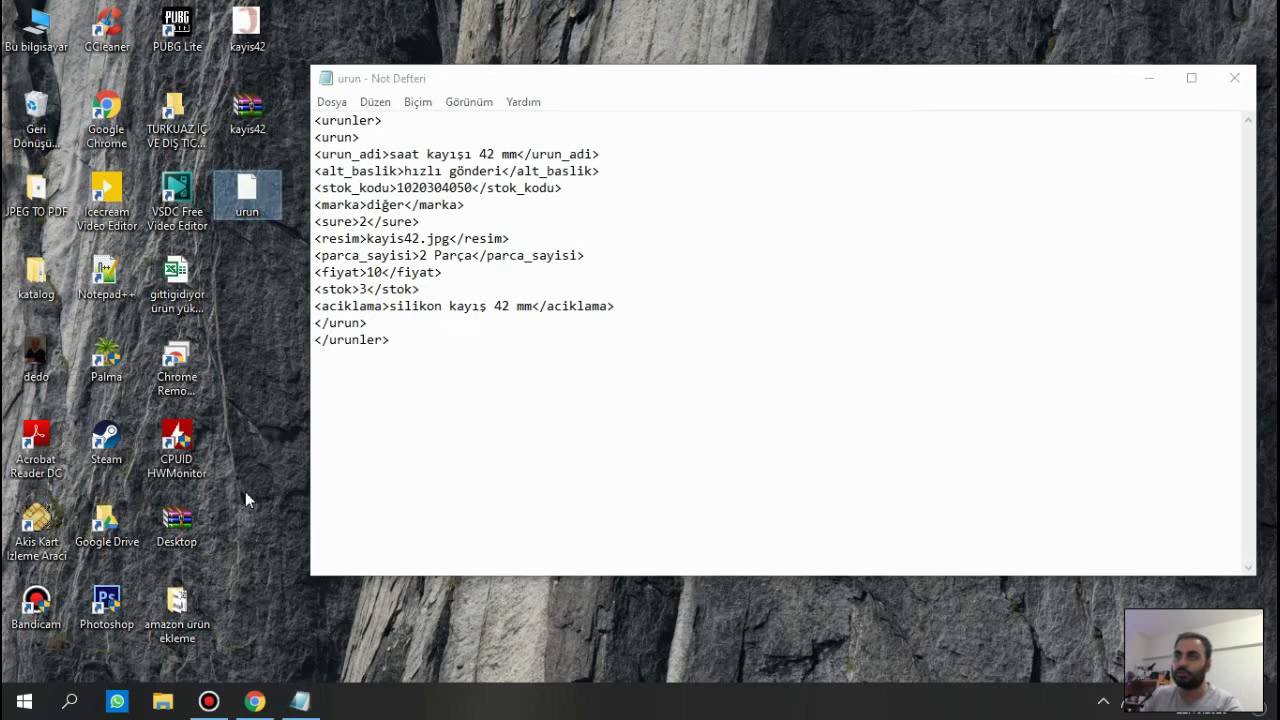
pyautogui.click(1149, 78)
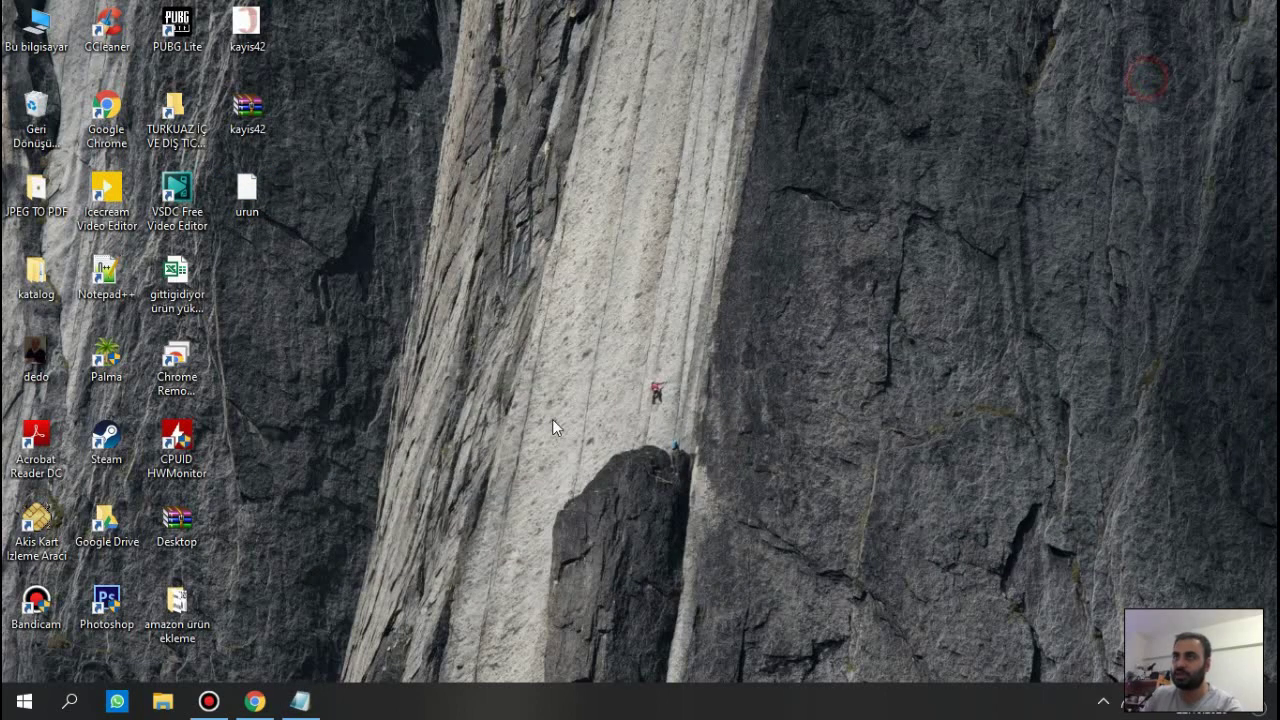
pyautogui.click(255, 701)
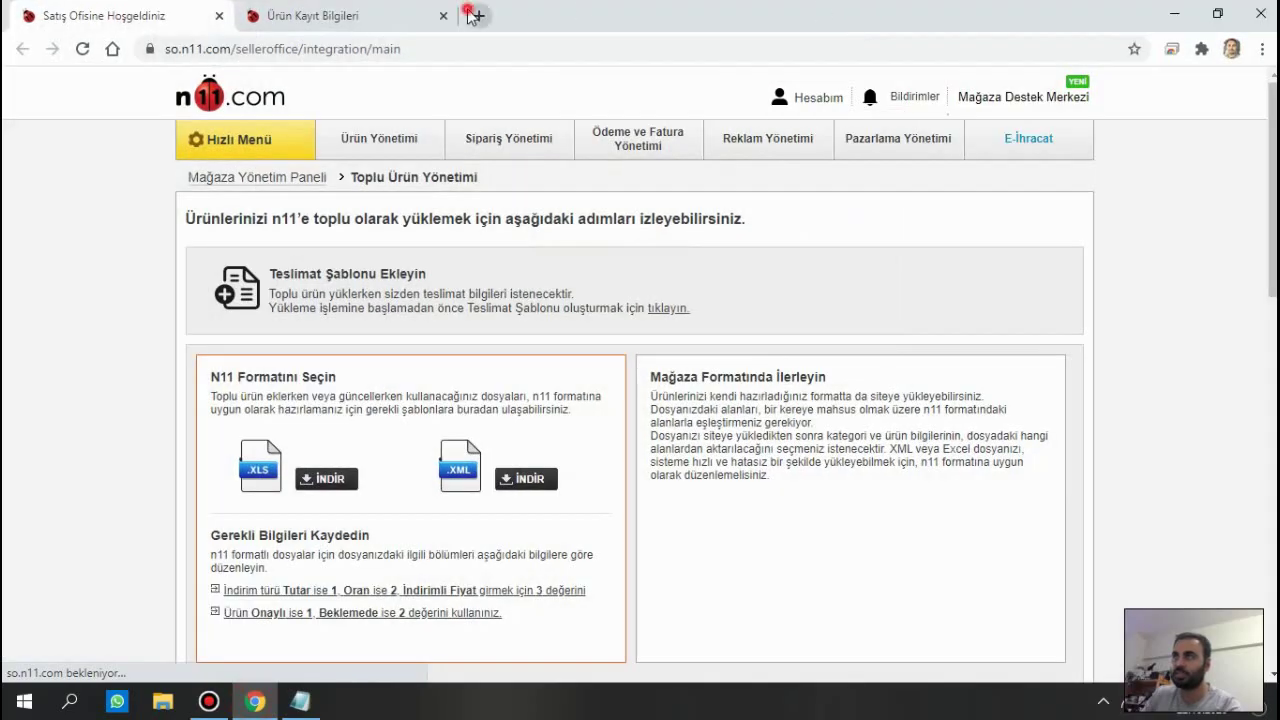
pyautogui.click(476, 16)
pyautogui.click(1175, 9)
pyautogui.moveTo(247, 192); pyautogui.dragTo(276, 624)
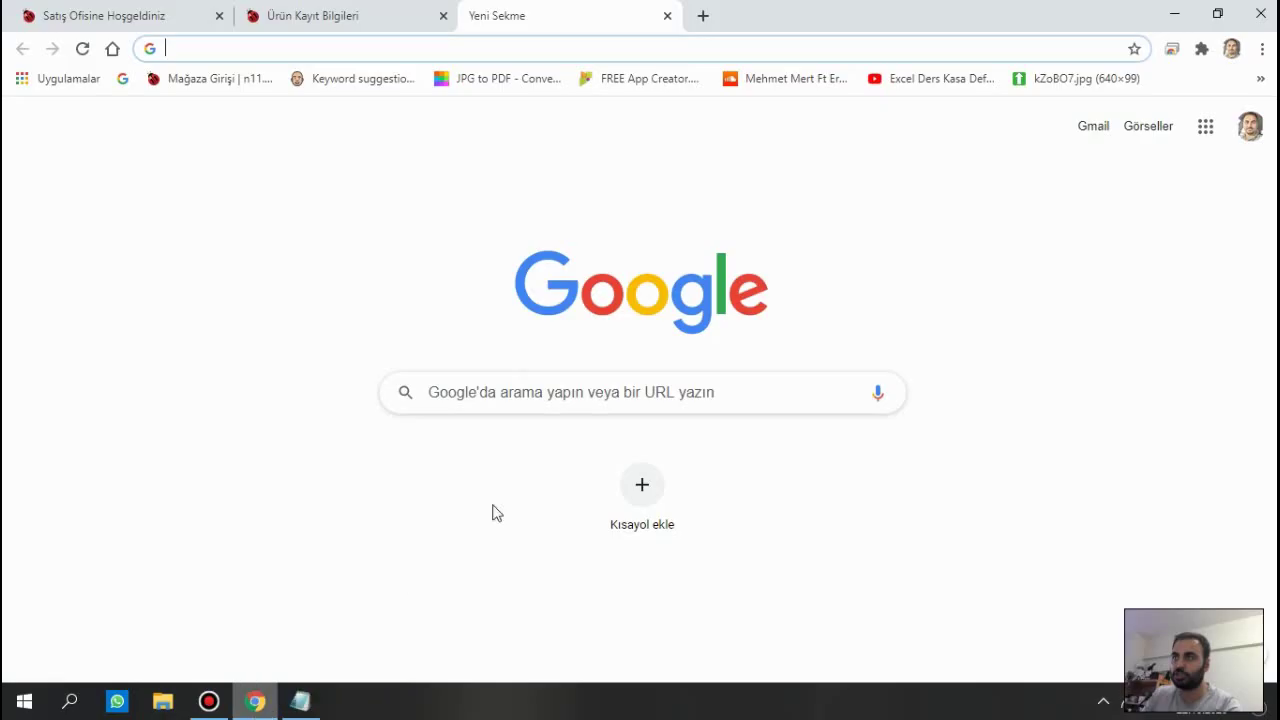
pyautogui.moveTo(276, 624); pyautogui.dragTo(952, 254)
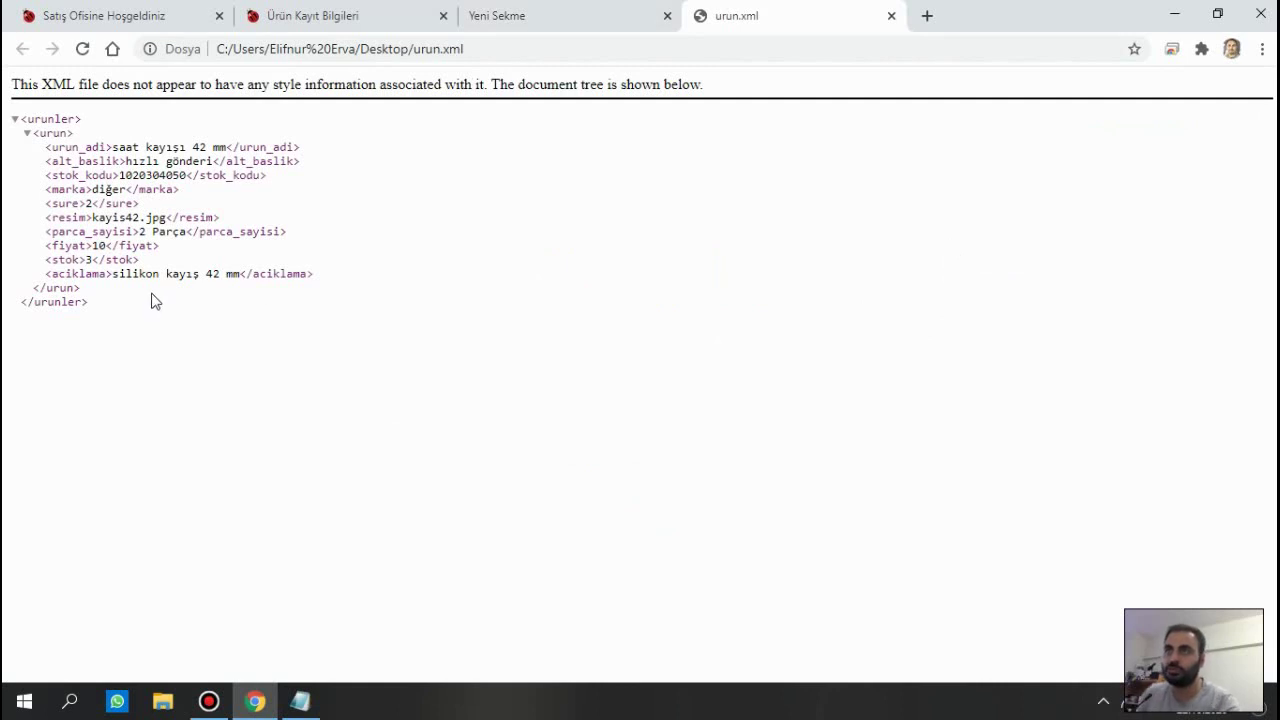
# Check the product entries in the parsed XML, then return to the seller office tab.
pyautogui.click(118, 307)
pyautogui.moveTo(95, 274); pyautogui.dragTo(47, 147)
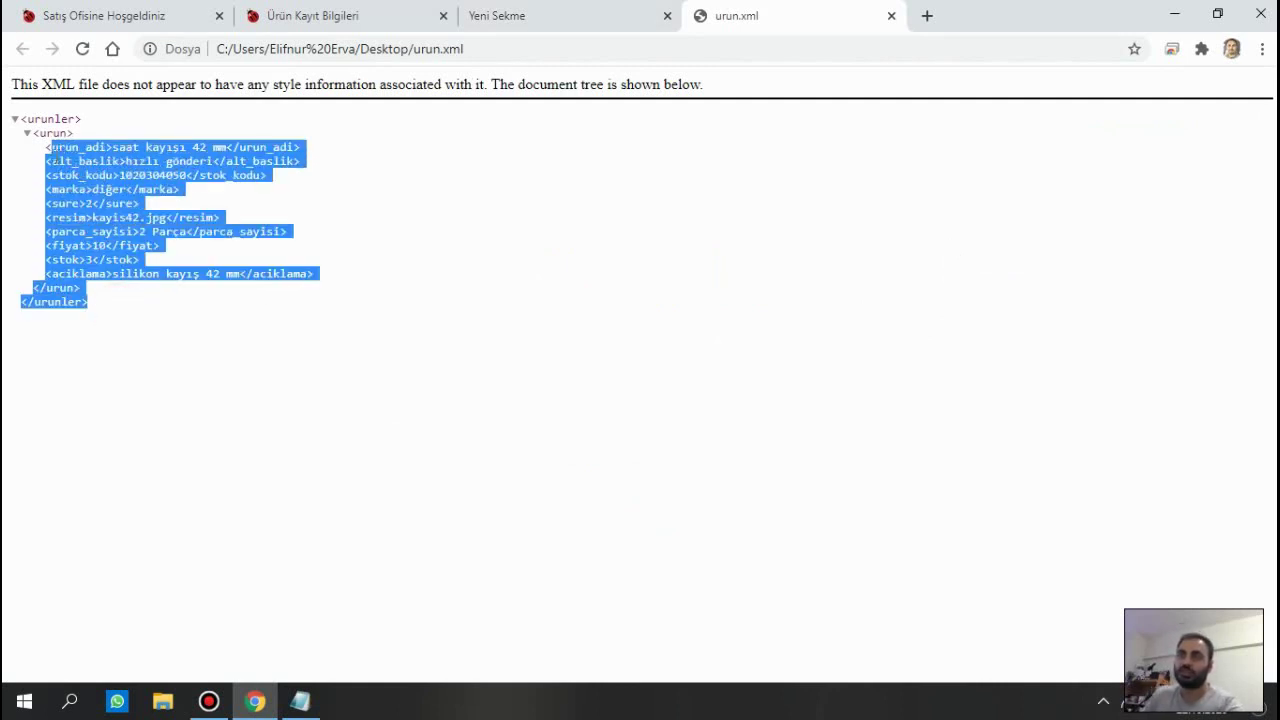
pyautogui.click(433, 272)
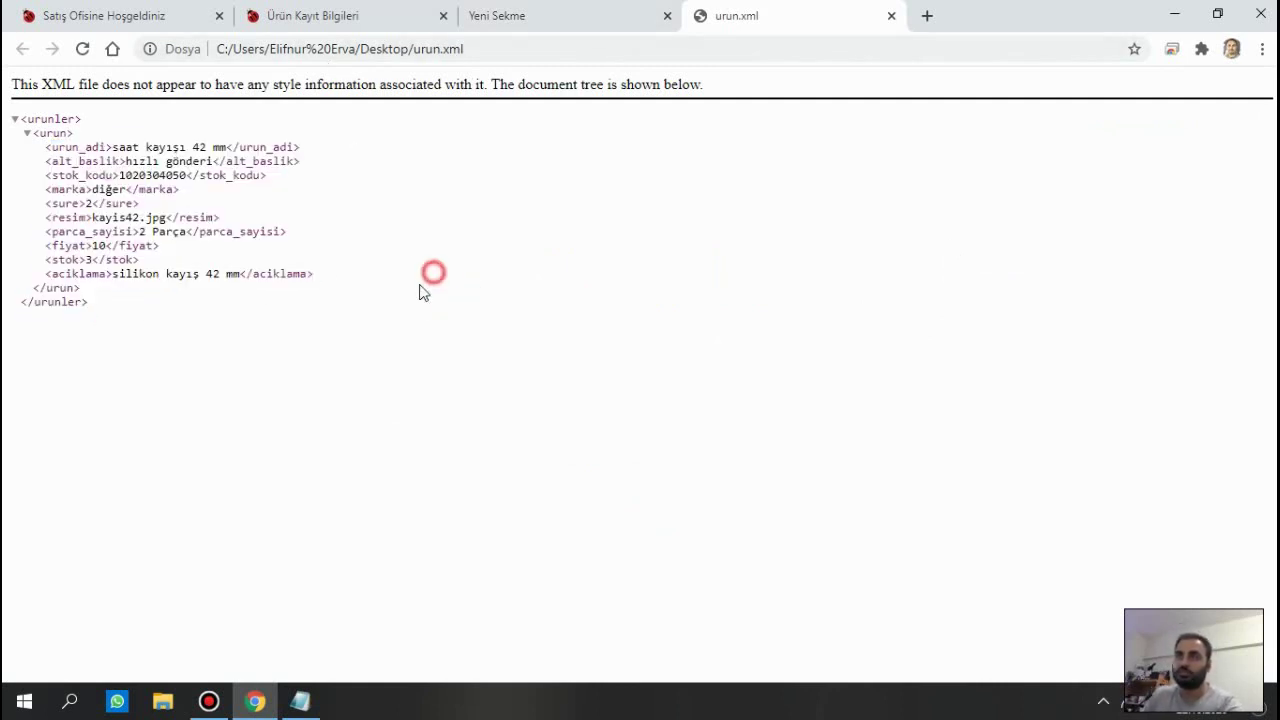
pyautogui.click(137, 8)
# Start the bulk upload wizard from Toplu Ürün Yönetimi, choosing XML file upload.
pyautogui.moveTo(388, 158)
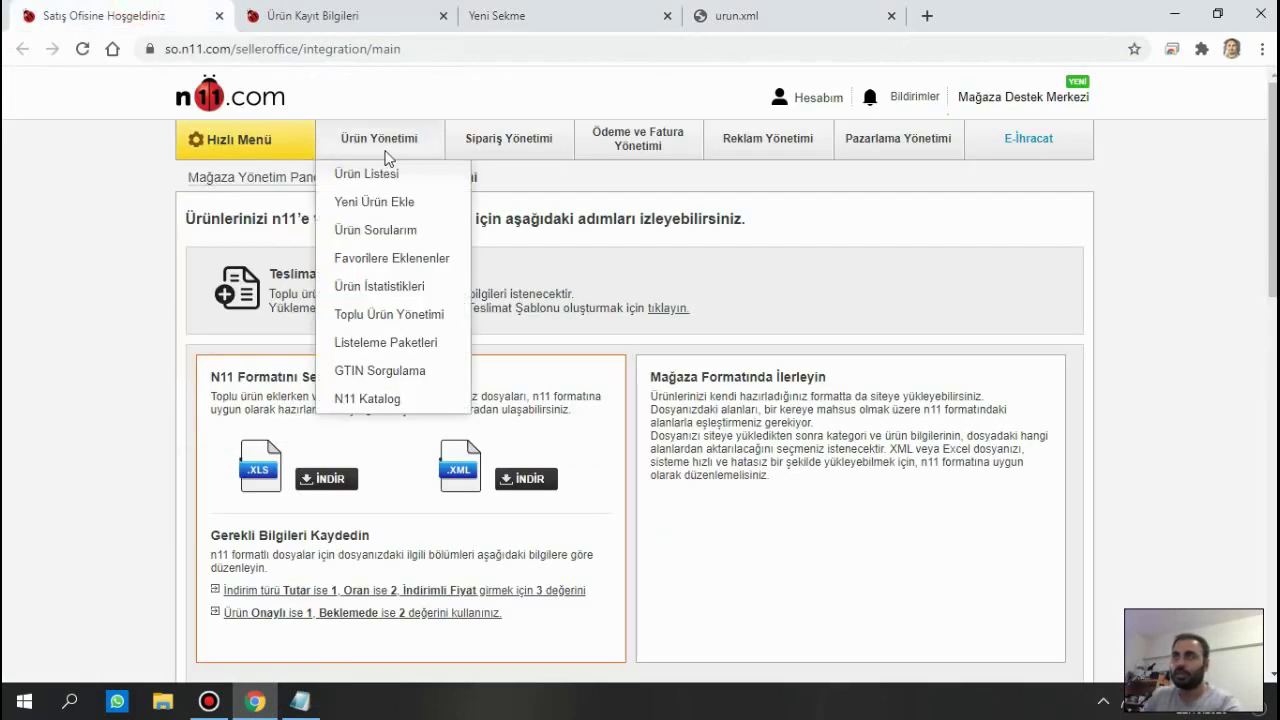
pyautogui.click(446, 317)
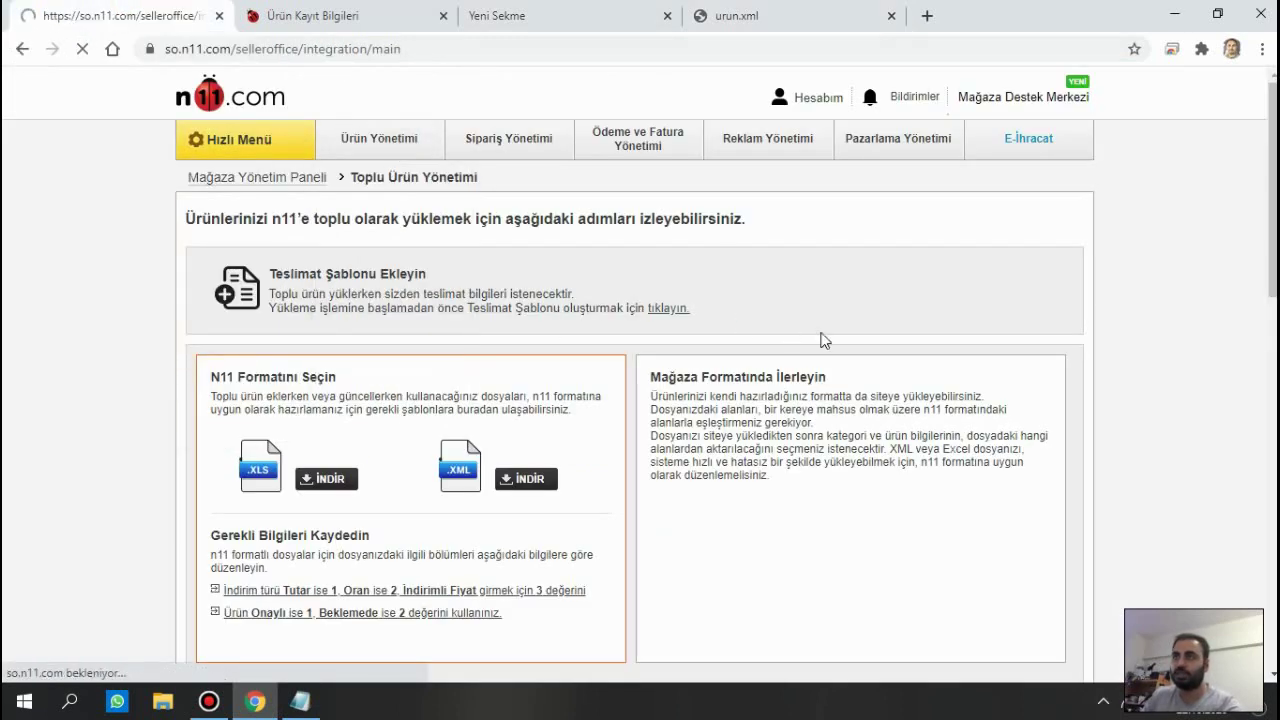
pyautogui.scroll(-5, 1091, 348)
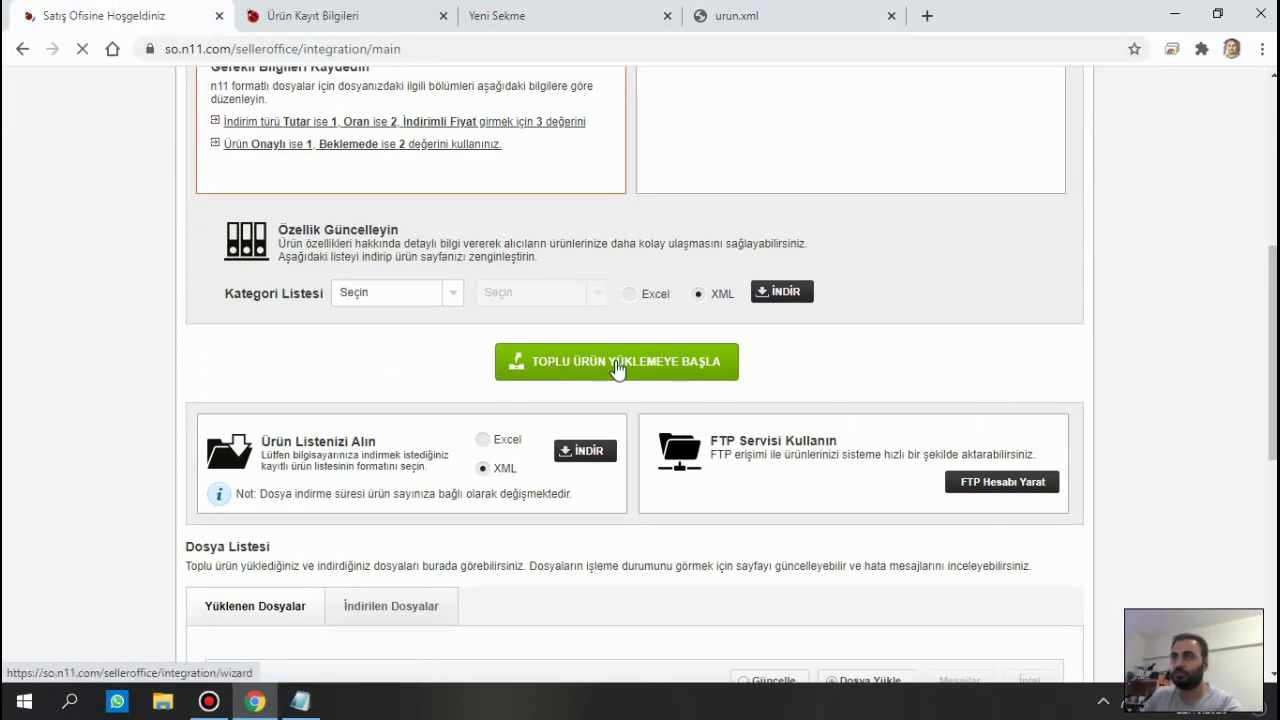
pyautogui.click(617, 368)
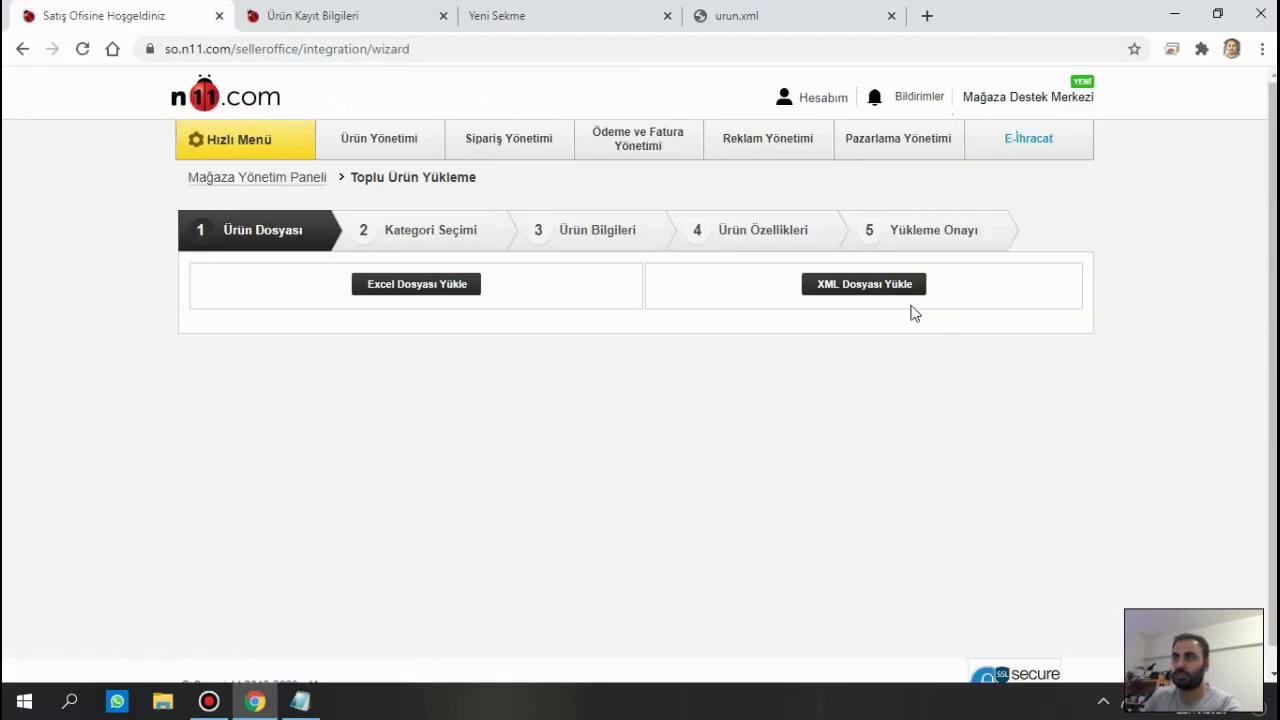
pyautogui.click(880, 289)
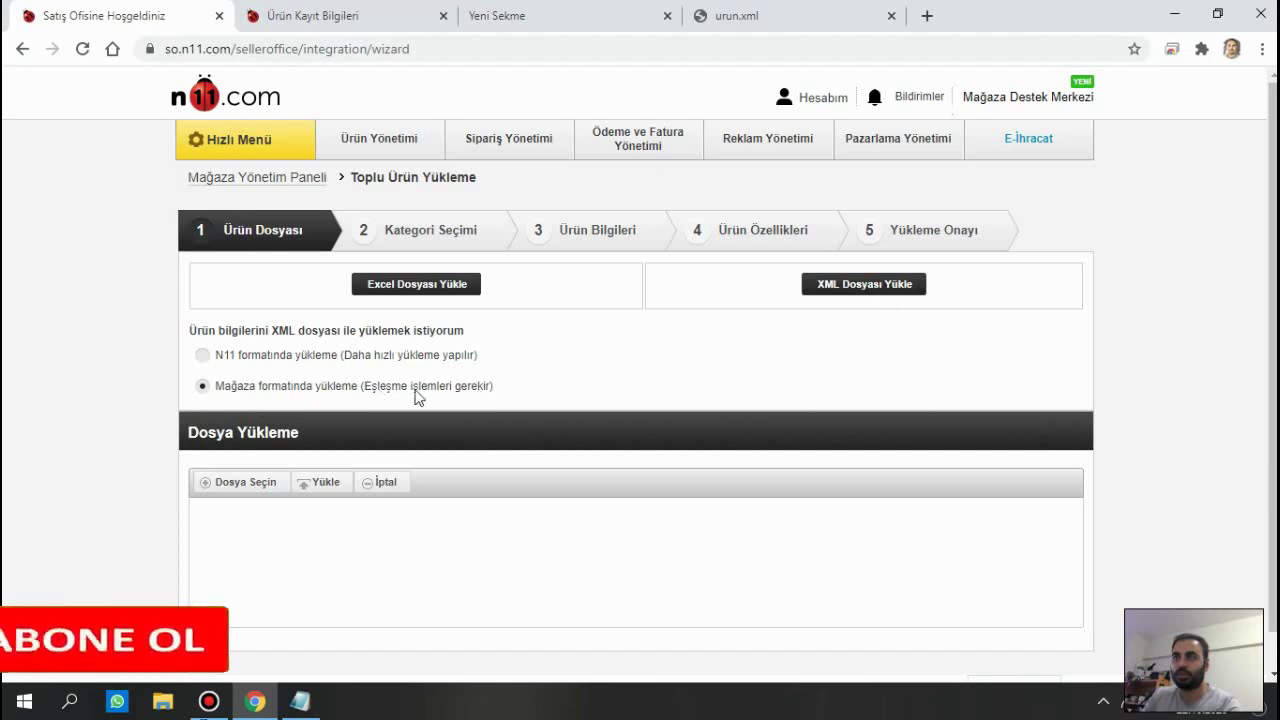
# Upload urun.xml, set urunler/urun as the product node, and continue.
pyautogui.click(240, 482)
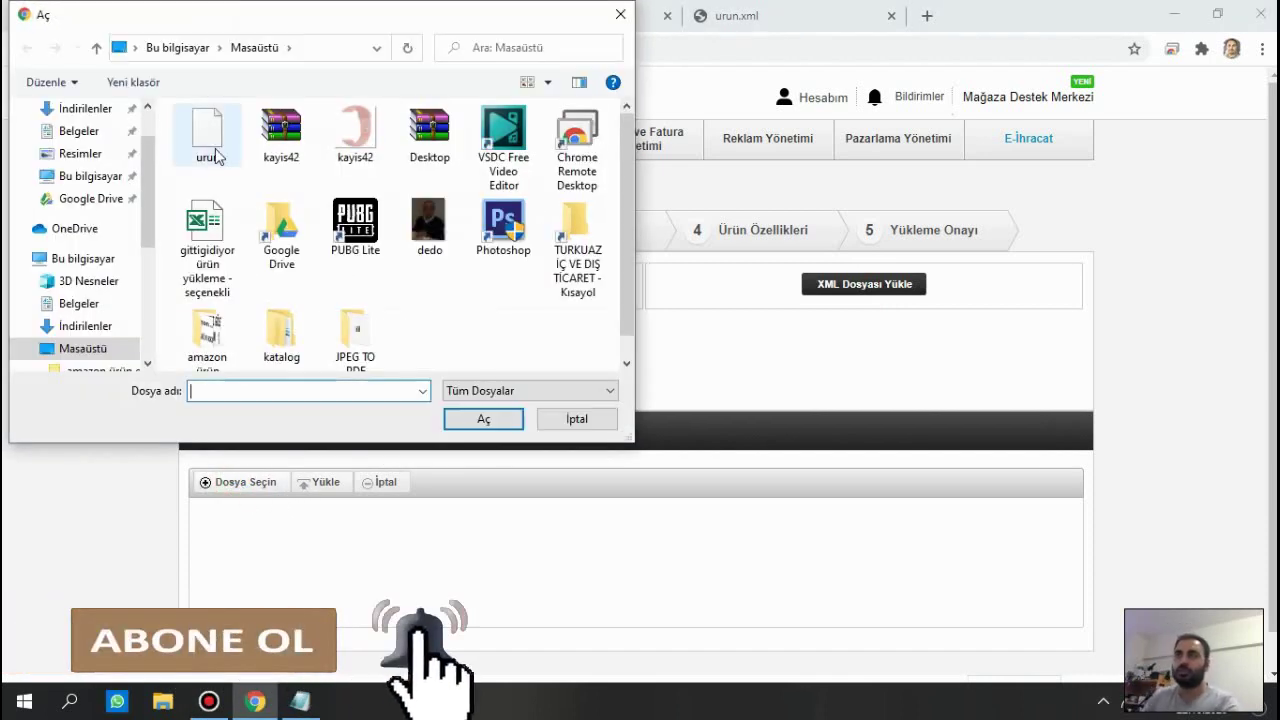
pyautogui.doubleClick(215, 150)
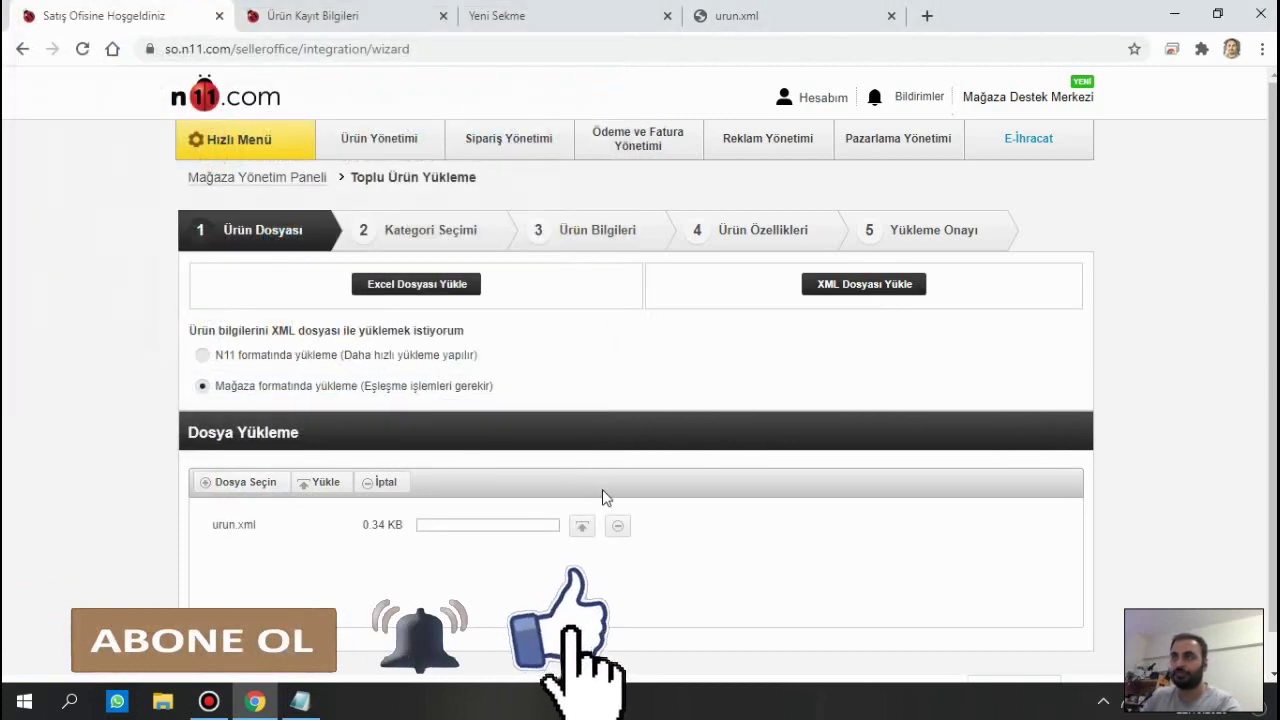
pyautogui.click(583, 527)
pyautogui.scroll(-1, 771, 535)
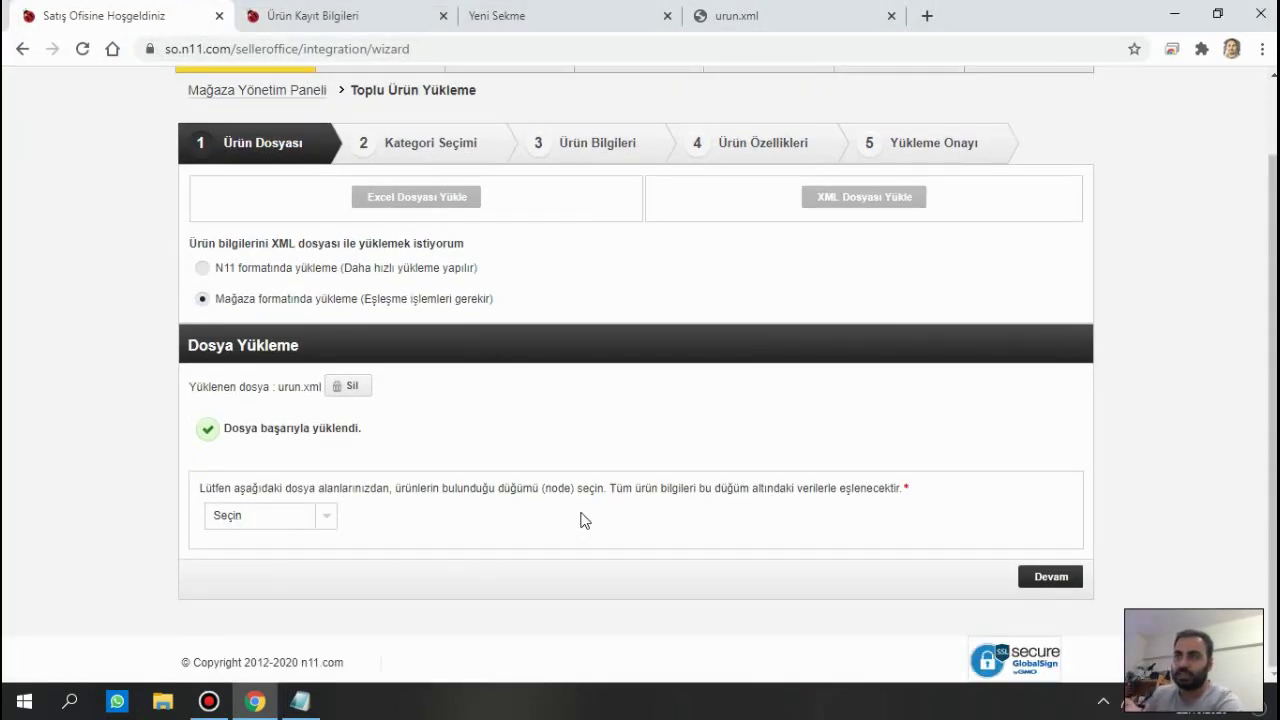
pyautogui.click(305, 528)
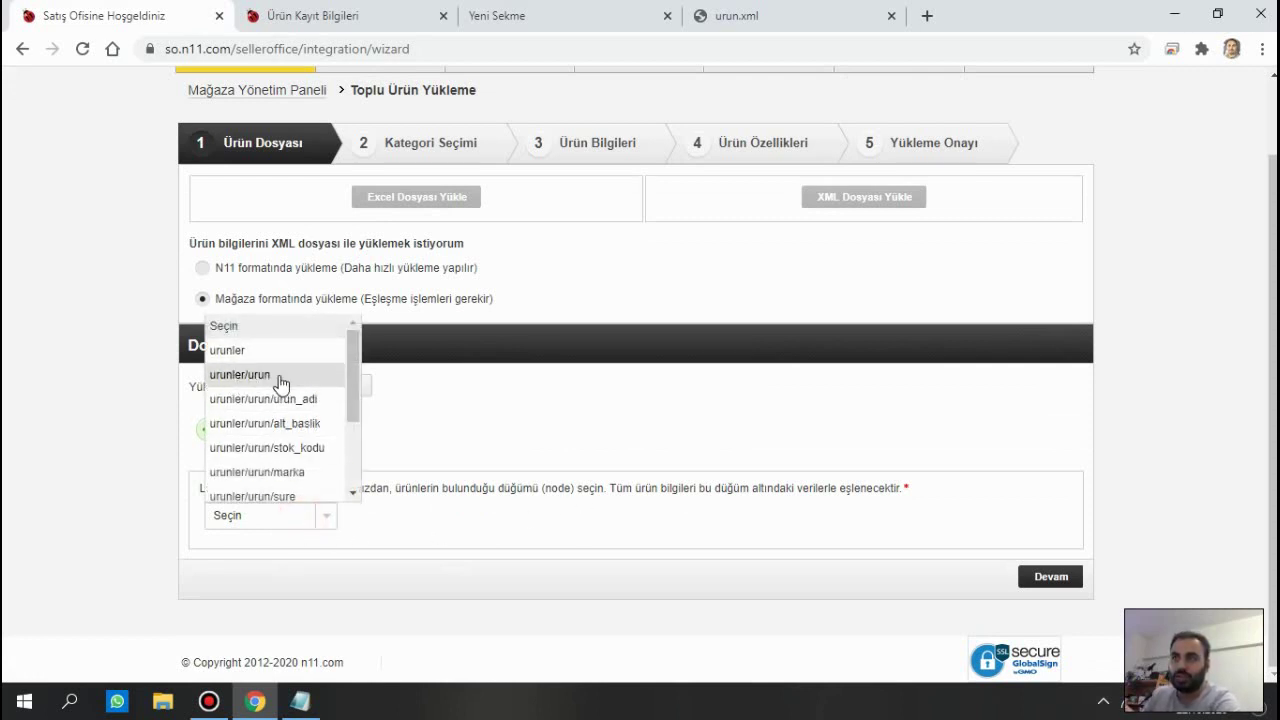
pyautogui.click(240, 375)
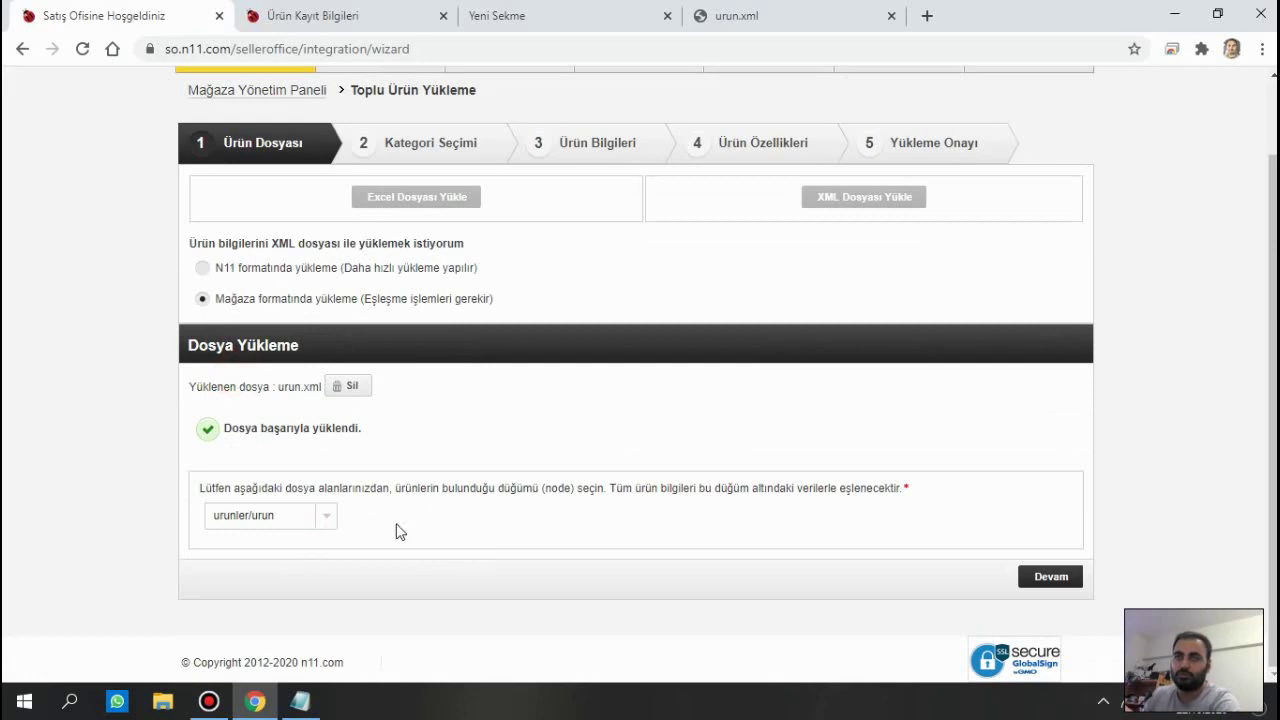
pyautogui.click(1062, 578)
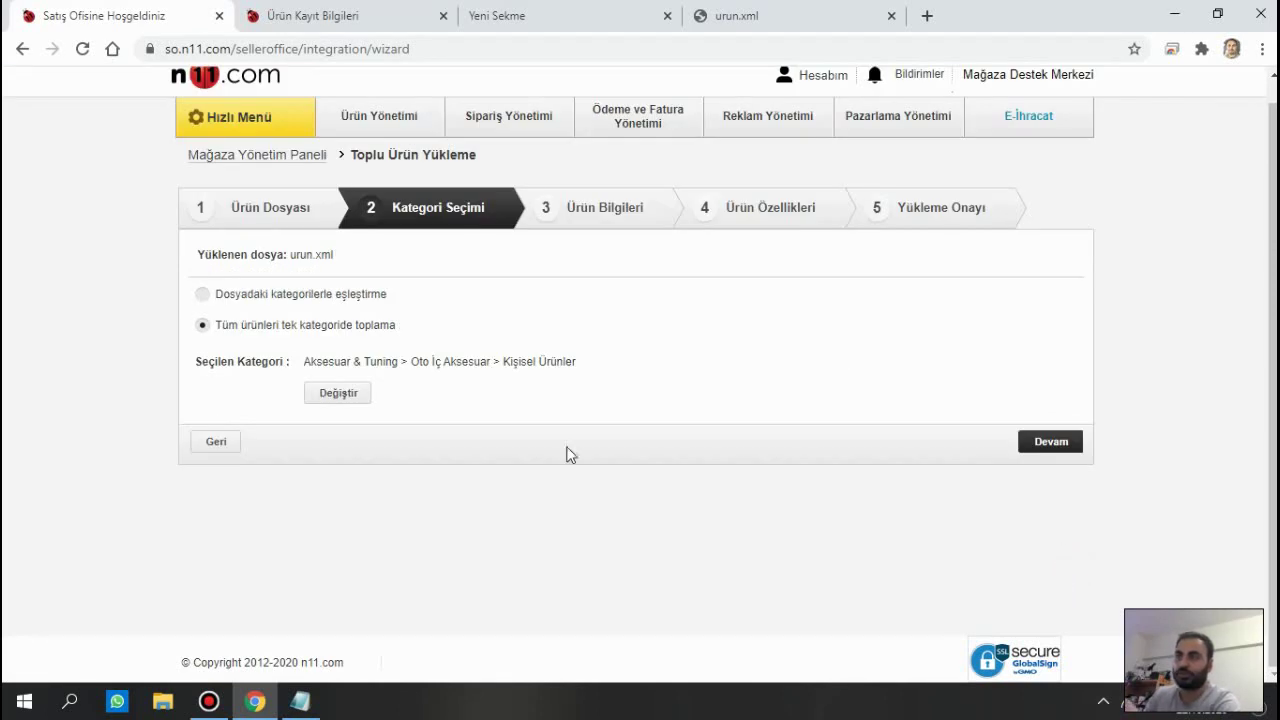
# Set the category to Ev & Yaşam > Banyo & Ev Gereçleri > Ev Gereçleri & Düzenleme > Diğer and continue.
pyautogui.click(355, 398)
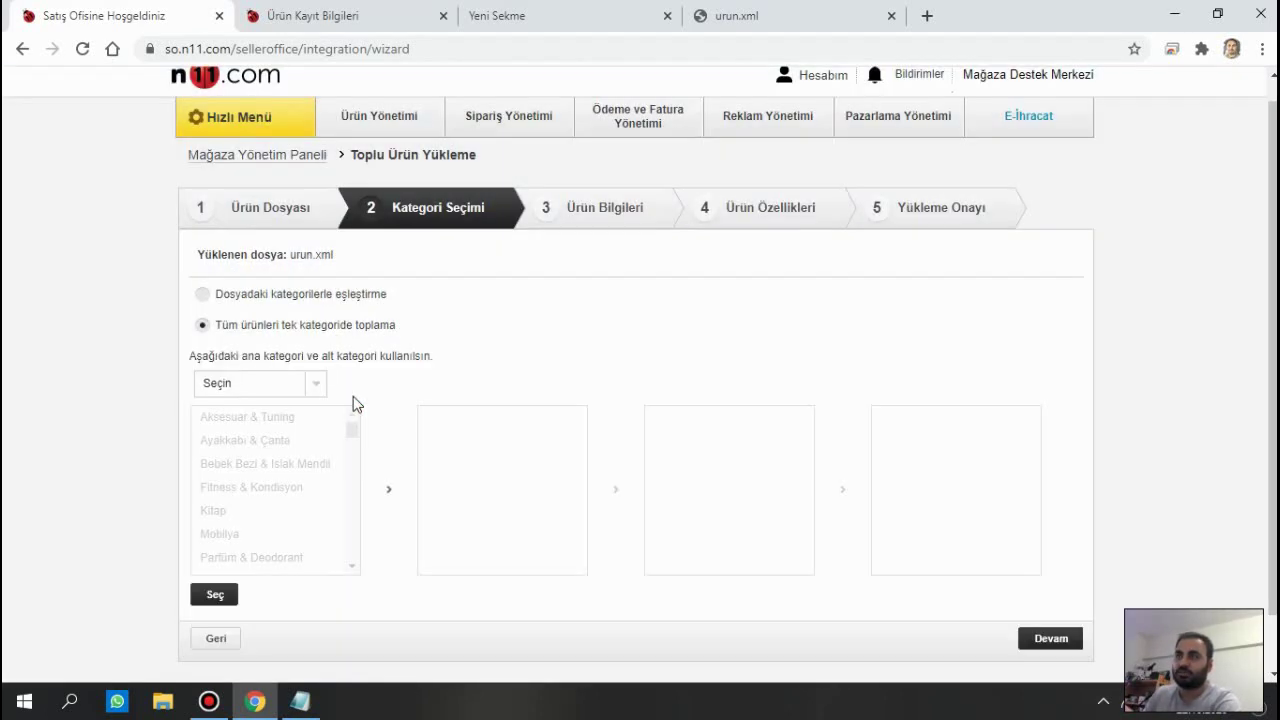
pyautogui.click(266, 390)
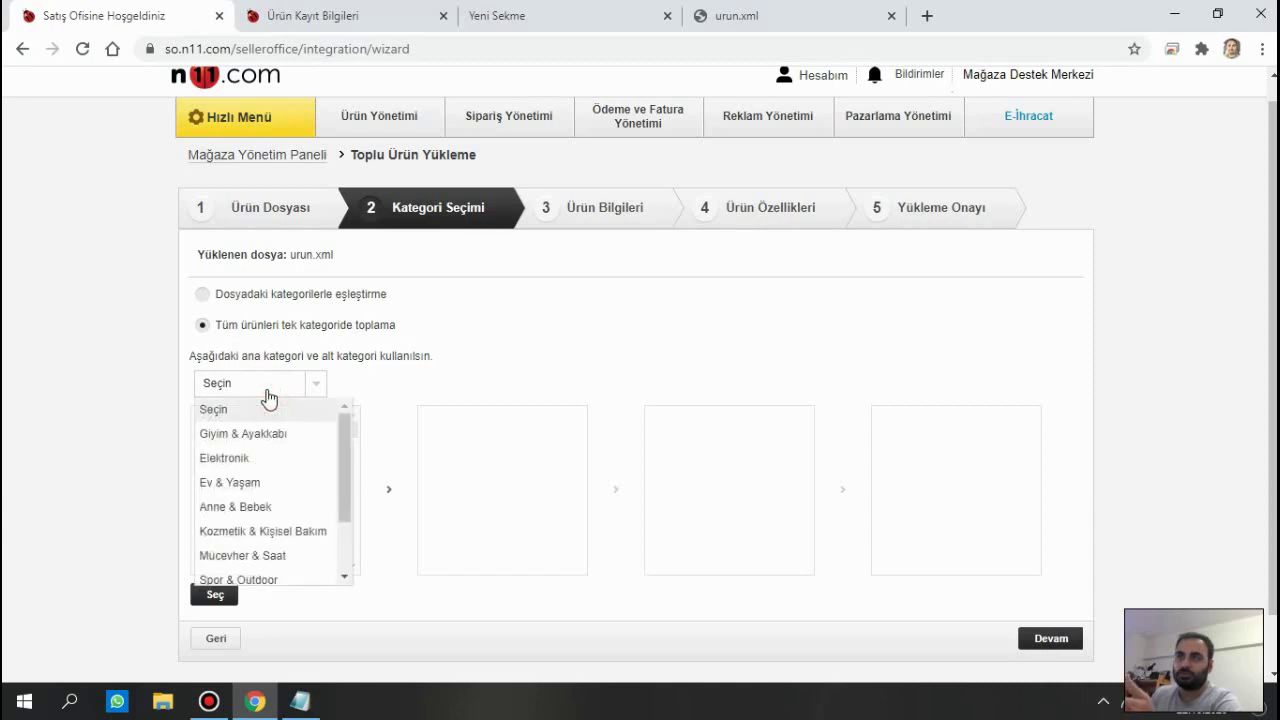
pyautogui.click(258, 482)
pyautogui.click(329, 15)
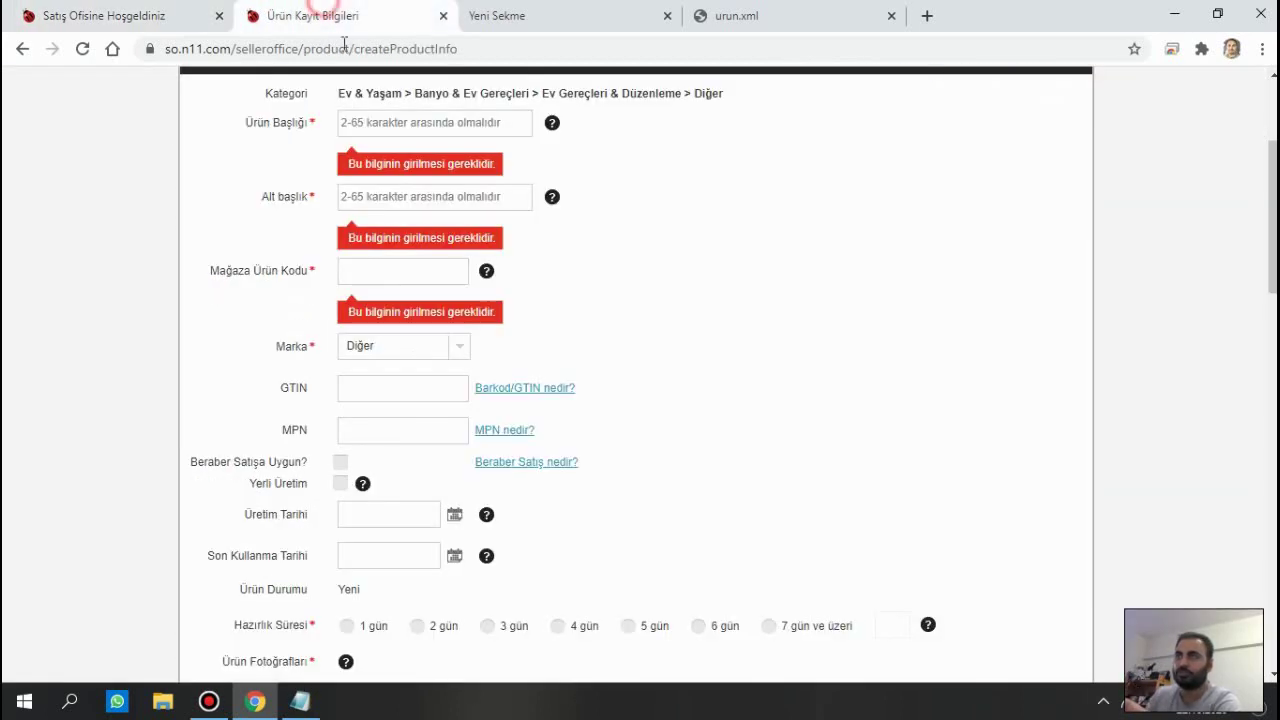
pyautogui.scroll(2, 505, 298)
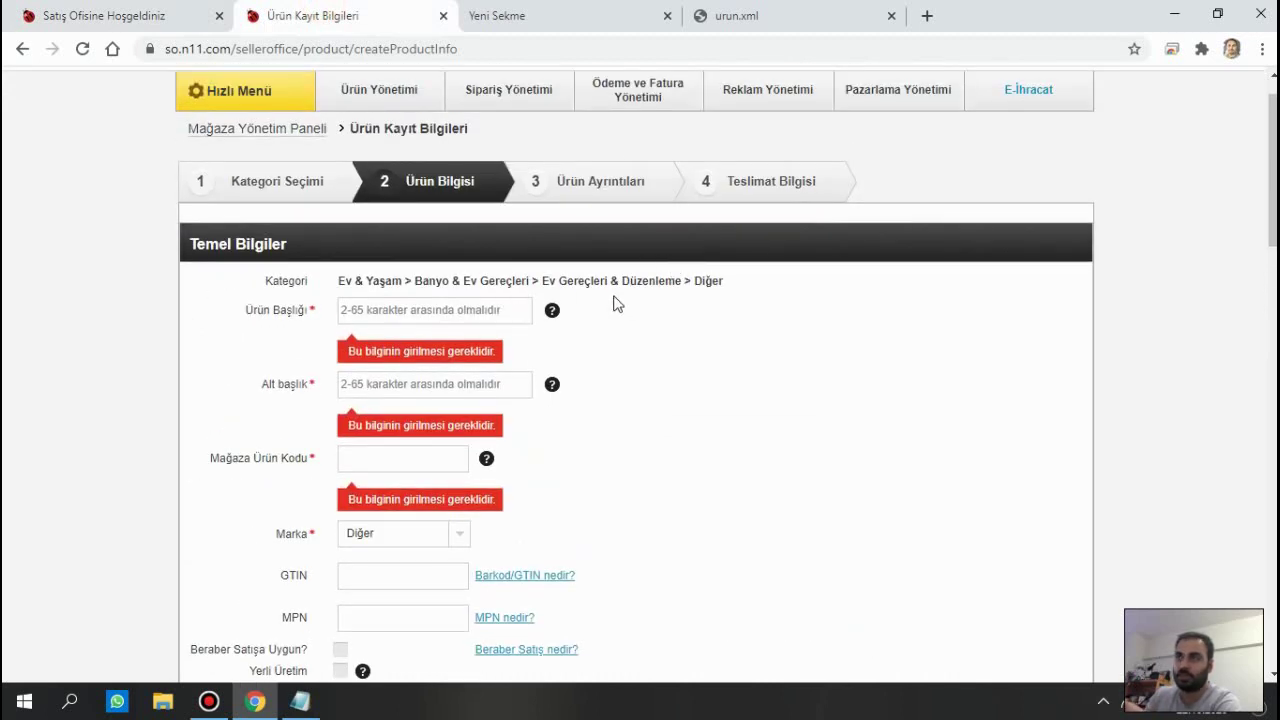
pyautogui.click(150, 16)
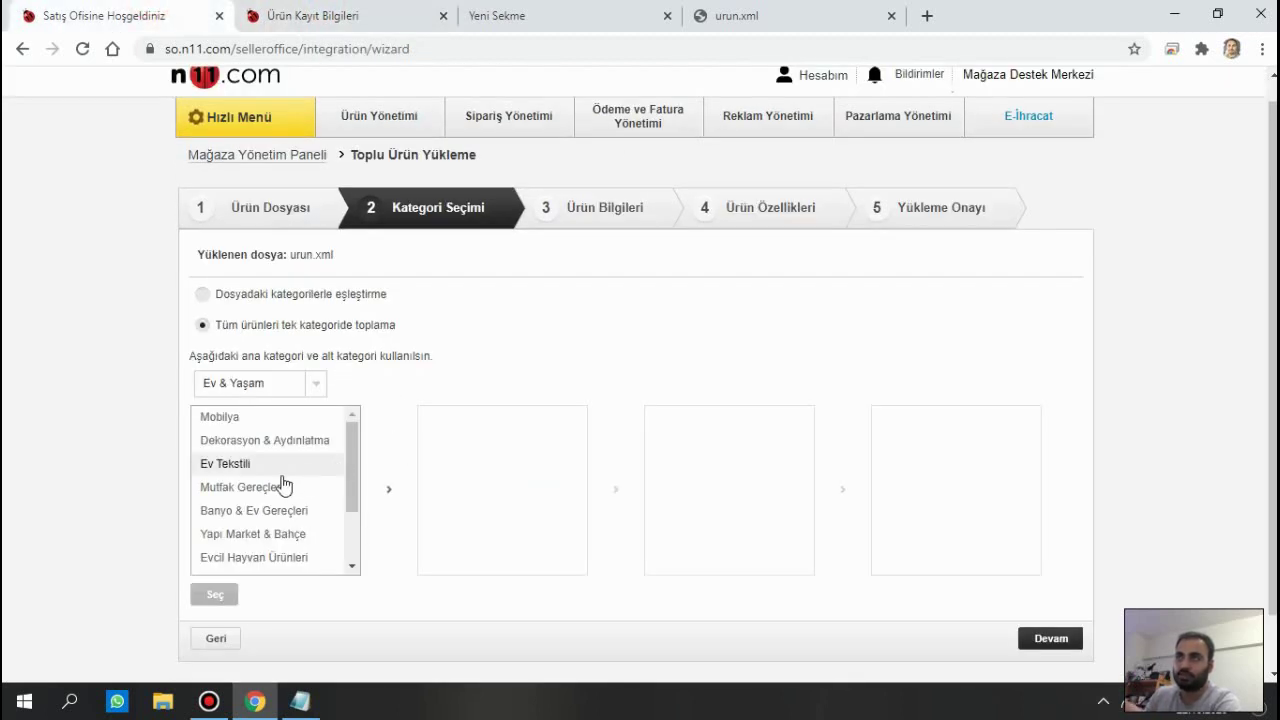
pyautogui.click(288, 509)
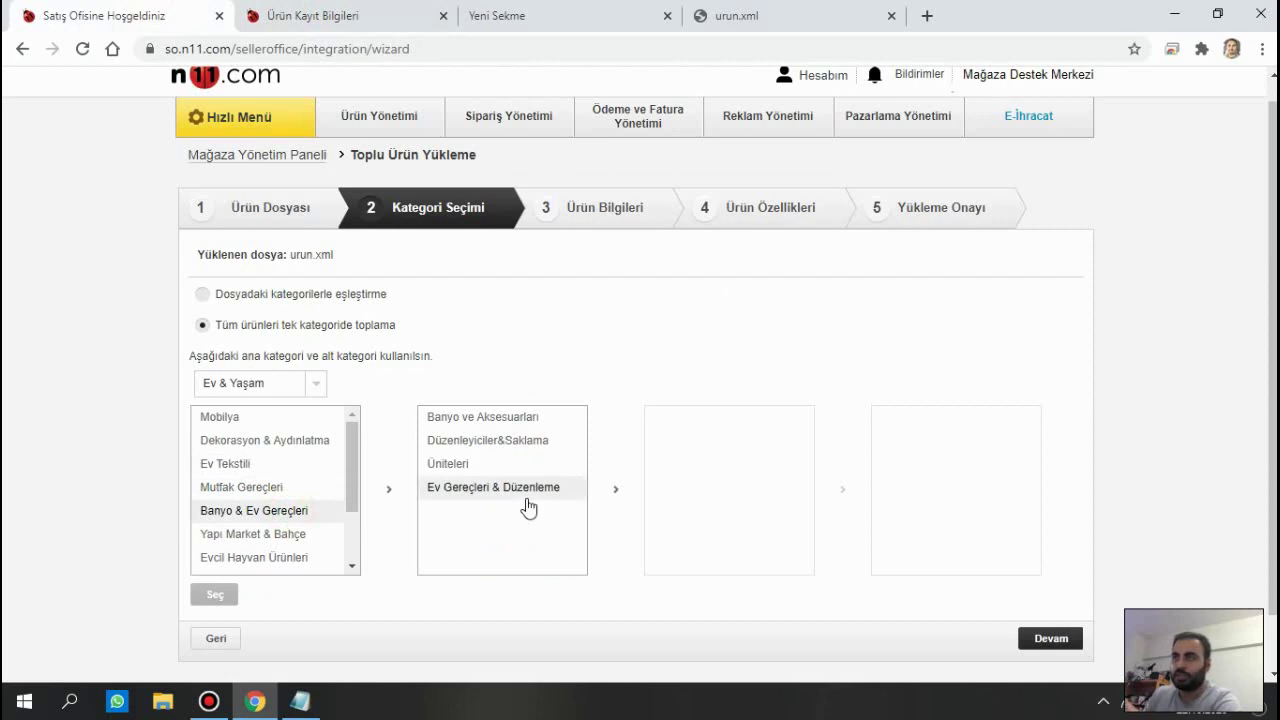
pyautogui.click(501, 492)
pyautogui.click(686, 466)
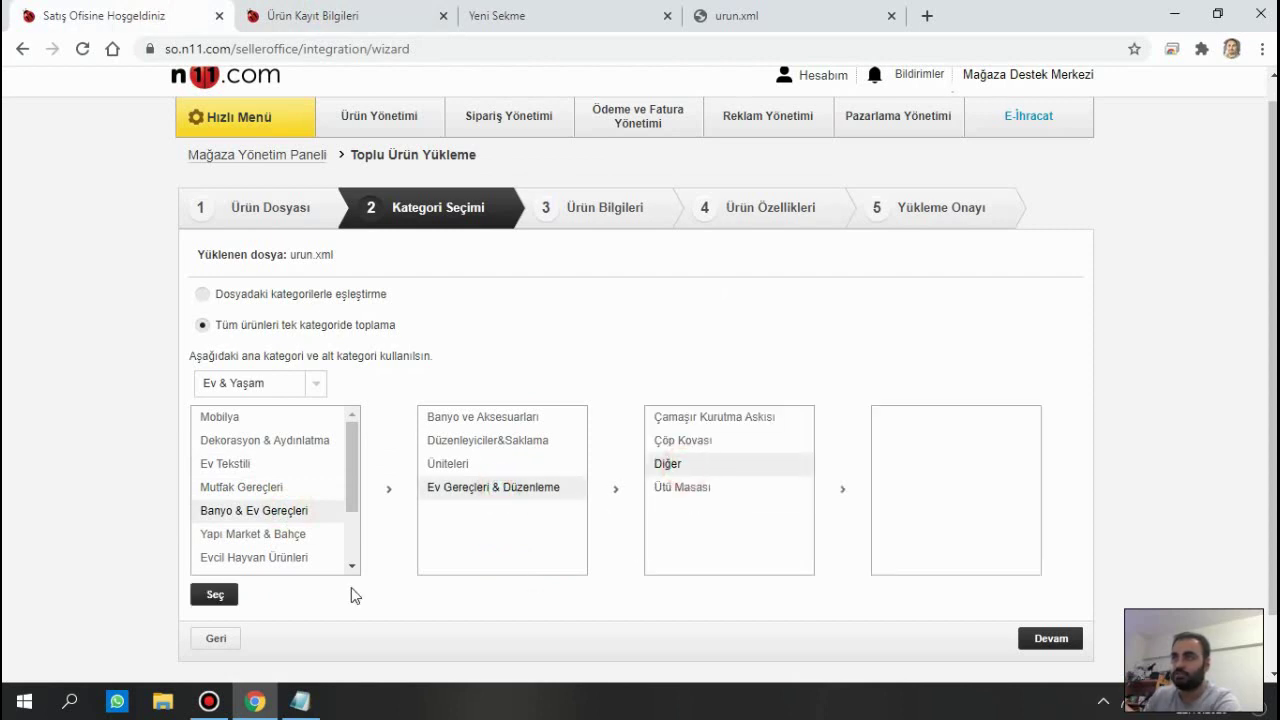
pyautogui.click(232, 597)
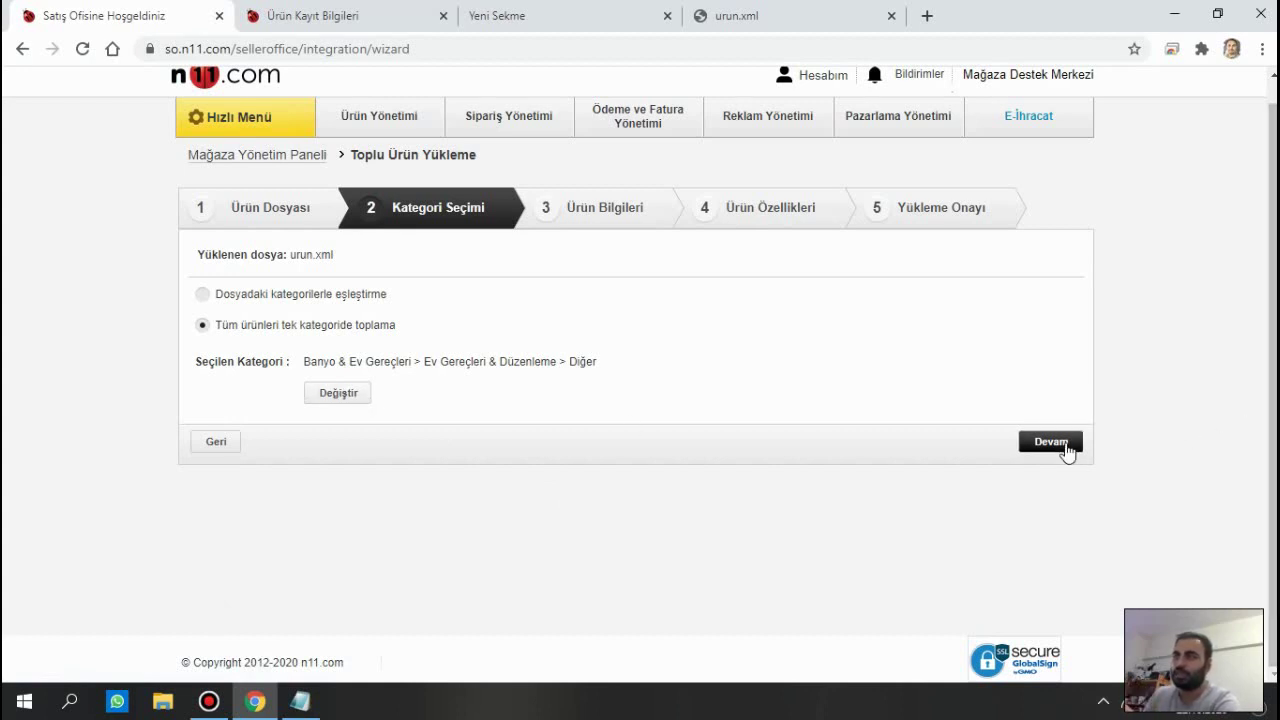
pyautogui.click(1050, 442)
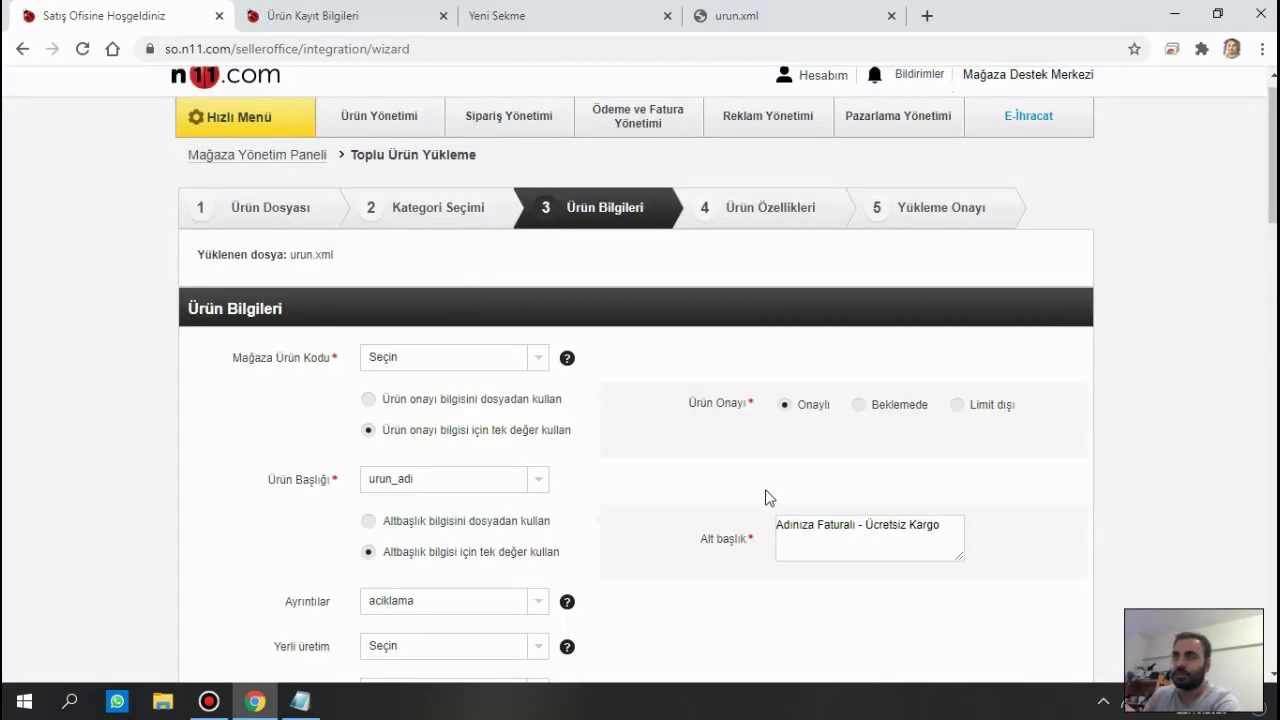
# Keep the store product code mapped to the stok_kodu field.
pyautogui.click(486, 362)
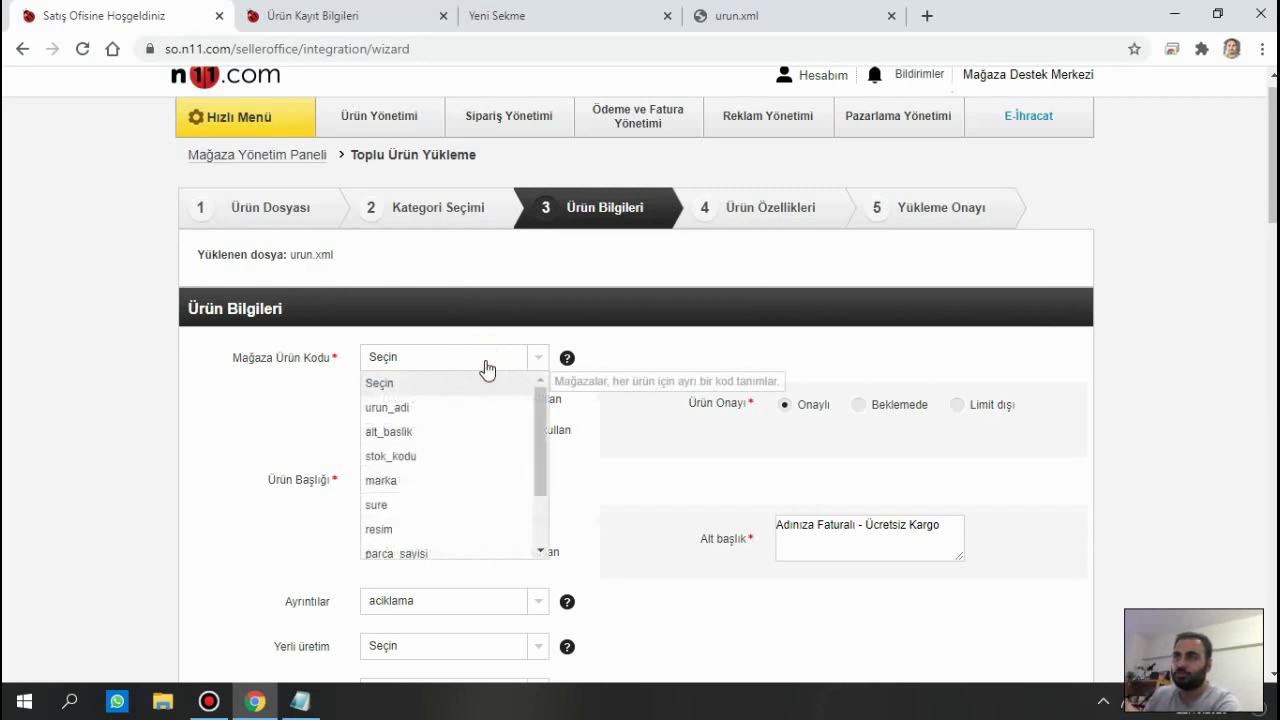
pyautogui.click(400, 456)
pyautogui.click(453, 362)
pyautogui.scroll(-2, 450, 480)
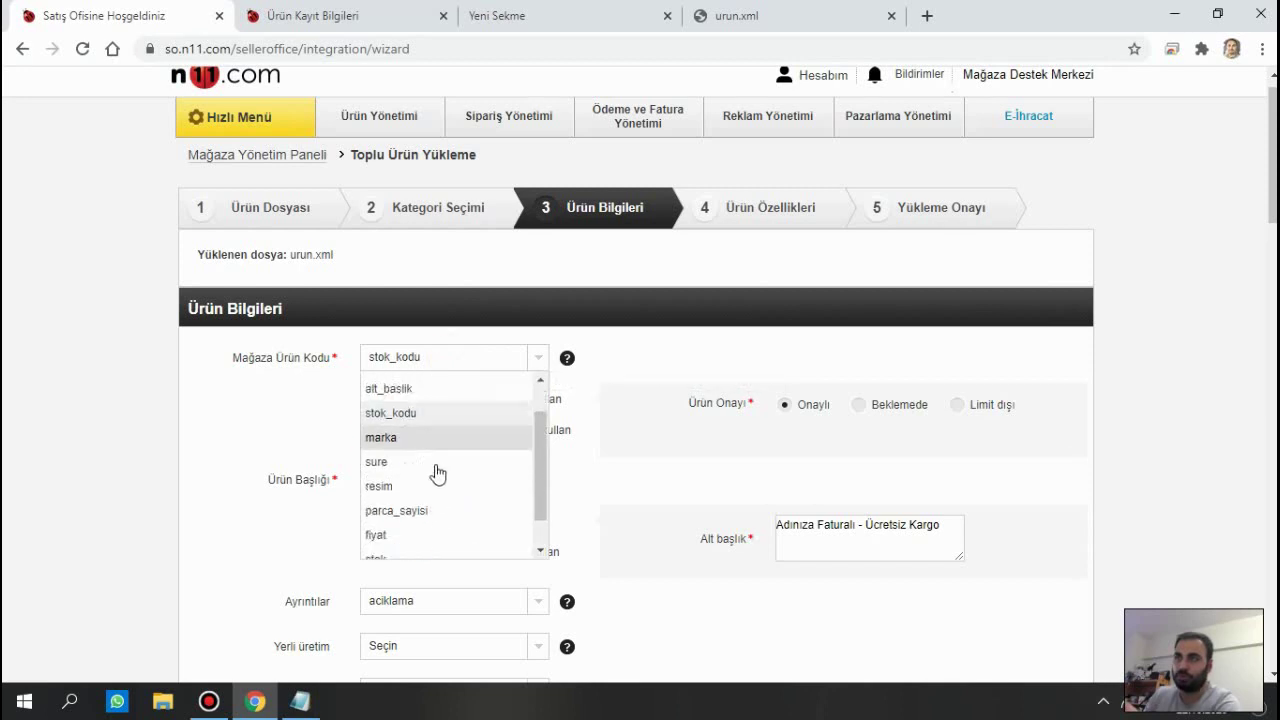
pyautogui.scroll(2, 440, 520)
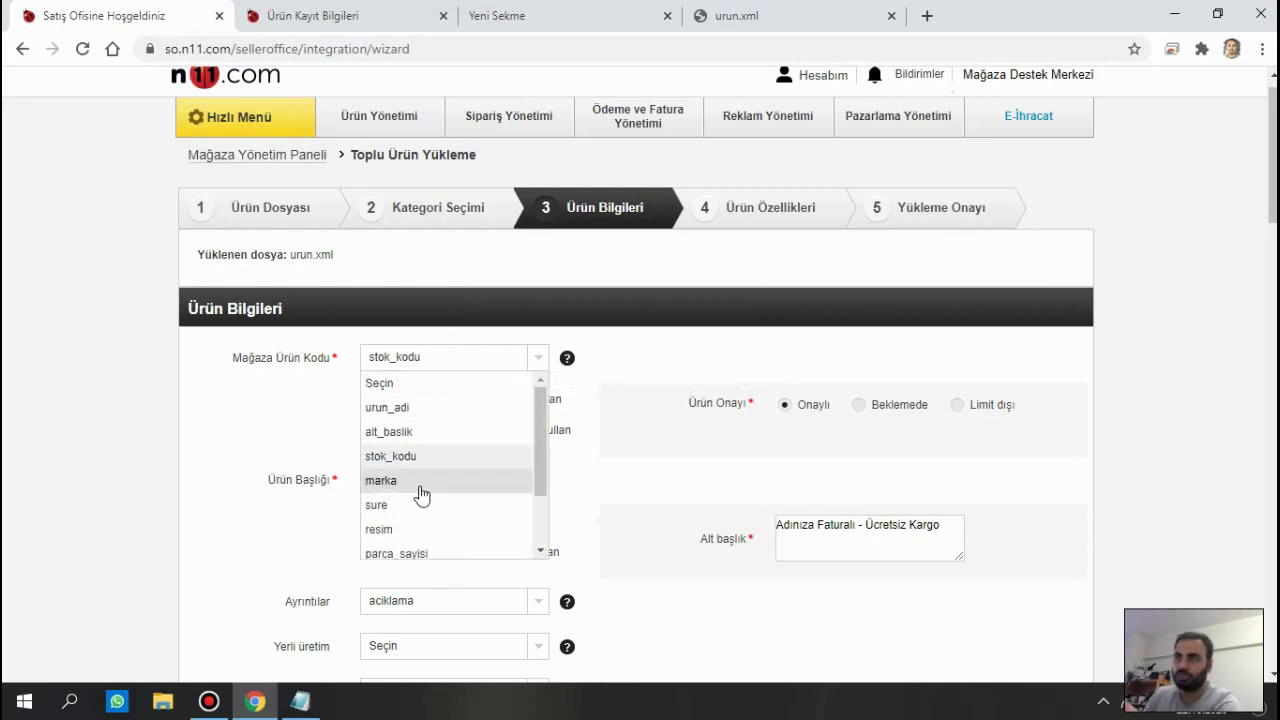
pyautogui.click(414, 466)
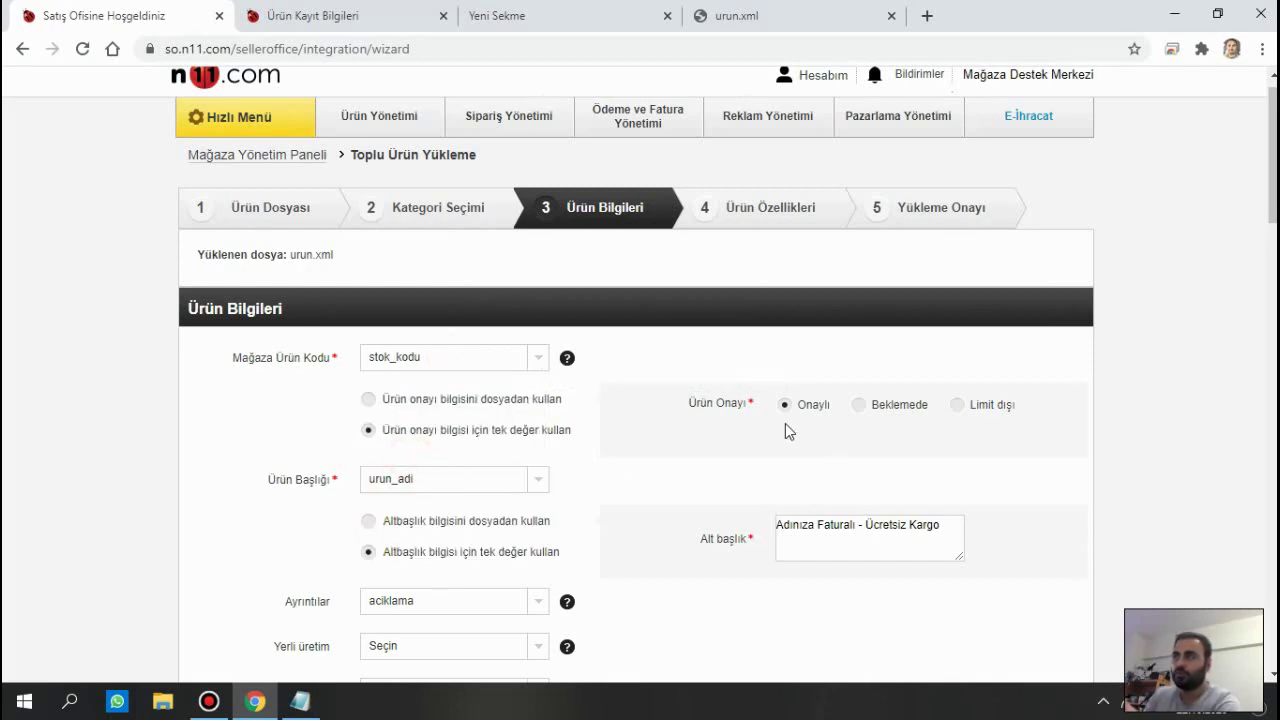
# Keep urun_adi as the product title and aciklama as the details field.
pyautogui.click(440, 493)
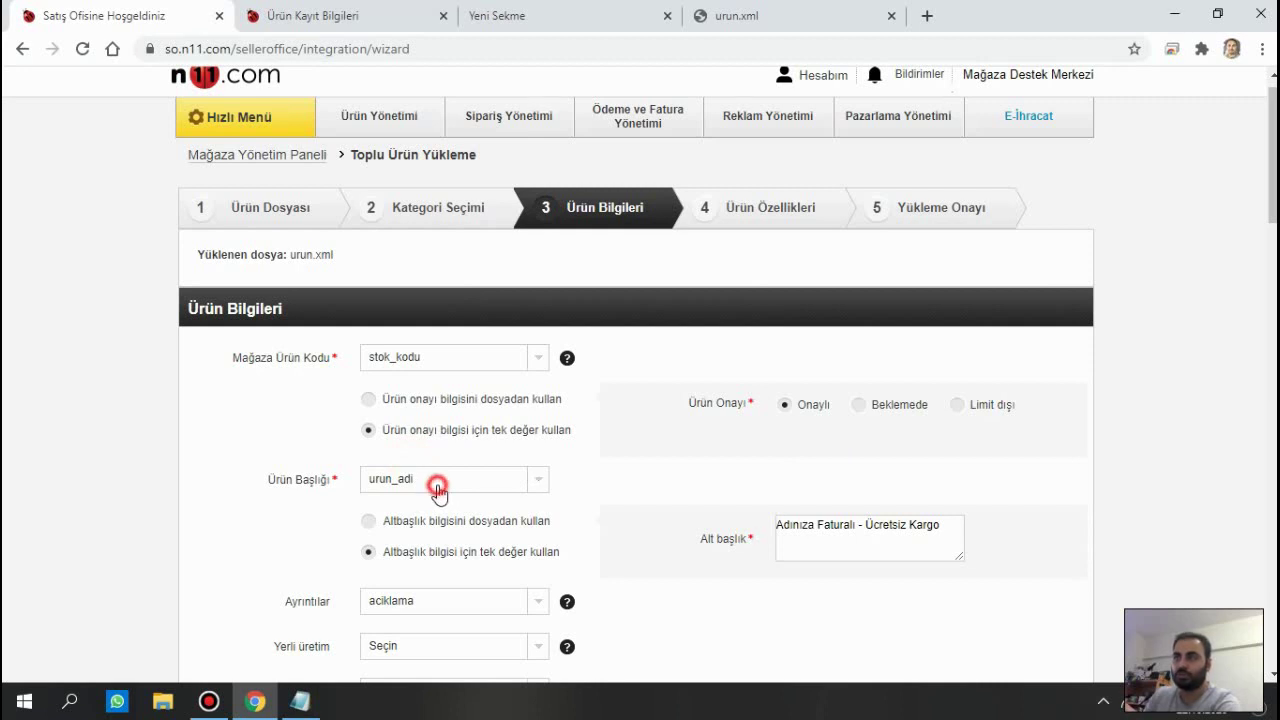
pyautogui.scroll(-1, 580, 490)
pyautogui.click(462, 446)
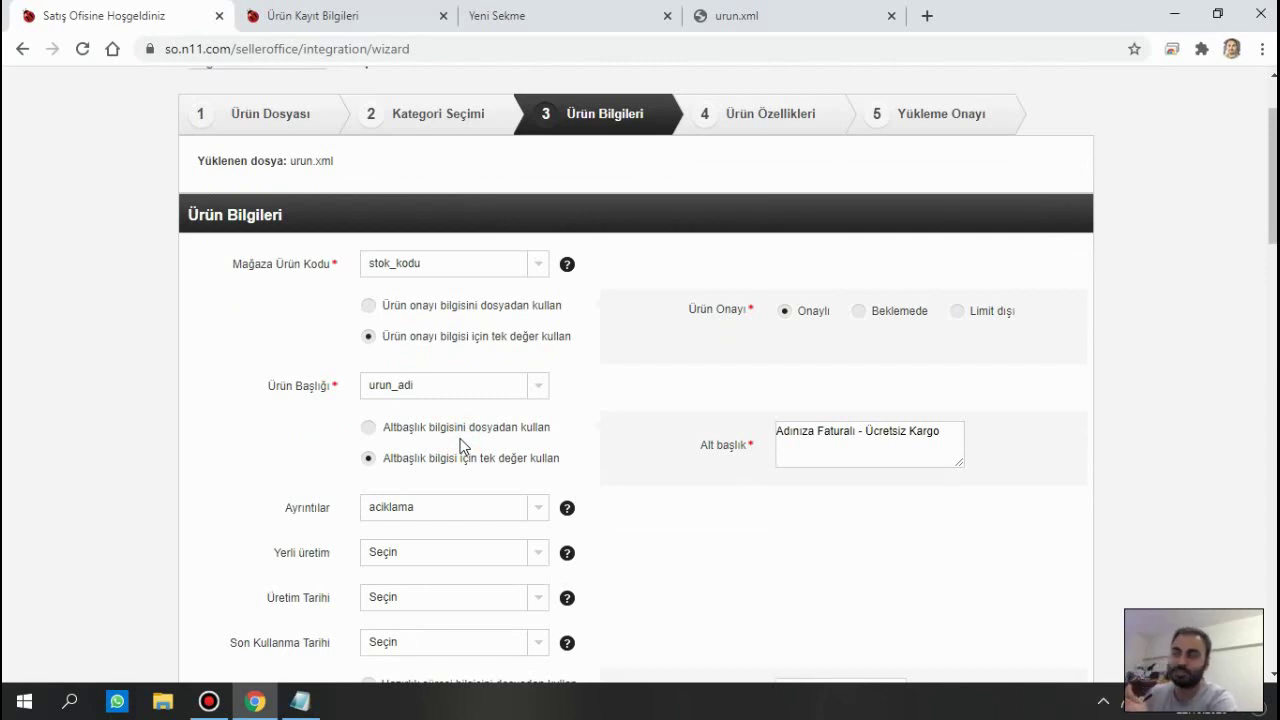
pyautogui.click(476, 399)
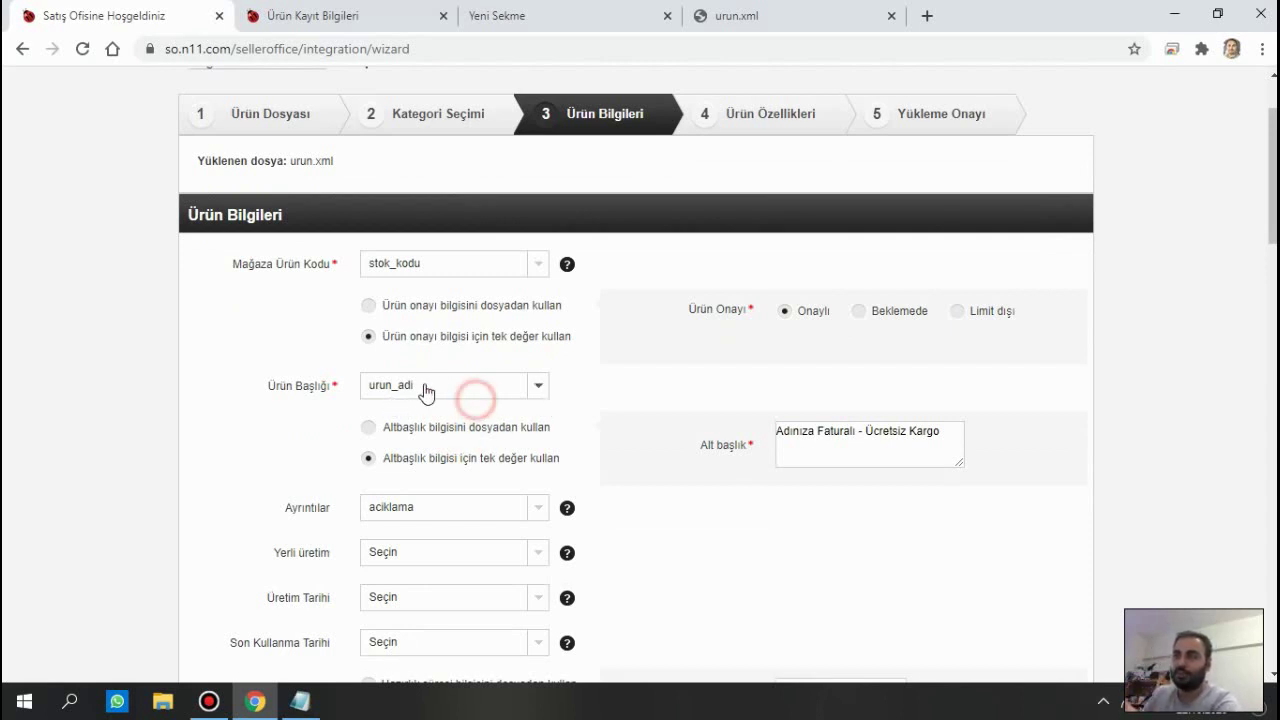
pyautogui.click(414, 440)
pyautogui.scroll(-1, 491, 441)
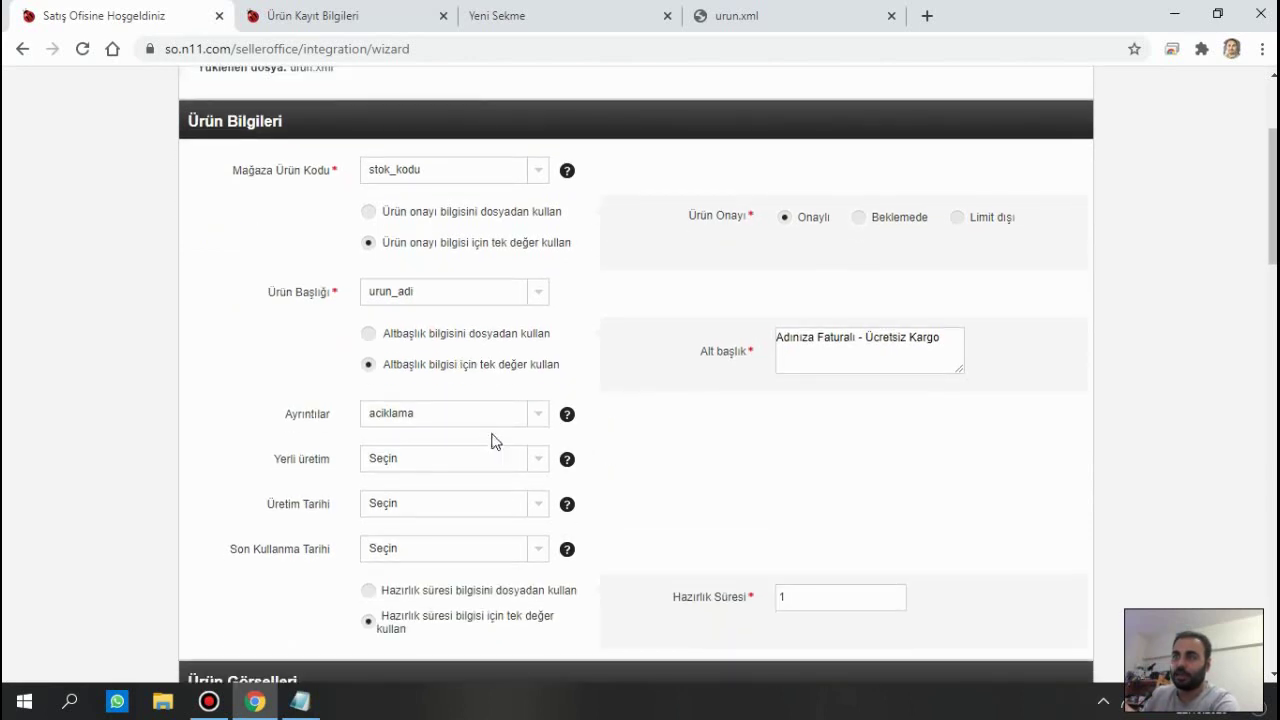
pyautogui.click(457, 421)
pyautogui.scroll(-2, 455, 475)
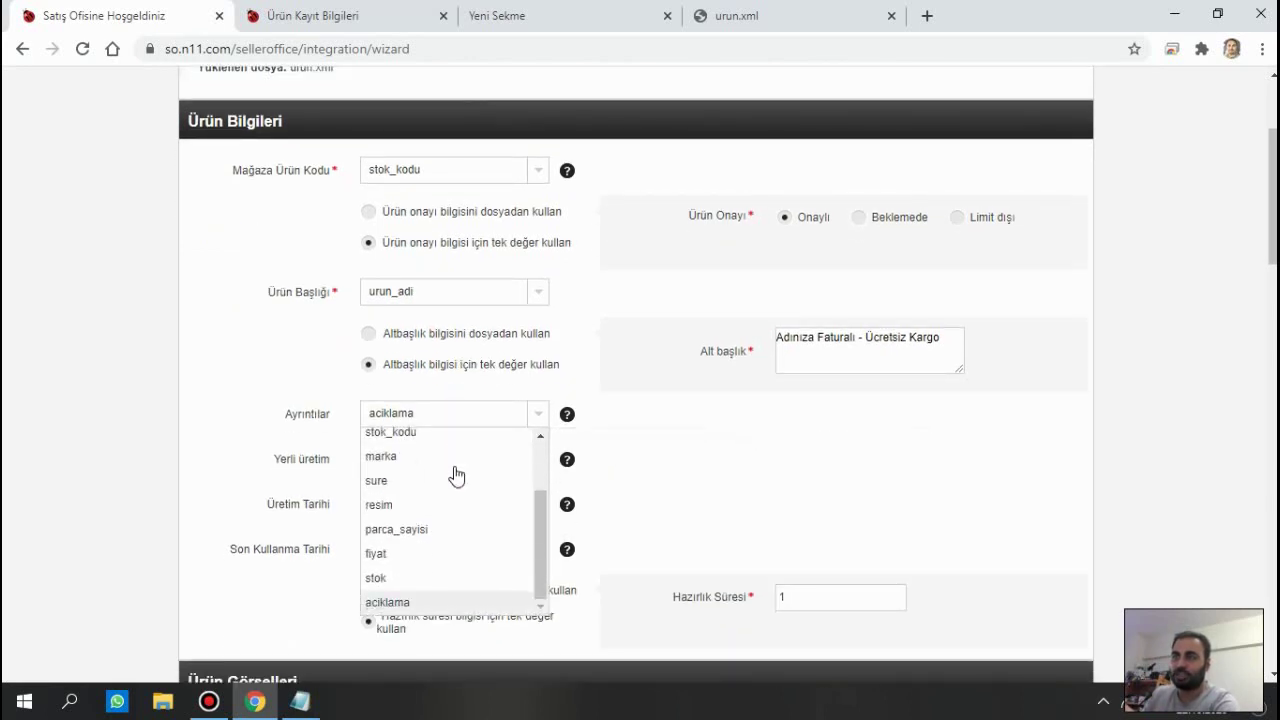
pyautogui.click(434, 601)
# Take the subtitle from the file's alt_baslik field.
pyautogui.click(841, 504)
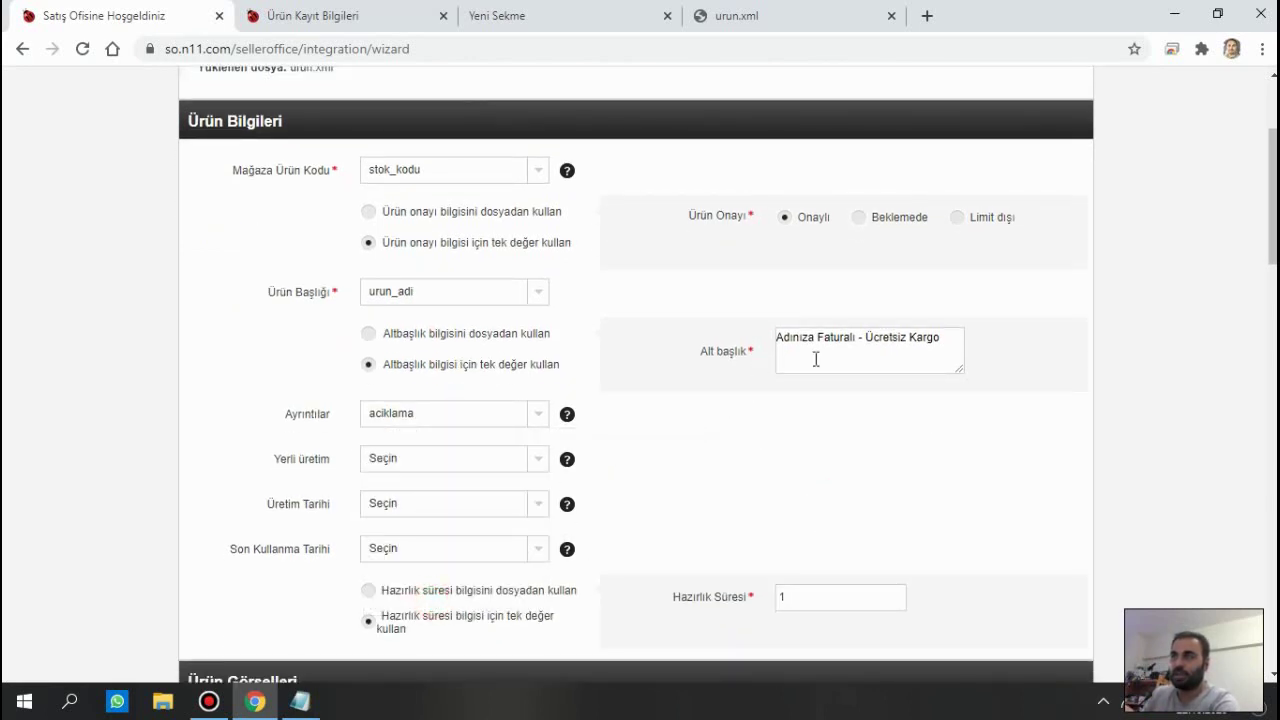
pyautogui.click(368, 336)
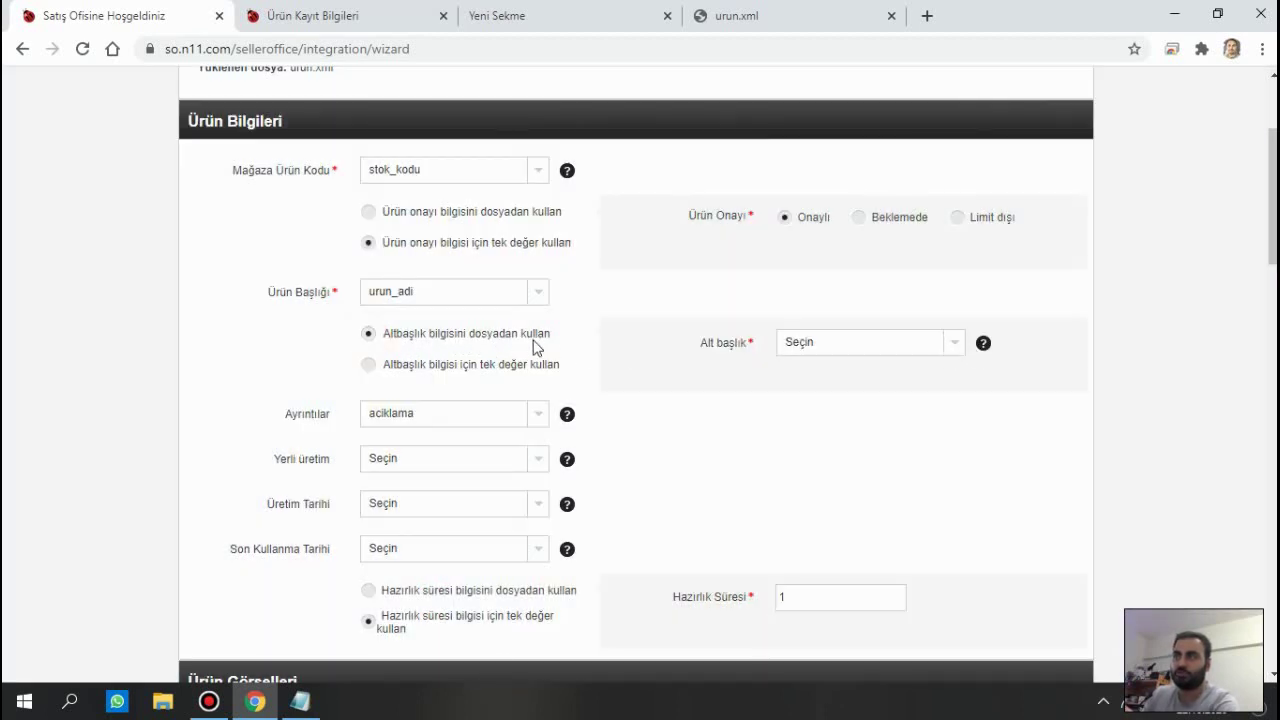
pyautogui.click(871, 346)
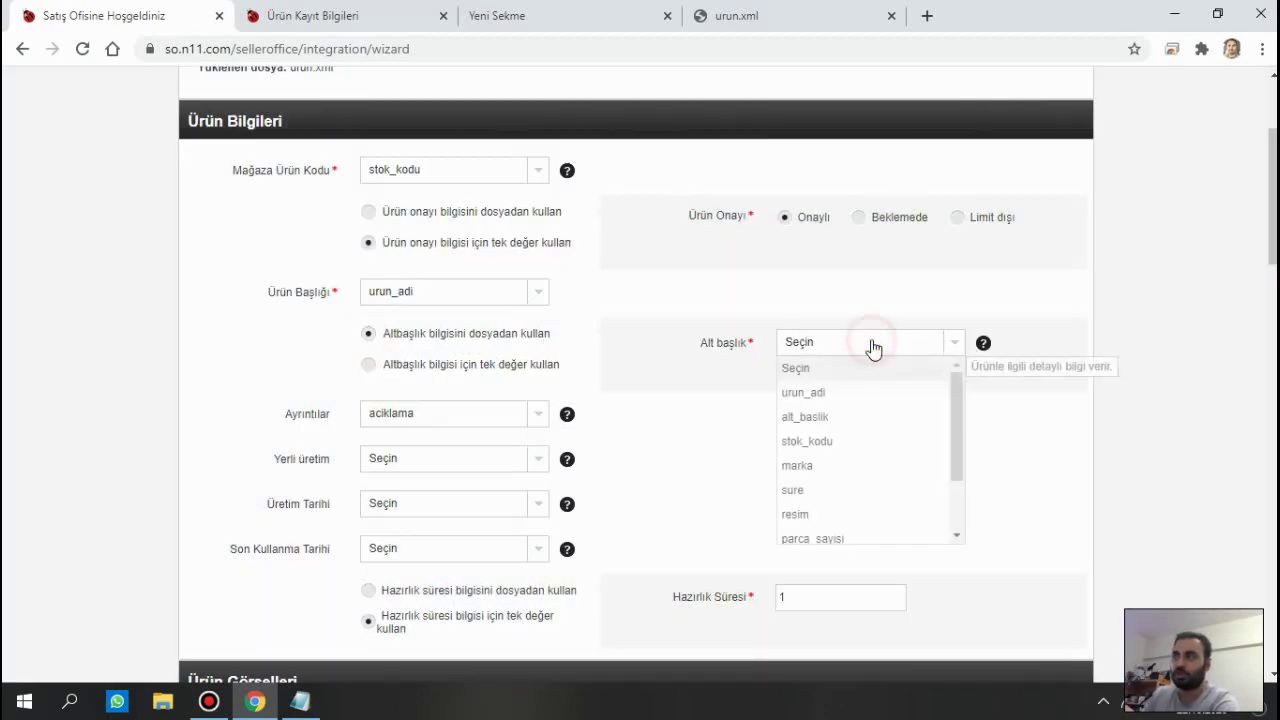
pyautogui.click(818, 418)
pyautogui.scroll(-2, 1067, 455)
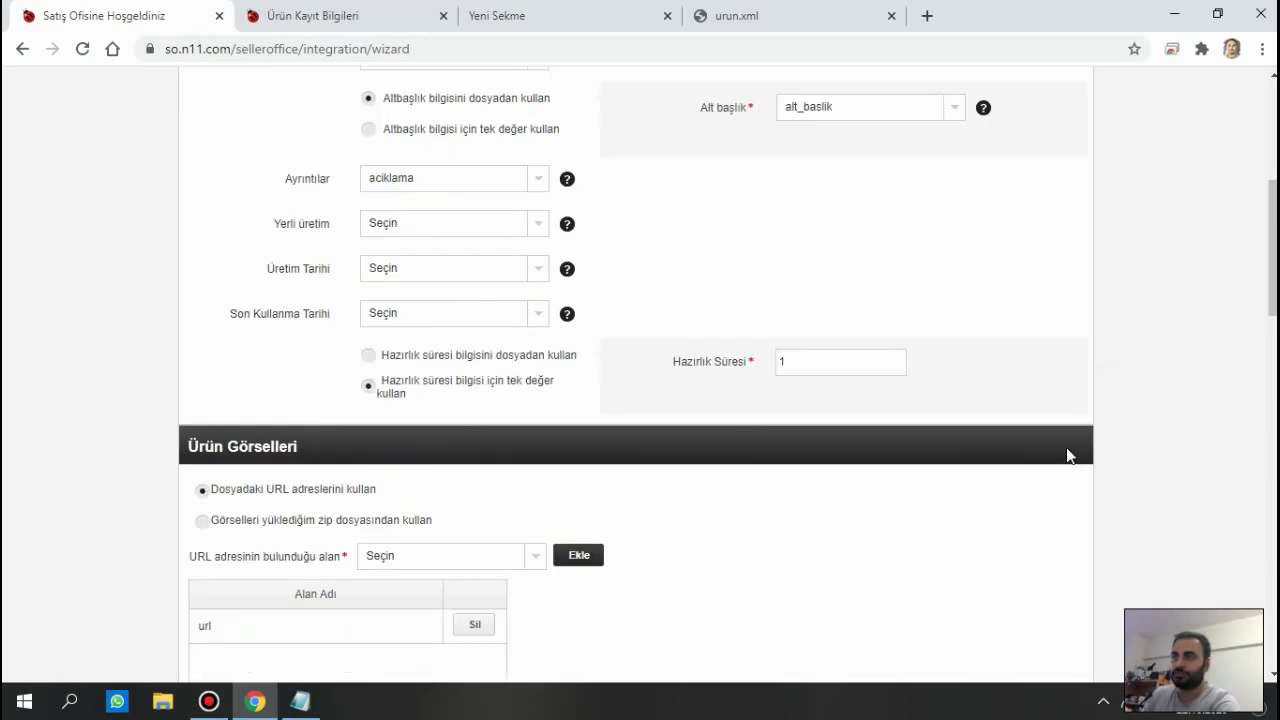
pyautogui.scroll(1, 1066, 449)
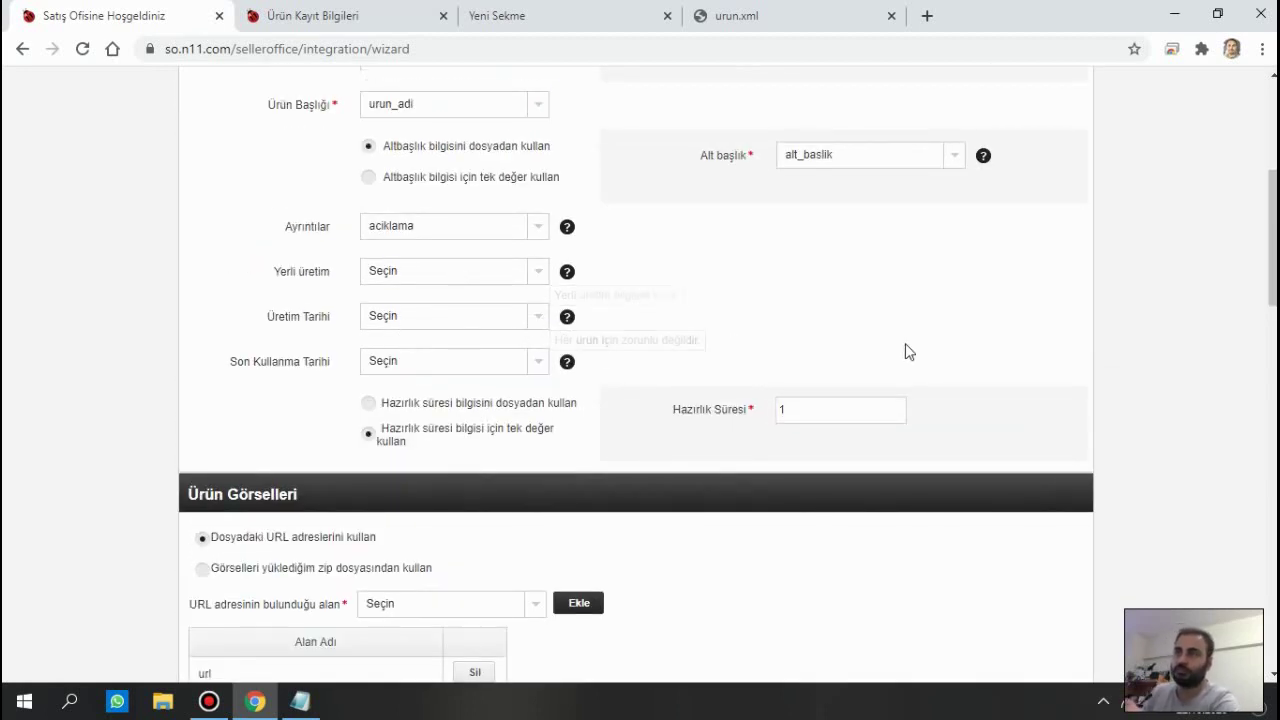
pyautogui.scroll(-2, 908, 351)
# Take the preparation time from the file's sure field.
pyautogui.click(456, 304)
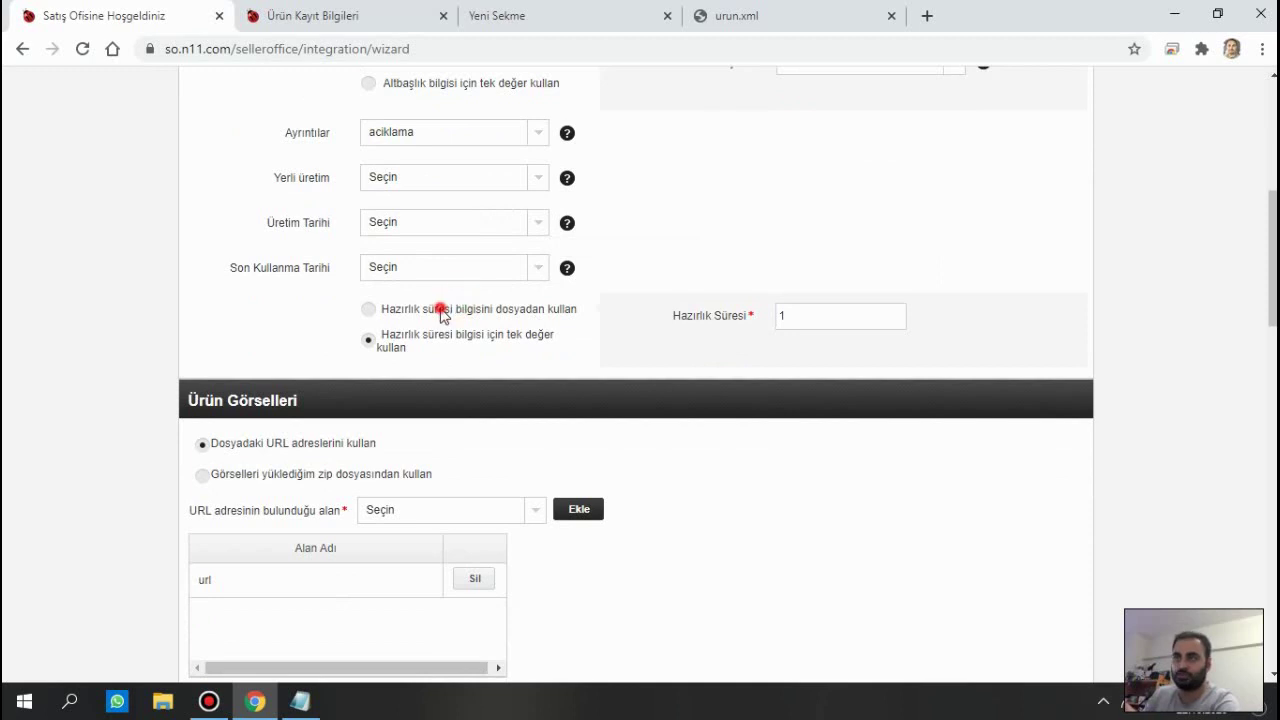
pyautogui.click(866, 325)
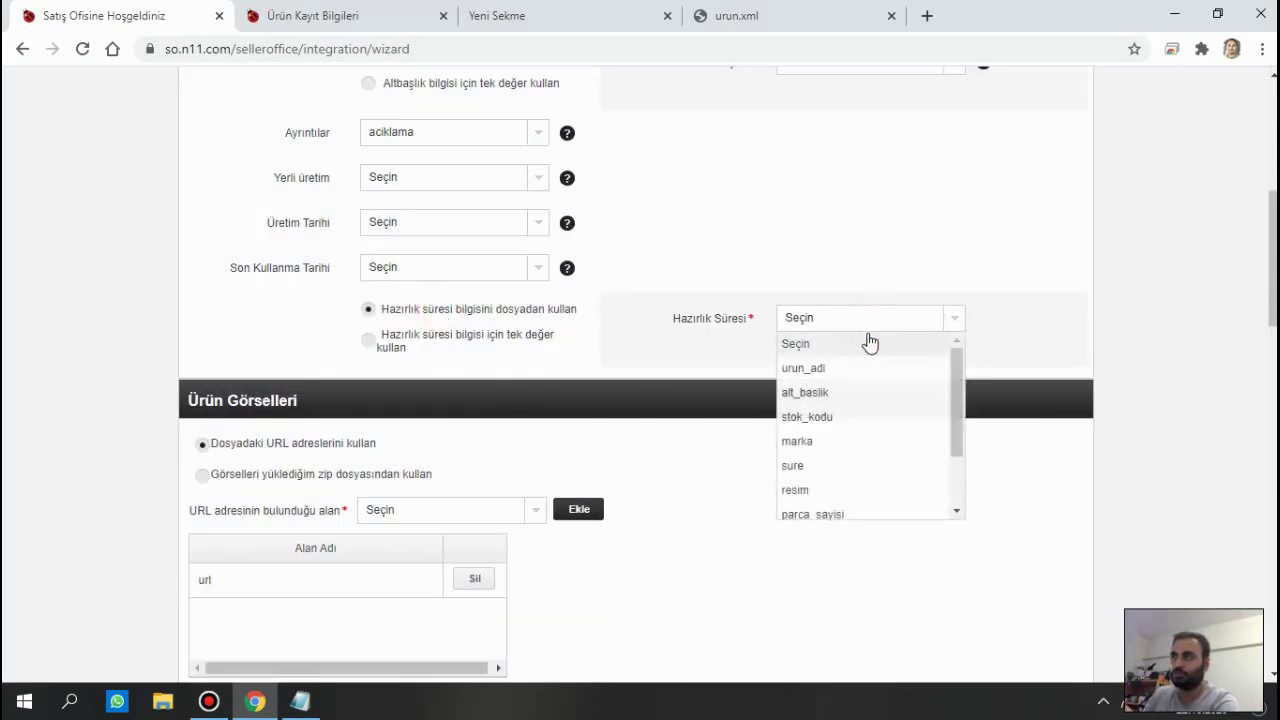
pyautogui.click(828, 466)
pyautogui.scroll(-2, 828, 468)
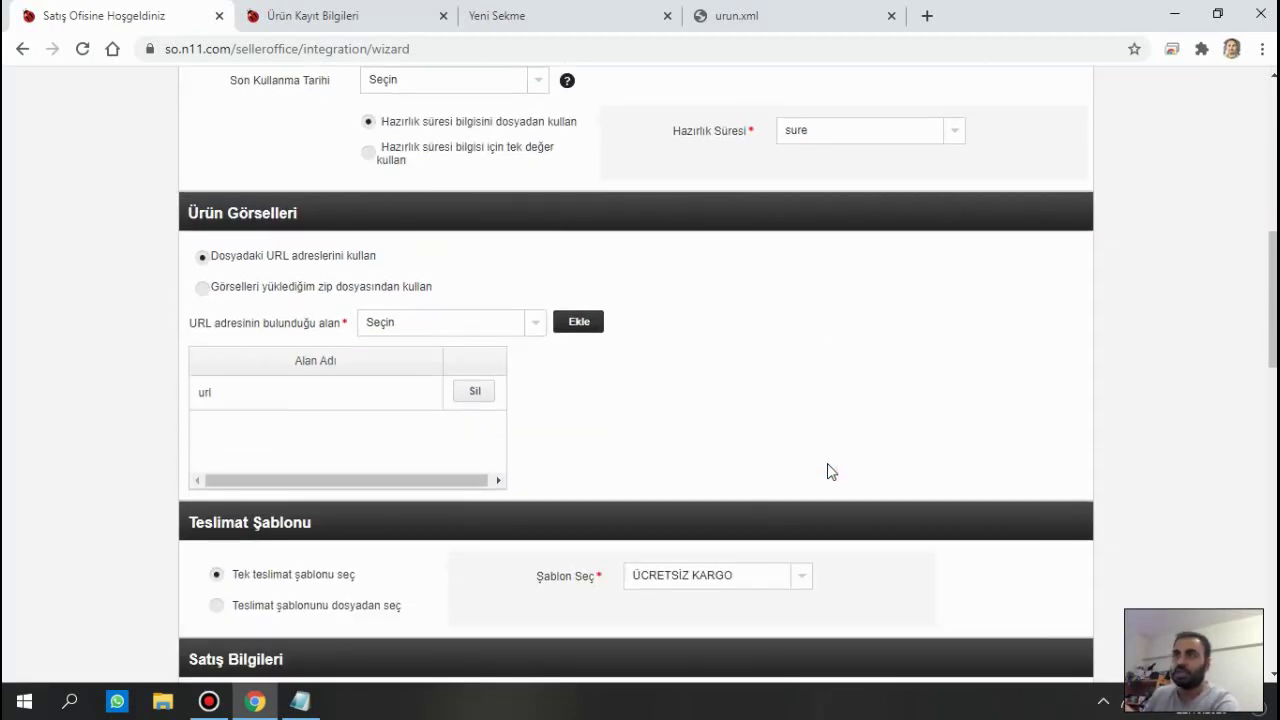
# Delete the url row from the Ürün Görselleri field table.
pyautogui.click(476, 393)
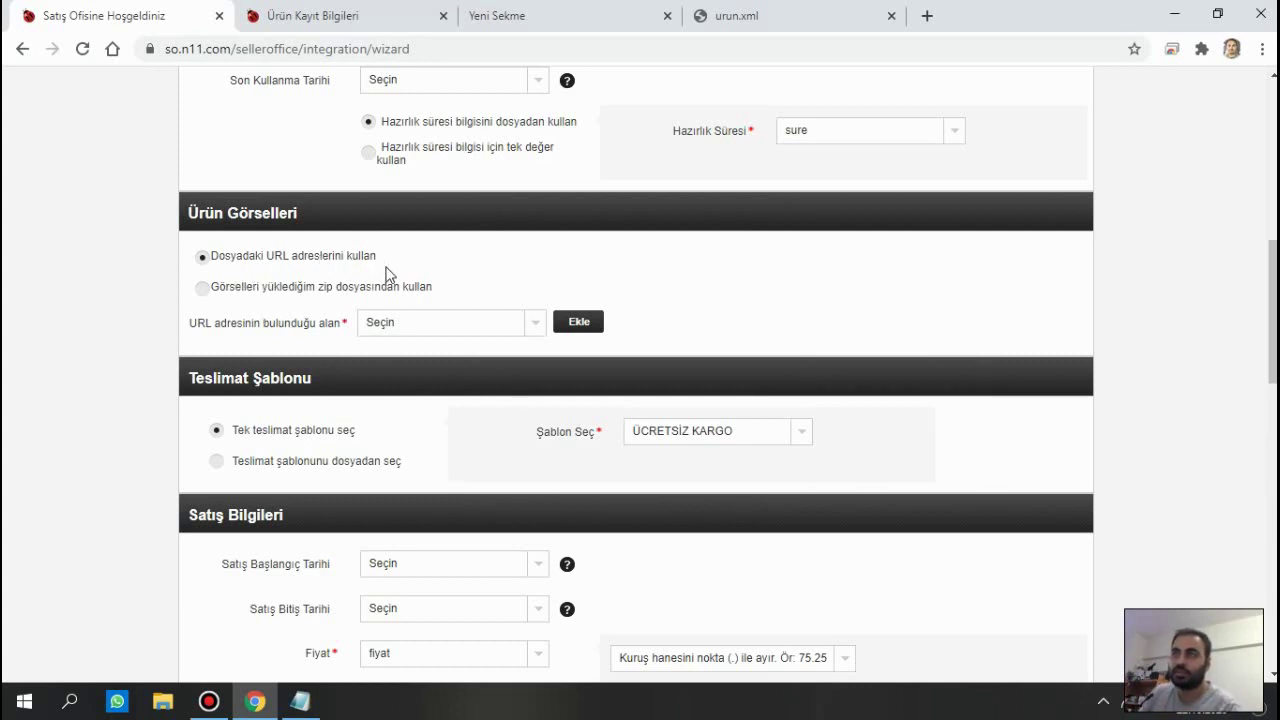
# Switch images to 'Görselleri yüklediğim zip dosyasından kullan' and add resim as the image-name field.
pyautogui.moveTo(380, 262); pyautogui.dragTo(288, 258)
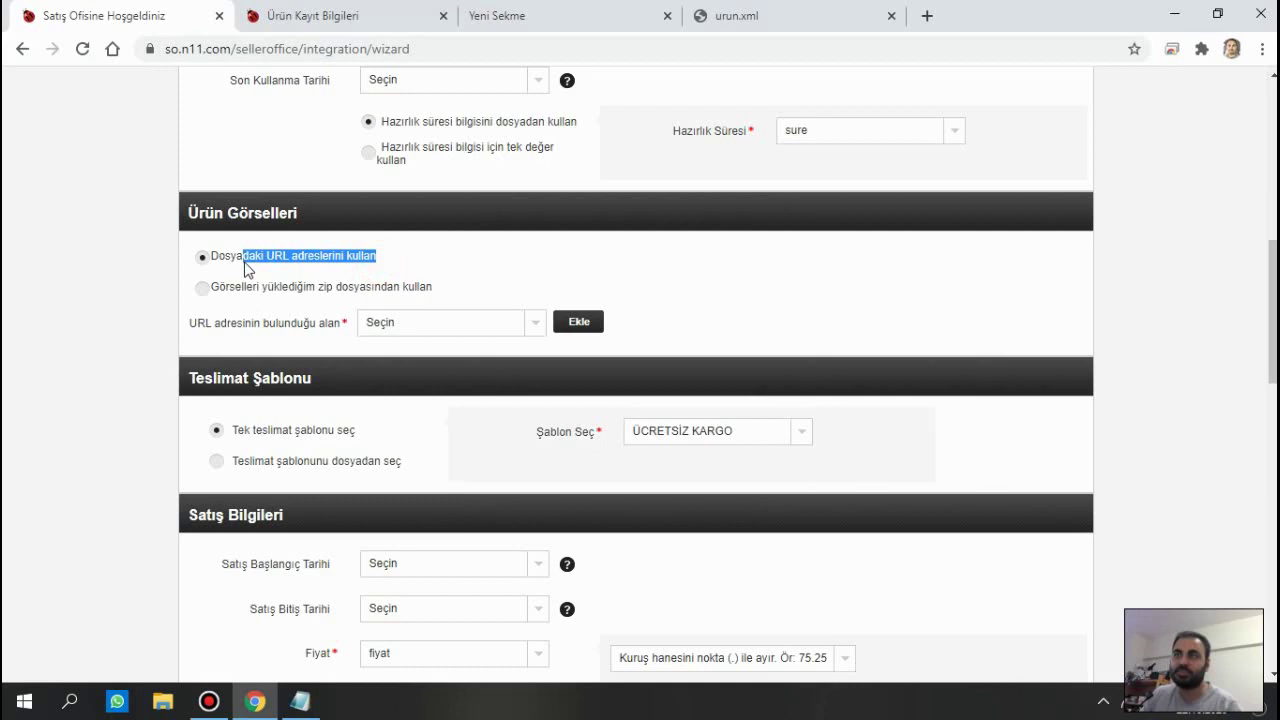
pyautogui.click(445, 244)
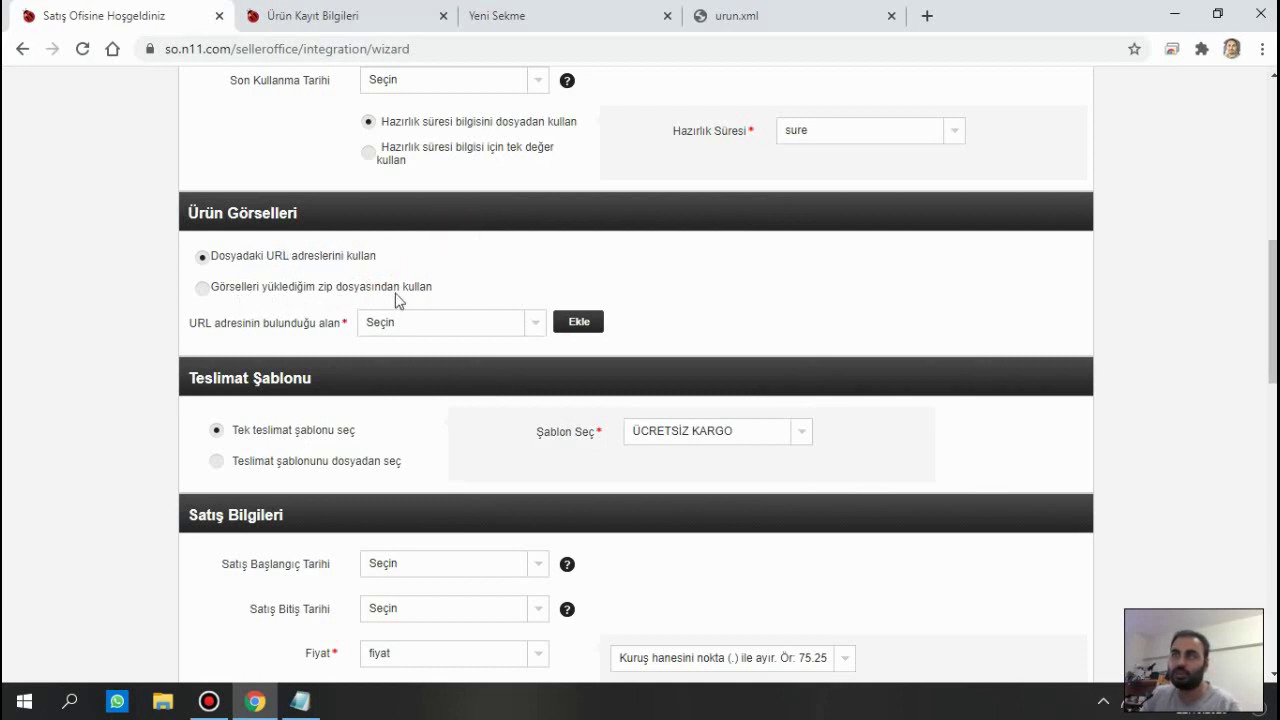
pyautogui.click(202, 288)
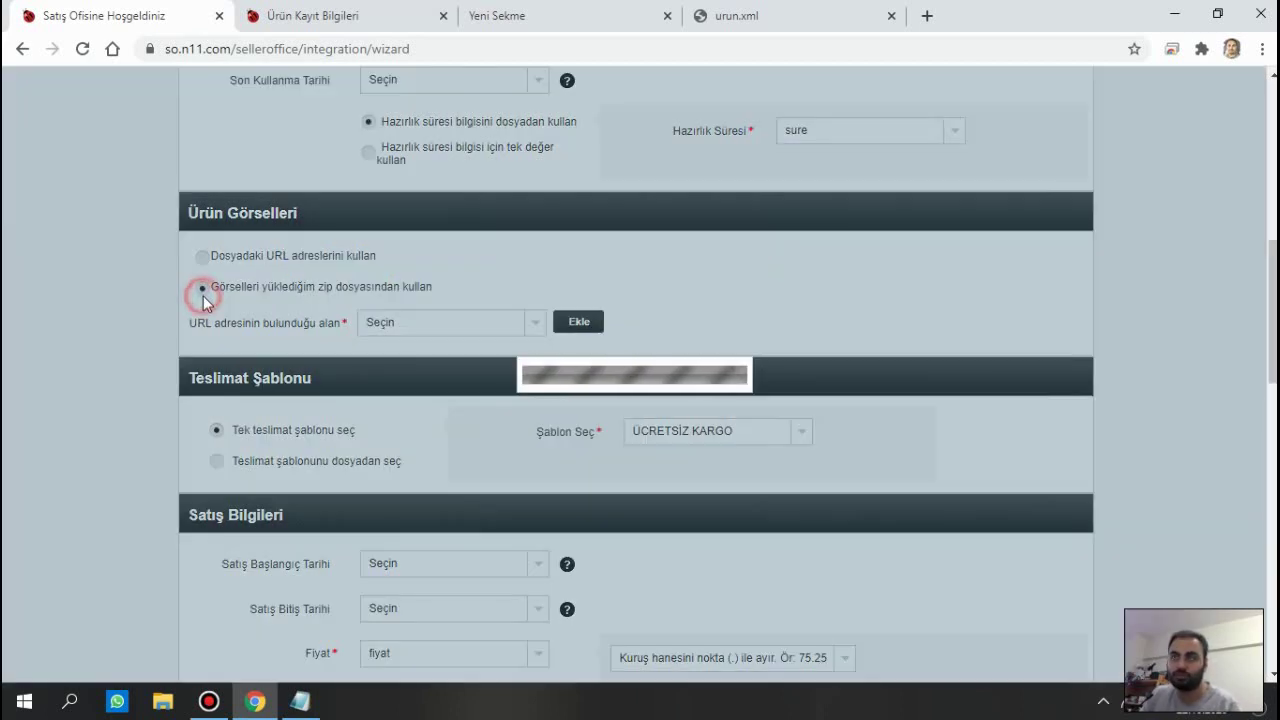
pyautogui.click(446, 331)
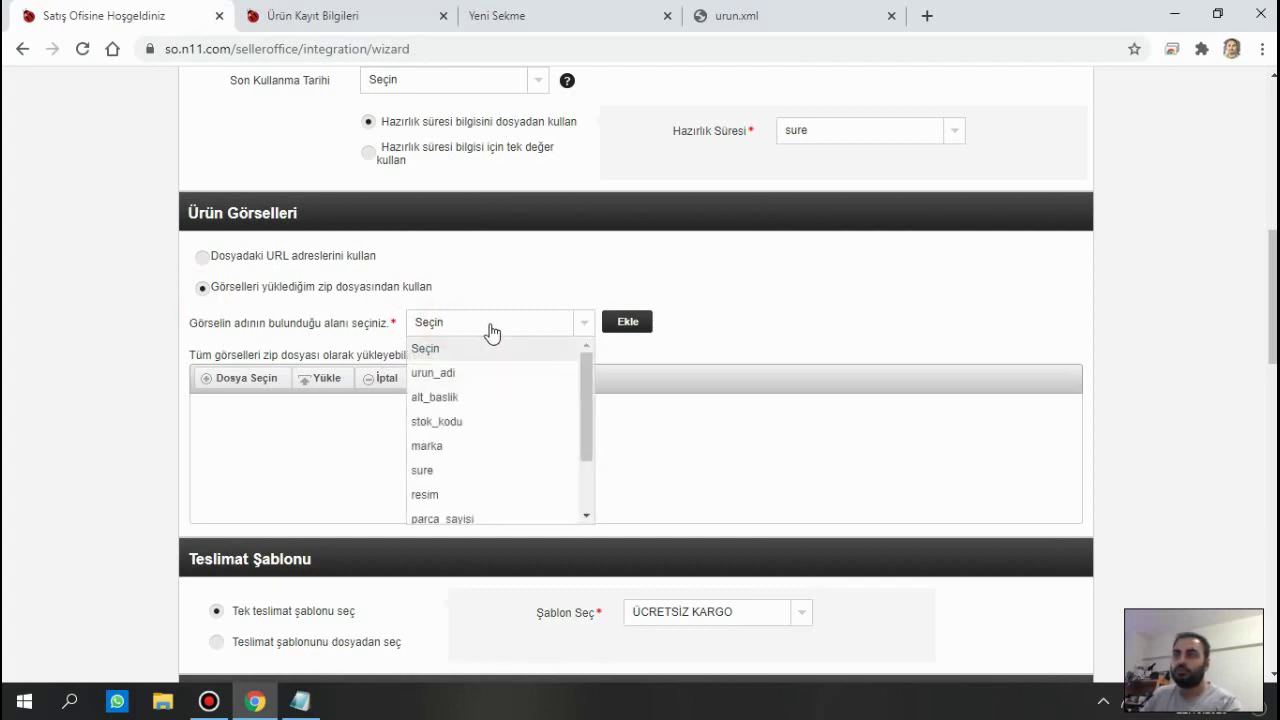
pyautogui.click(463, 494)
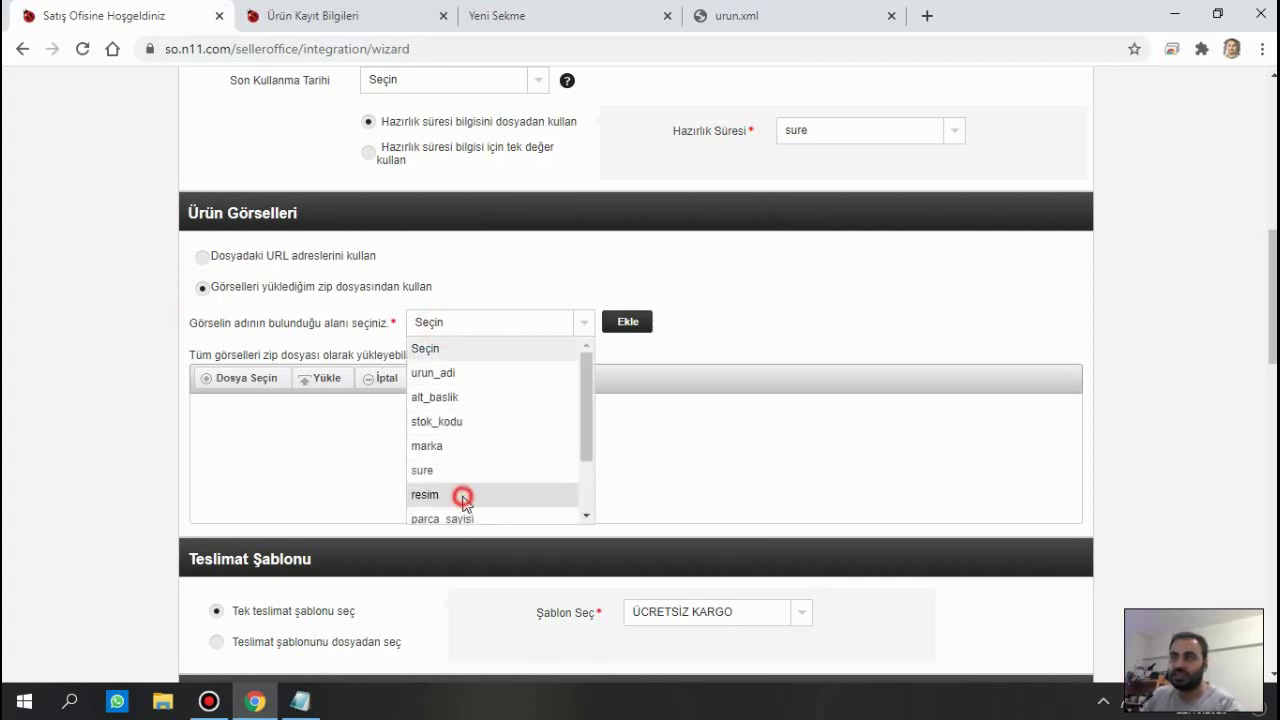
pyautogui.click(624, 321)
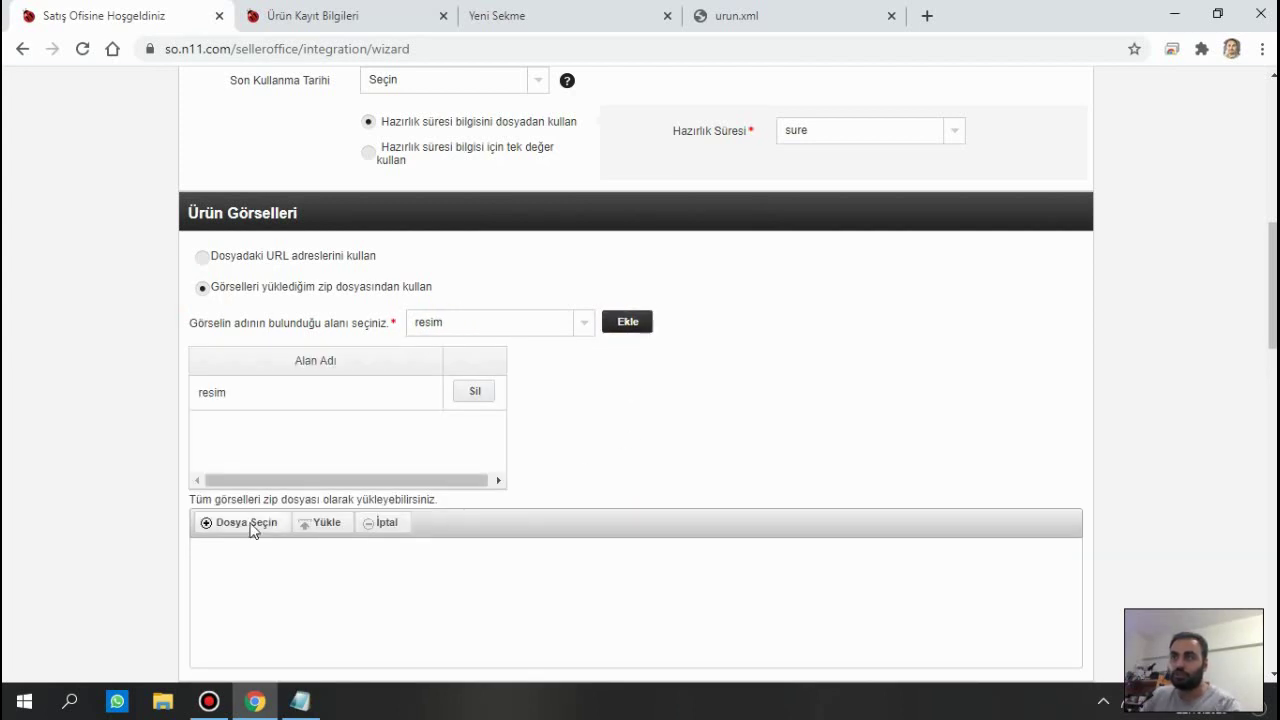
pyautogui.click(457, 332)
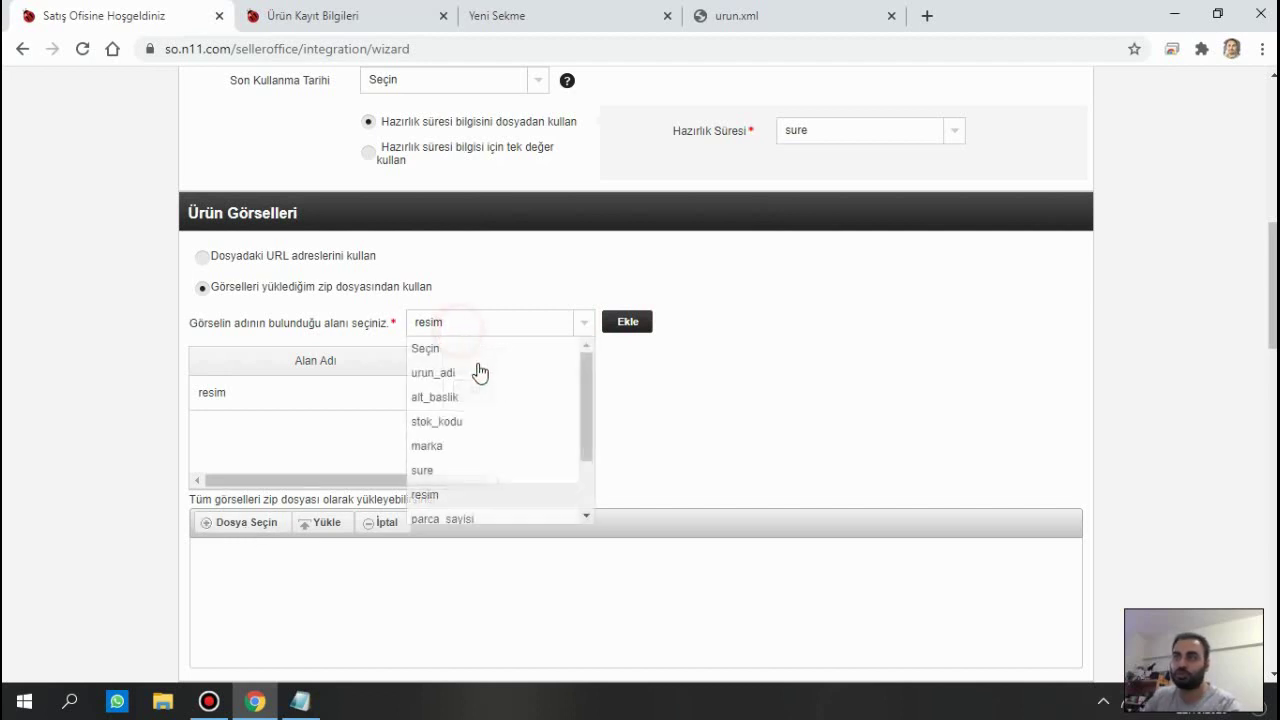
pyautogui.click(449, 492)
# Check the resim entry kayis42.jpg in urun.xml, then close the empty new tab.
pyautogui.click(300, 702)
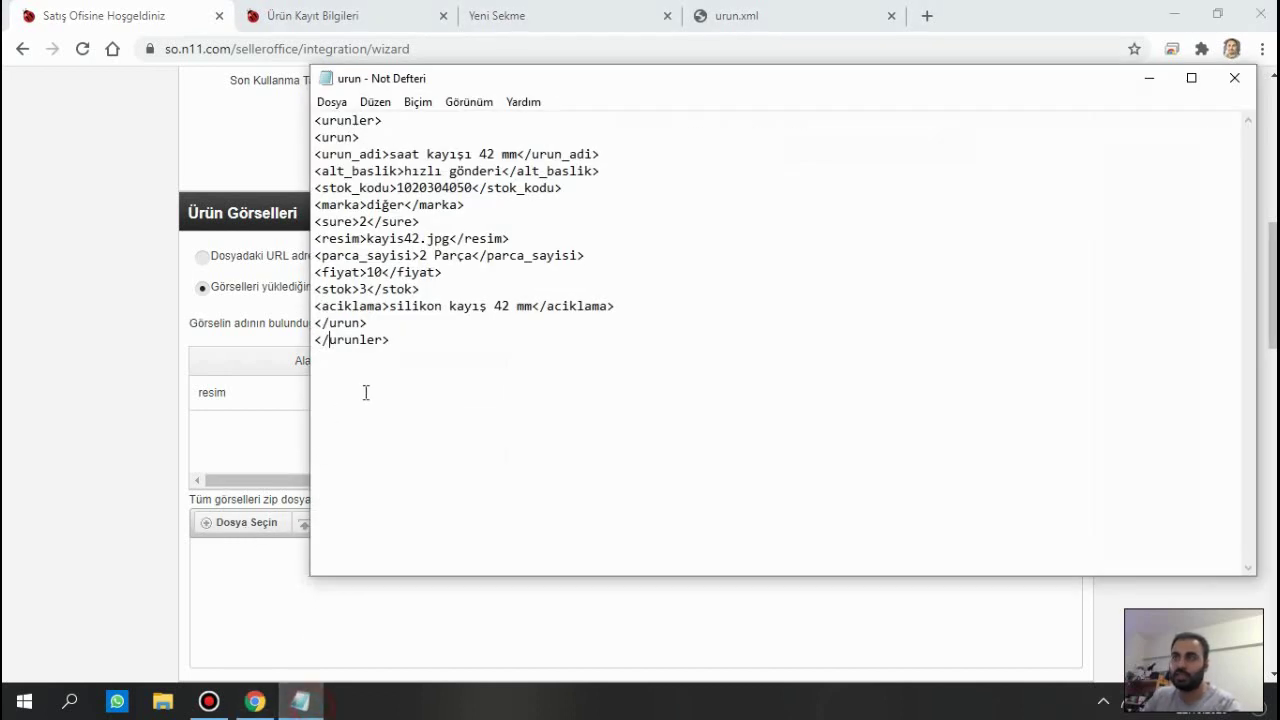
pyautogui.click(1150, 77)
pyautogui.click(800, 15)
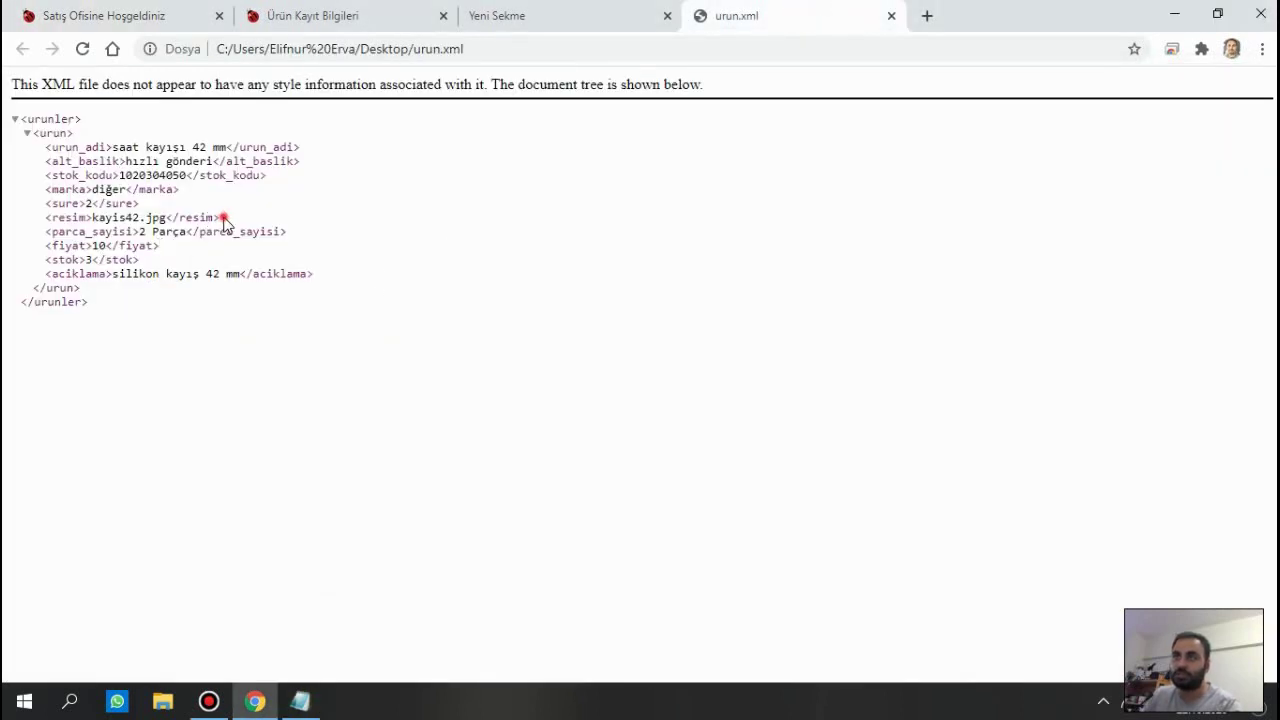
pyautogui.moveTo(222, 217); pyautogui.dragTo(67, 218)
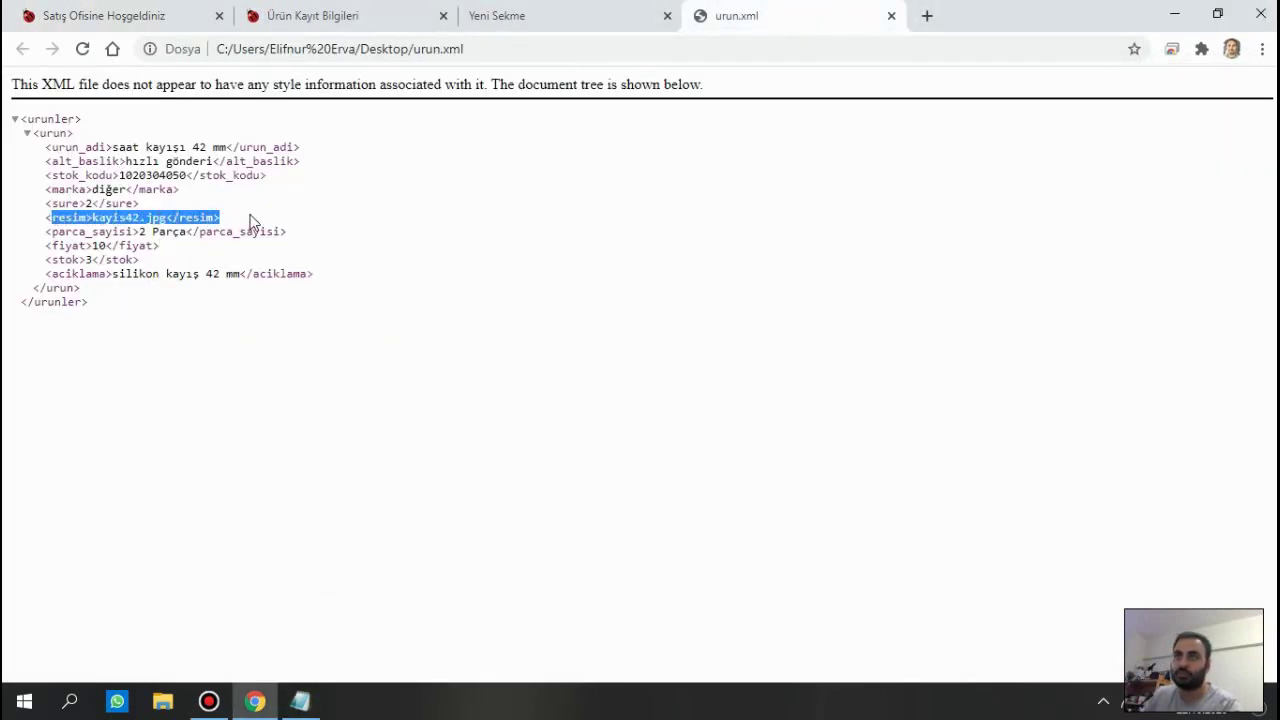
pyautogui.click(540, 15)
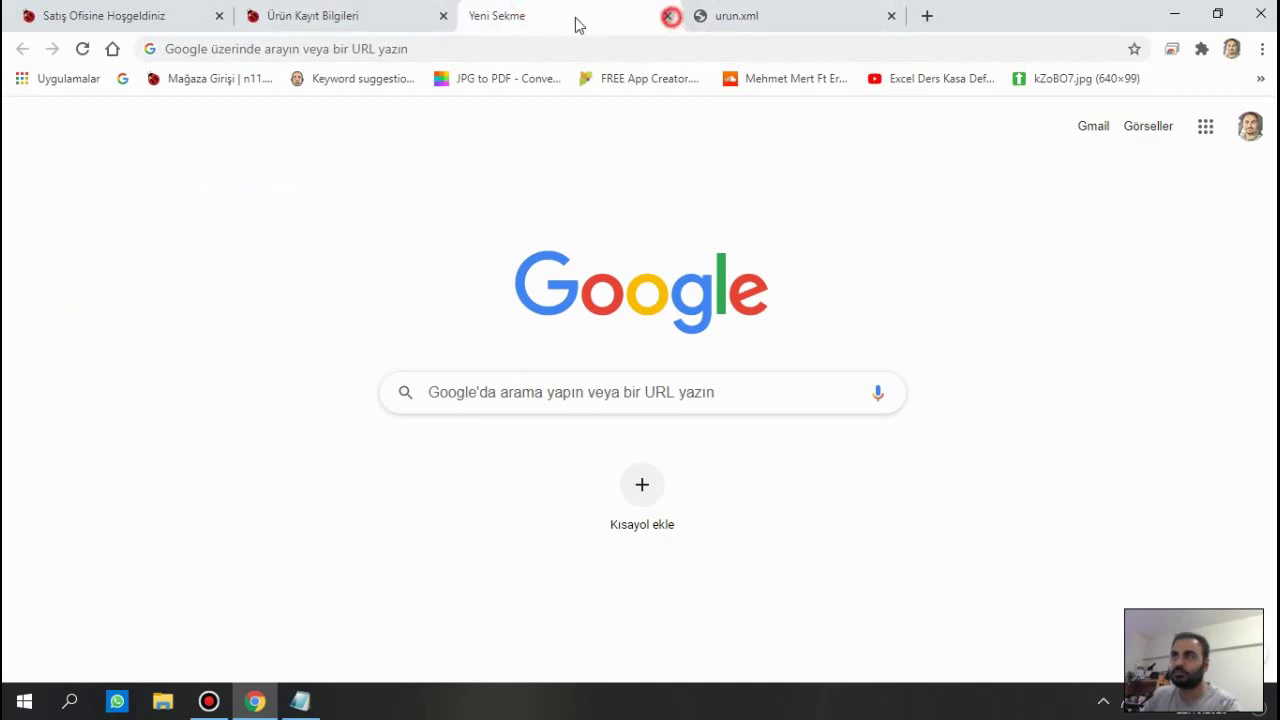
pyautogui.hotkey('ctrl', 'w')
pyautogui.click(300, 14)
# Upload kayis42.zip as the image archive, keeping resim as the image-name field.
pyautogui.moveTo(157, 8); pyautogui.dragTo(382, 12)
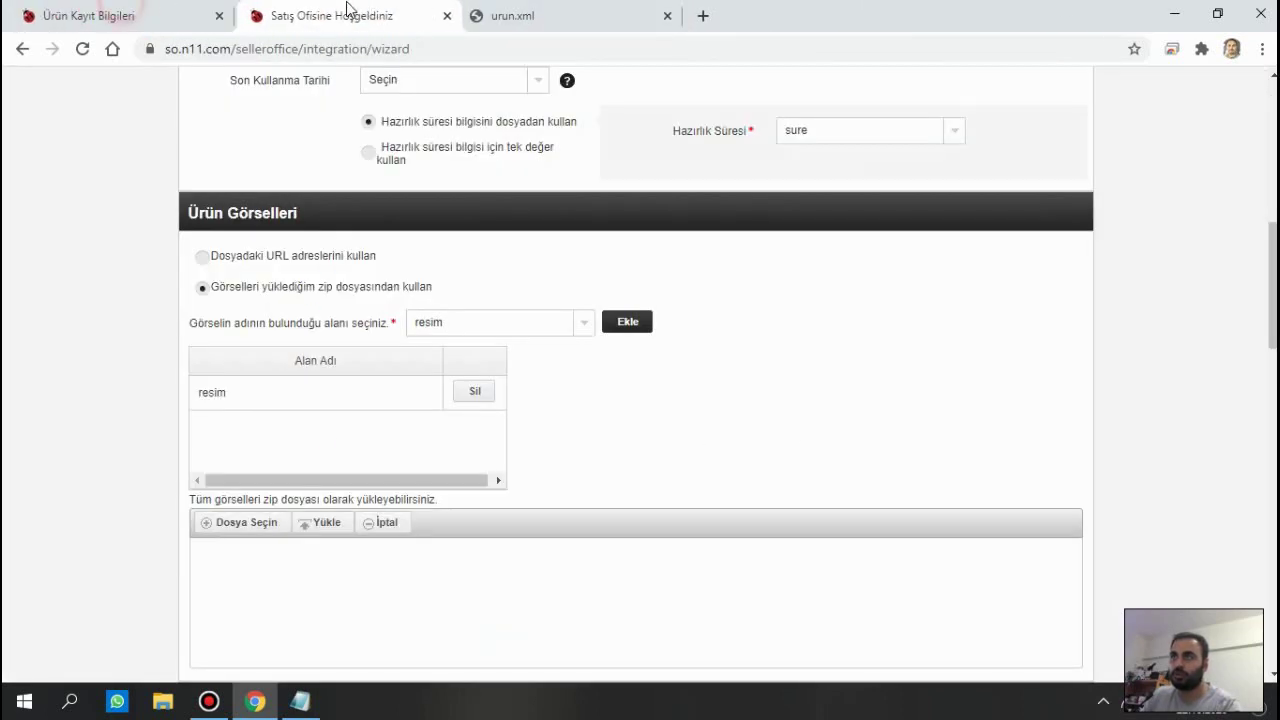
pyautogui.click(560, 321)
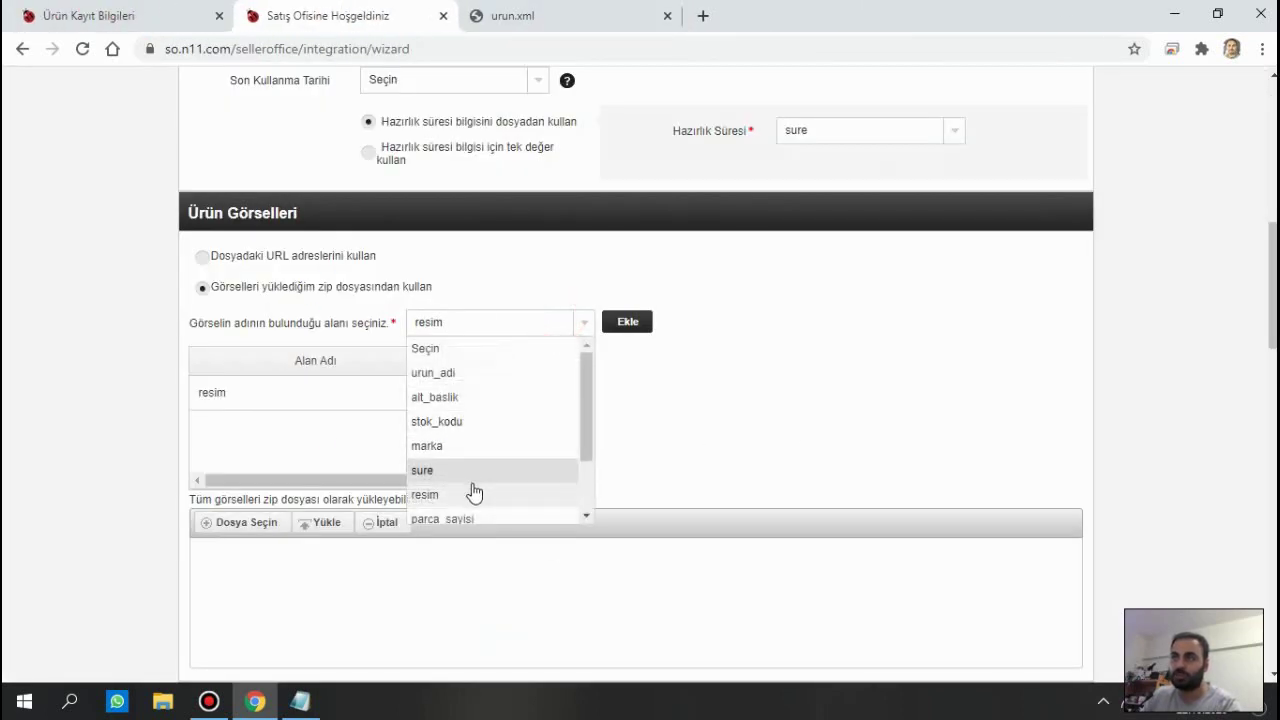
pyautogui.click(471, 491)
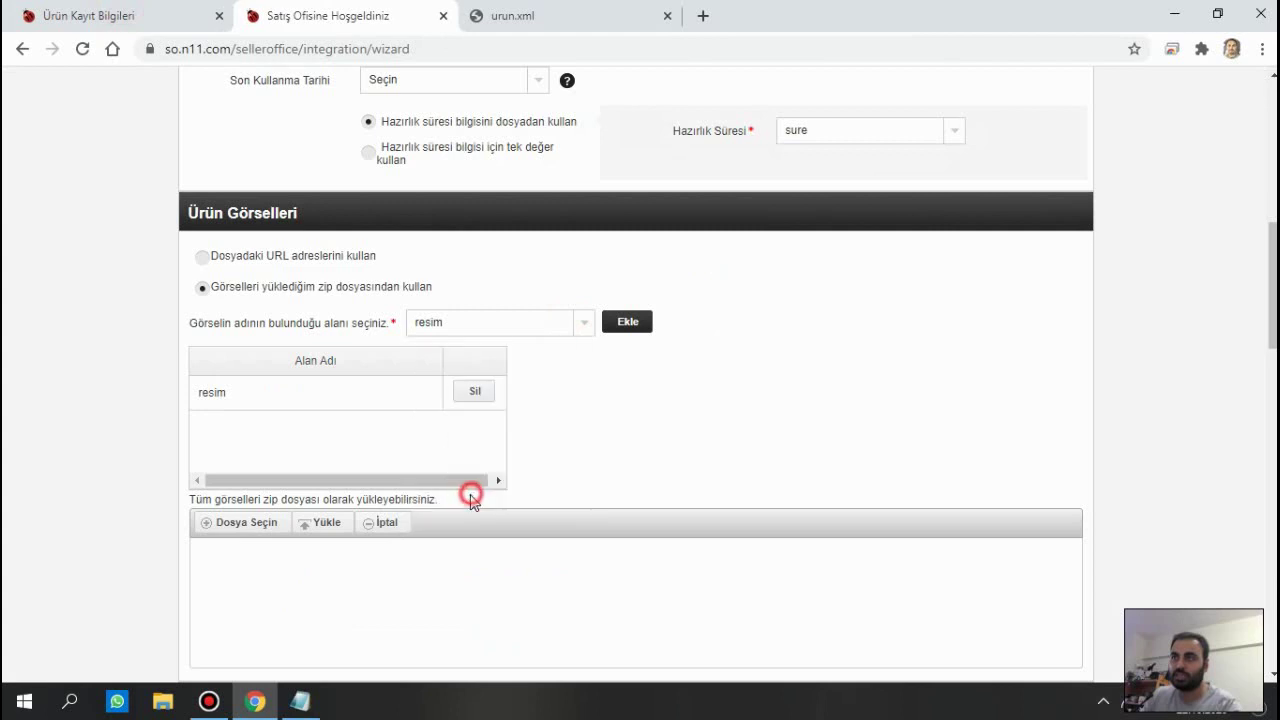
pyautogui.click(252, 528)
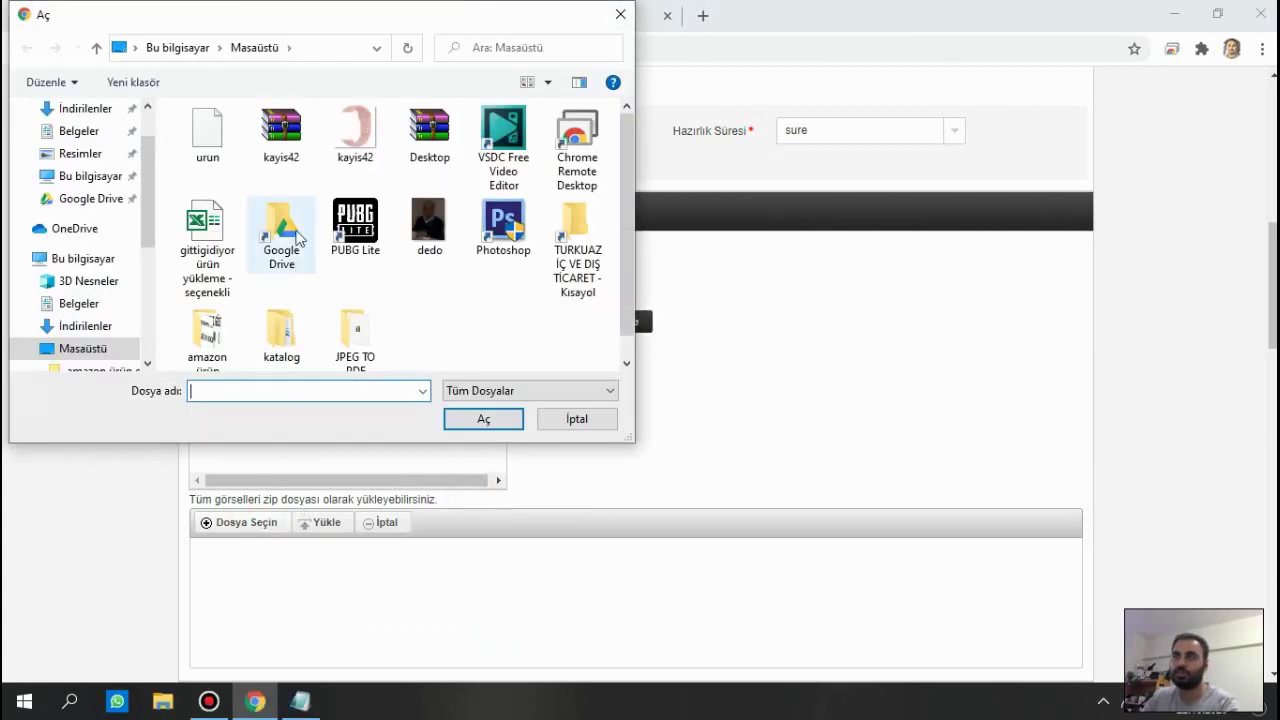
pyautogui.doubleClick(283, 135)
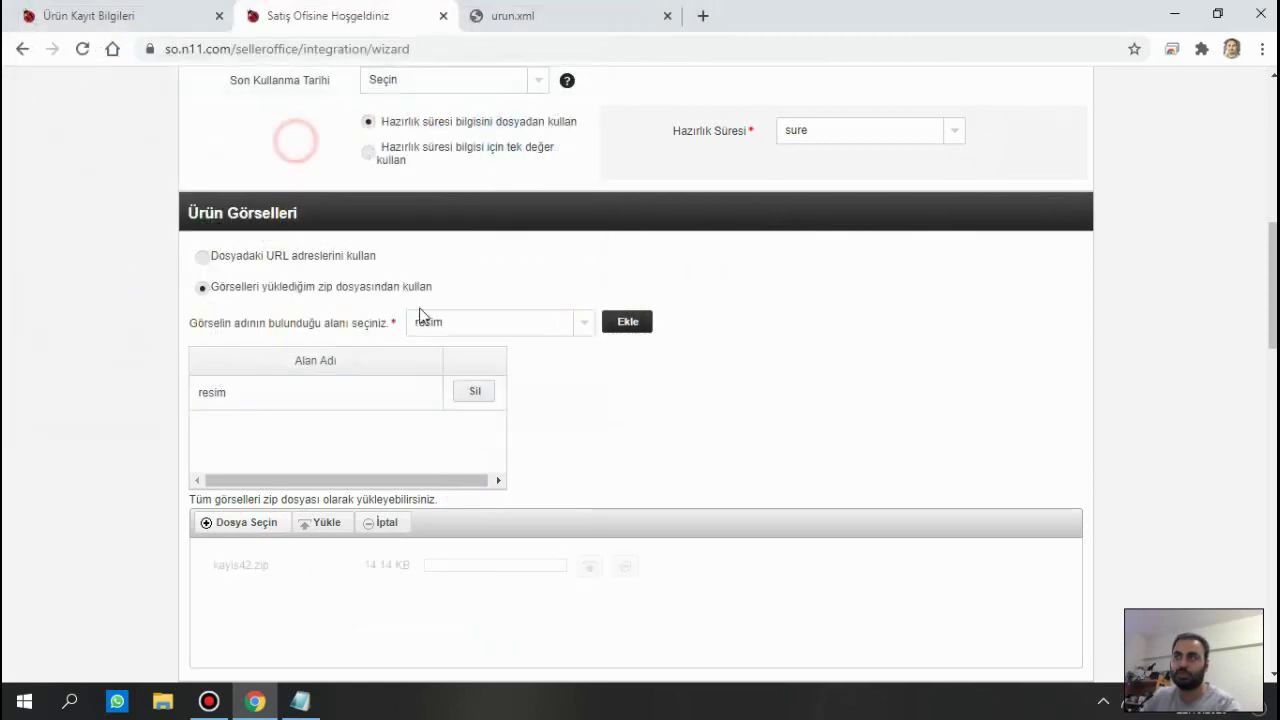
pyautogui.scroll(-1, 600, 380)
pyautogui.scroll(-1, 600, 380)
pyautogui.click(592, 377)
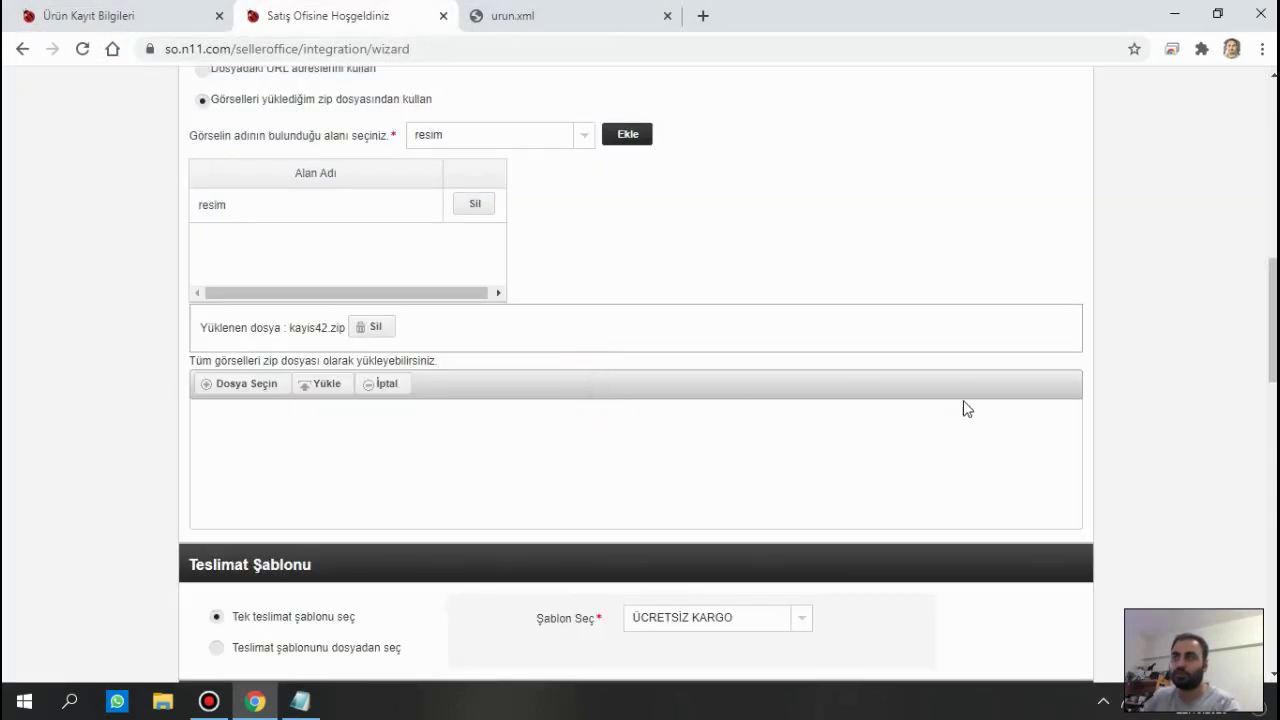
pyautogui.scroll(-1, 345, 386)
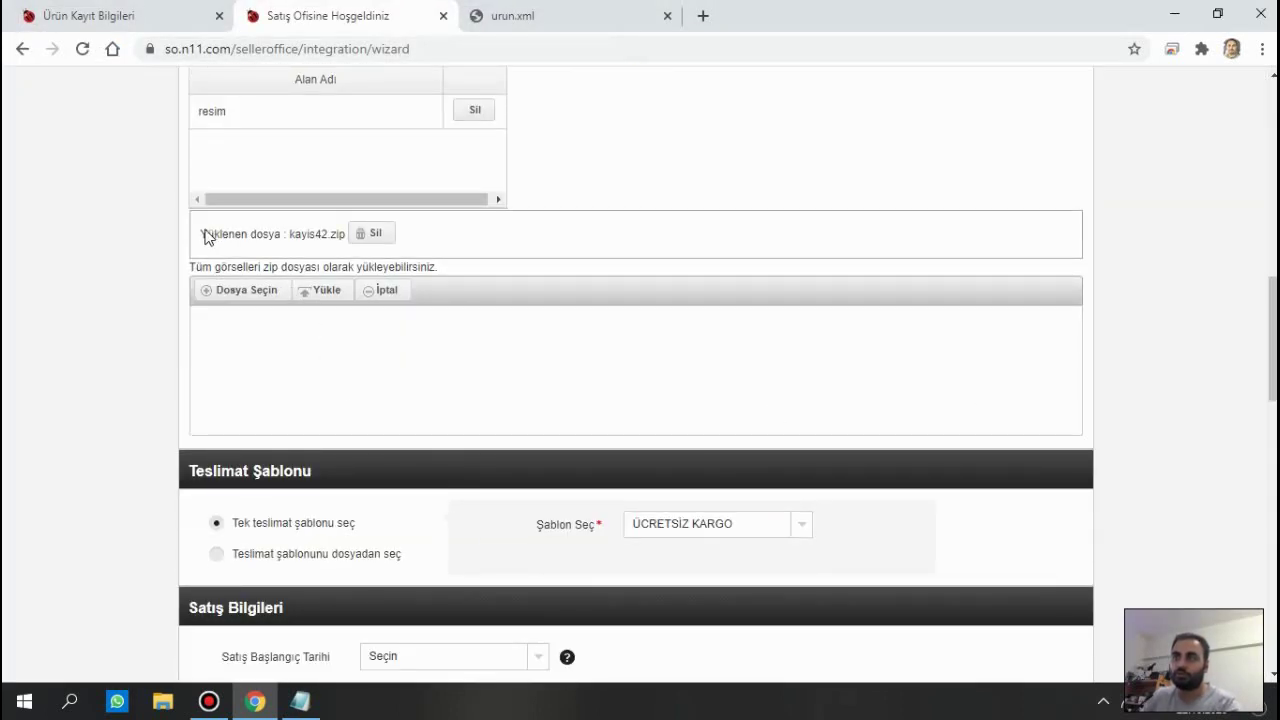
pyautogui.moveTo(205, 236); pyautogui.dragTo(334, 240)
pyautogui.click(645, 250)
# Keep ÜCRETSİZ KARGO as the delivery template.
pyautogui.scroll(-2, 694, 300)
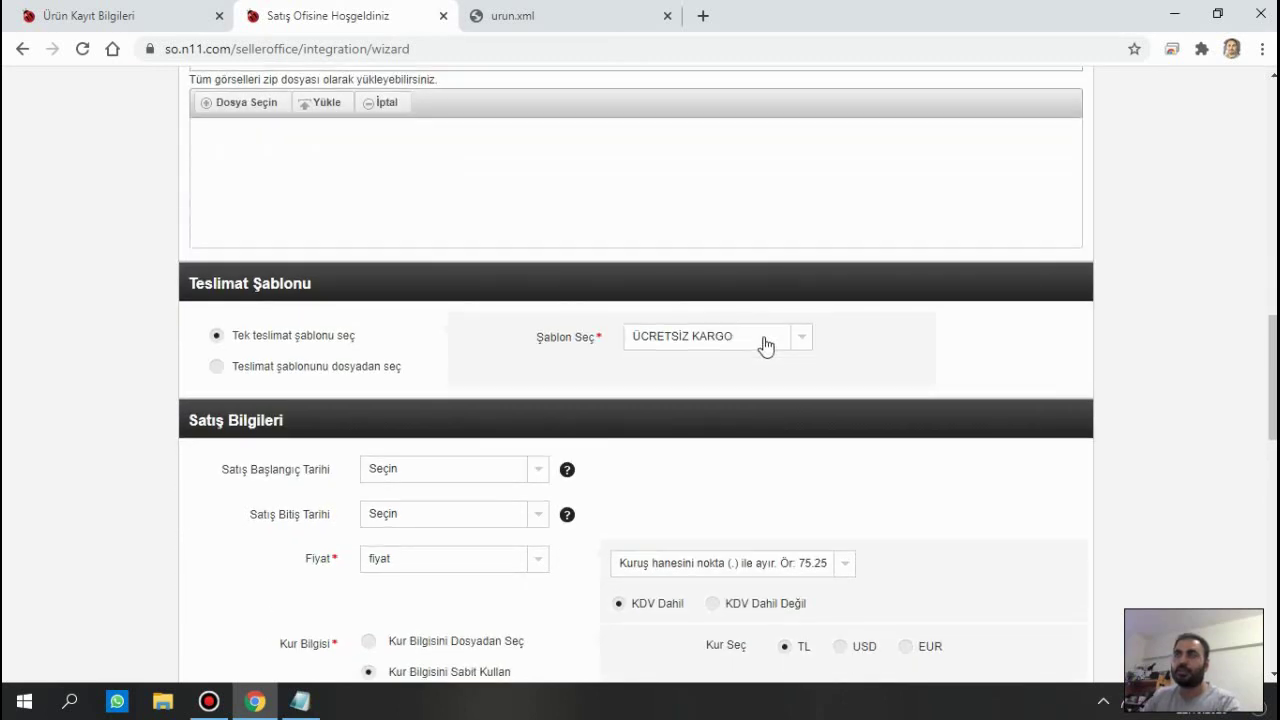
pyautogui.scroll(-1, 766, 346)
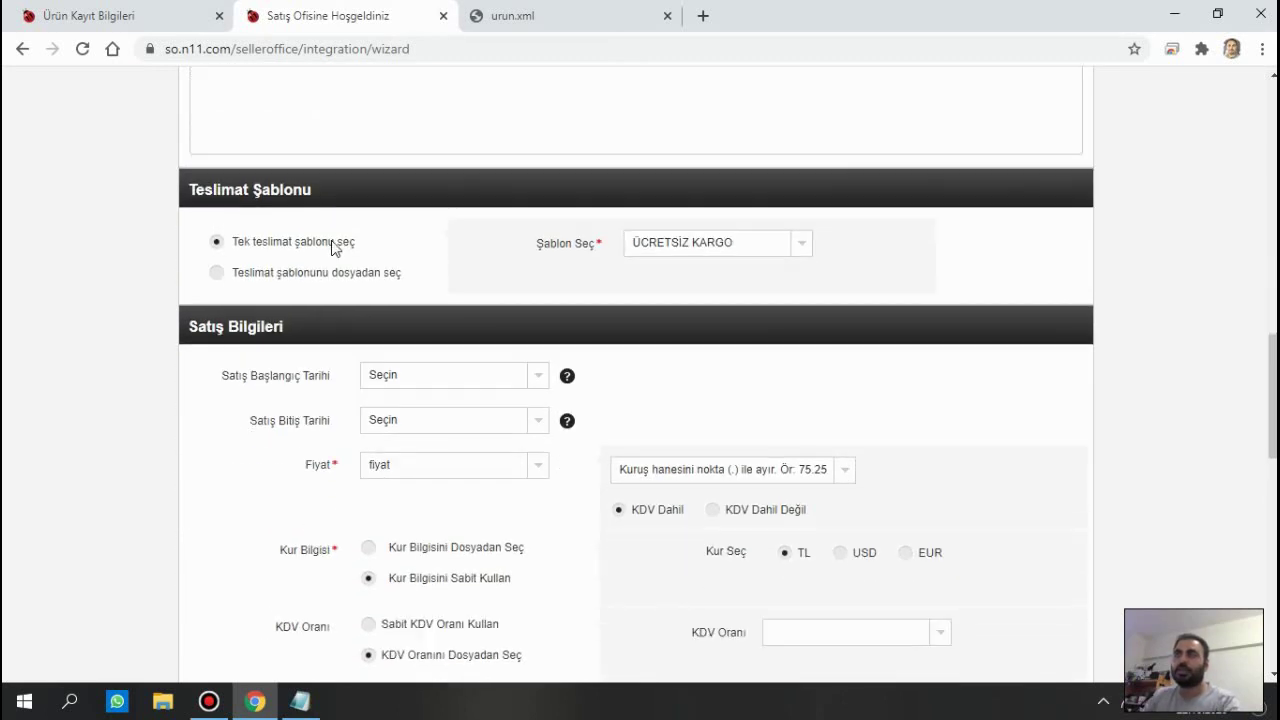
pyautogui.click(773, 251)
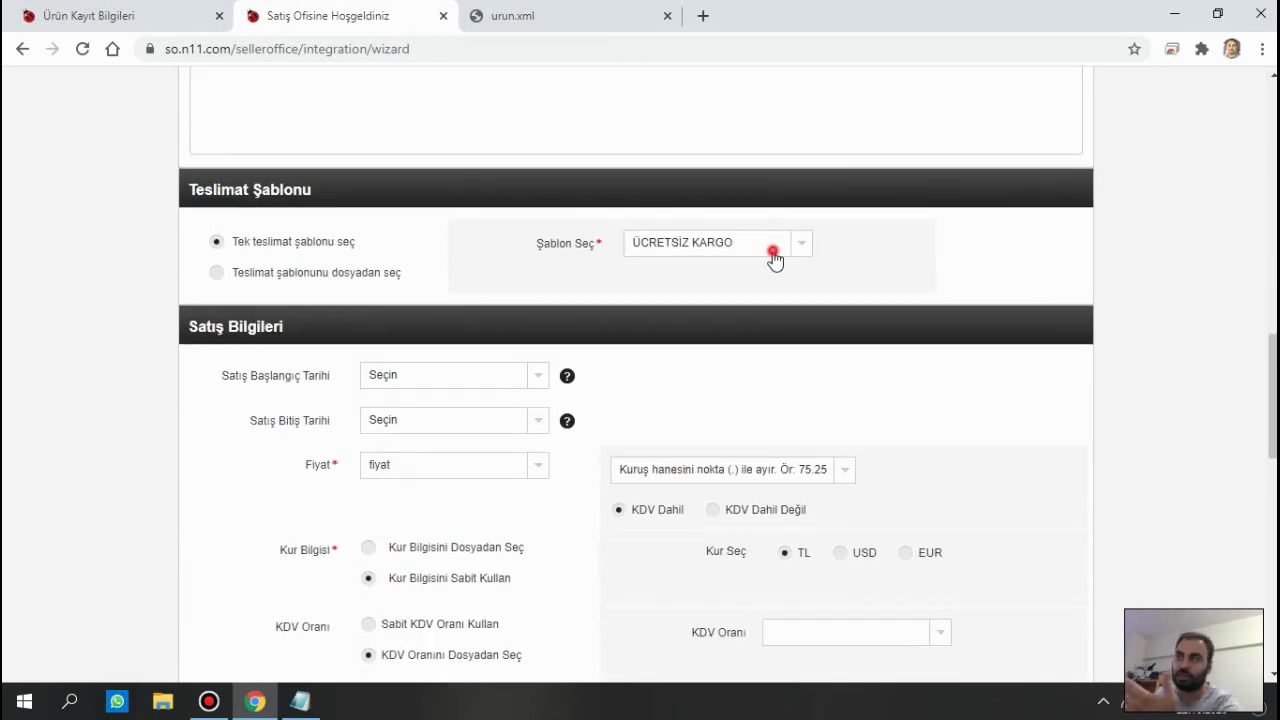
pyautogui.click(768, 250)
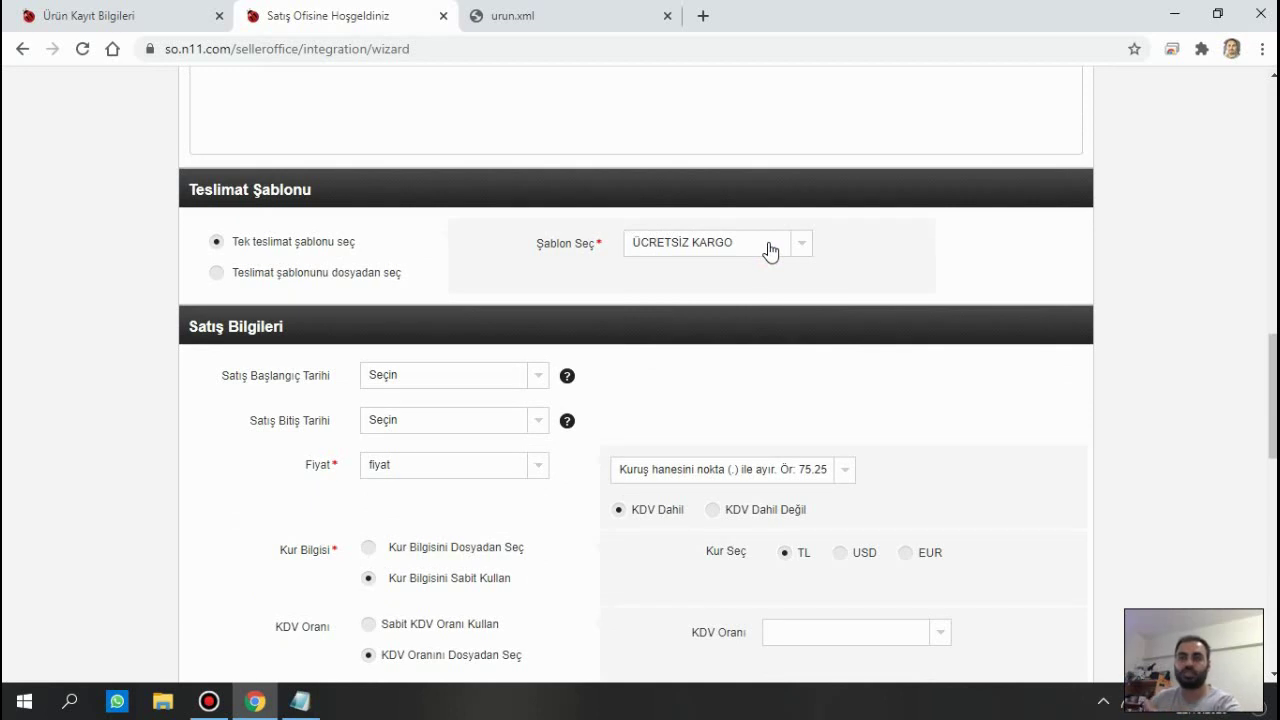
pyautogui.scroll(-1, 831, 311)
pyautogui.scroll(-1, 542, 304)
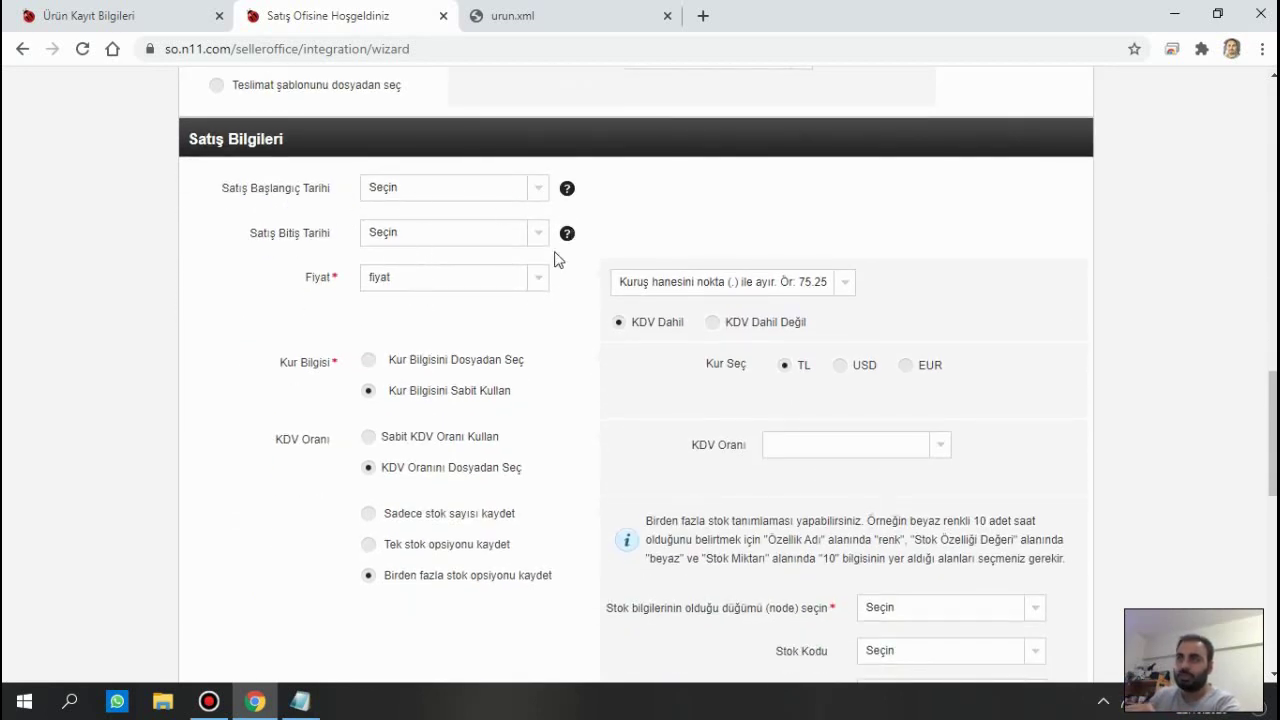
# Map the Fiyat (price) field to the file's fiyat field.
pyautogui.click(485, 280)
pyautogui.scroll(-3, 455, 408)
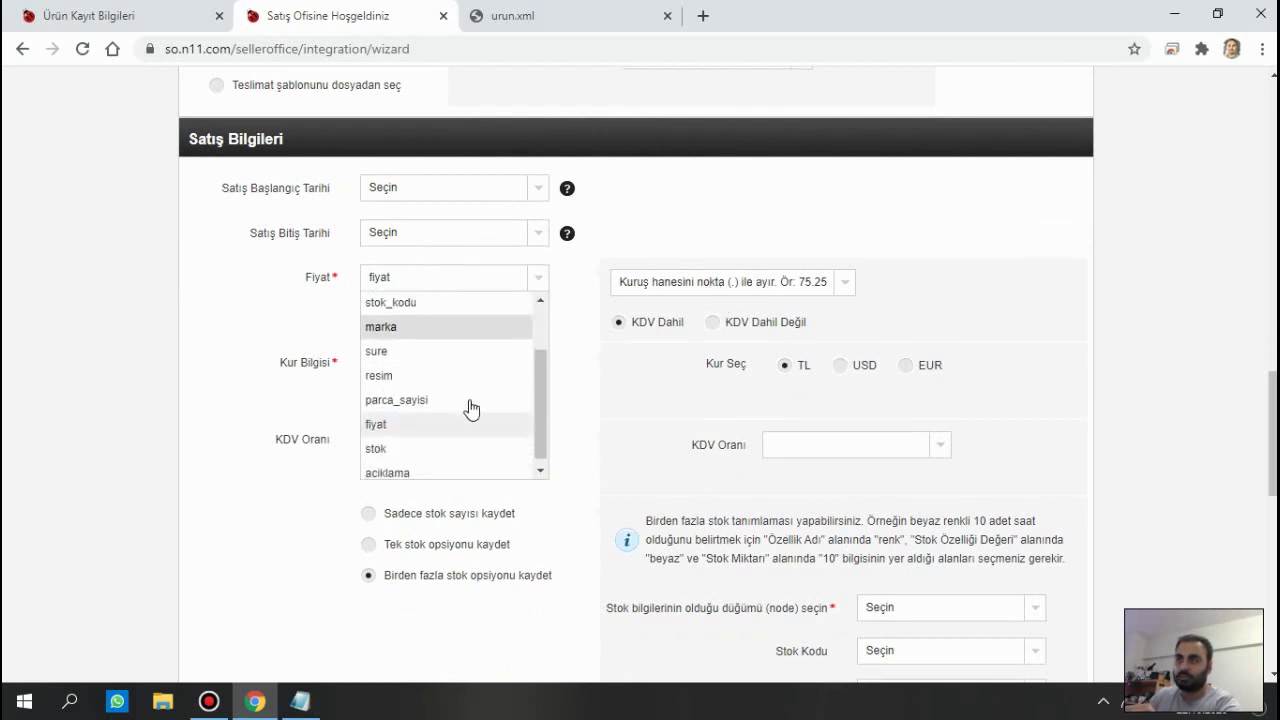
pyautogui.click(407, 412)
pyautogui.click(443, 272)
pyautogui.scroll(-4, 400, 397)
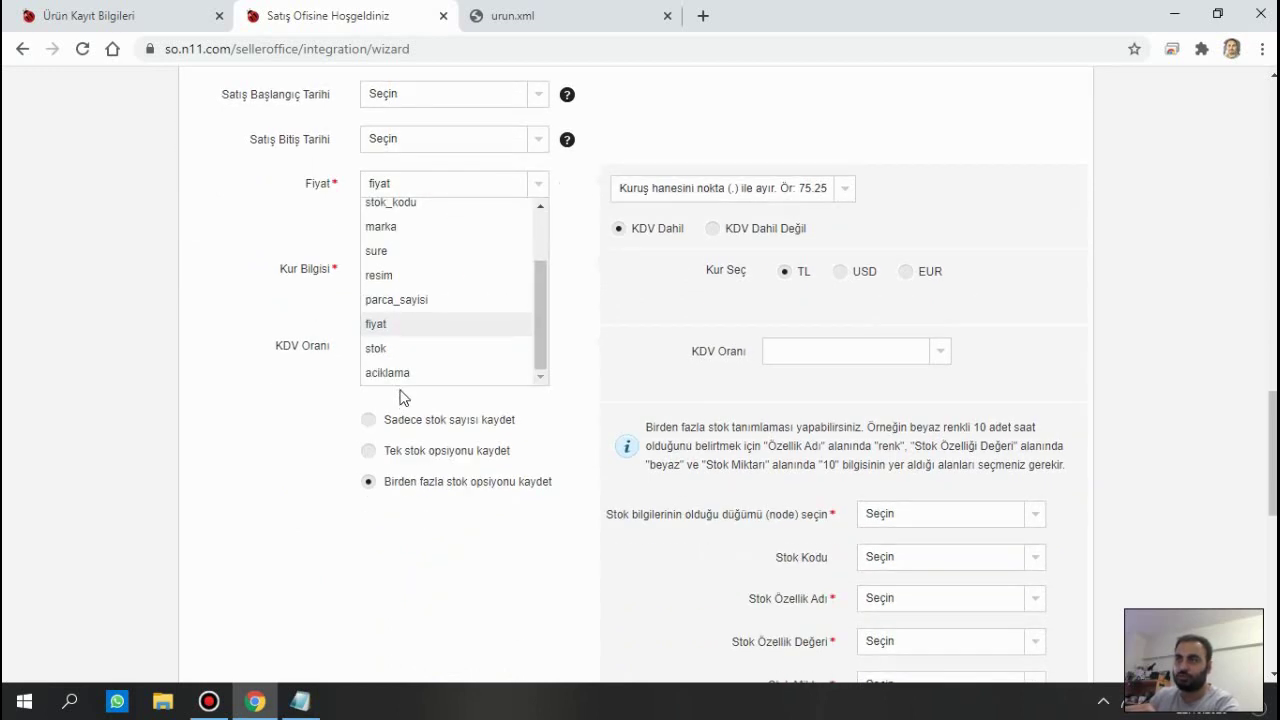
pyautogui.click(401, 333)
pyautogui.scroll(2, 527, 383)
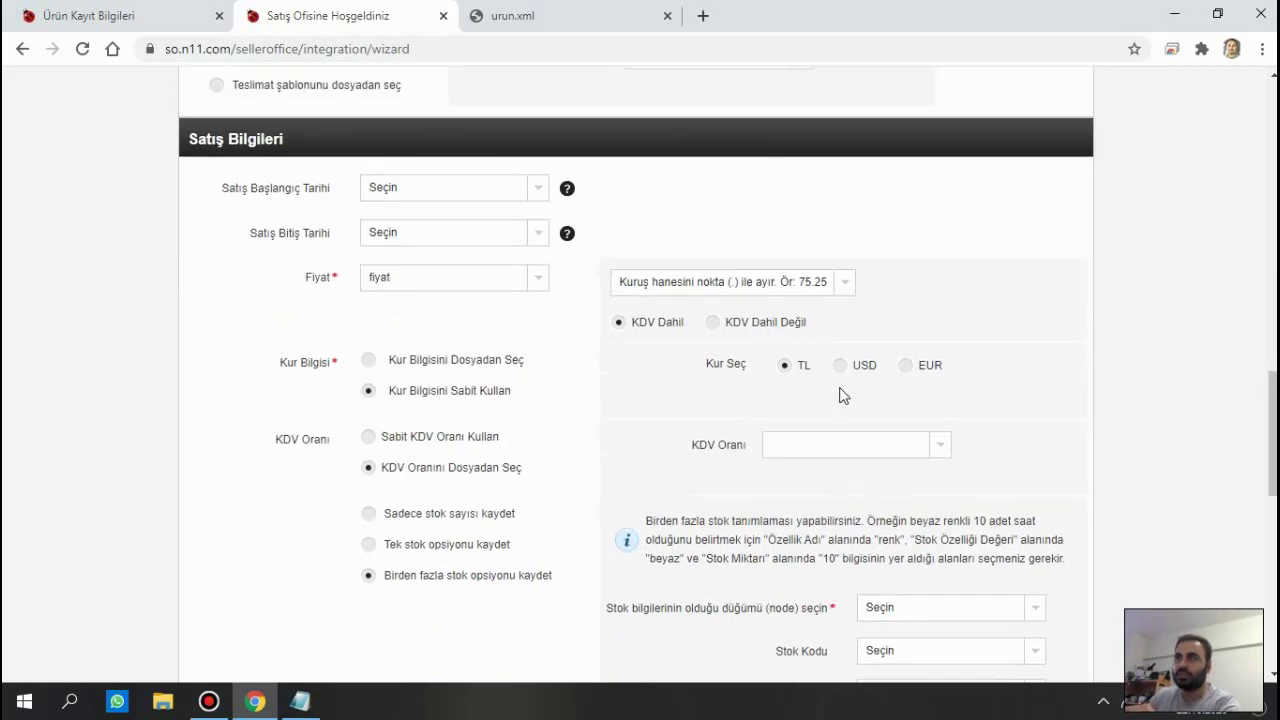
# Check the fixed currency option and leave the decimal separator format unchanged.
pyautogui.moveTo(513, 391); pyautogui.dragTo(431, 393)
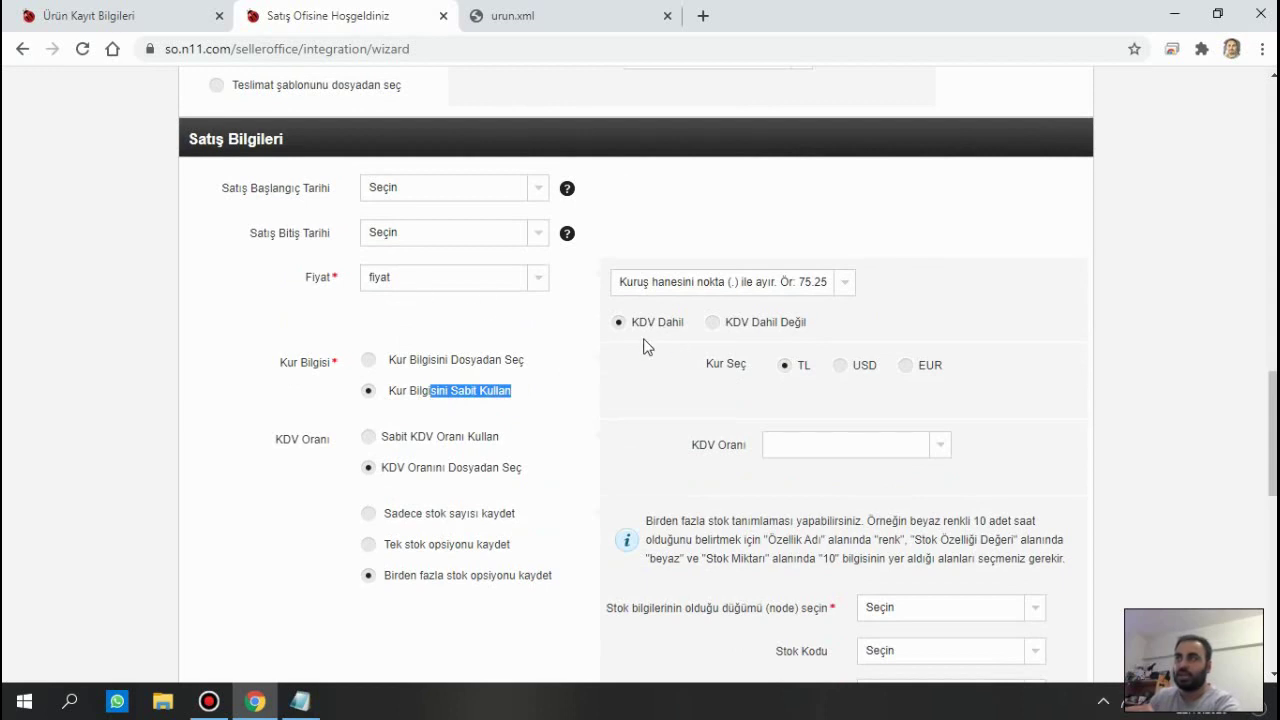
pyautogui.click(846, 284)
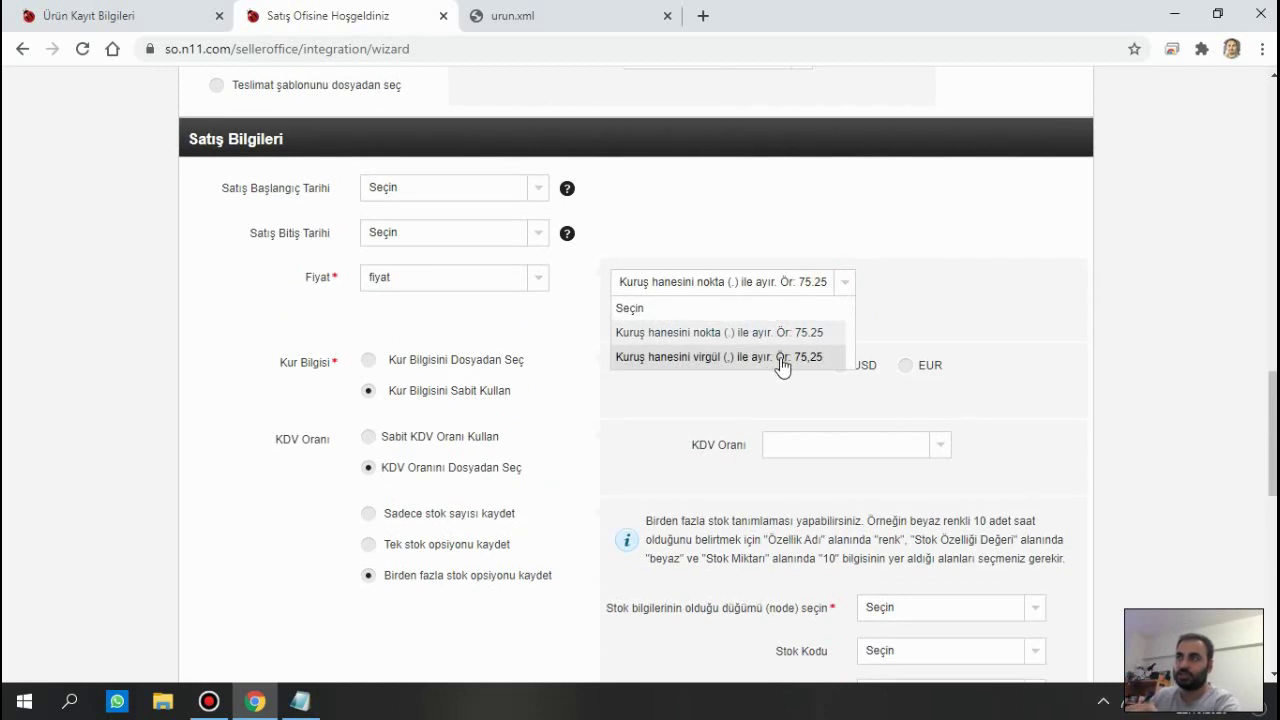
pyautogui.click(966, 305)
pyautogui.scroll(-1, 491, 430)
pyautogui.scroll(-2, 491, 430)
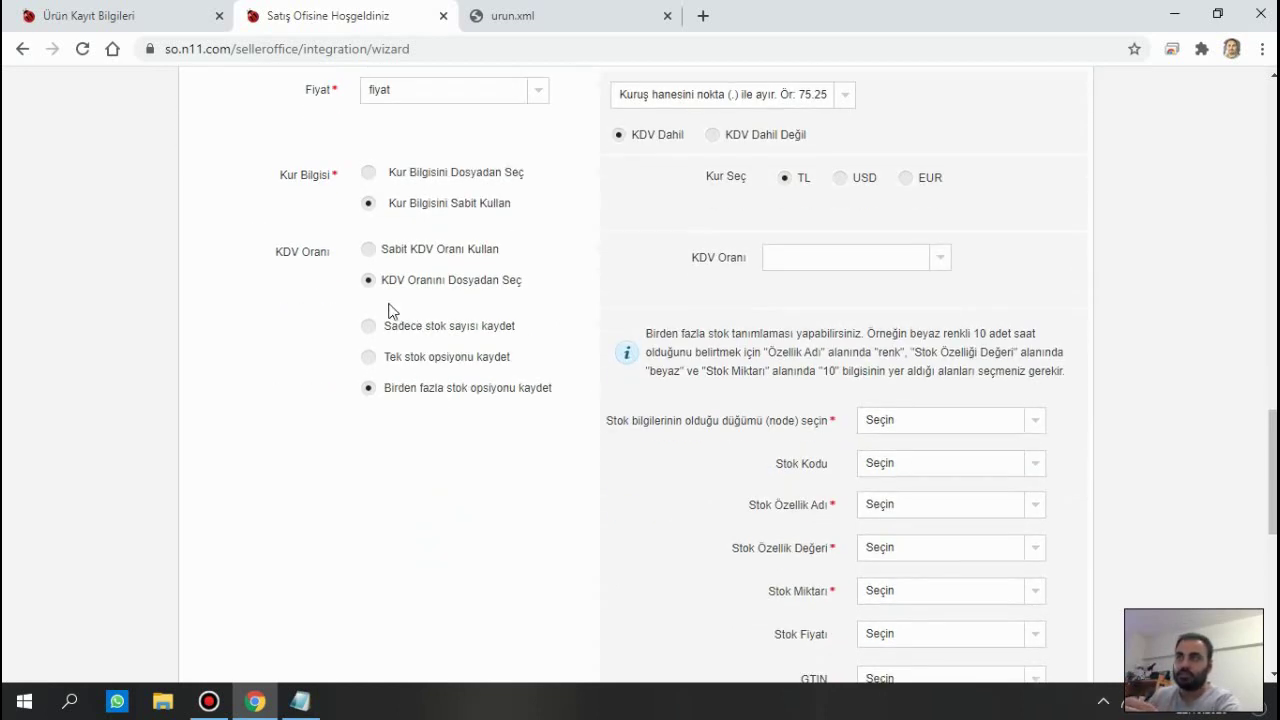
pyautogui.scroll(3, 428, 318)
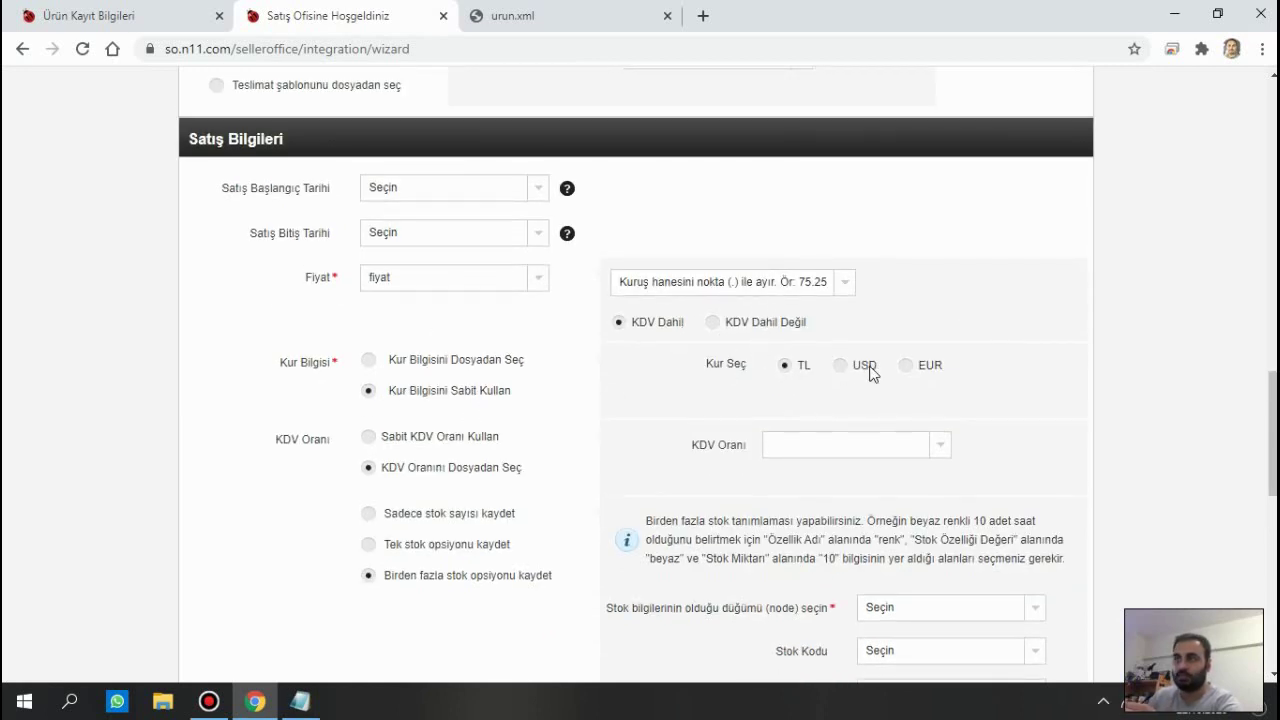
# Use a fixed KDV rate of 18 for all products and record only the stock count.
pyautogui.click(425, 445)
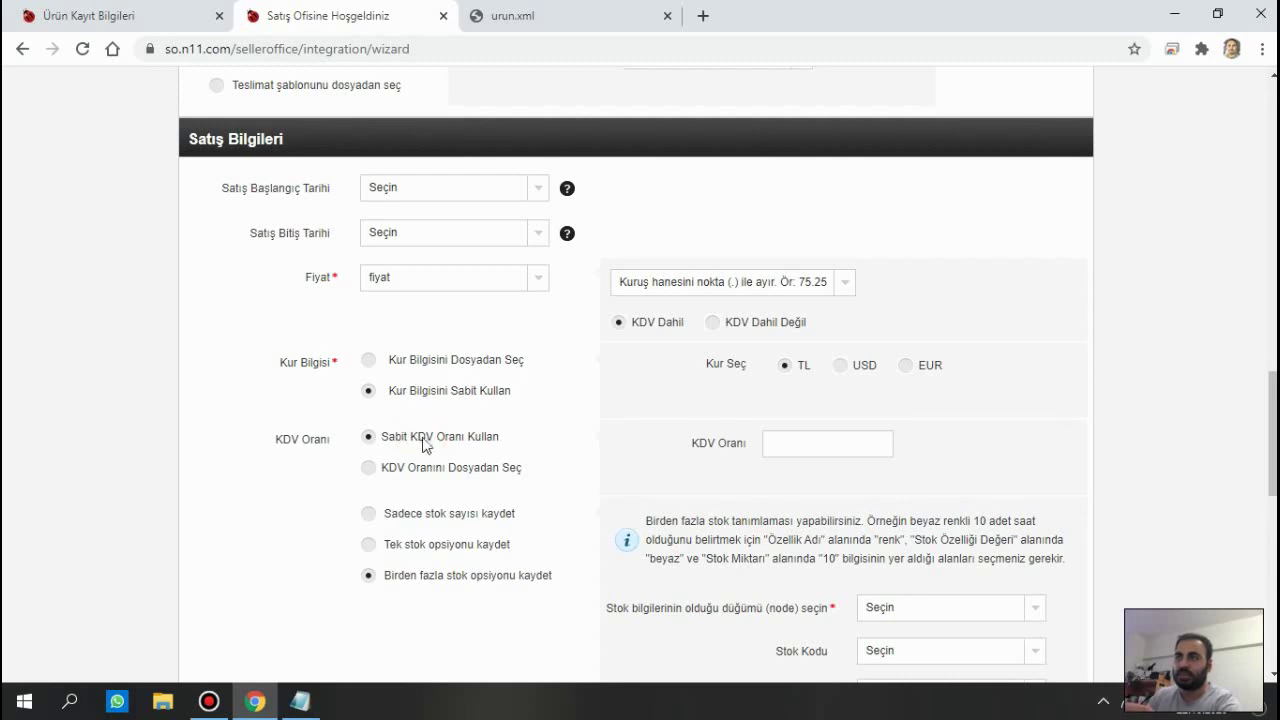
pyautogui.click(800, 451)
pyautogui.write('18')
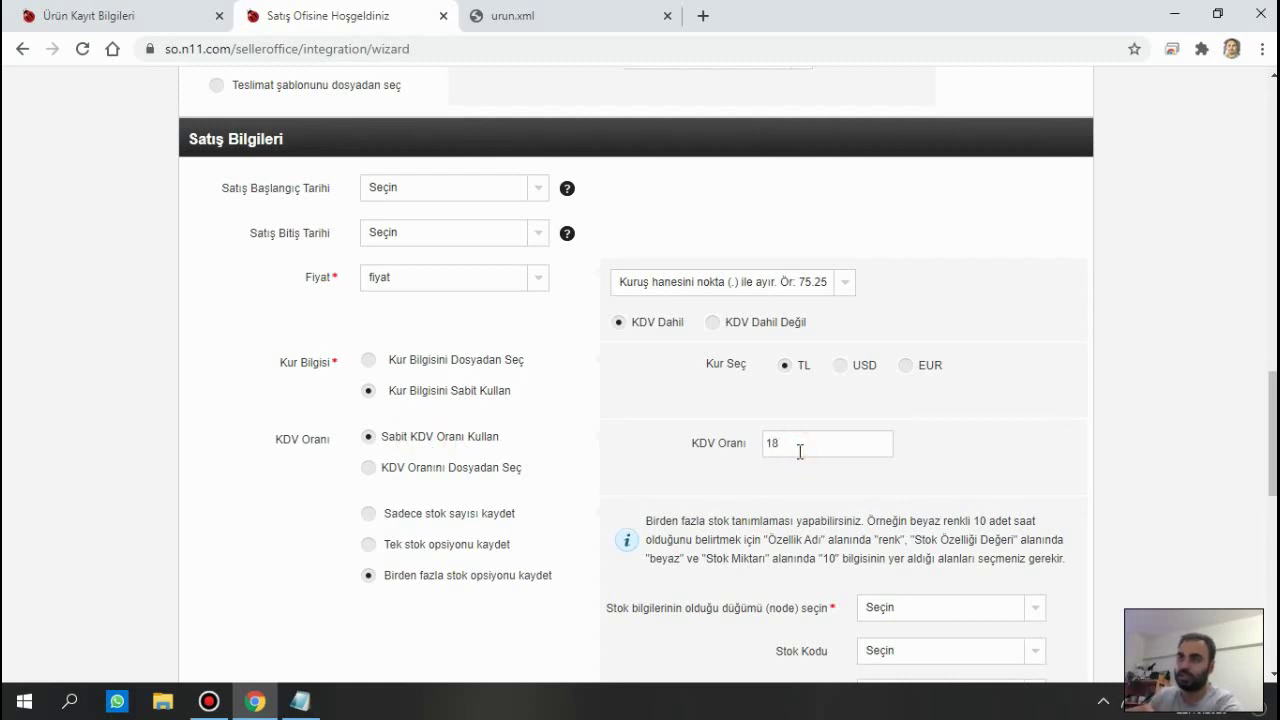
pyautogui.scroll(-2, 529, 414)
pyautogui.click(429, 330)
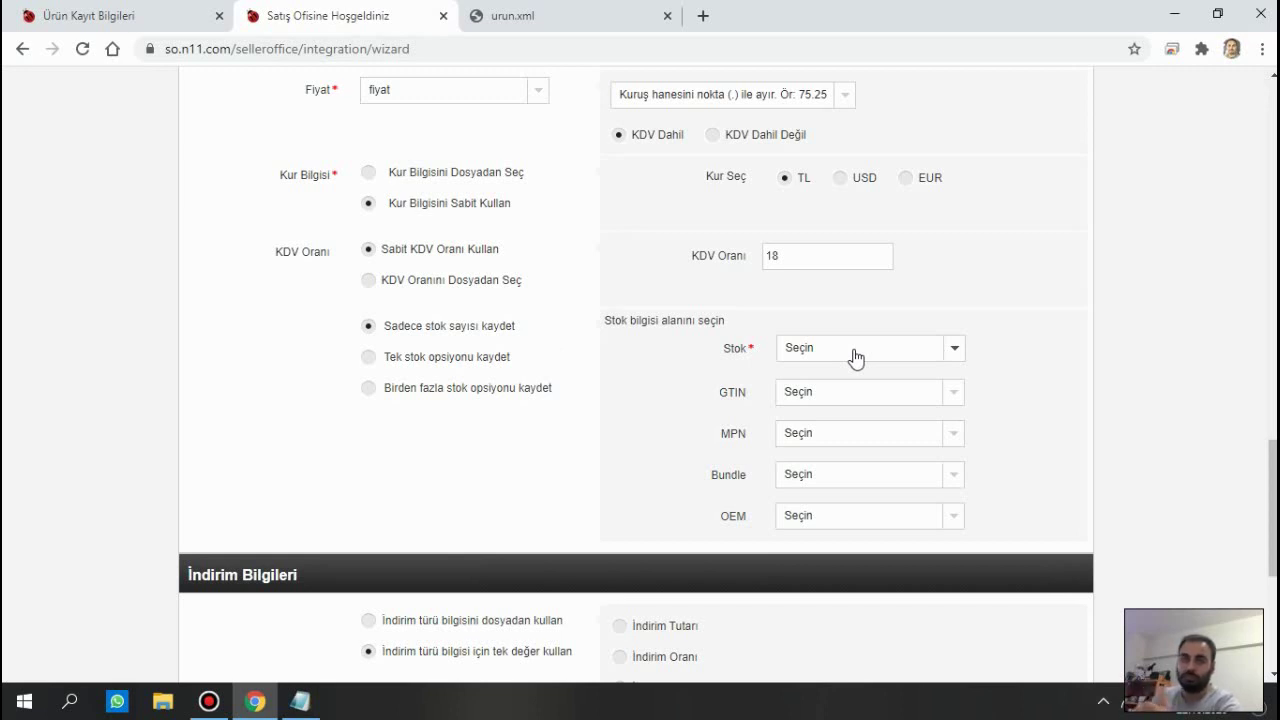
# Map Stok to the stok field and advance to the Ürün Özellikleri step.
pyautogui.click(853, 357)
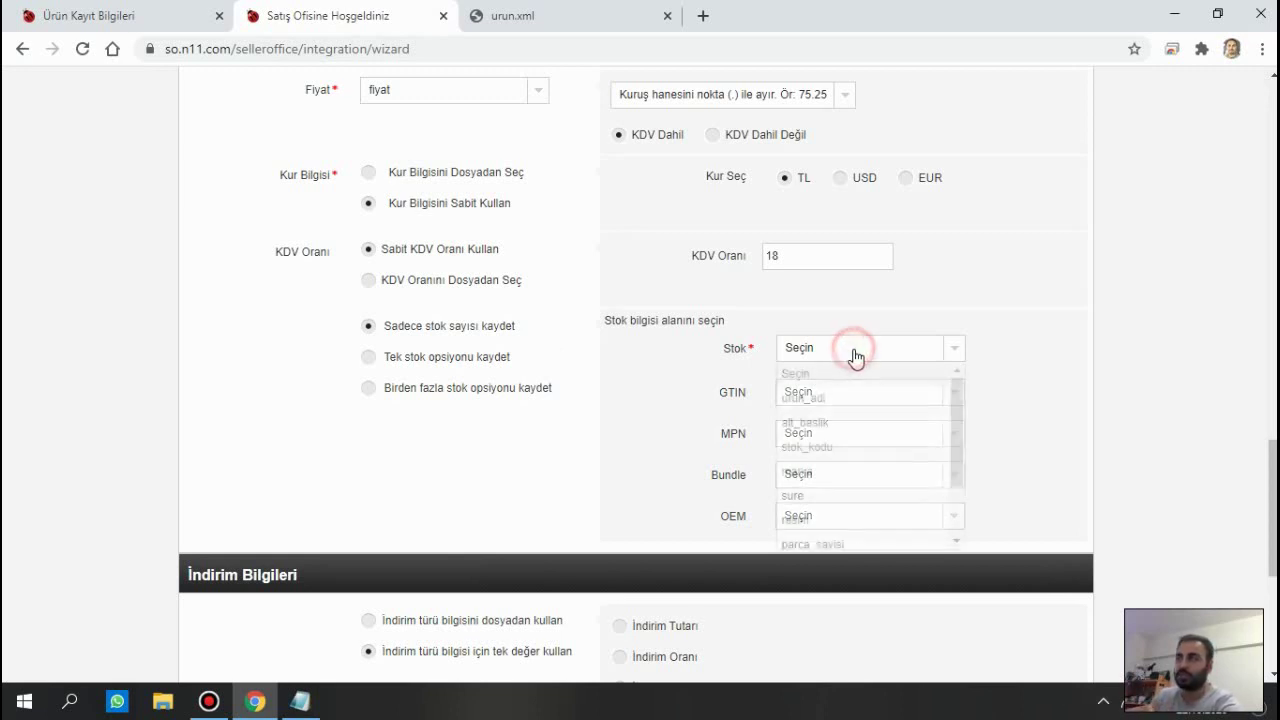
pyautogui.scroll(-2, 889, 409)
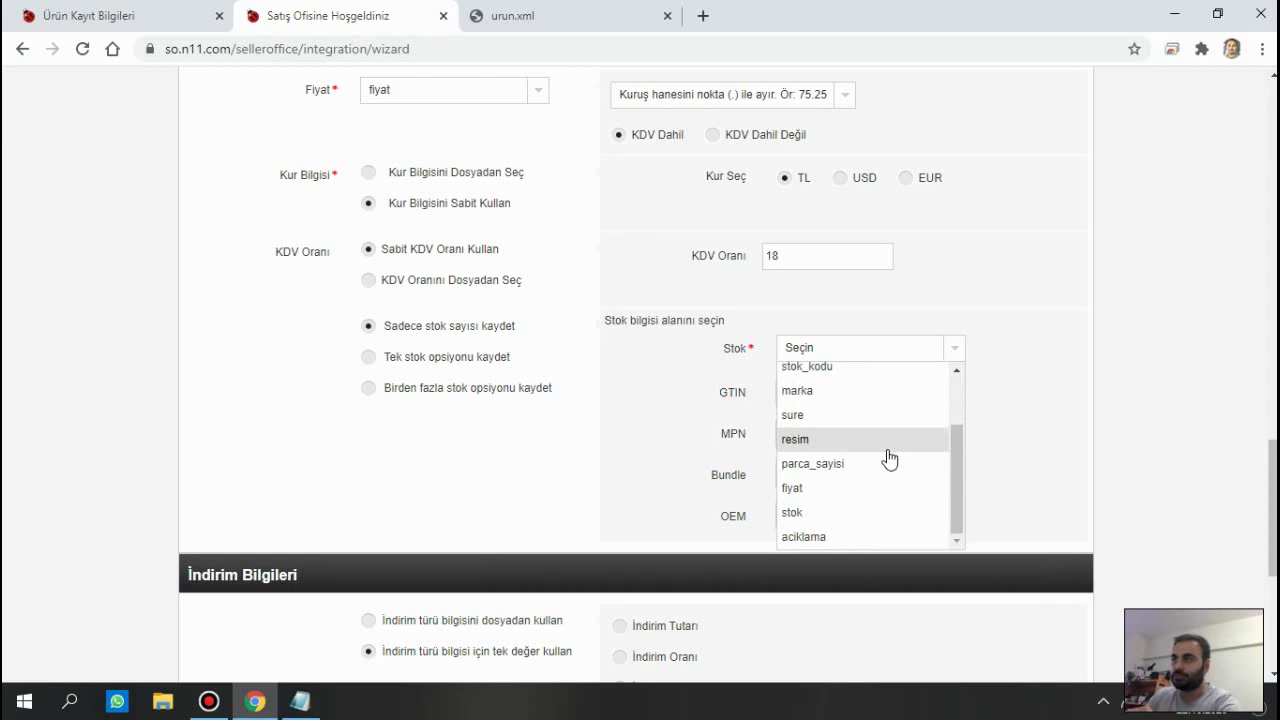
pyautogui.click(818, 512)
pyautogui.click(860, 346)
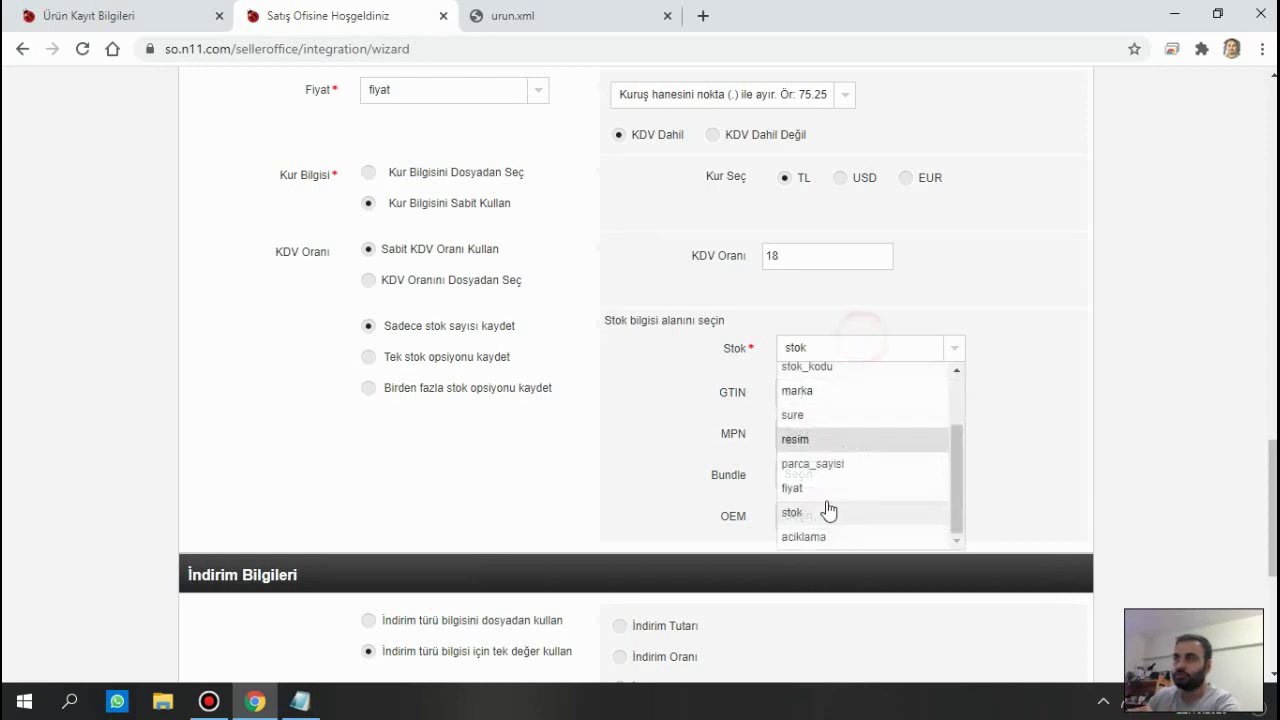
pyautogui.click(817, 512)
pyautogui.scroll(-4, 1103, 469)
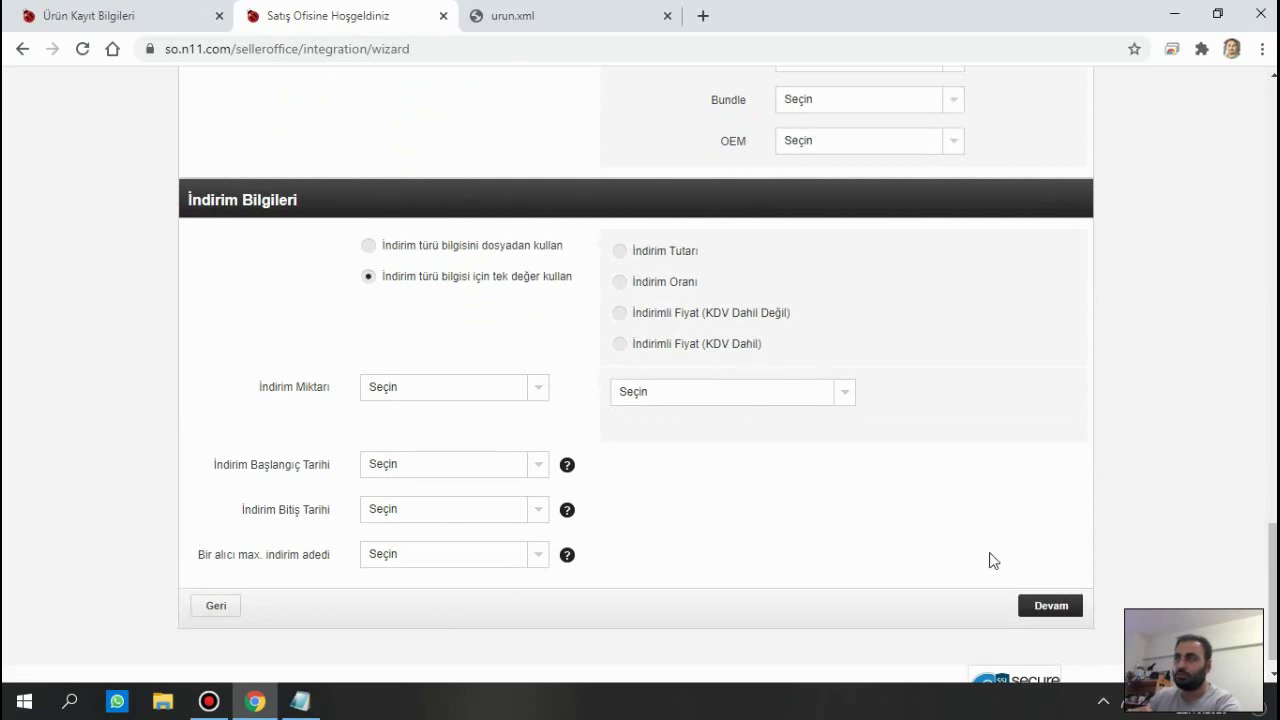
pyautogui.click(1049, 608)
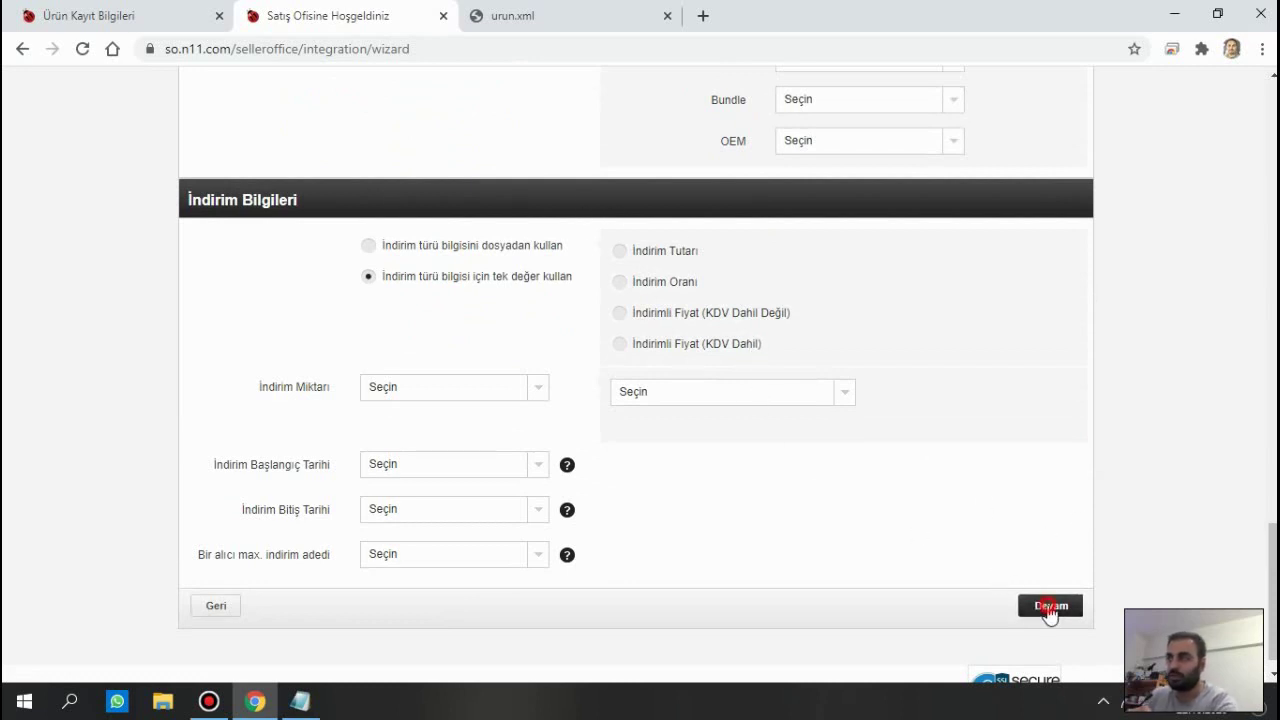
pyautogui.click(402, 338)
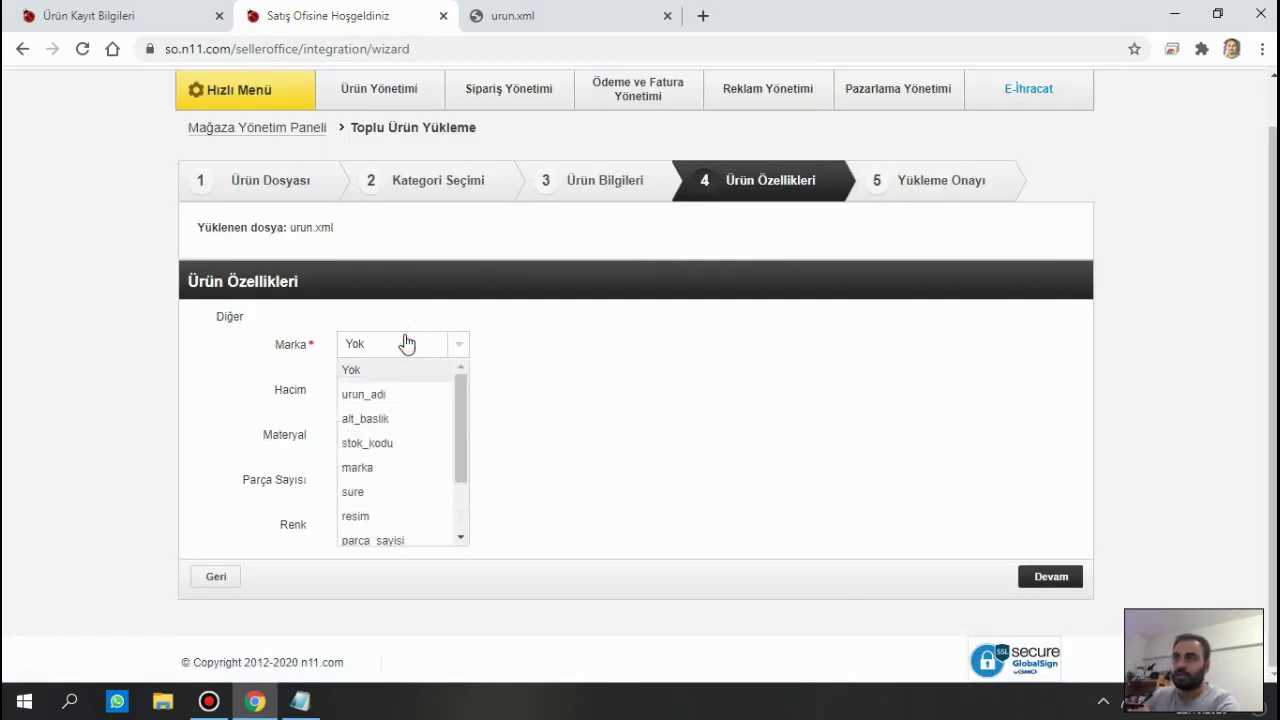
# Map Marka to the marka field and locate the parca_sayisi entry in urun.xml.
pyautogui.click(383, 462)
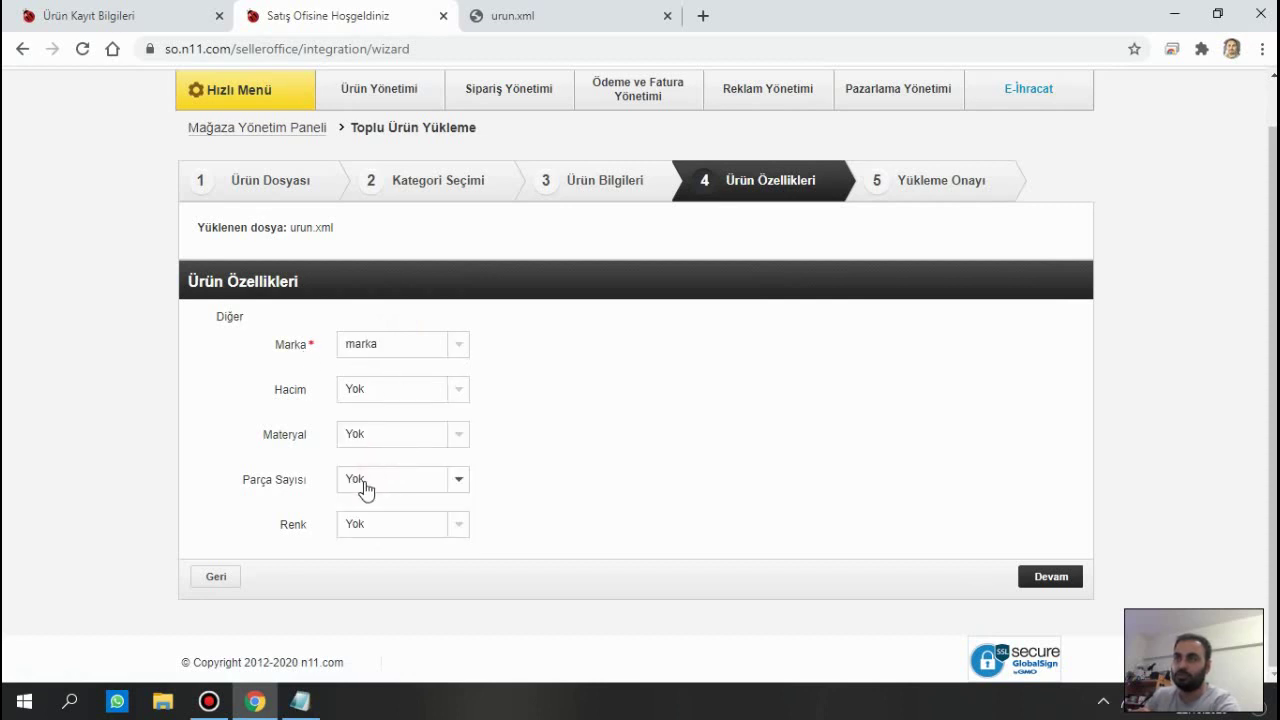
pyautogui.click(512, 15)
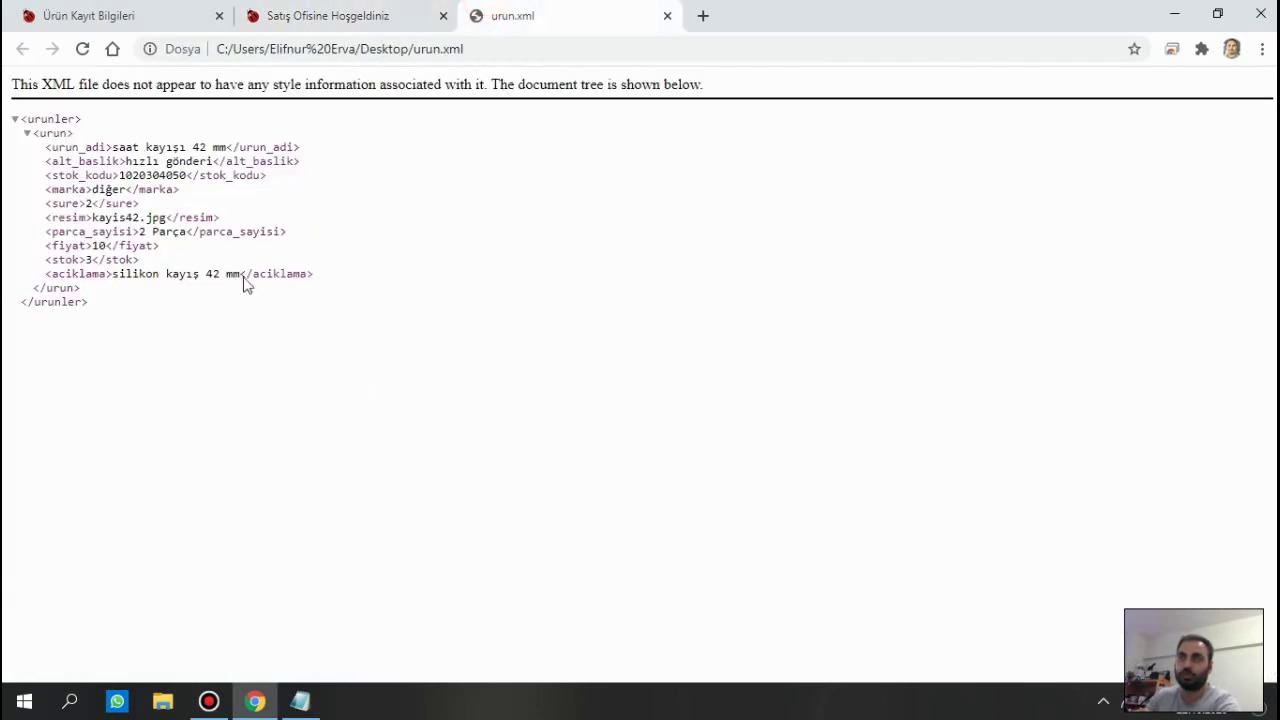
pyautogui.moveTo(295, 241); pyautogui.dragTo(50, 225)
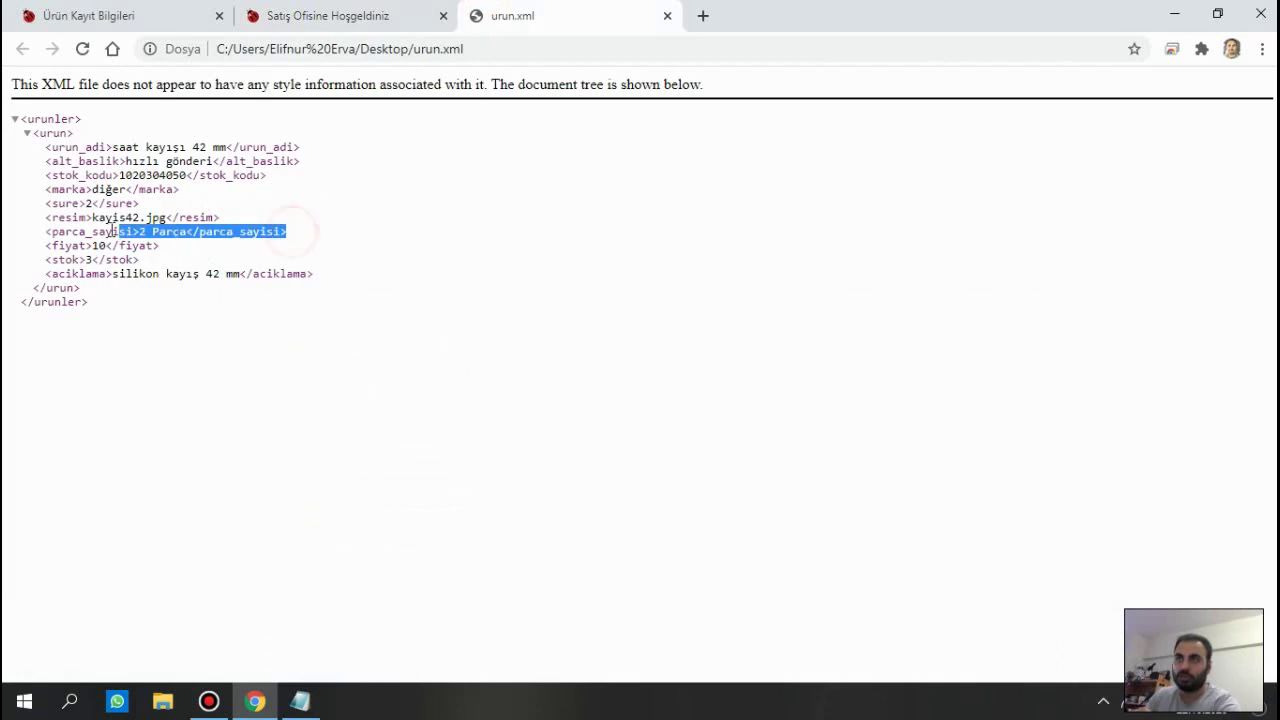
pyautogui.click(295, 12)
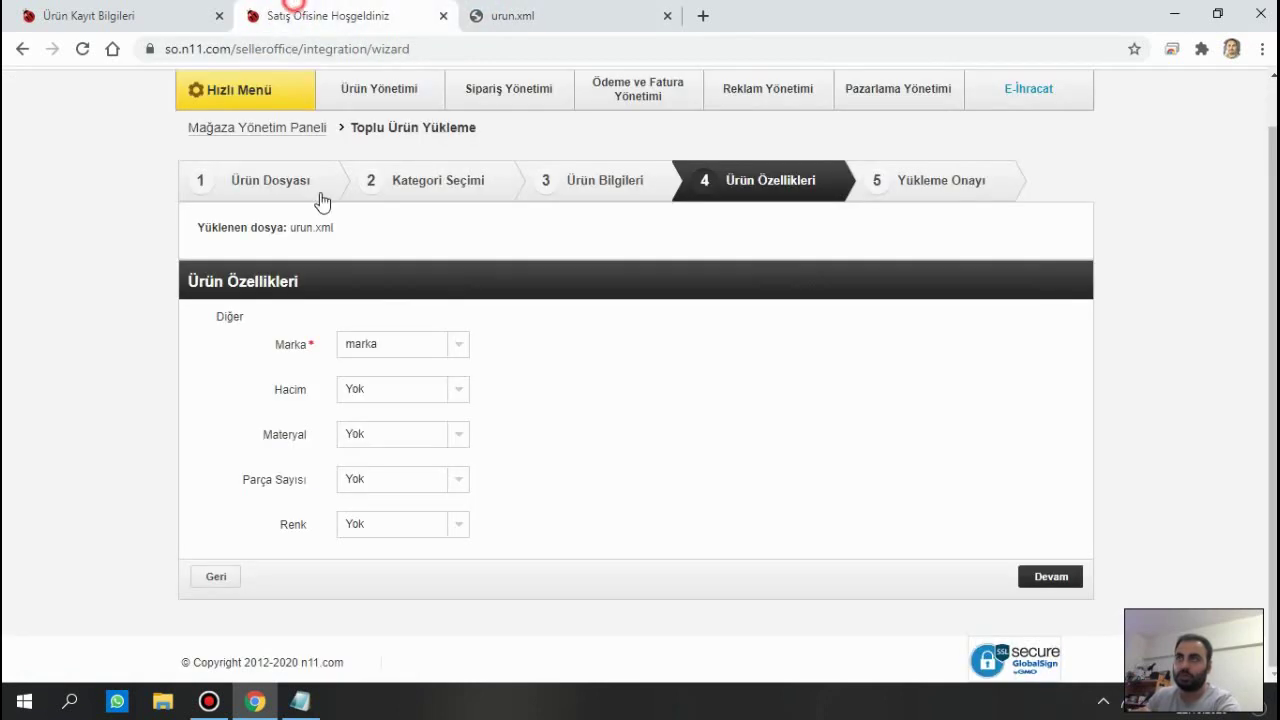
# Map Parça Sayısı to parca_sayisi and advance to the Yükleme Onayı step.
pyautogui.click(392, 480)
pyautogui.scroll(-1, 407, 540)
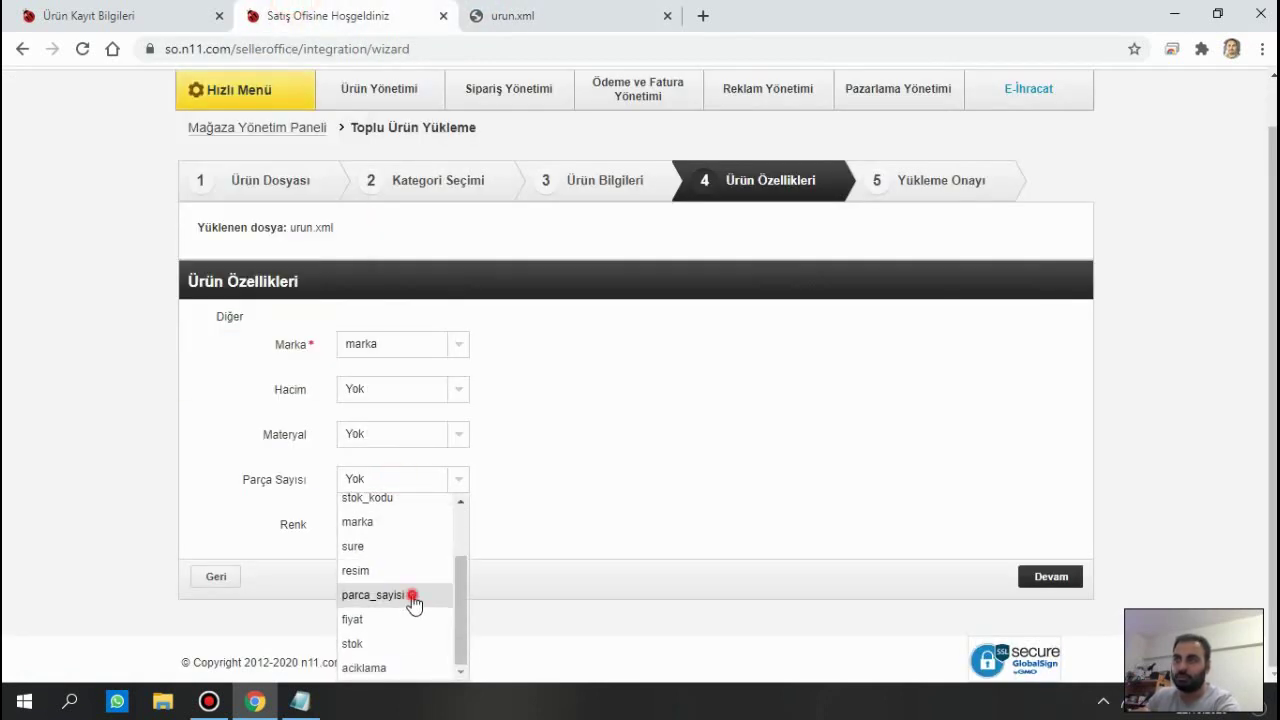
pyautogui.click(408, 598)
pyautogui.click(1050, 577)
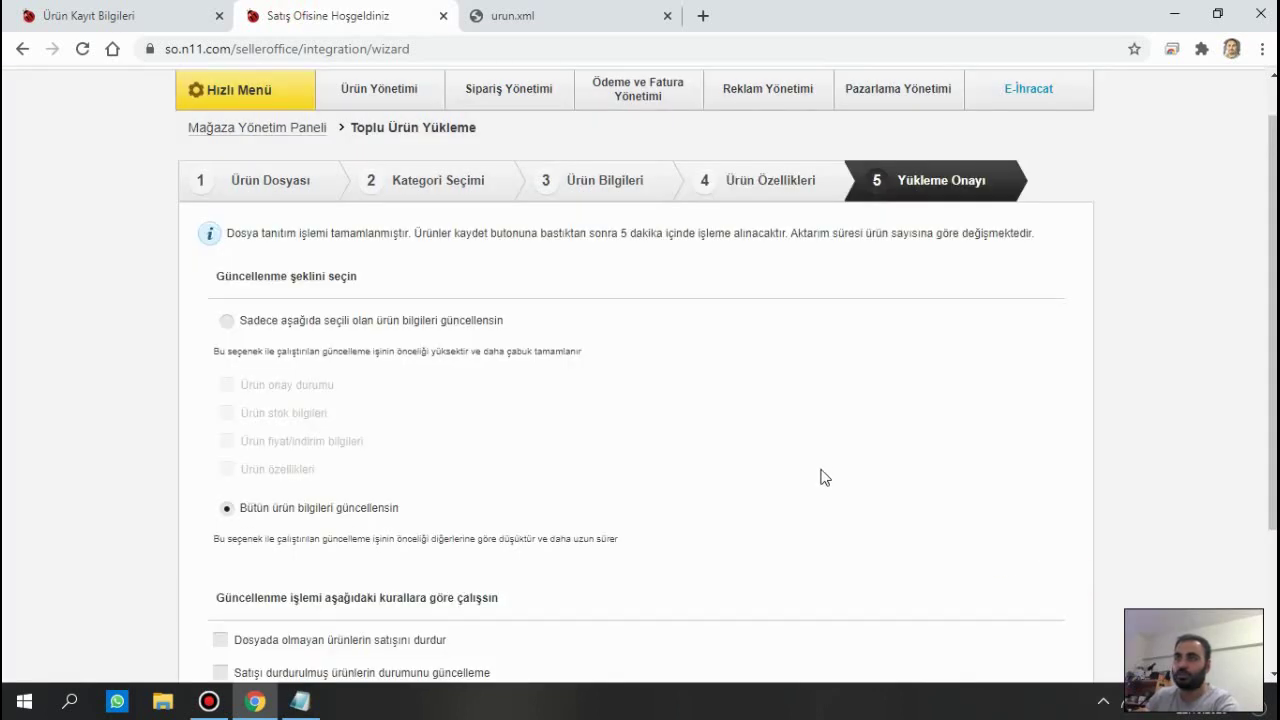
# Preview the product page, save the upload with Kaydet, then go to the file list.
pyautogui.scroll(-2, 820, 470)
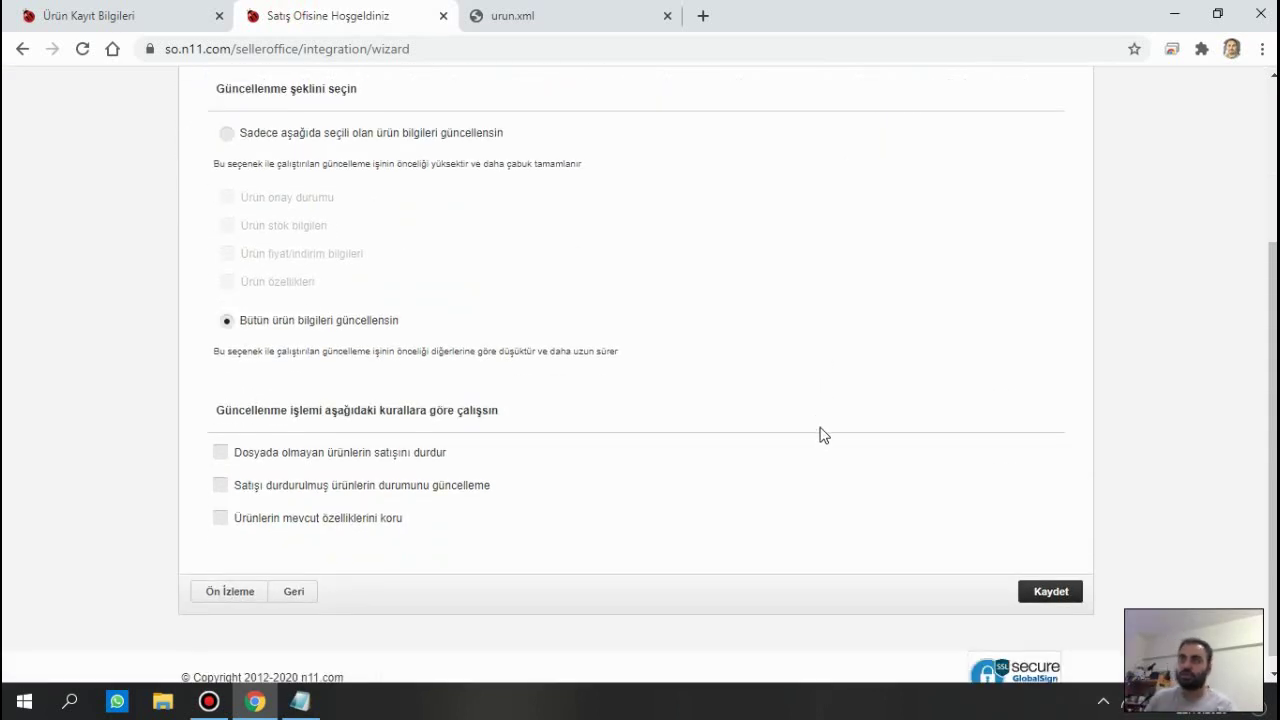
pyautogui.click(222, 595)
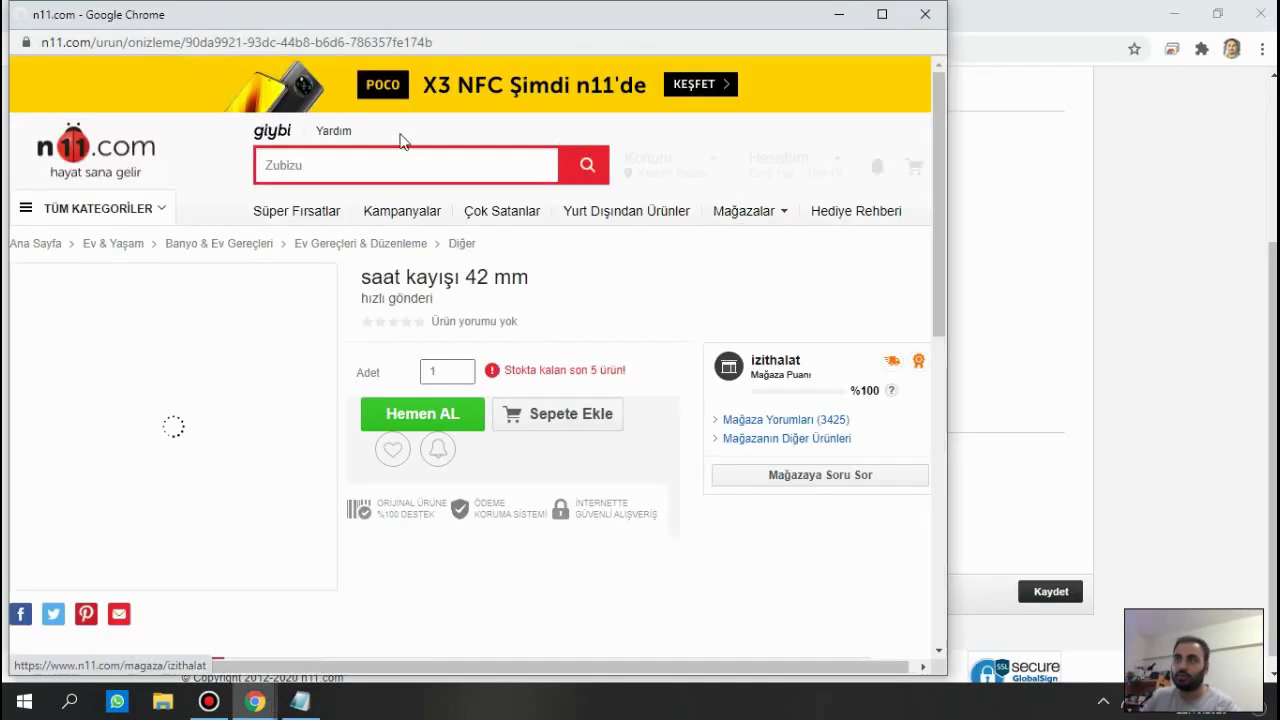
pyautogui.scroll(-4, 471, 523)
pyautogui.scroll(4, 437, 403)
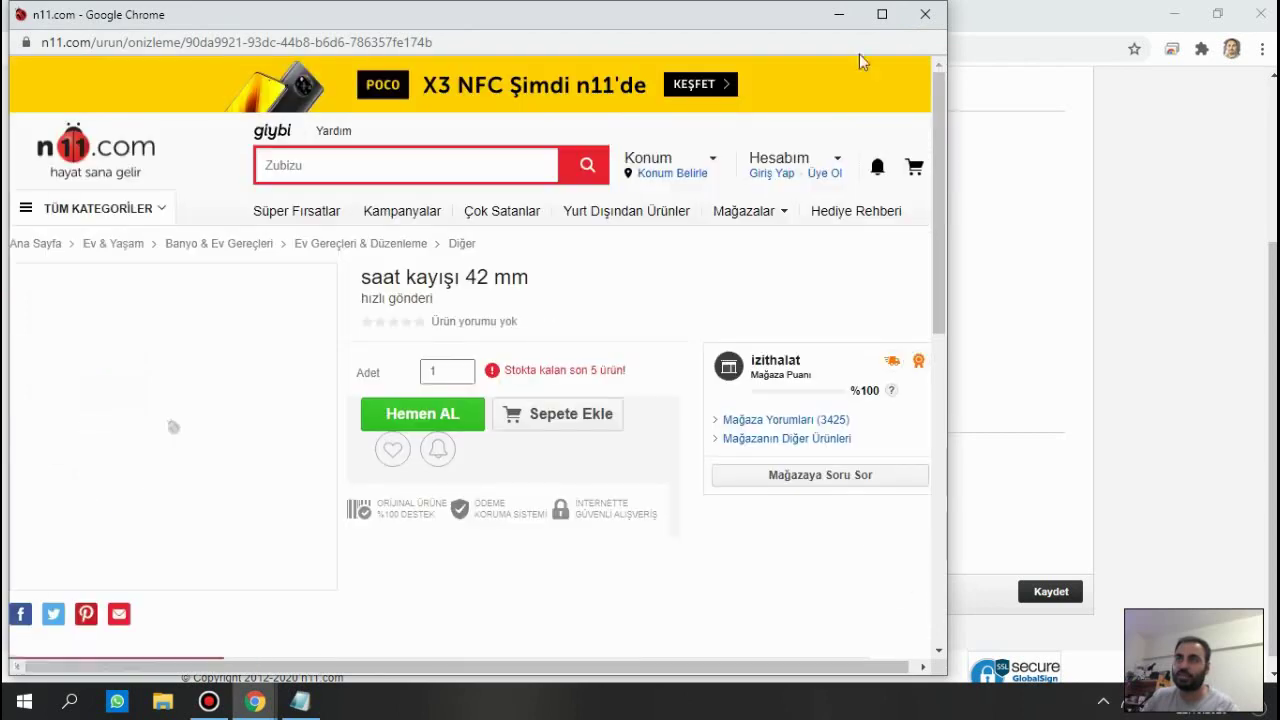
pyautogui.click(923, 15)
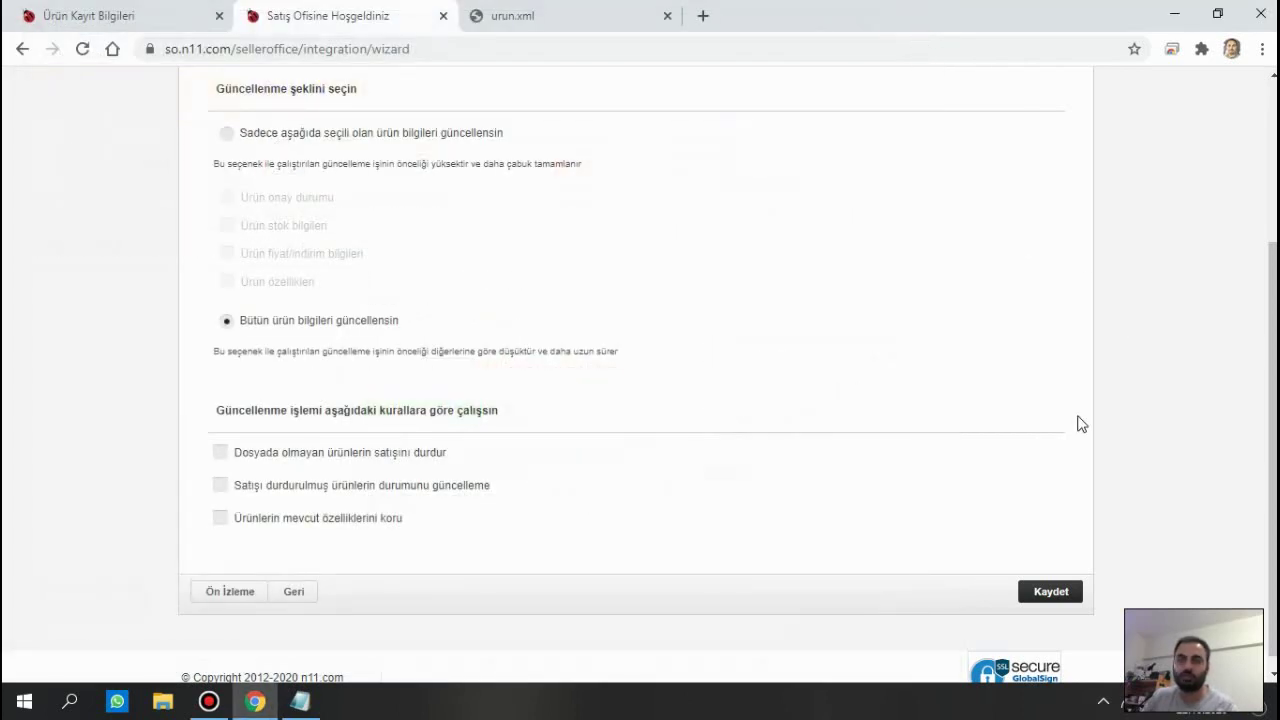
pyautogui.click(1068, 593)
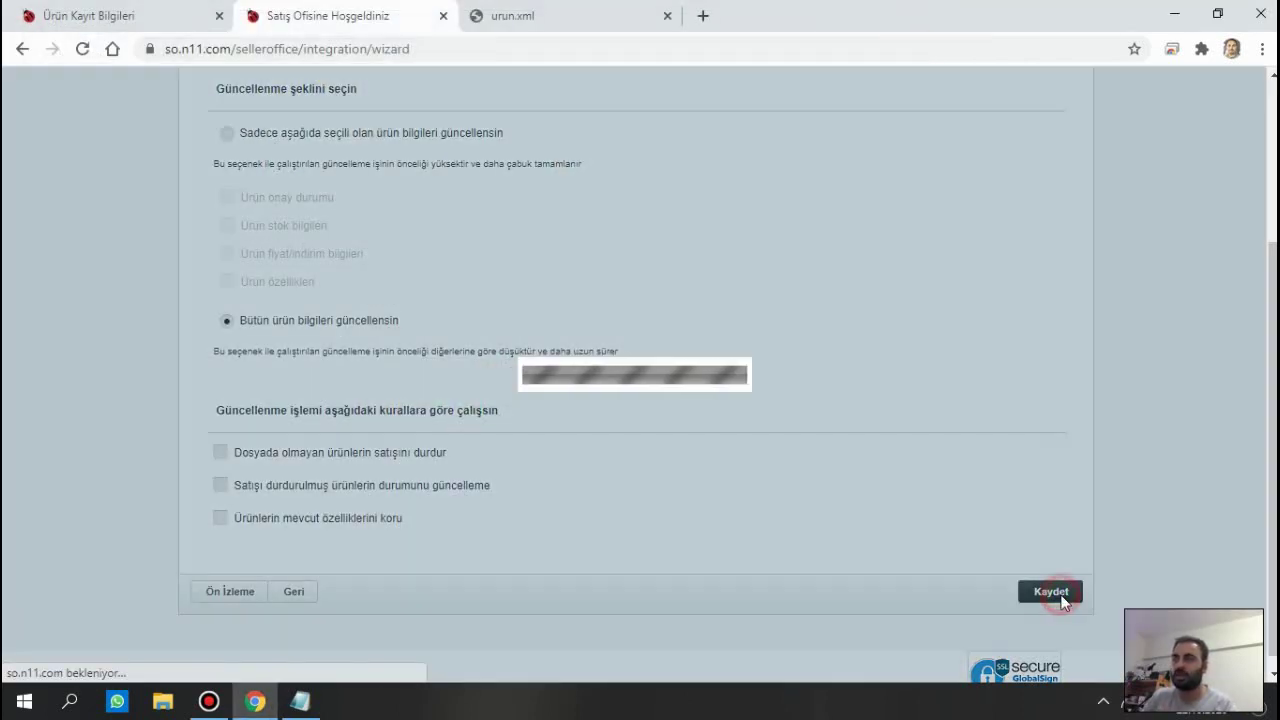
pyautogui.click(548, 288)
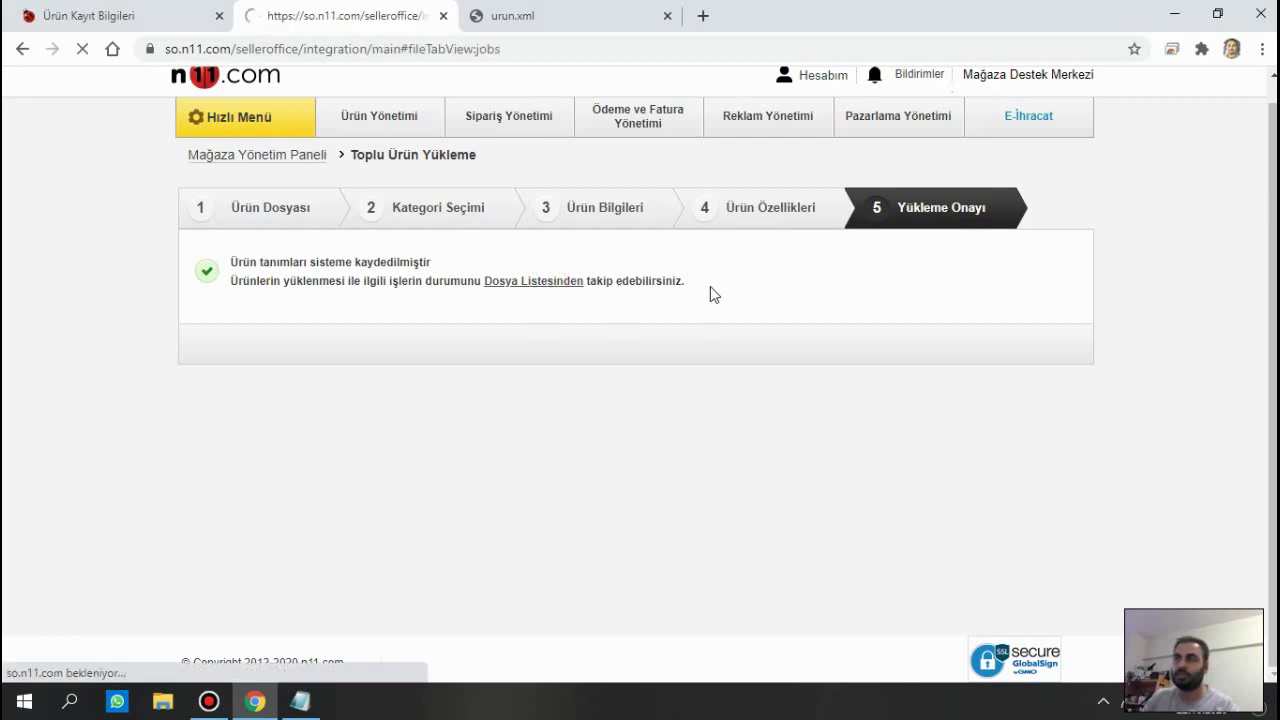
# Check that urun.xml appears as uploaded in the Dosya Listesi table.
pyautogui.scroll(-2, 929, 330)
pyautogui.scroll(-2, 929, 330)
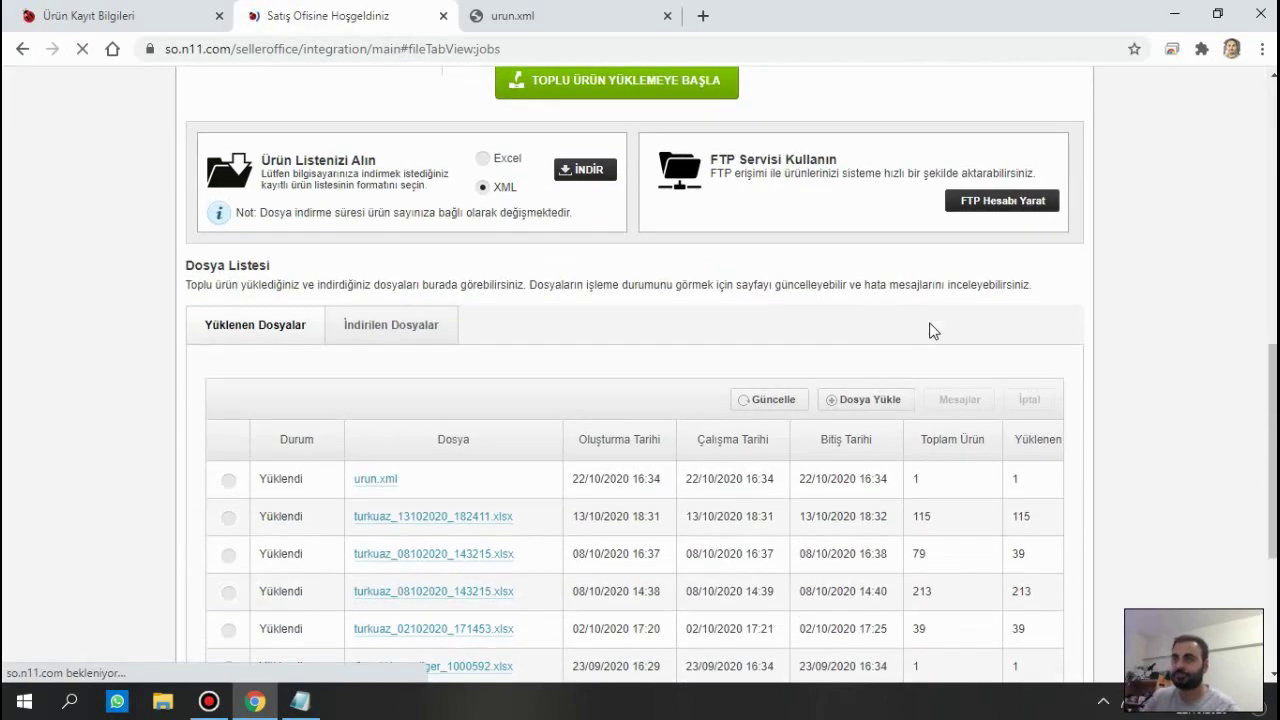
pyautogui.scroll(1, 929, 330)
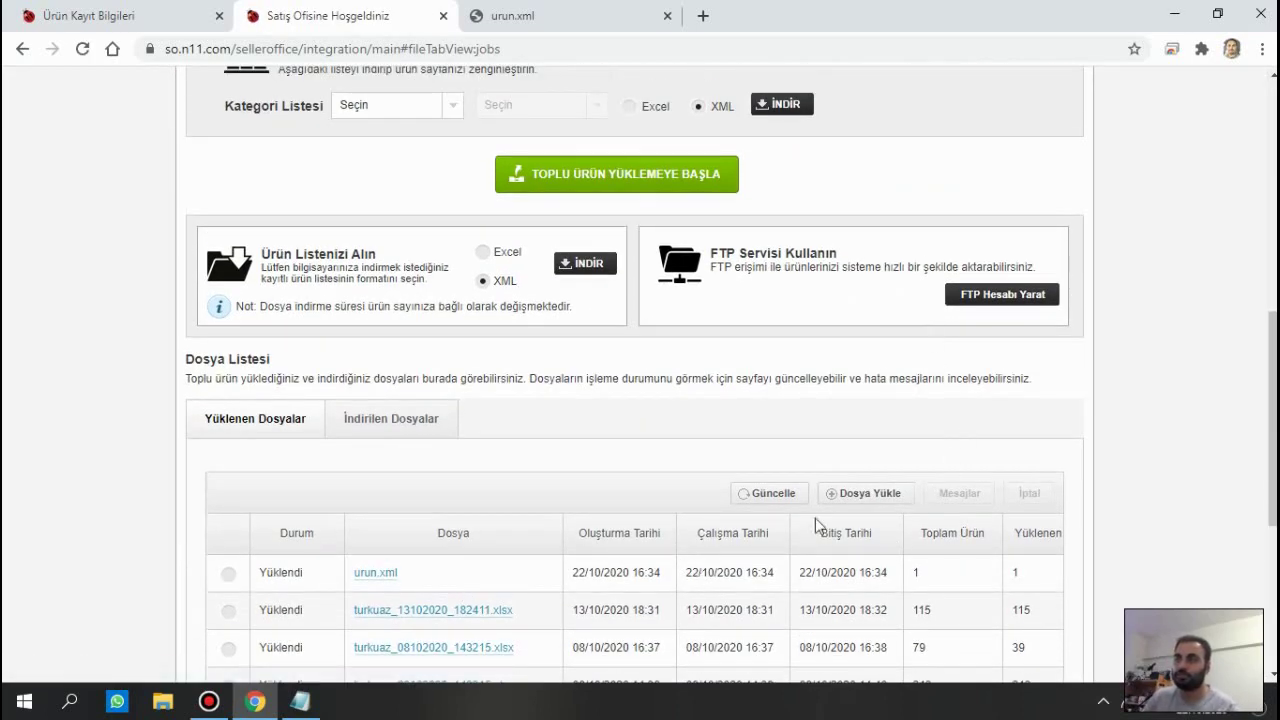
pyautogui.scroll(-1, 520, 548)
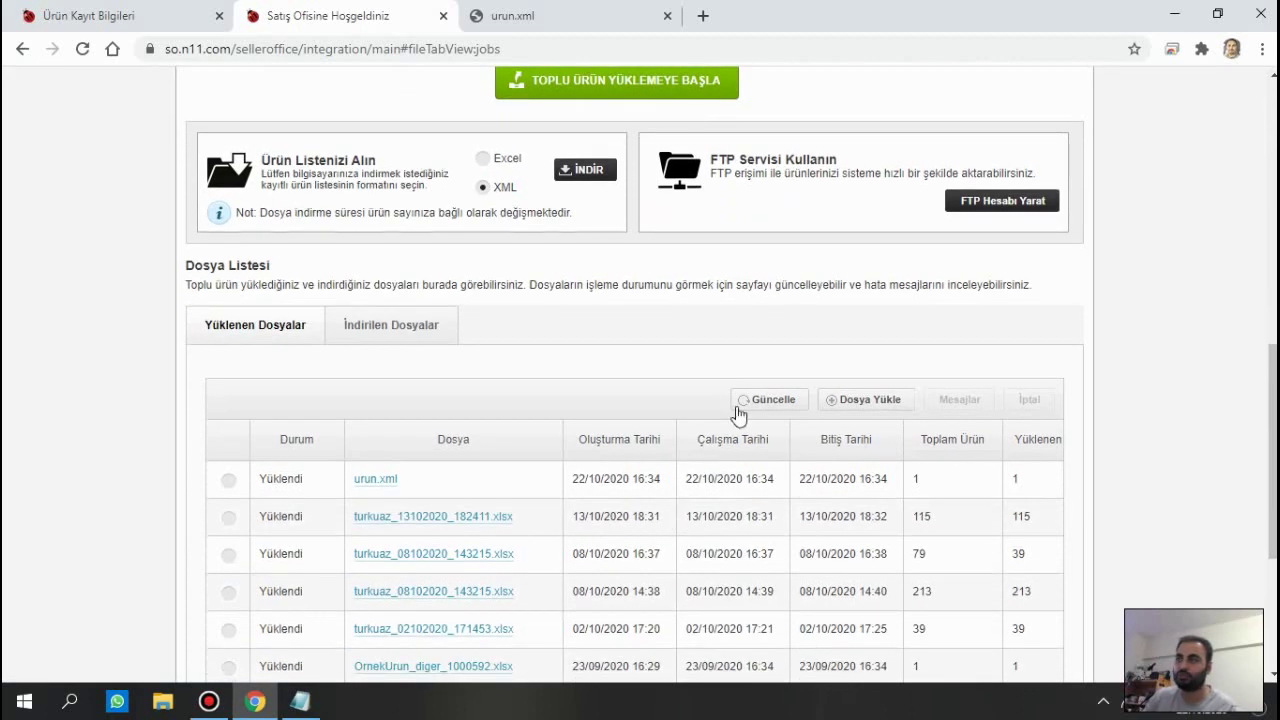
pyautogui.scroll(-1, 737, 414)
pyautogui.scroll(-2, 616, 583)
pyautogui.moveTo(658, 535)
pyautogui.mouseDown()
pyautogui.moveTo(868, 543)
pyautogui.moveTo(526, 543)
pyautogui.mouseUp()
pyautogui.scroll(6, 457, 269)
pyautogui.scroll(5, 457, 269)
# Open Ürün Listesi and find the approved saat kayışı 42 mm product.
pyautogui.moveTo(391, 134)
pyautogui.click(376, 170)
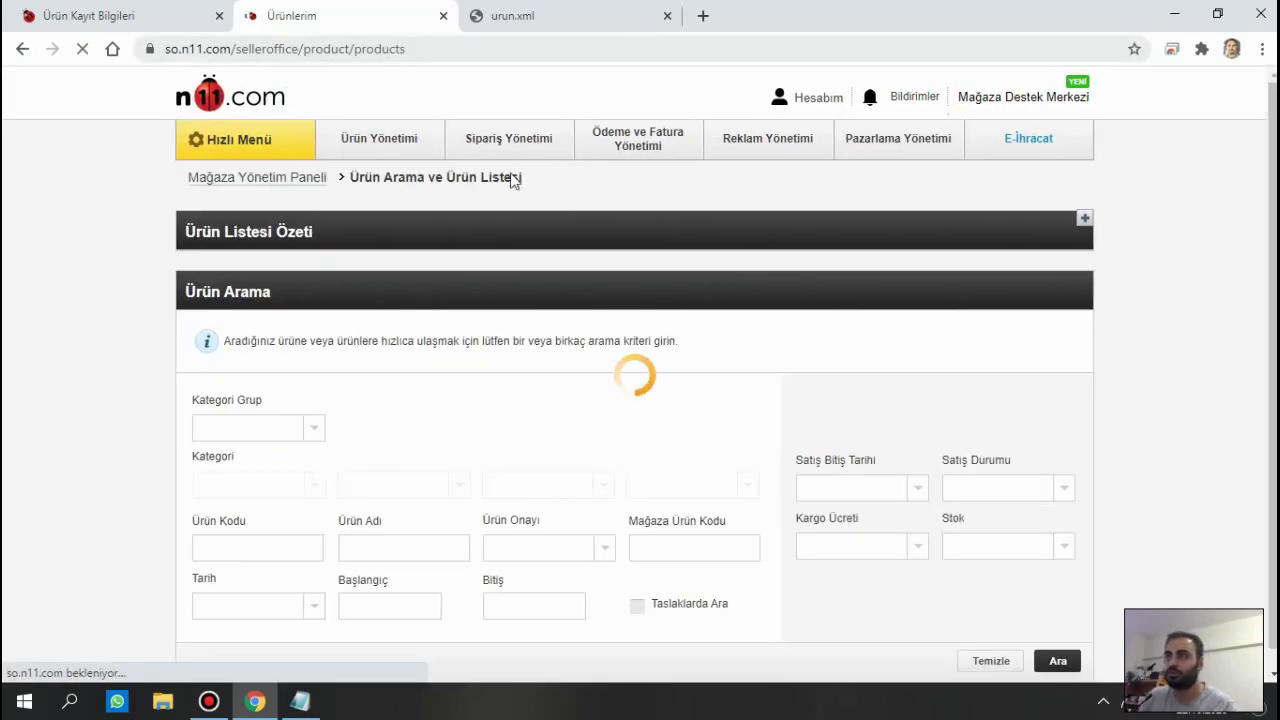
pyautogui.moveTo(405, 15); pyautogui.dragTo(500, 10)
pyautogui.scroll(-3, 597, 263)
pyautogui.scroll(-1, 600, 270)
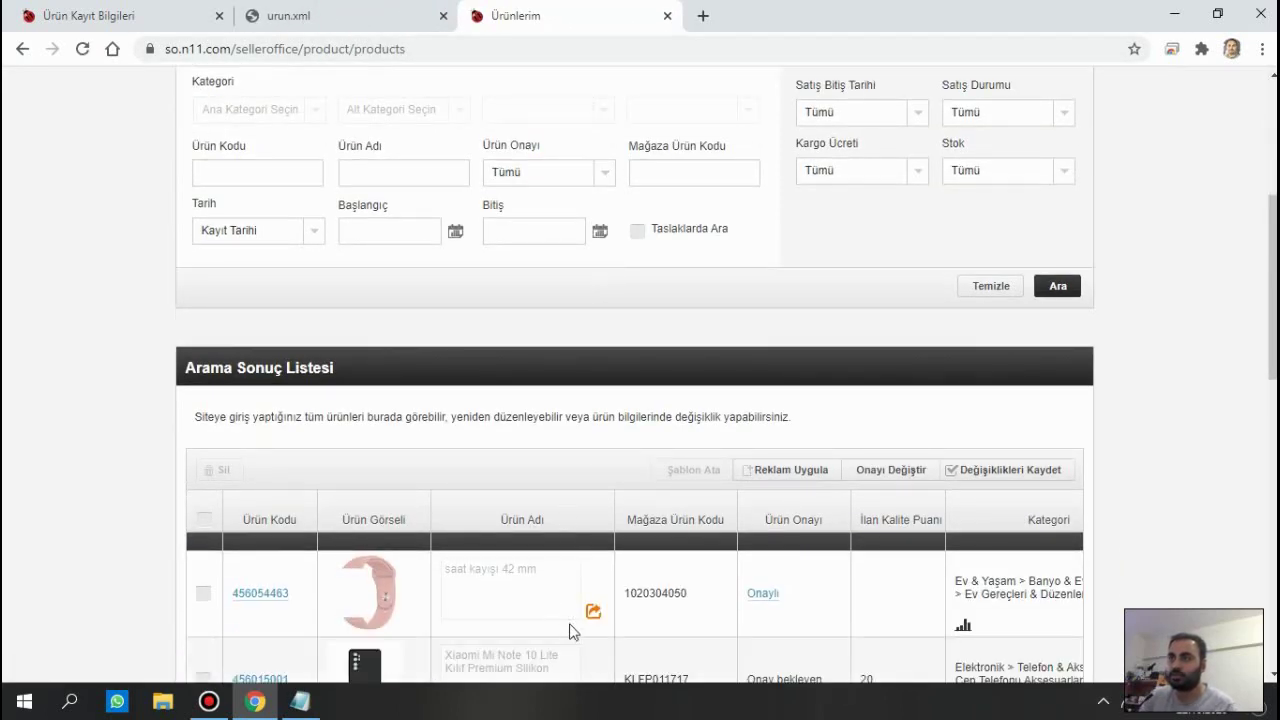
# Open the strap's live page and check its title, hızlı gönderi subtitle, image and stock warning.
pyautogui.click(593, 612)
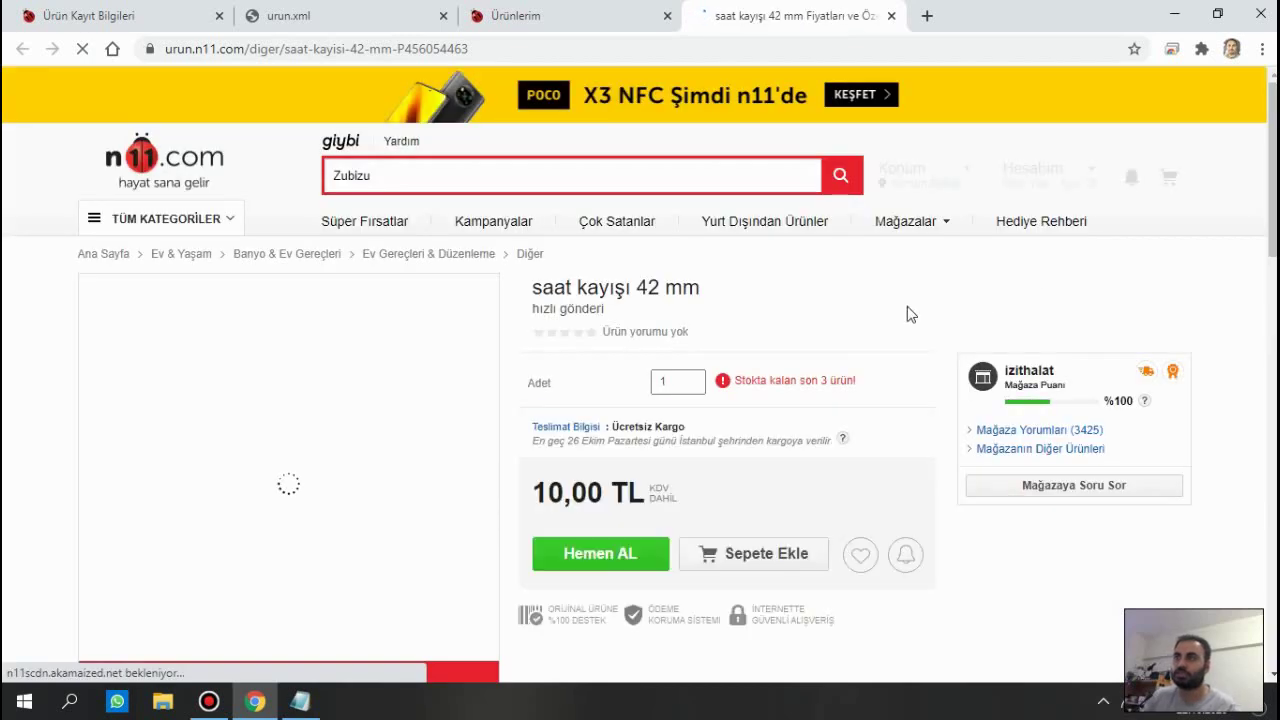
pyautogui.scroll(-1, 915, 313)
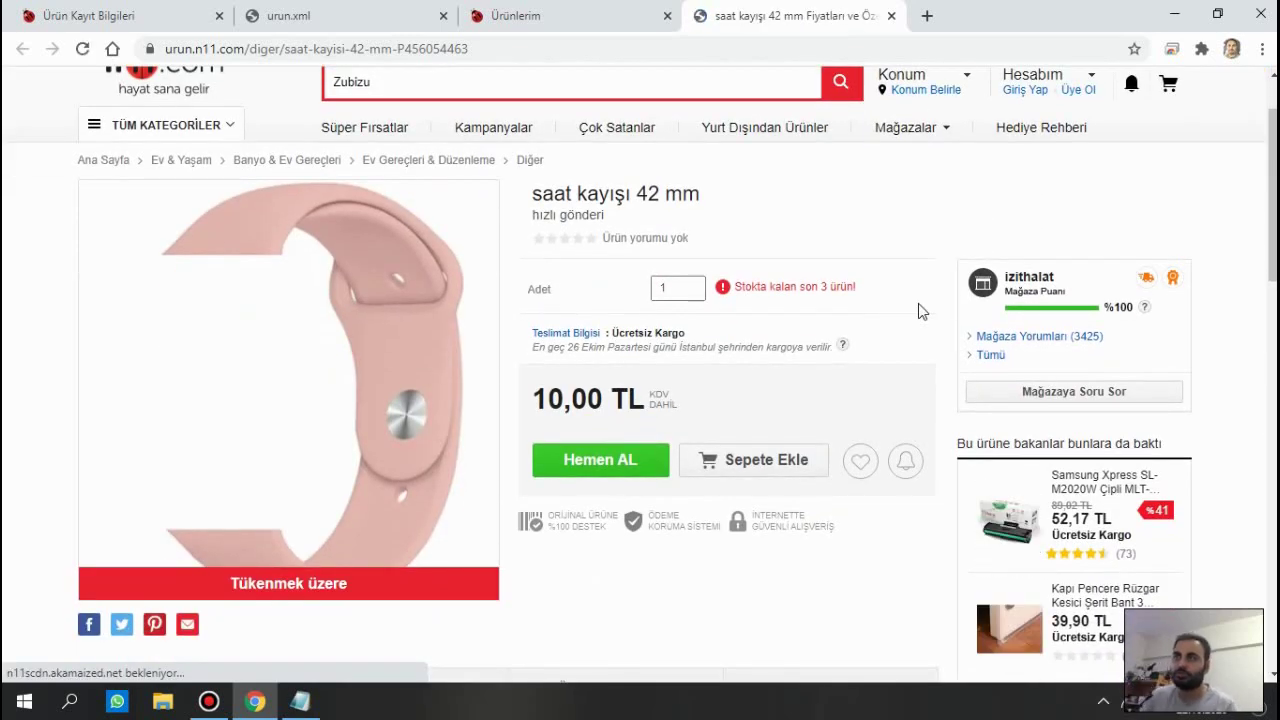
pyautogui.scroll(1, 620, 291)
pyautogui.moveTo(709, 286); pyautogui.dragTo(743, 300)
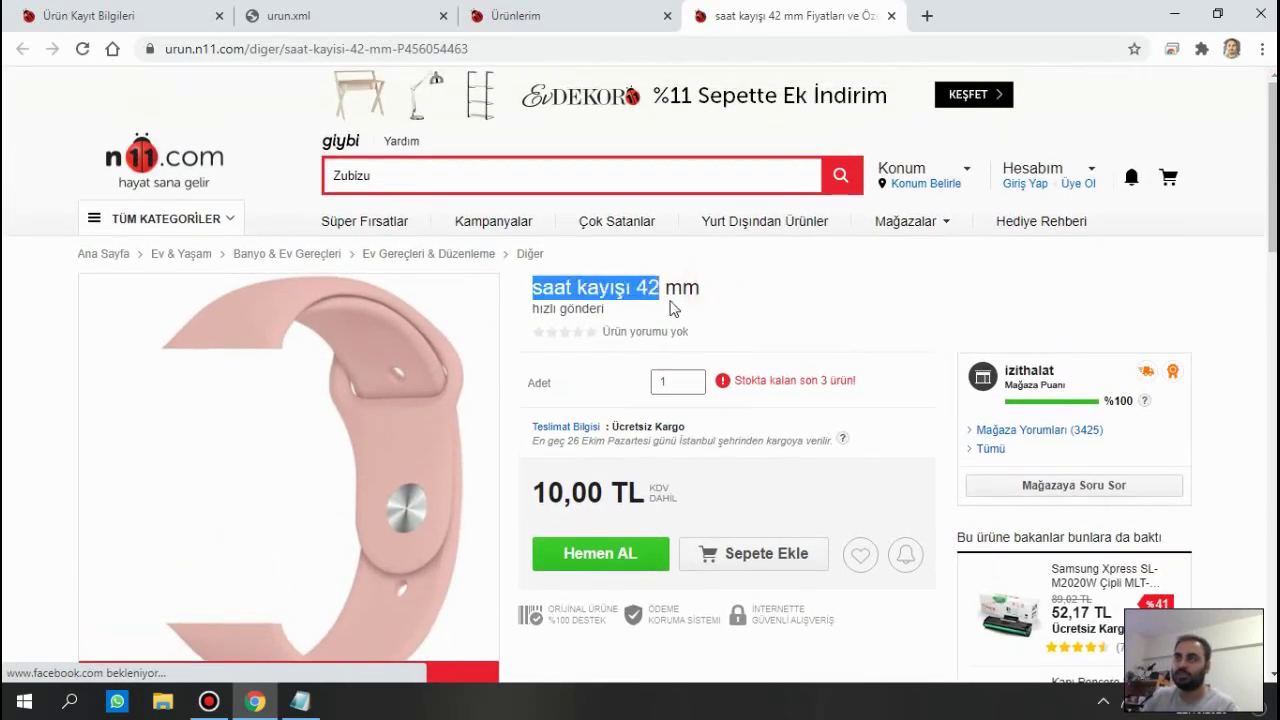
pyautogui.click(741, 292)
pyautogui.moveTo(606, 310); pyautogui.dragTo(532, 320)
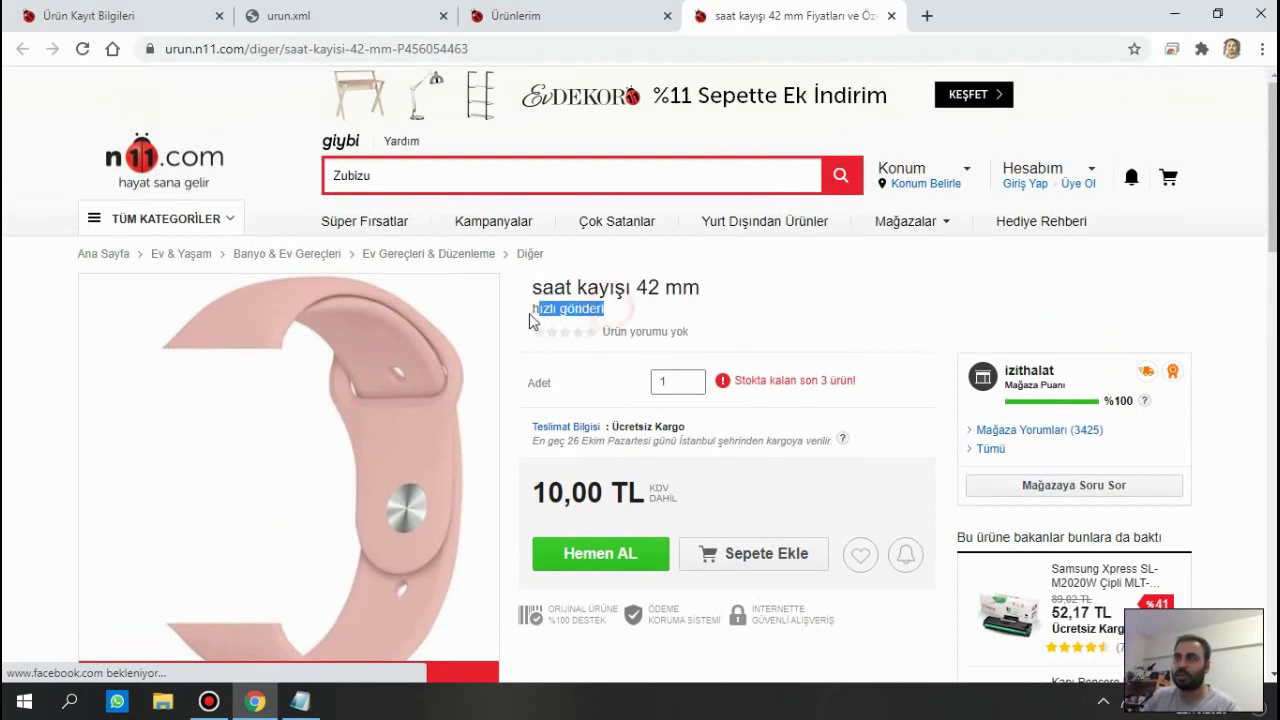
pyautogui.click(524, 322)
pyautogui.scroll(-1, 522, 325)
pyautogui.moveTo(372, 486); pyautogui.dragTo(220, 494)
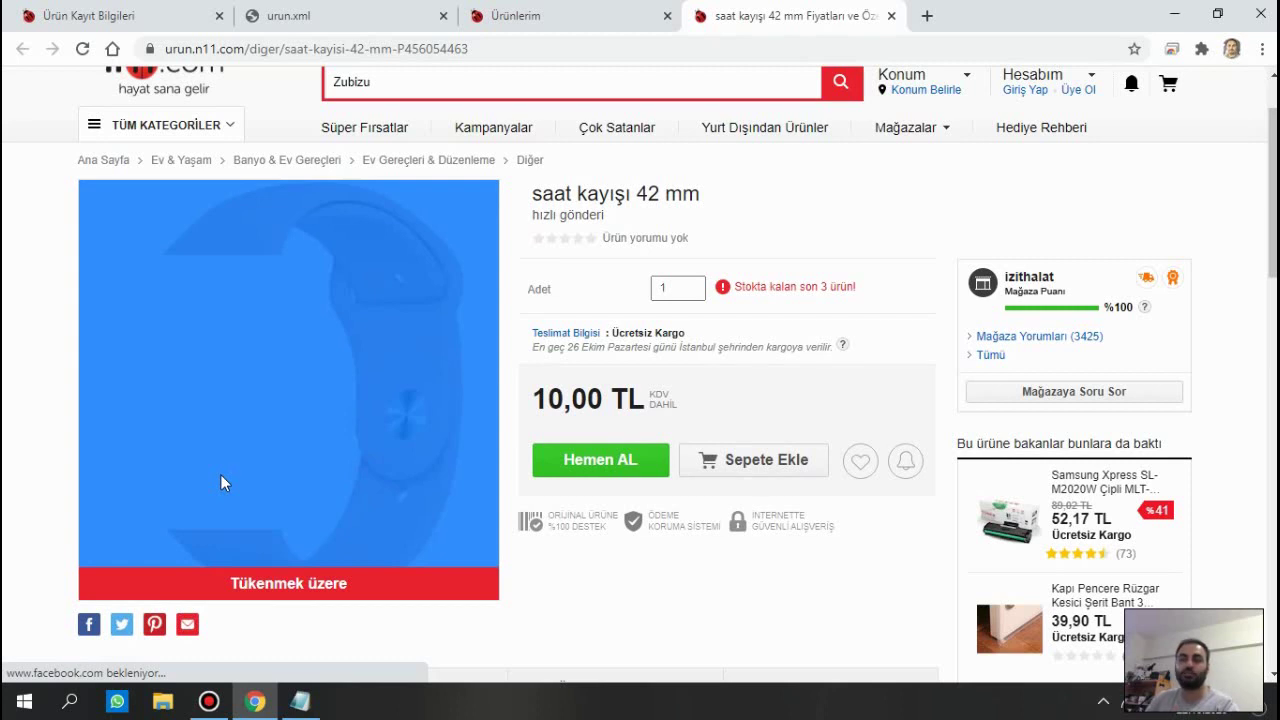
pyautogui.click(299, 451)
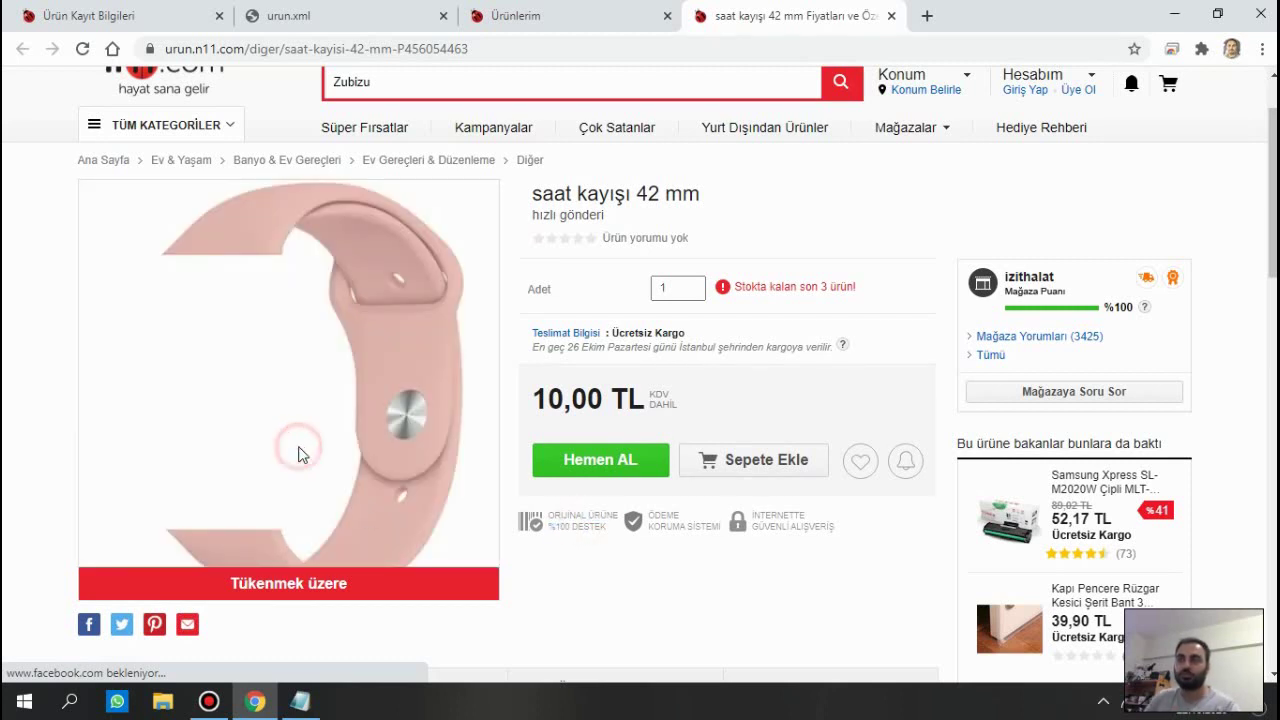
pyautogui.tripleClick(866, 288)
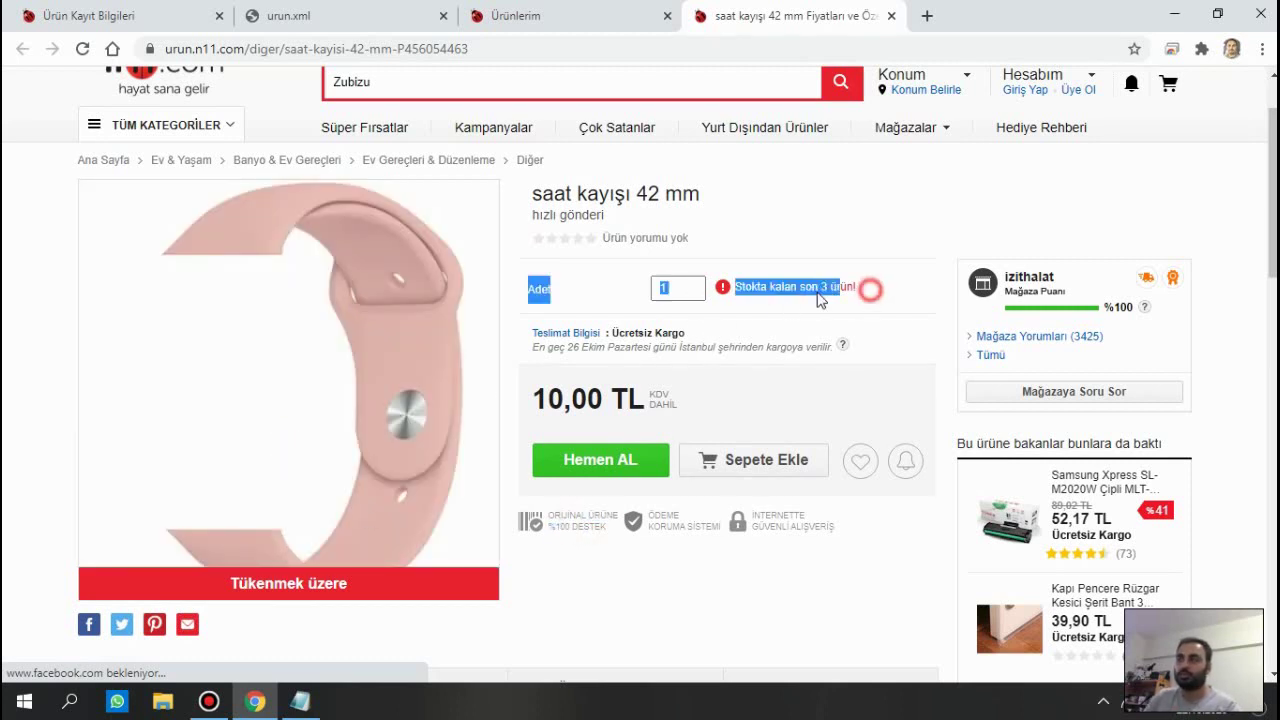
# Compare the page against urun.xml's stok value of 3.
pyautogui.click(334, 18)
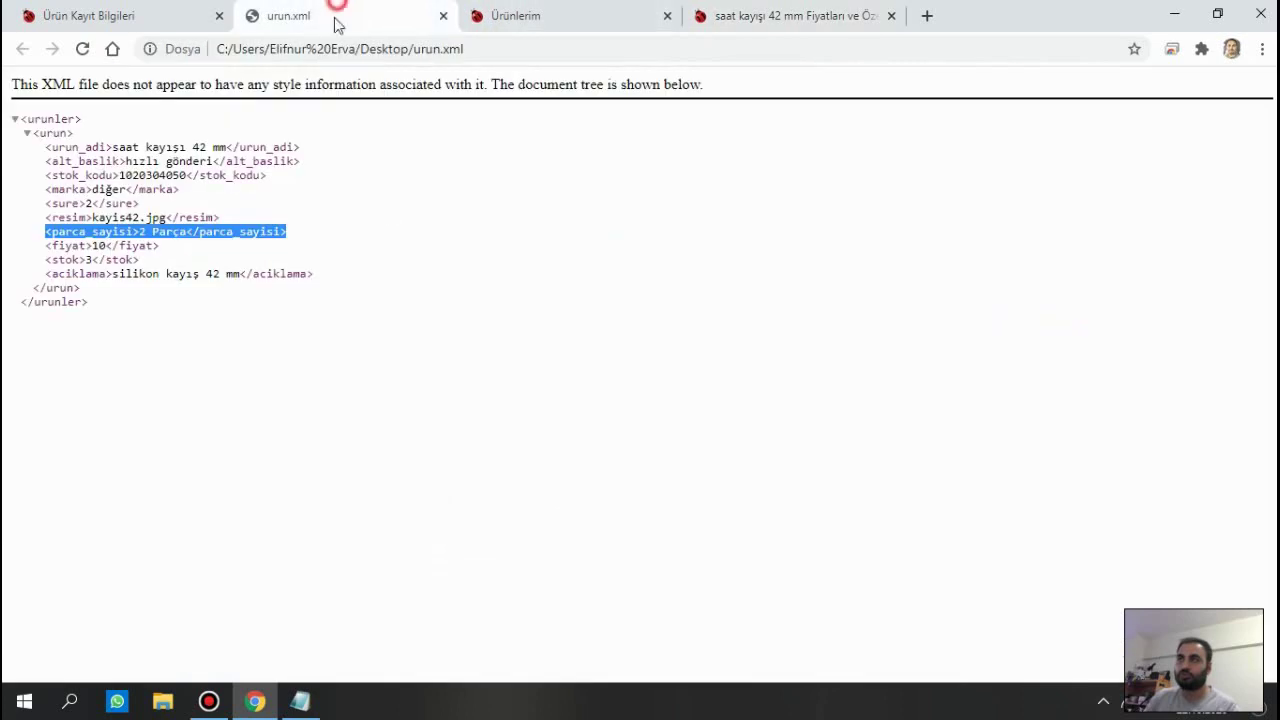
pyautogui.click(200, 208)
pyautogui.moveTo(143, 262); pyautogui.dragTo(52, 261)
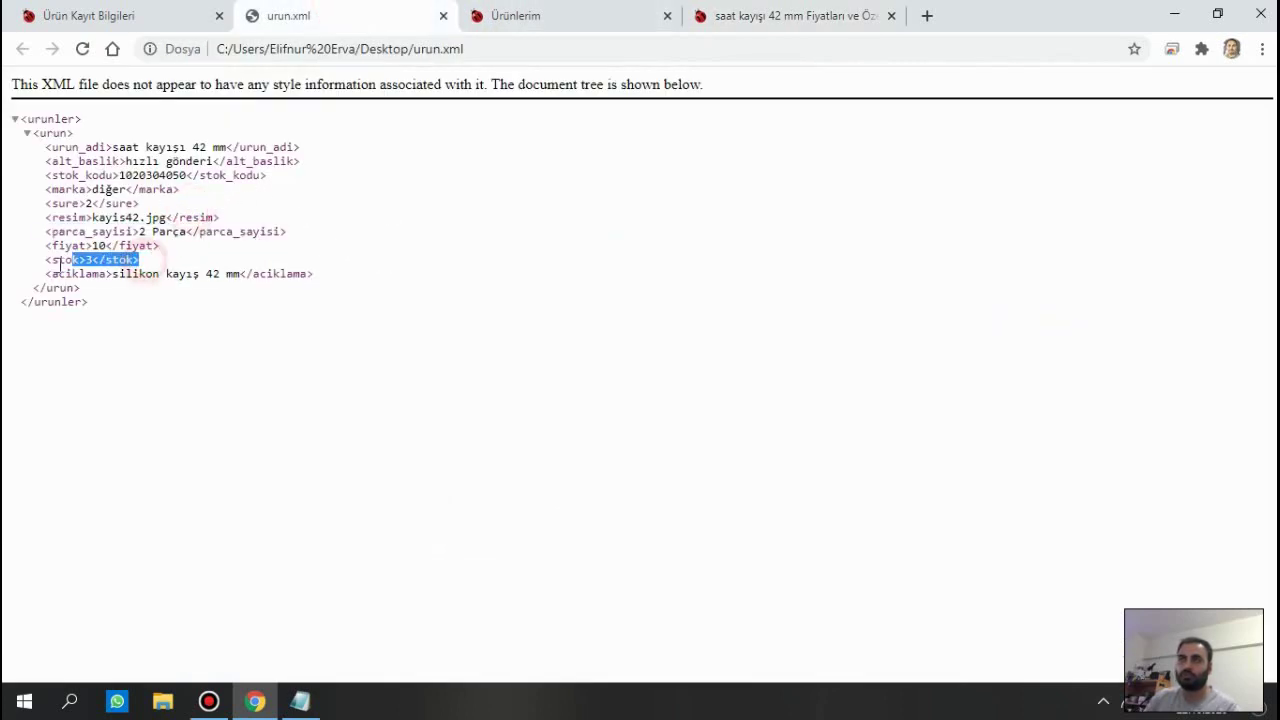
pyautogui.click(775, 16)
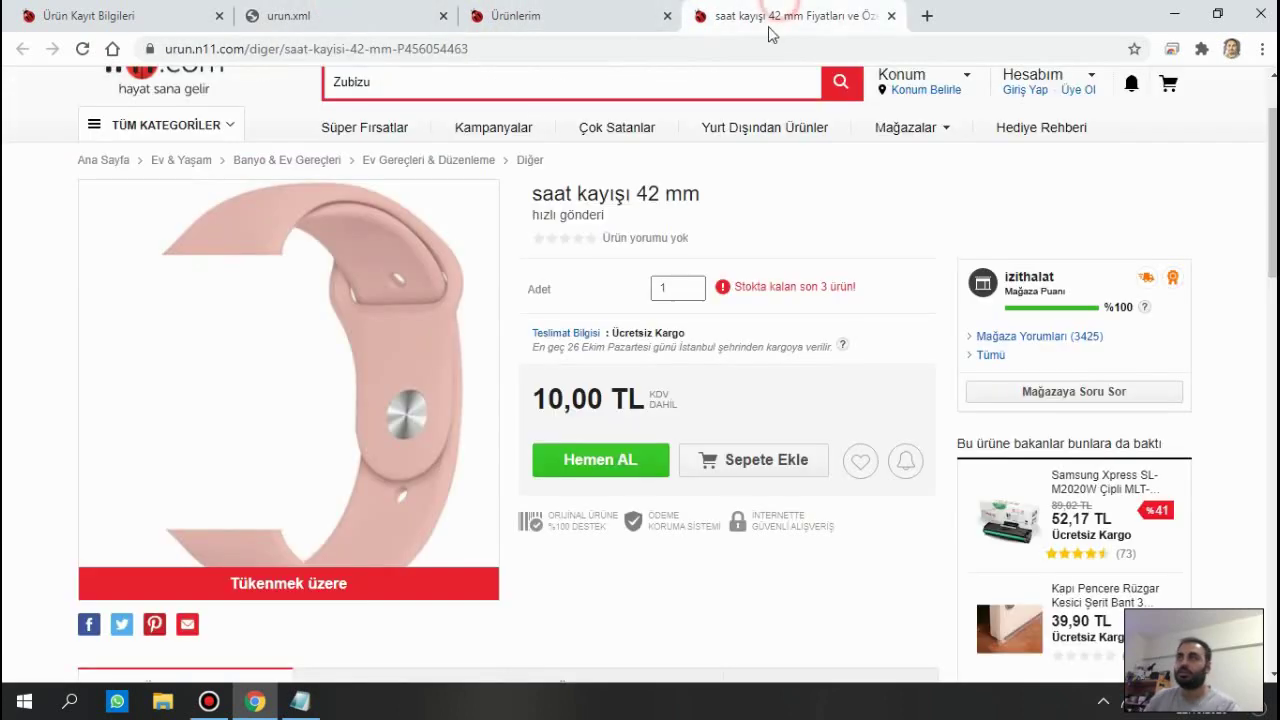
# Verify the description silikon kayış 42 mm, the 2 Parça piece count and brand Diğer.
pyautogui.scroll(-1, 511, 185)
pyautogui.scroll(-4, 766, 257)
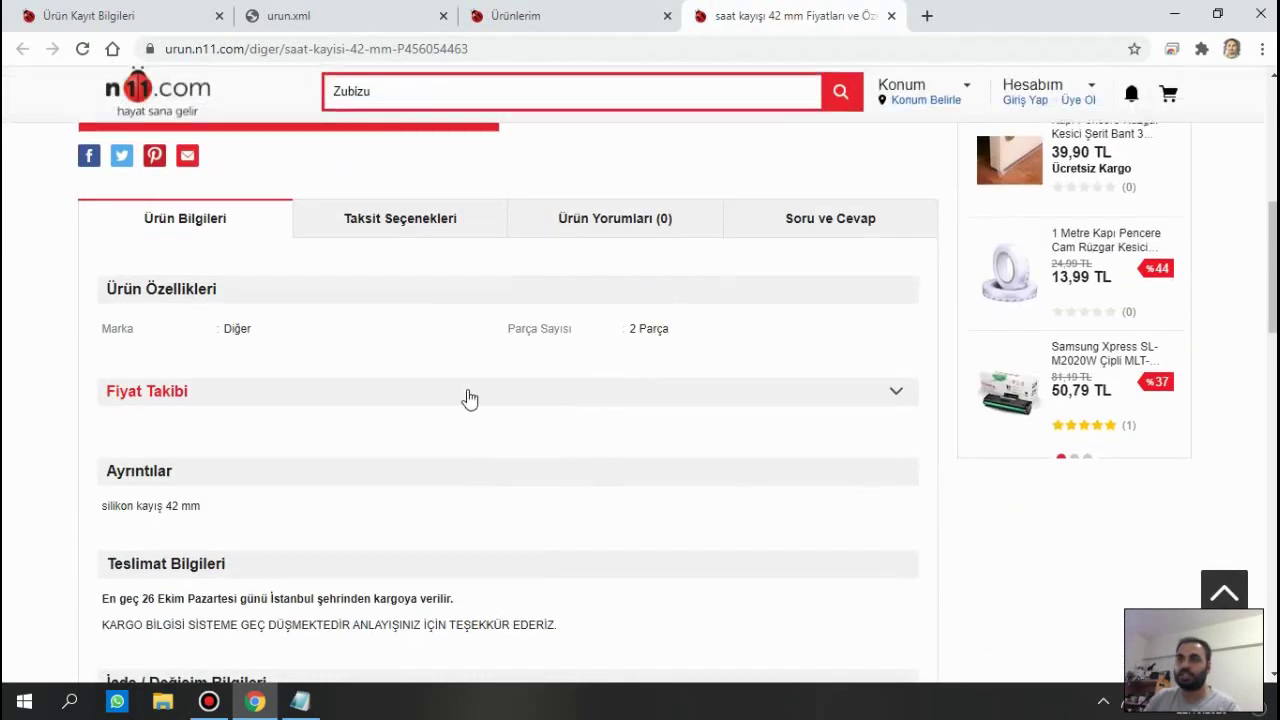
pyautogui.moveTo(249, 508); pyautogui.dragTo(91, 512)
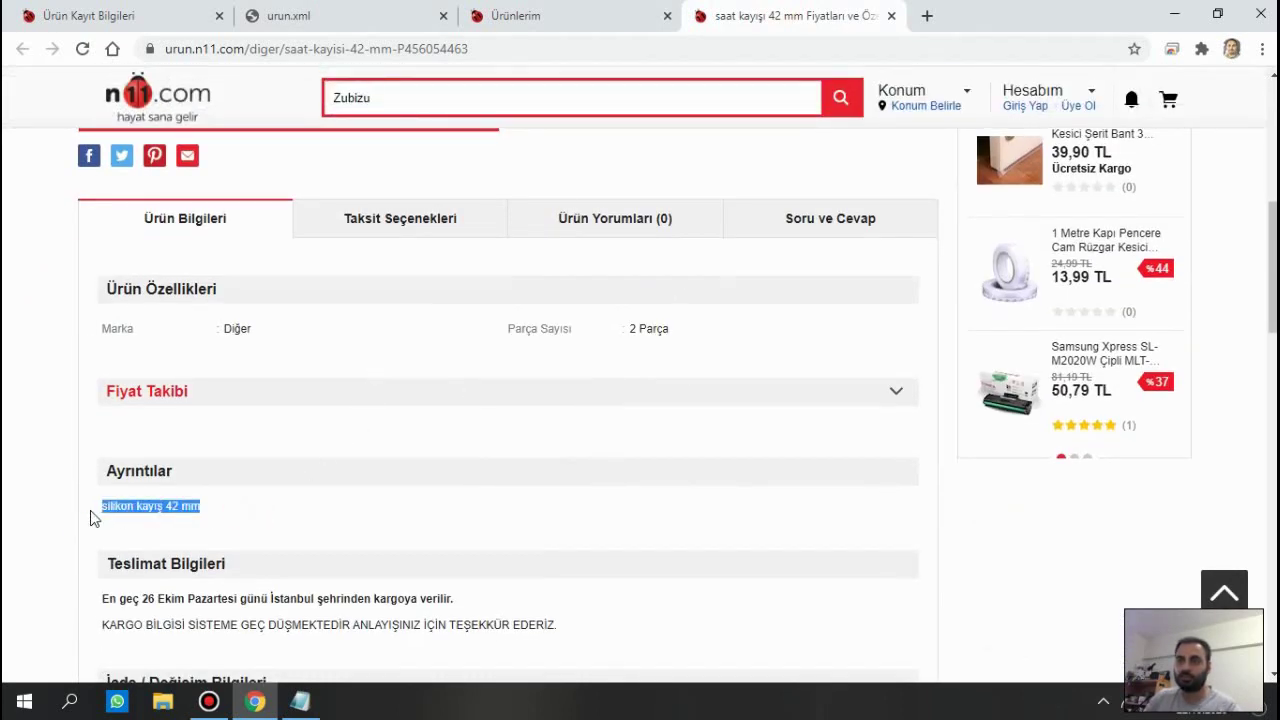
pyautogui.click(206, 512)
pyautogui.moveTo(712, 326); pyautogui.dragTo(597, 336)
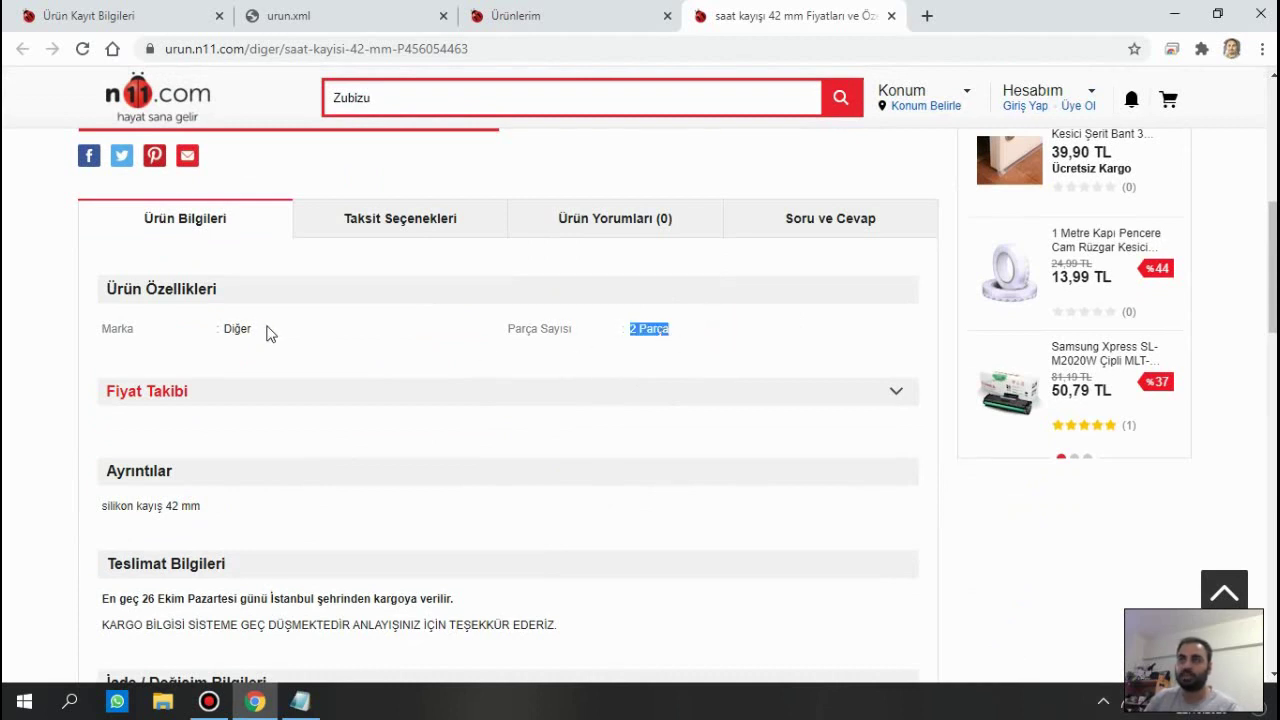
pyautogui.moveTo(267, 333); pyautogui.dragTo(192, 335)
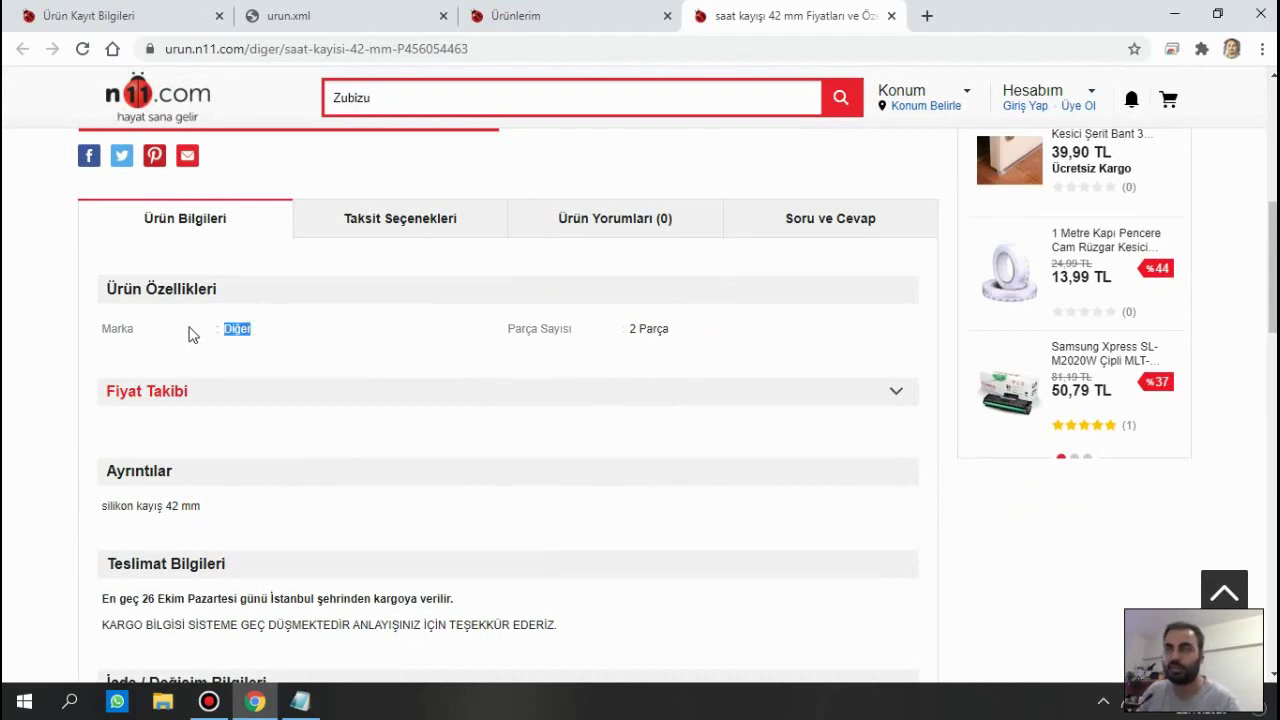
# Minimize the browser to reveal the urun XML file in Notepad.
pyautogui.scroll(4, 603, 446)
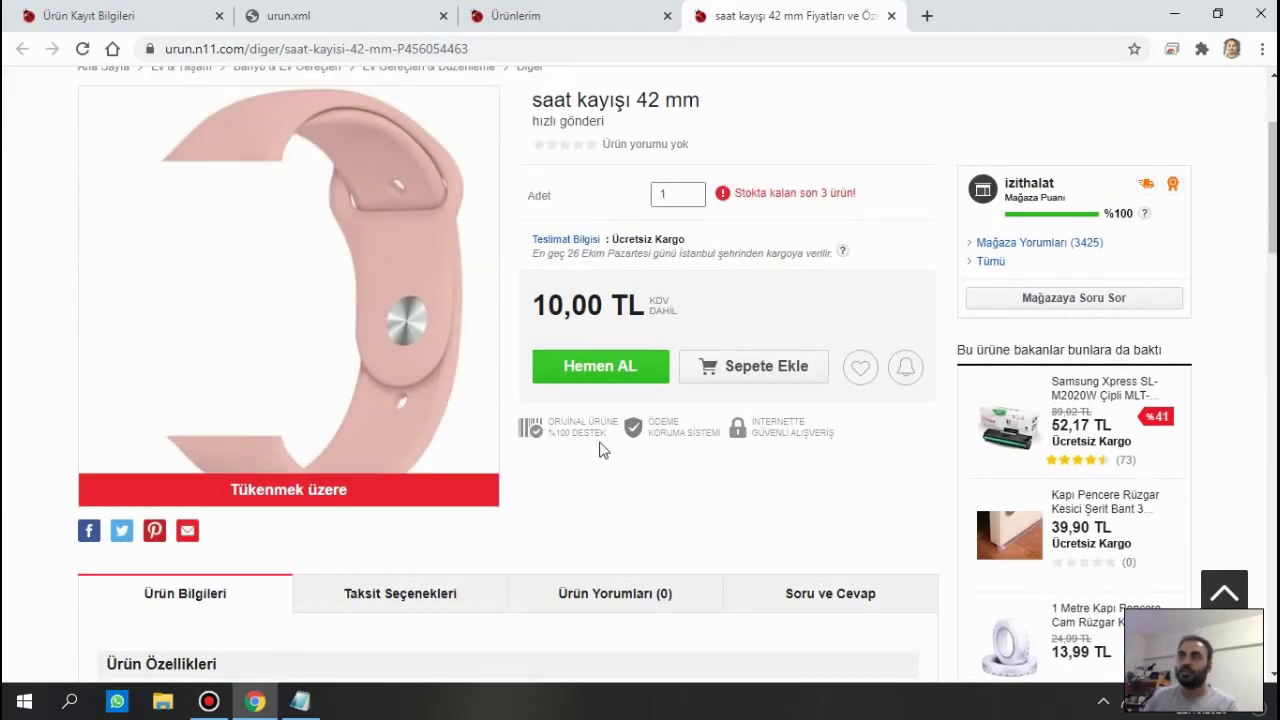
pyautogui.scroll(2, 603, 449)
pyautogui.scroll(-3, 437, 529)
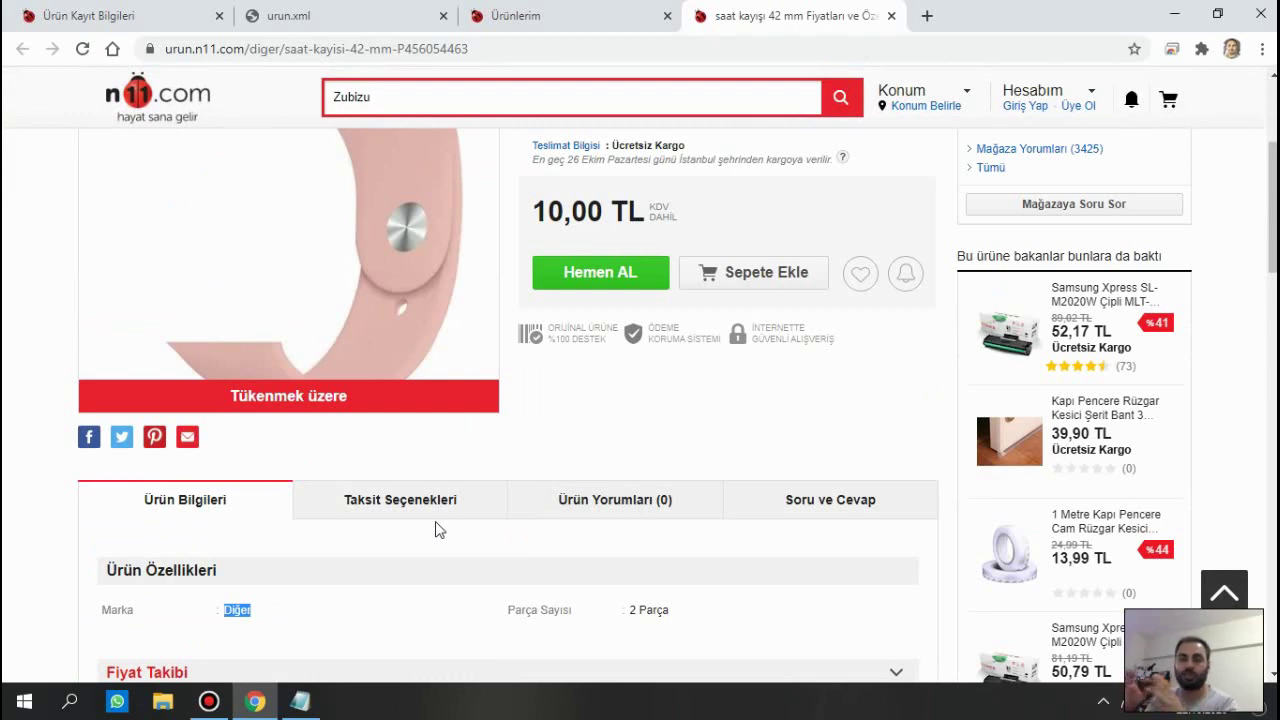
pyautogui.scroll(2, 702, 416)
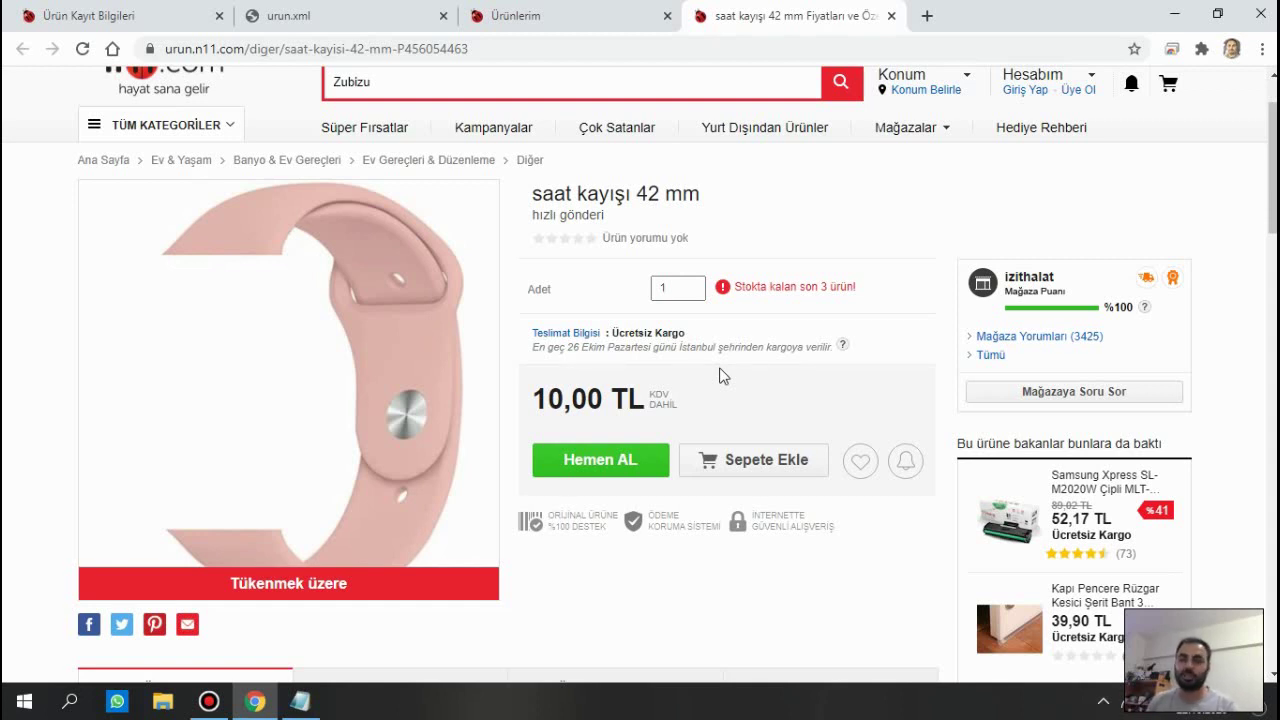
pyautogui.click(1175, 14)
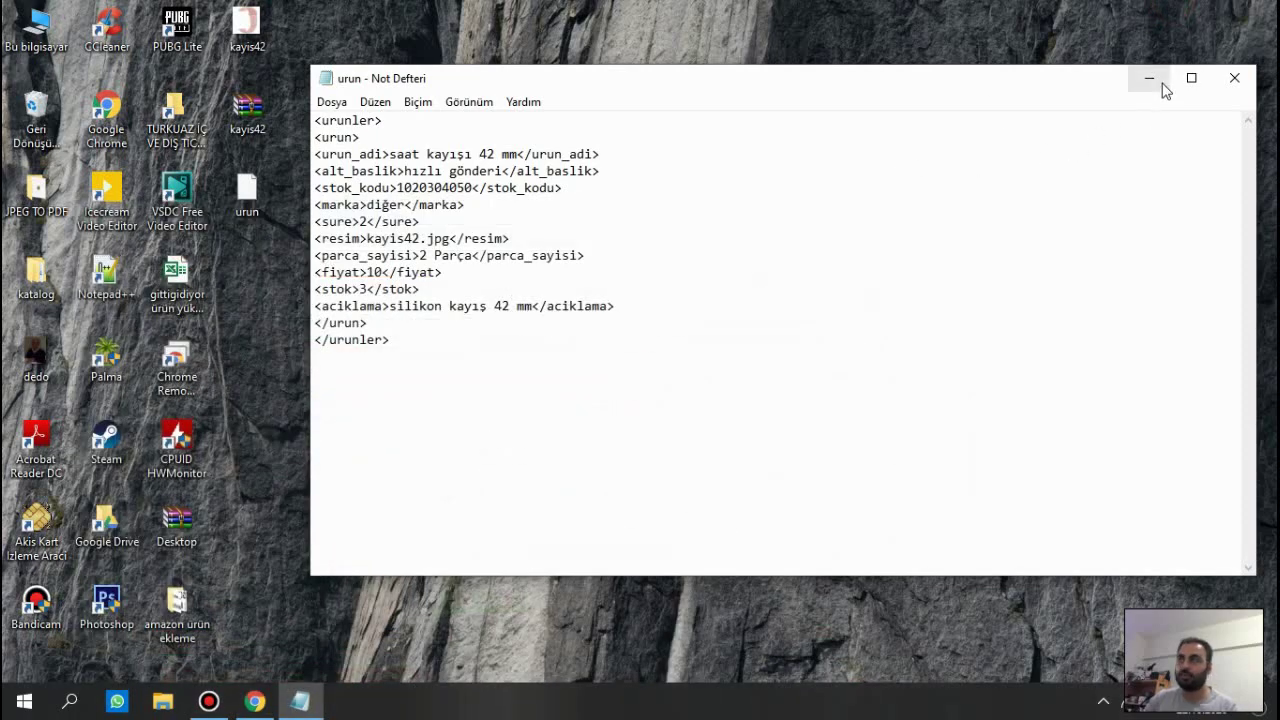